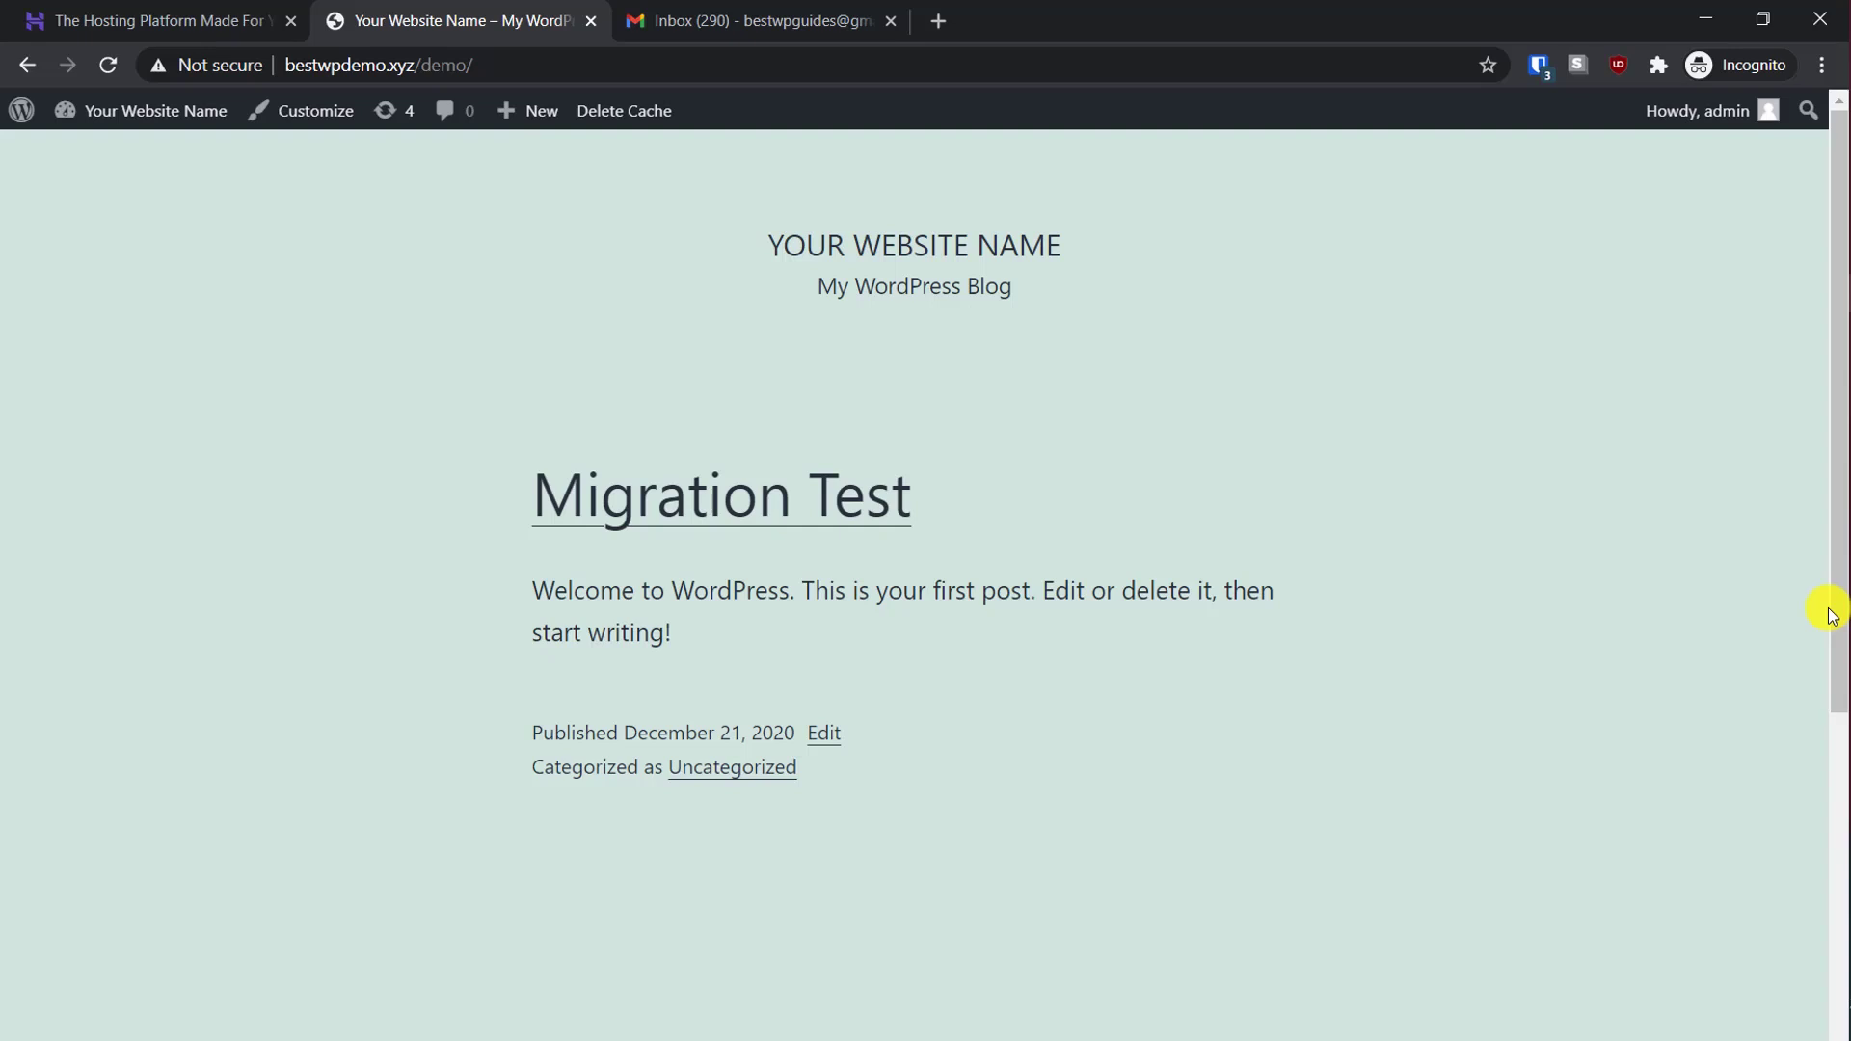
# After checking the Hostinger tab, open the demo site's Dashboard from the admin bar's site-name menu
pyautogui.click(246, 17)
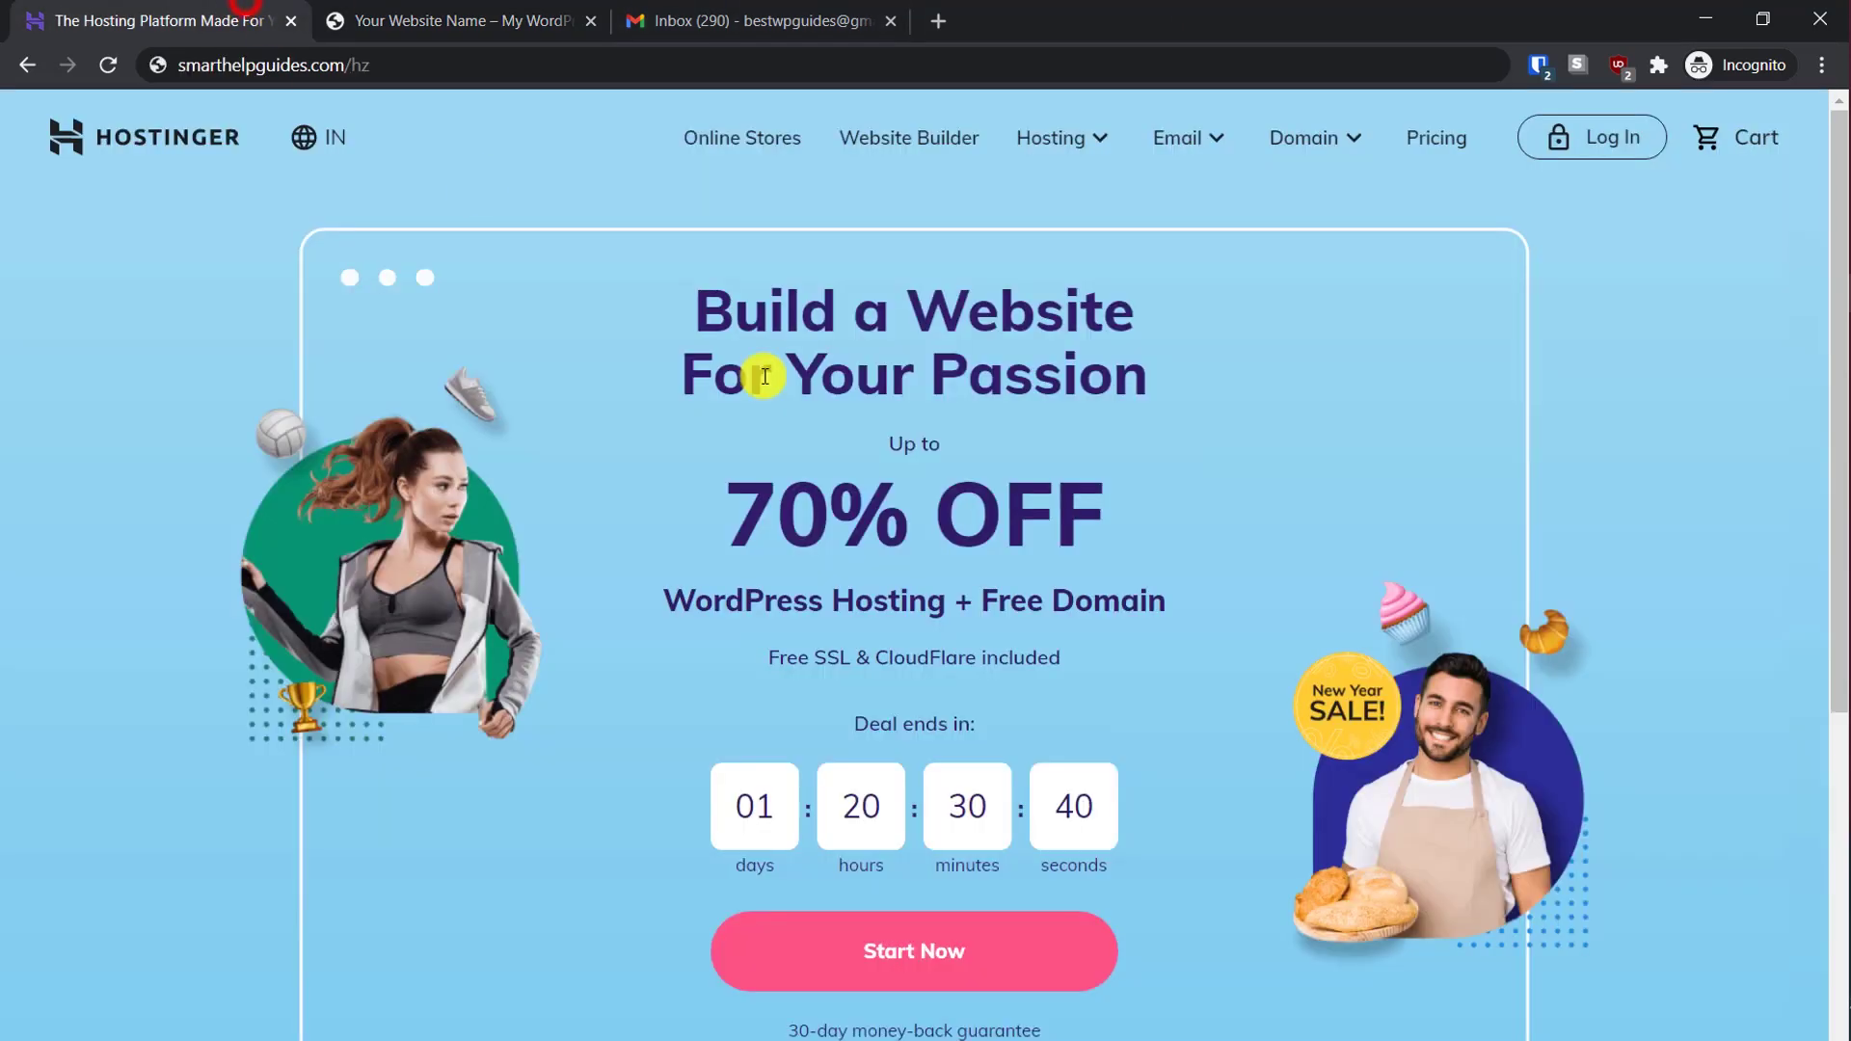
pyautogui.click(511, 19)
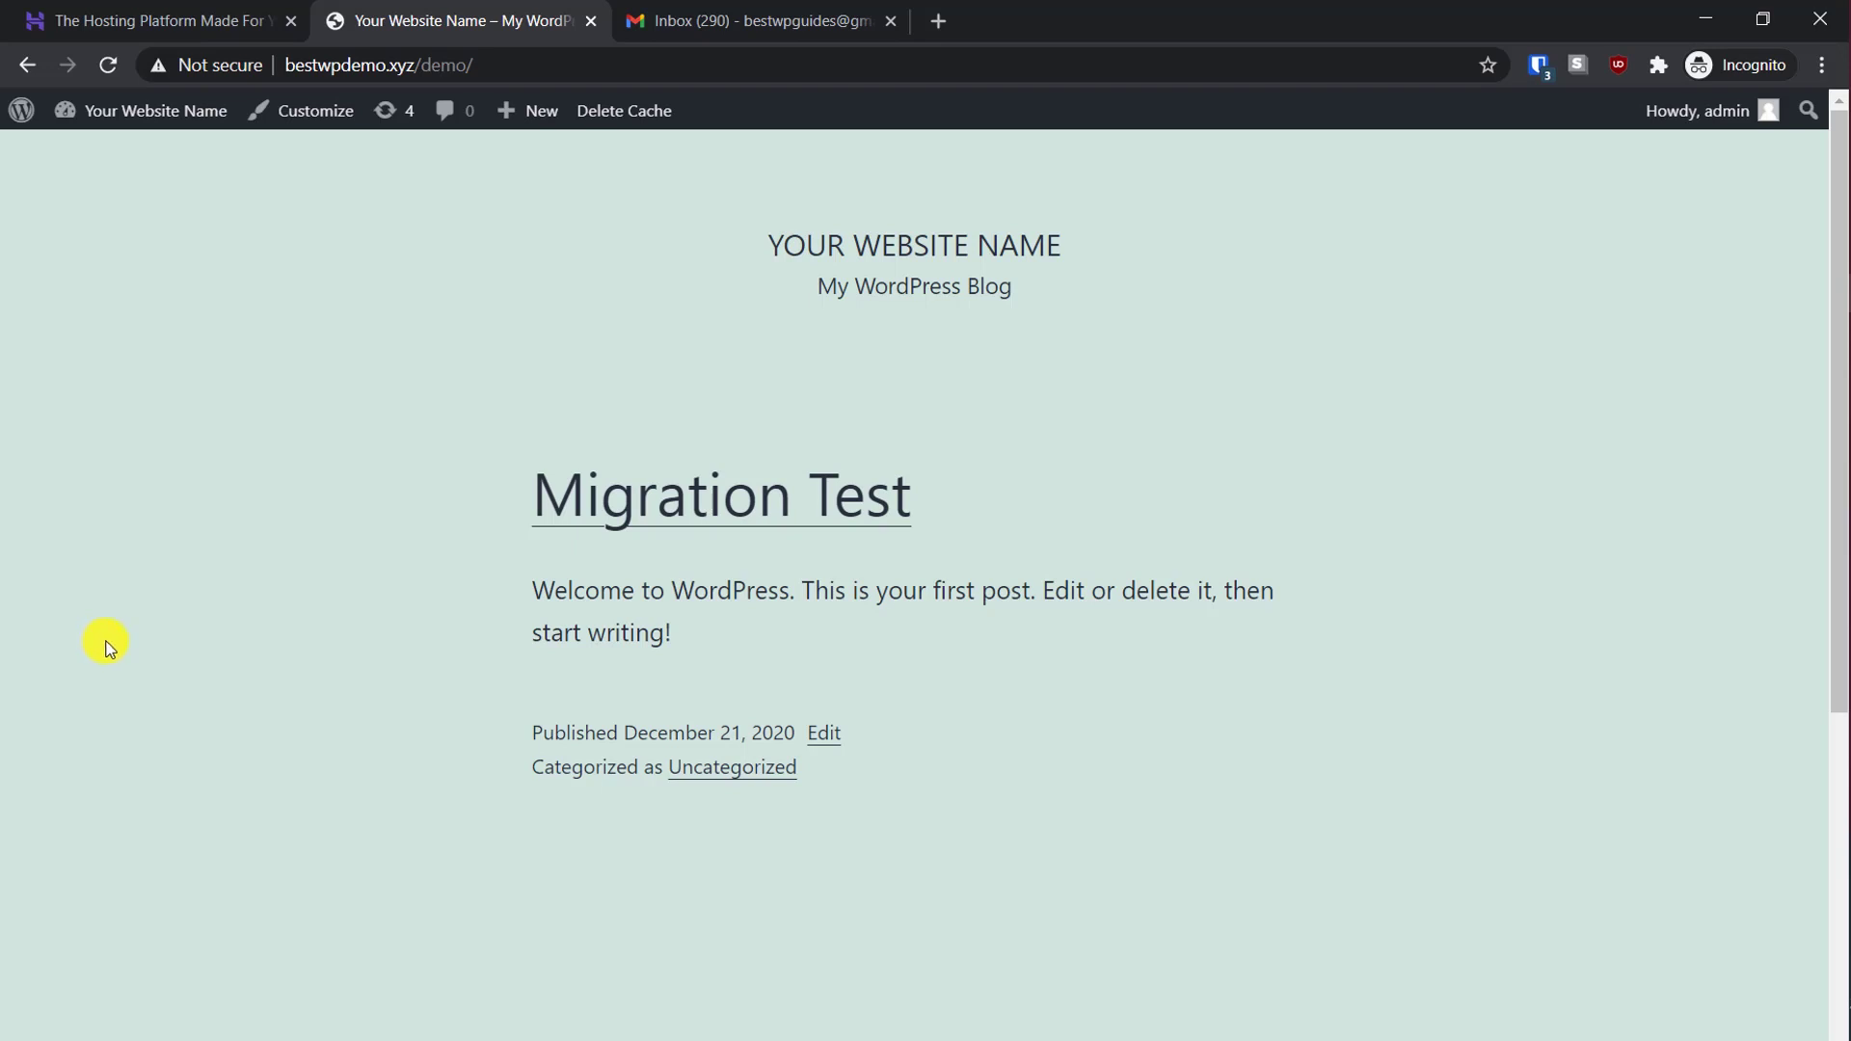
pyautogui.click(111, 20)
pyautogui.click(492, 18)
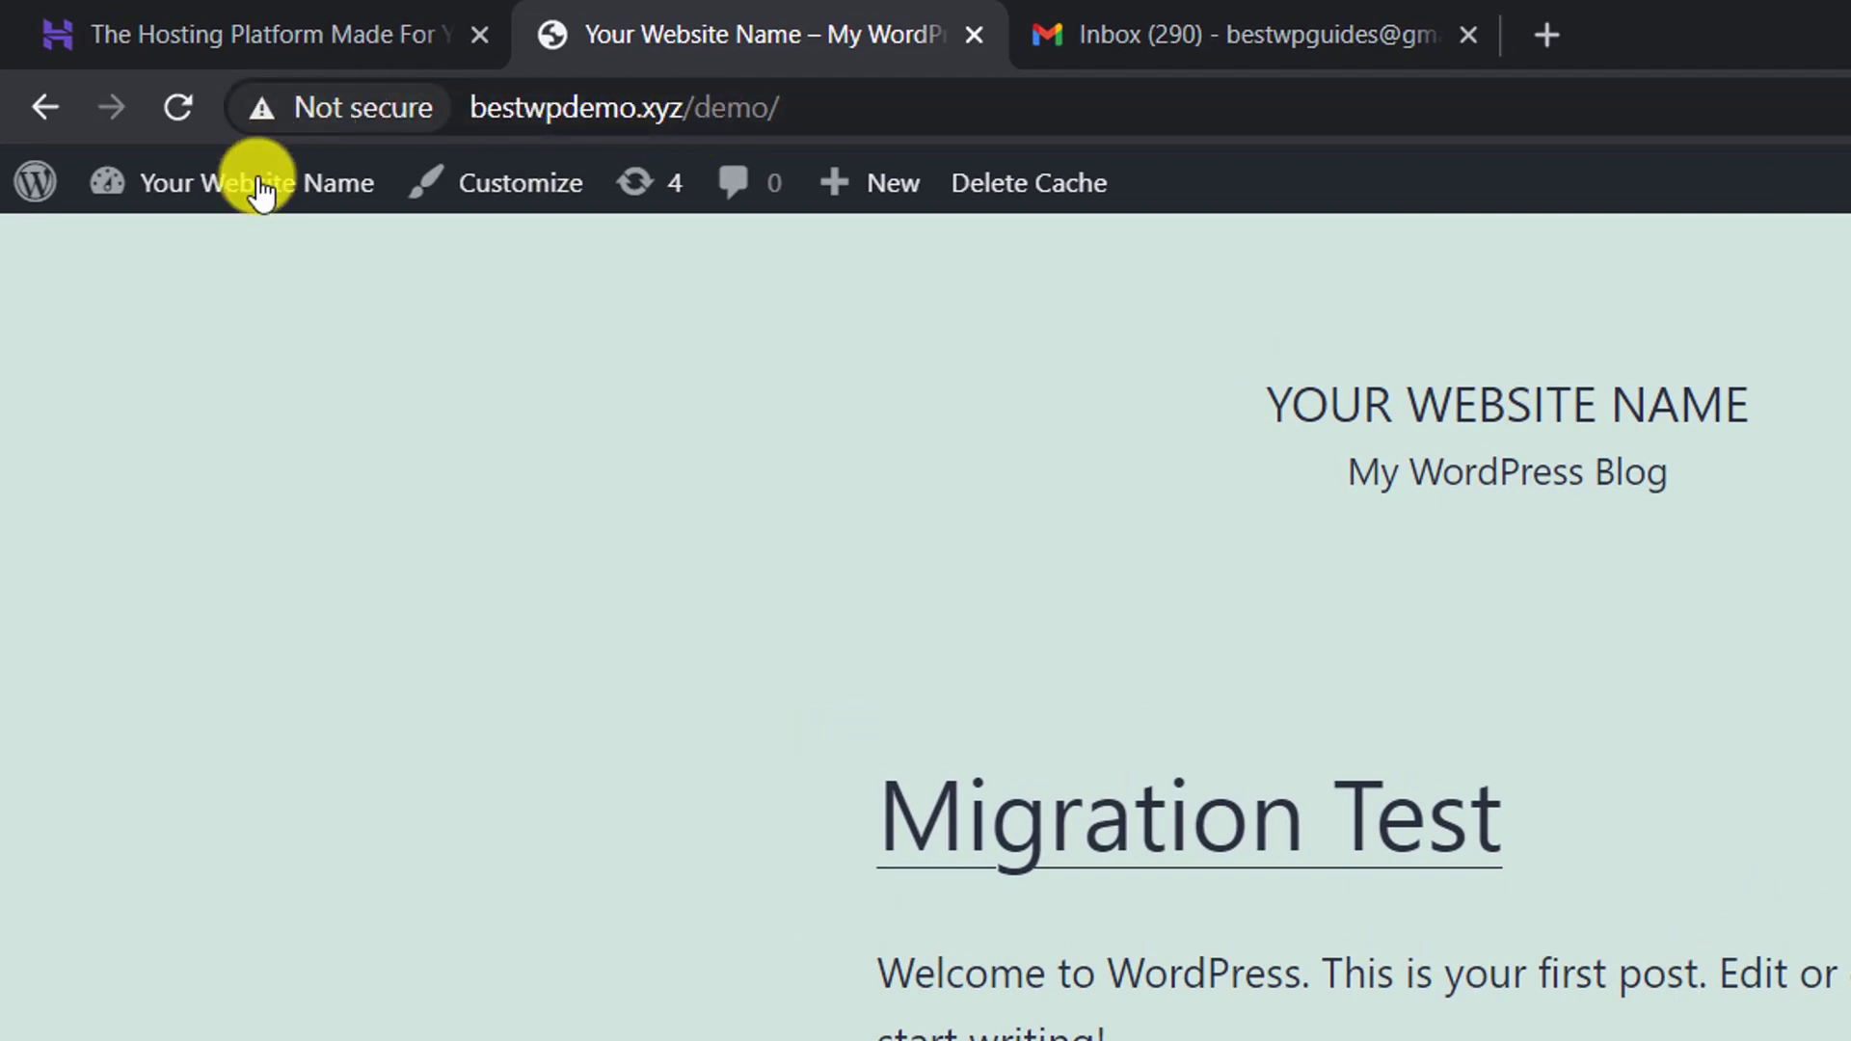
pyautogui.moveTo(254, 185)
pyautogui.click(210, 259)
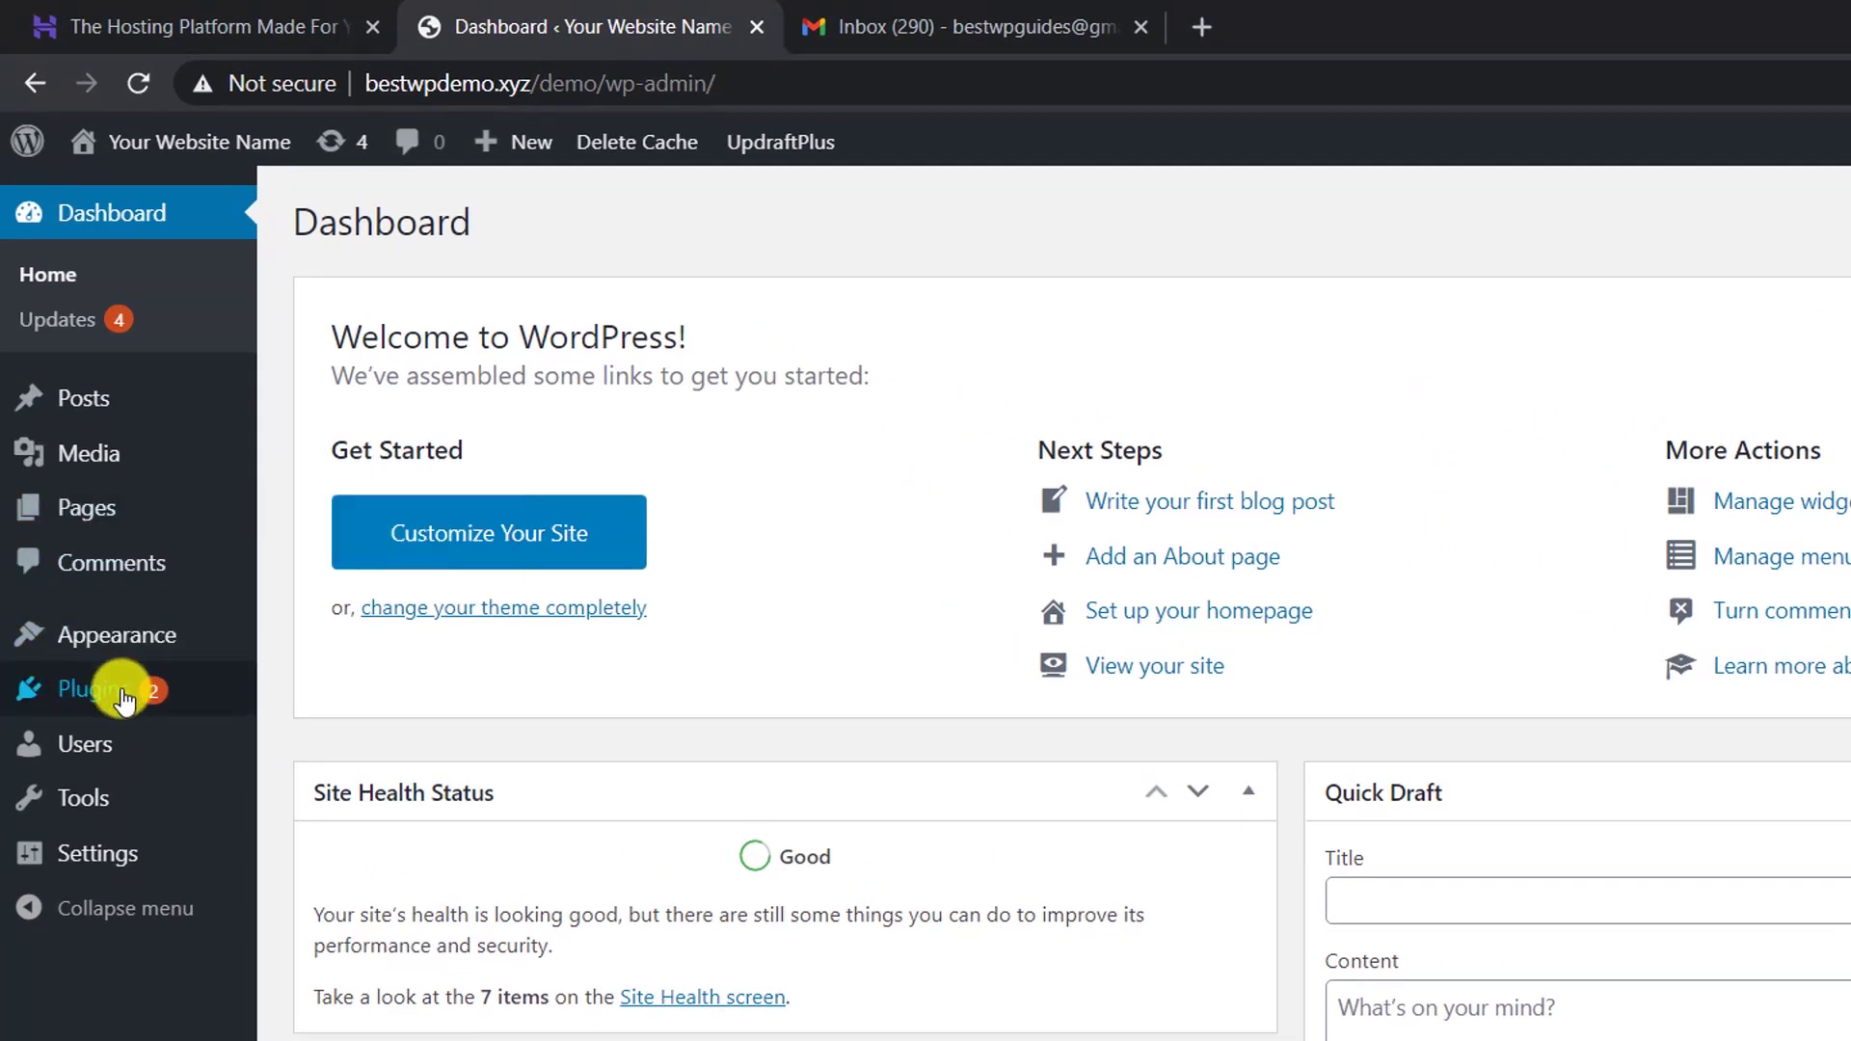
pyautogui.moveTo(104, 594)
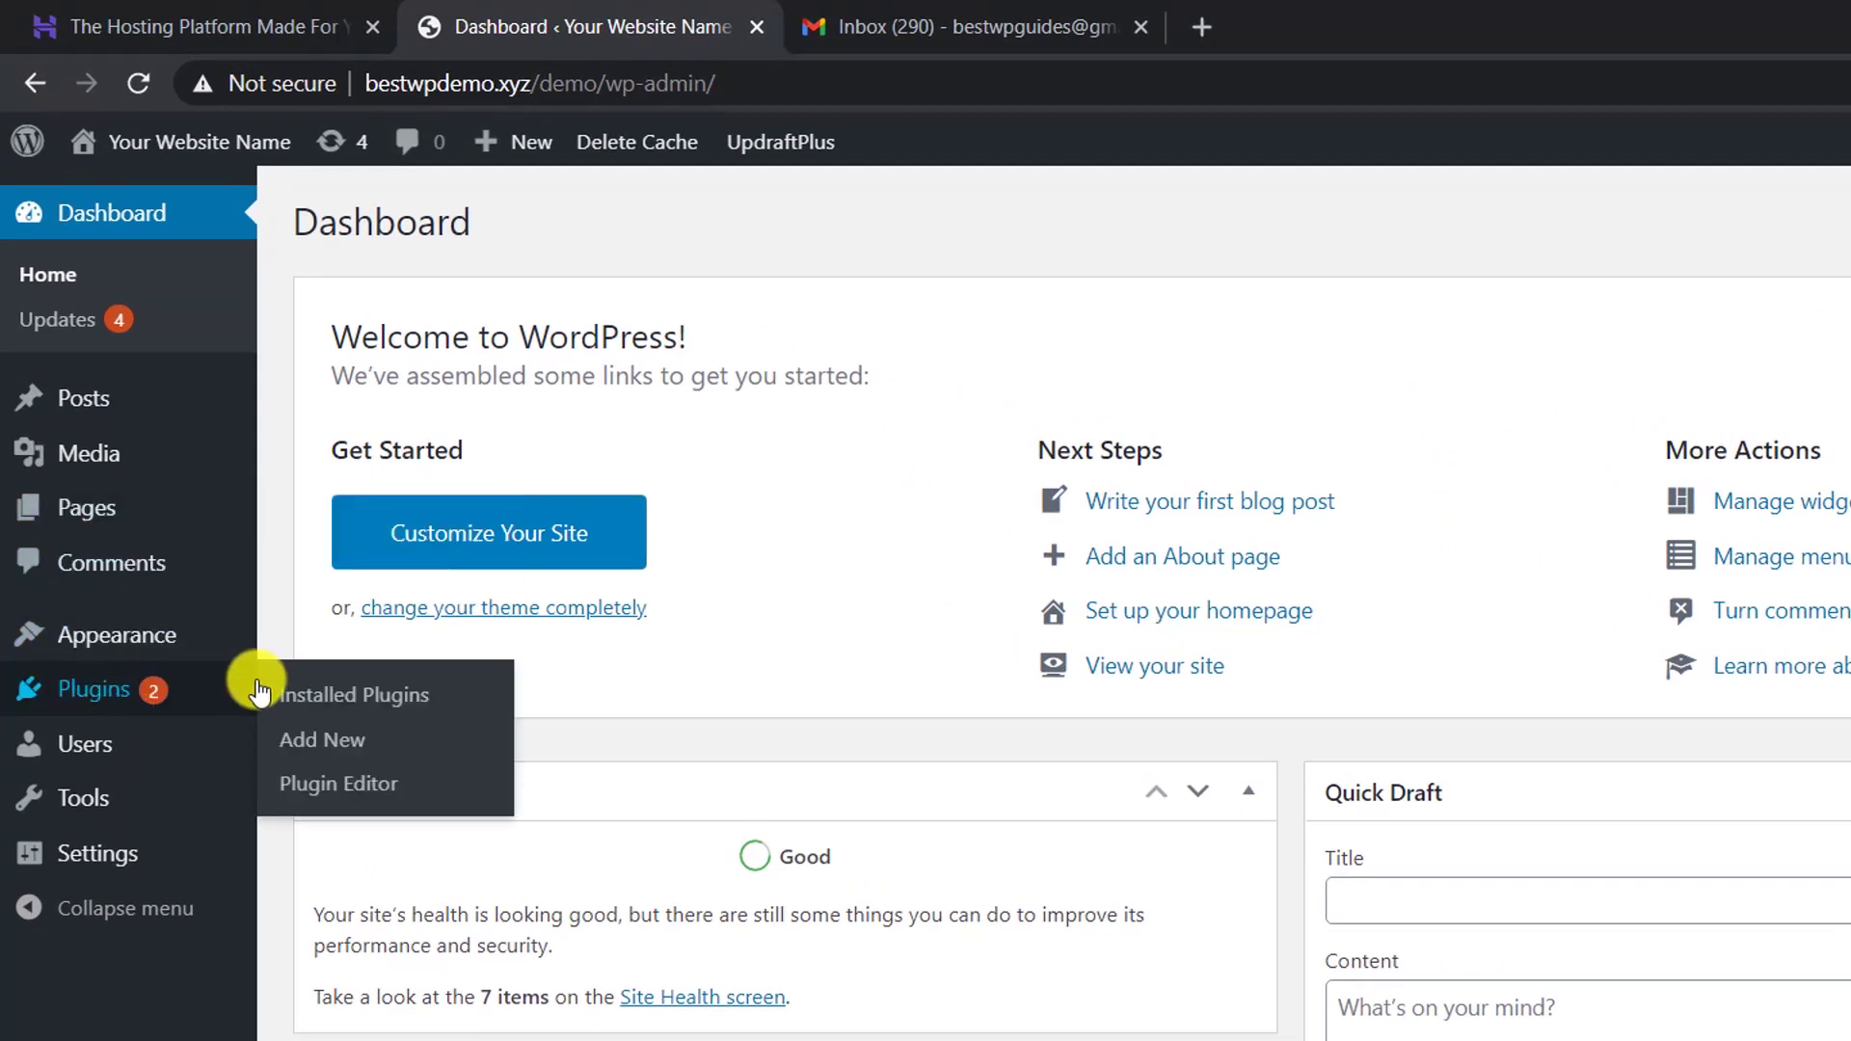
# Search Plugins > Add New for 'migration and duplicator' and scroll the 13 results
pyautogui.click(313, 757)
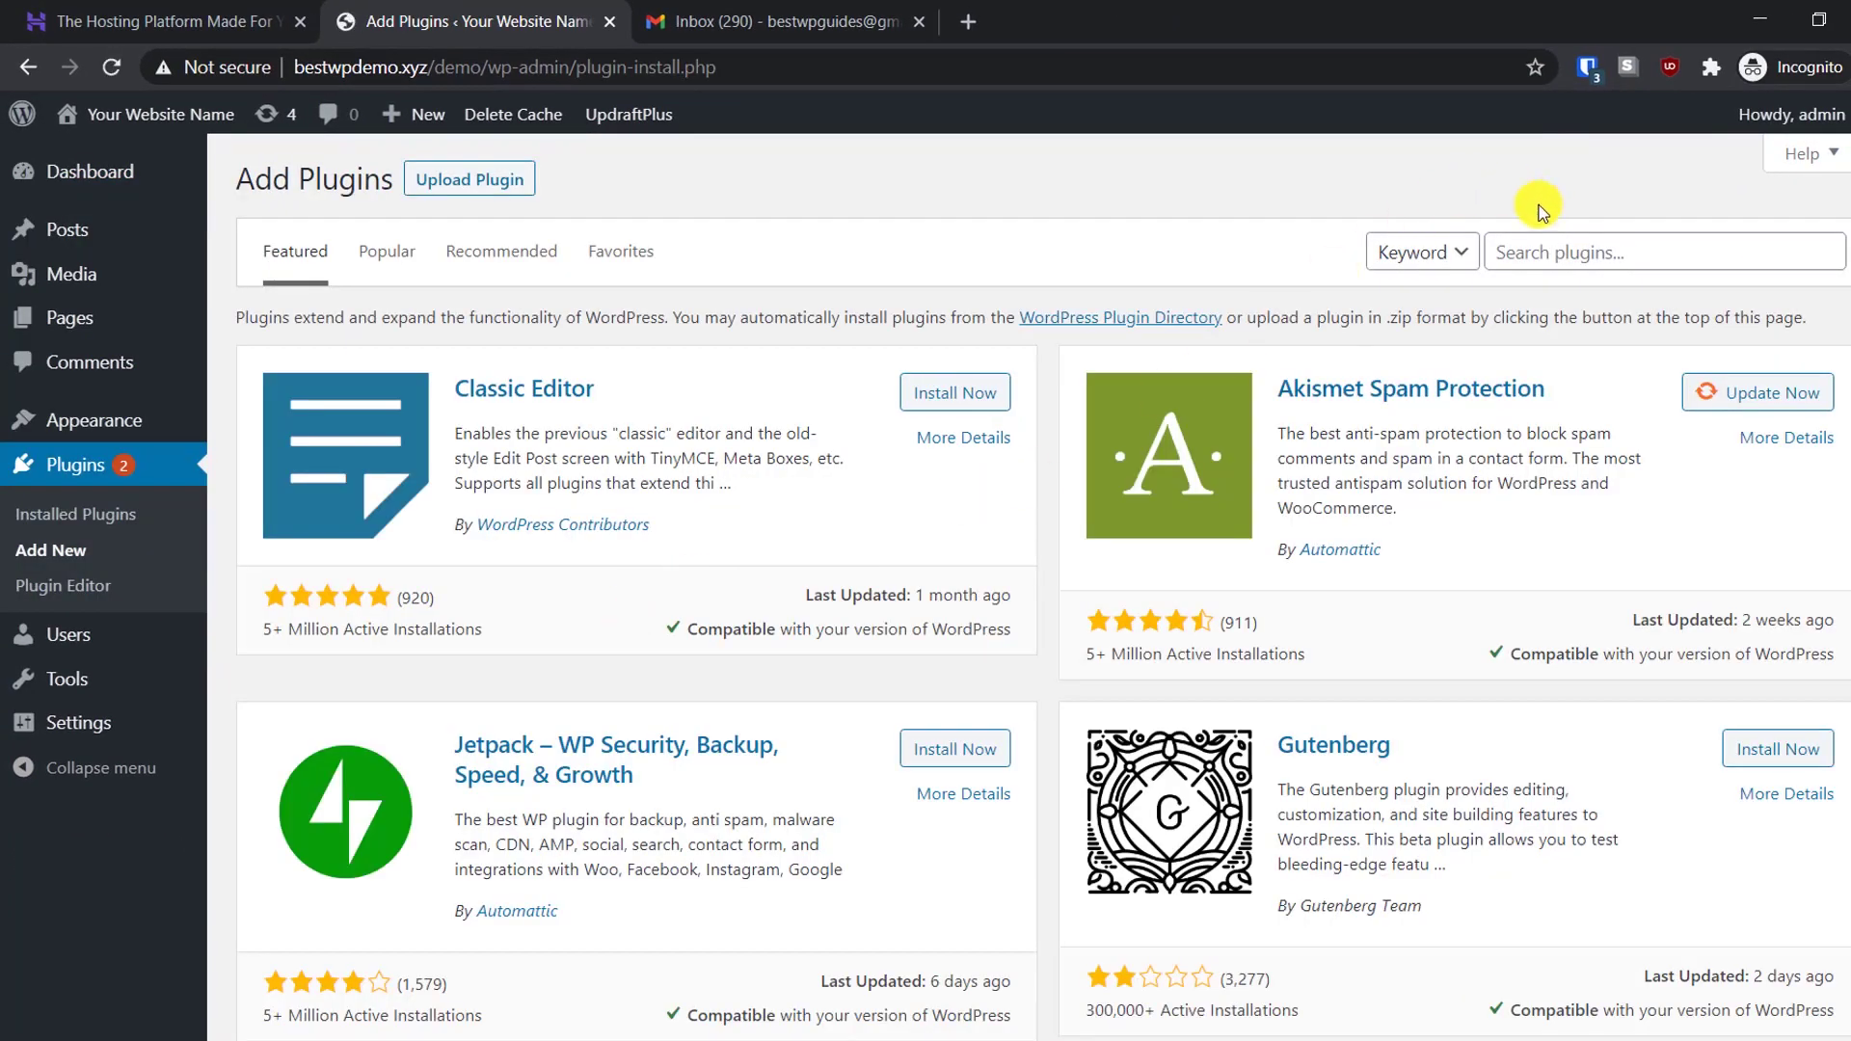
pyautogui.click(1576, 251)
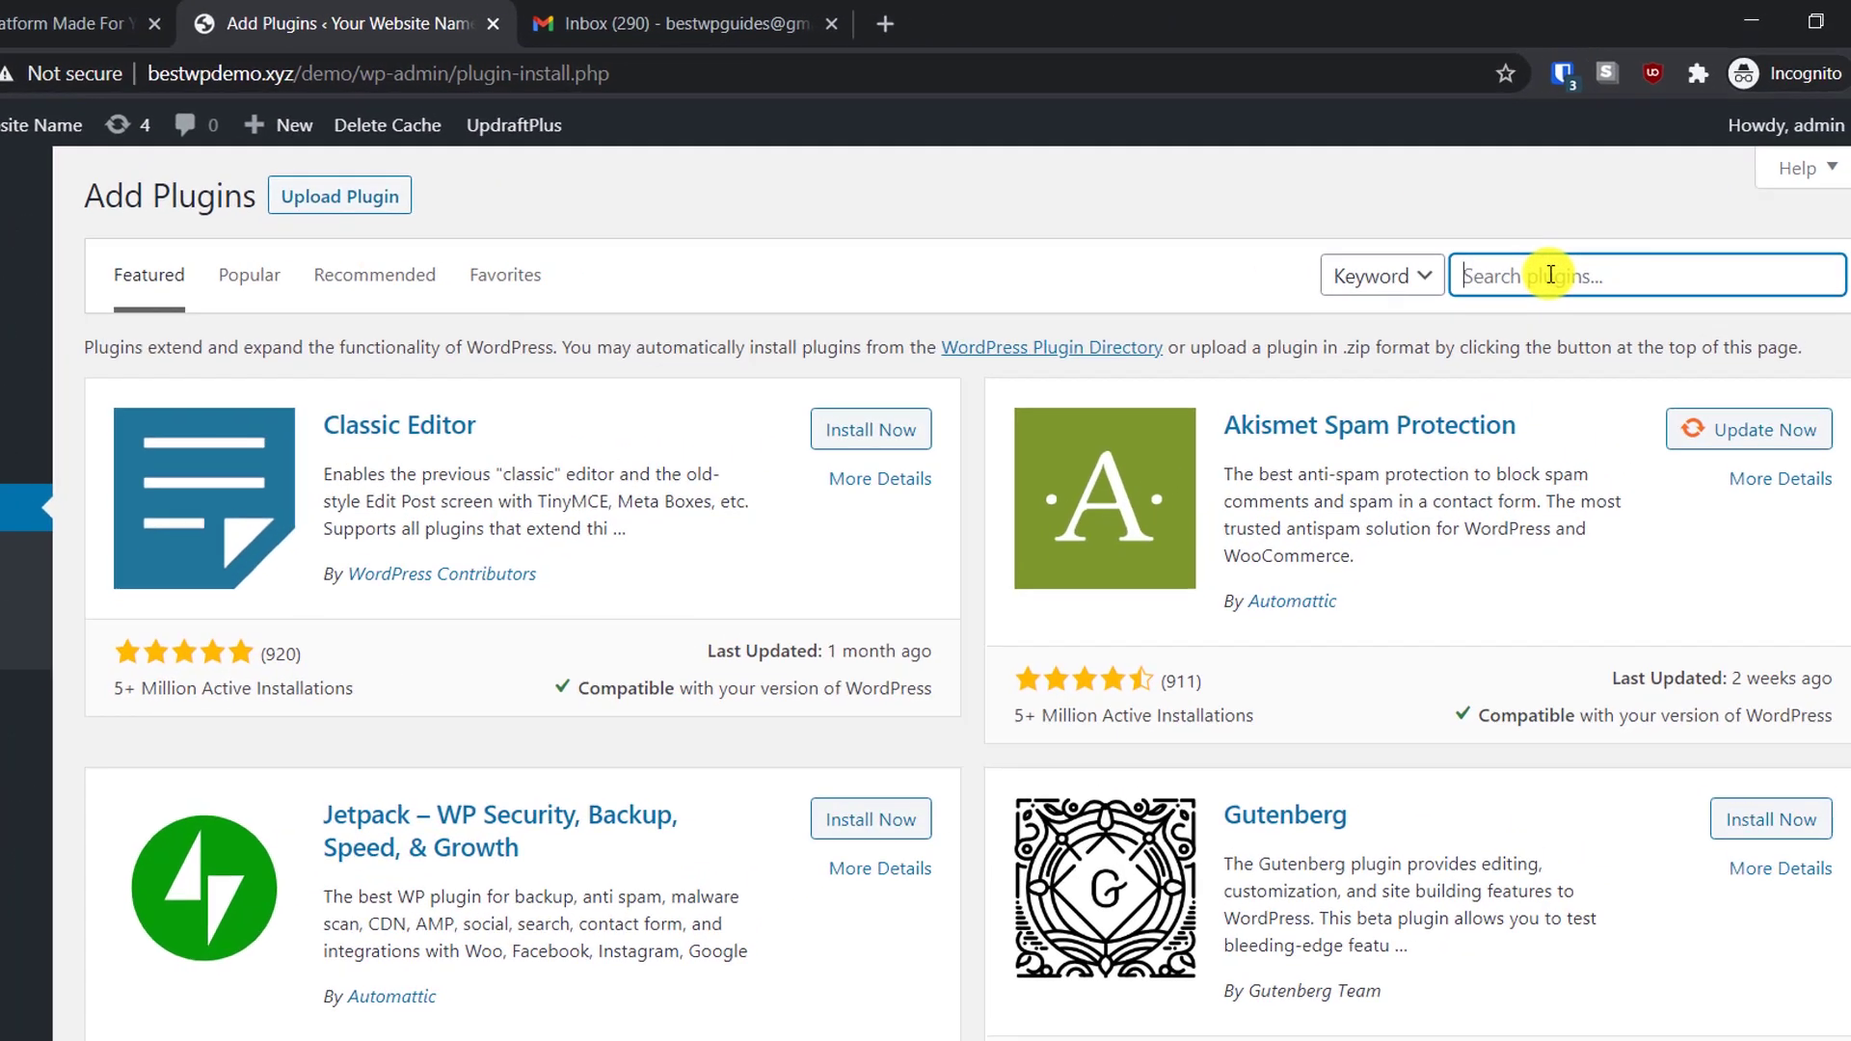
pyautogui.write('migratio')
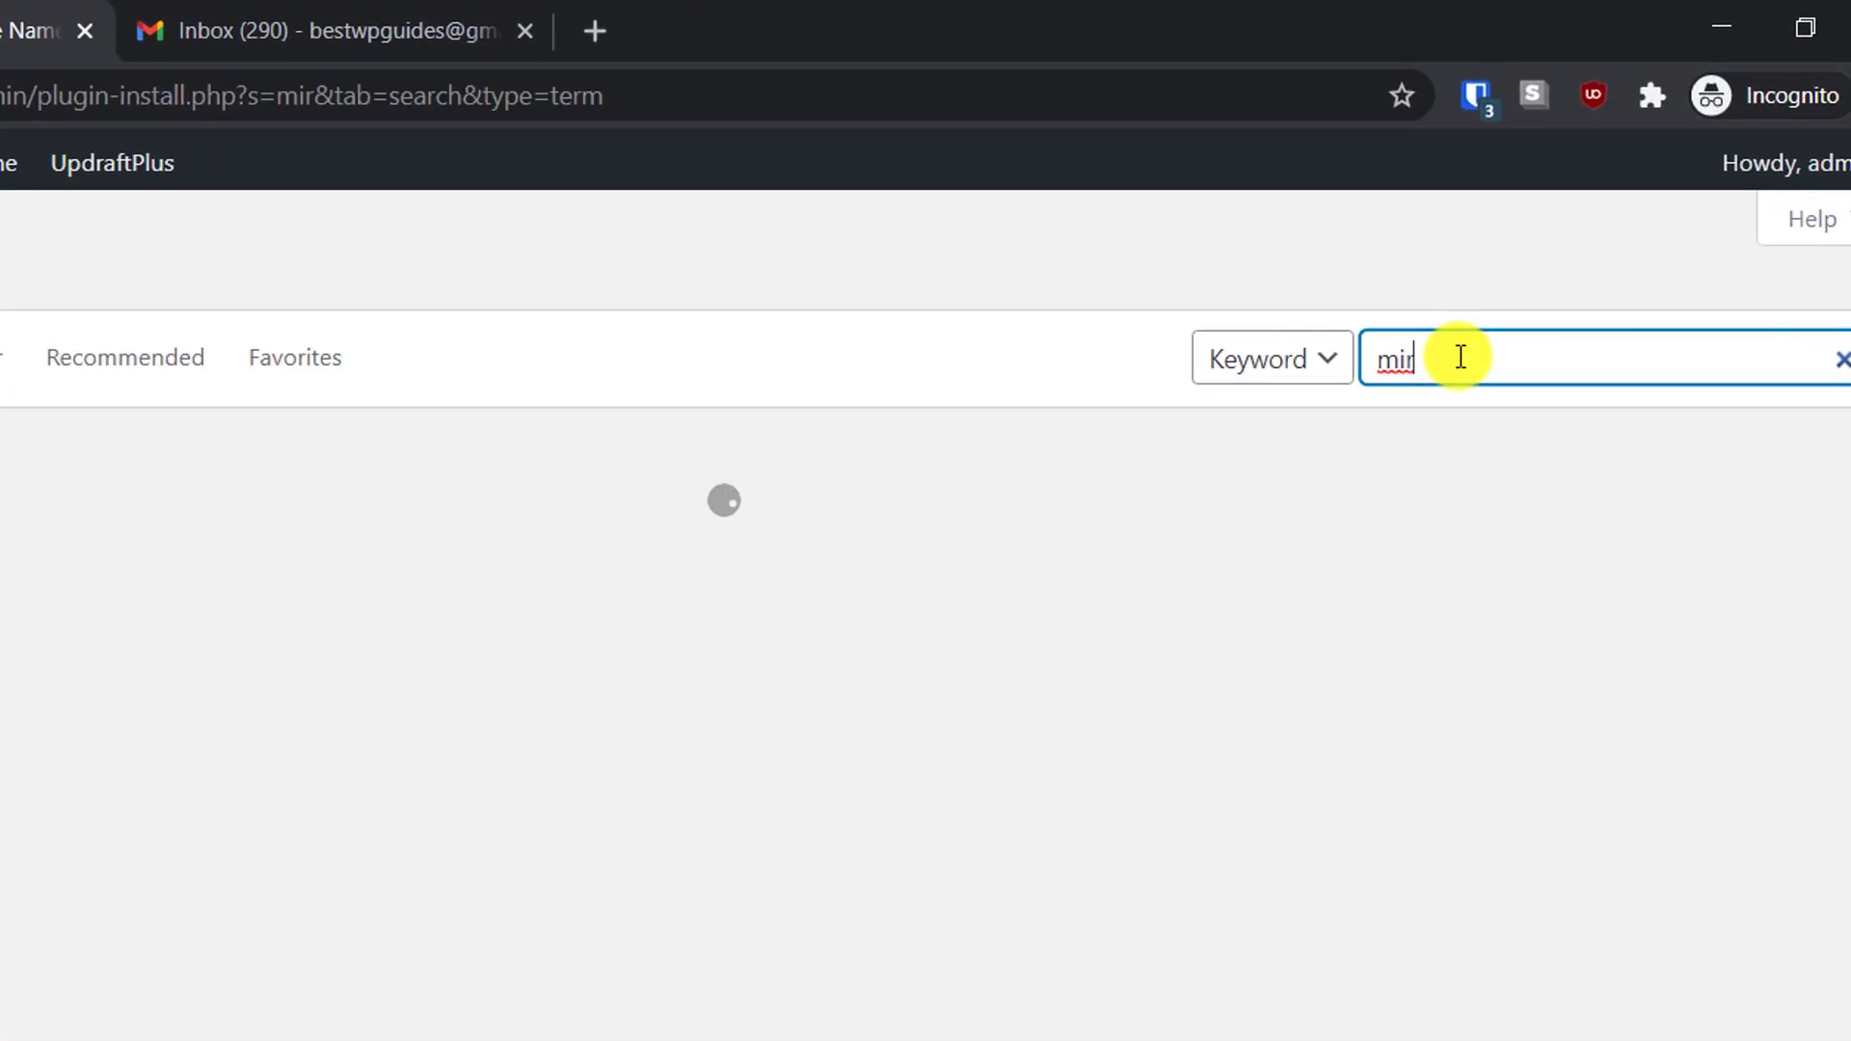
pyautogui.write('n and duplic')
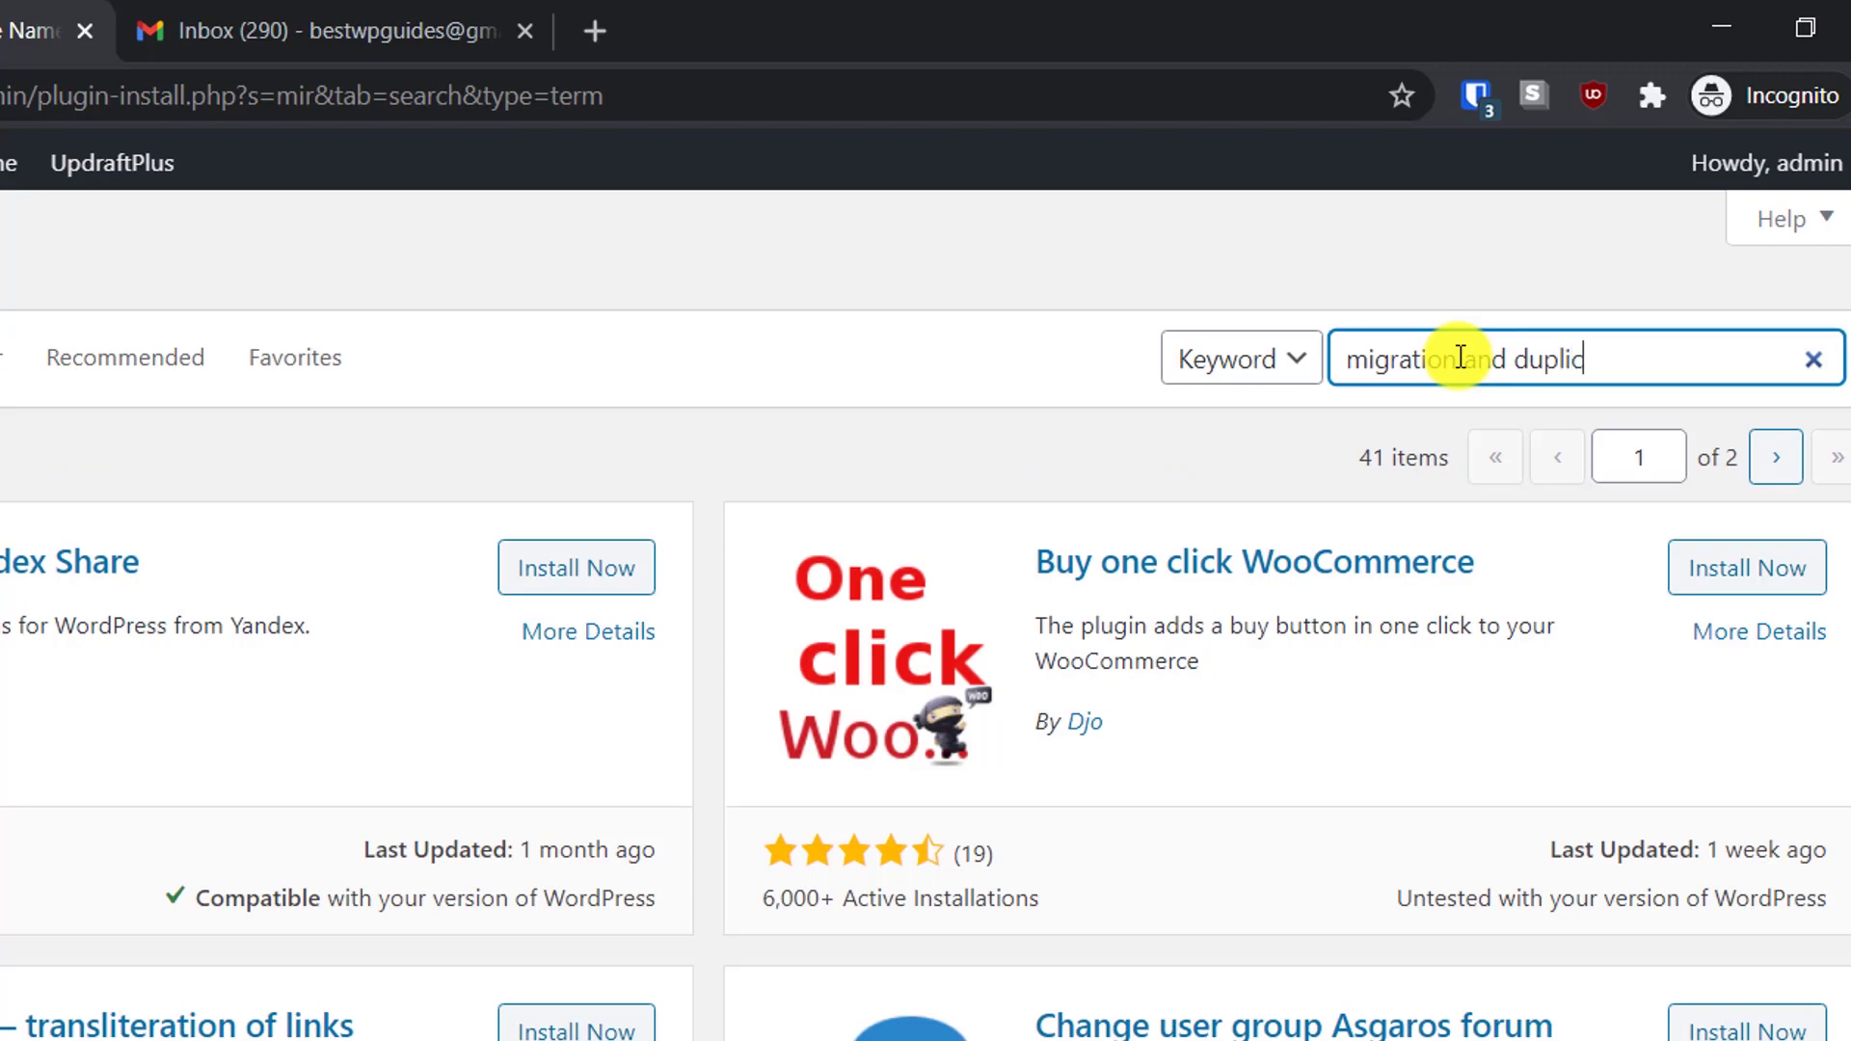
pyautogui.write('ator')
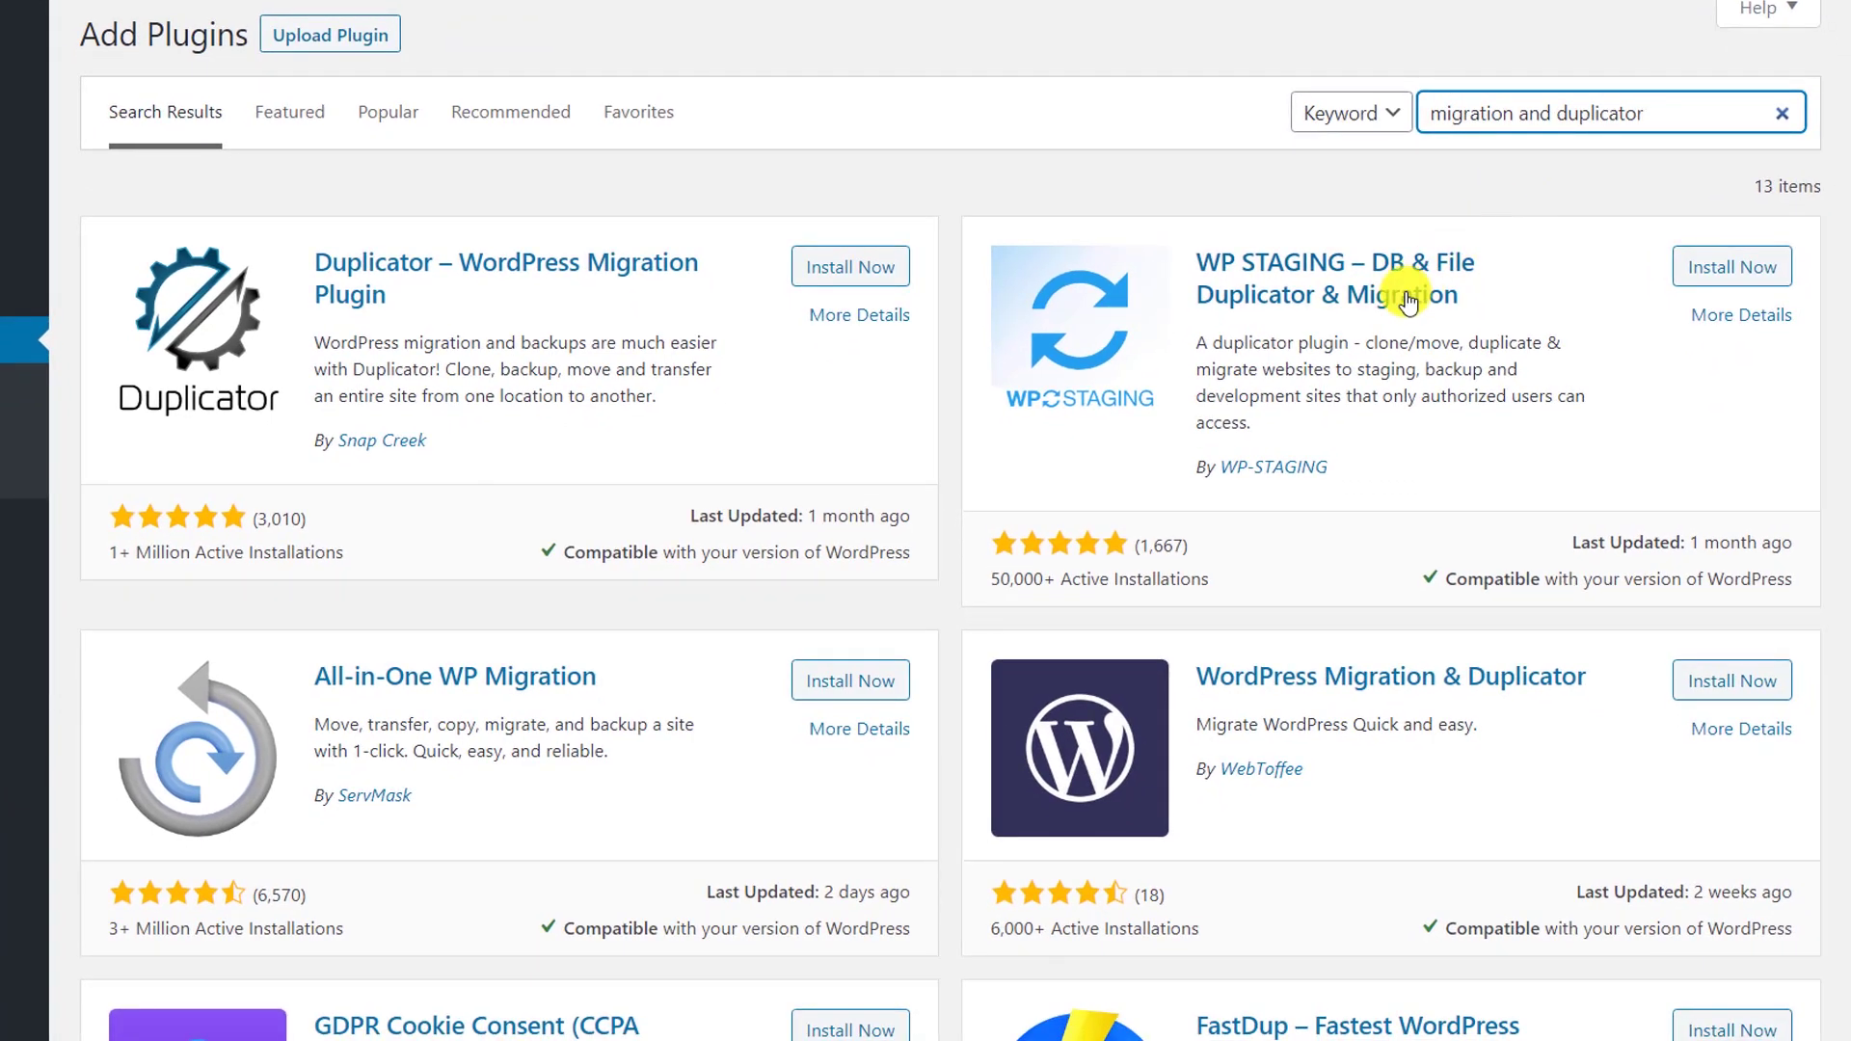
pyautogui.scroll(-2, 1024, 599)
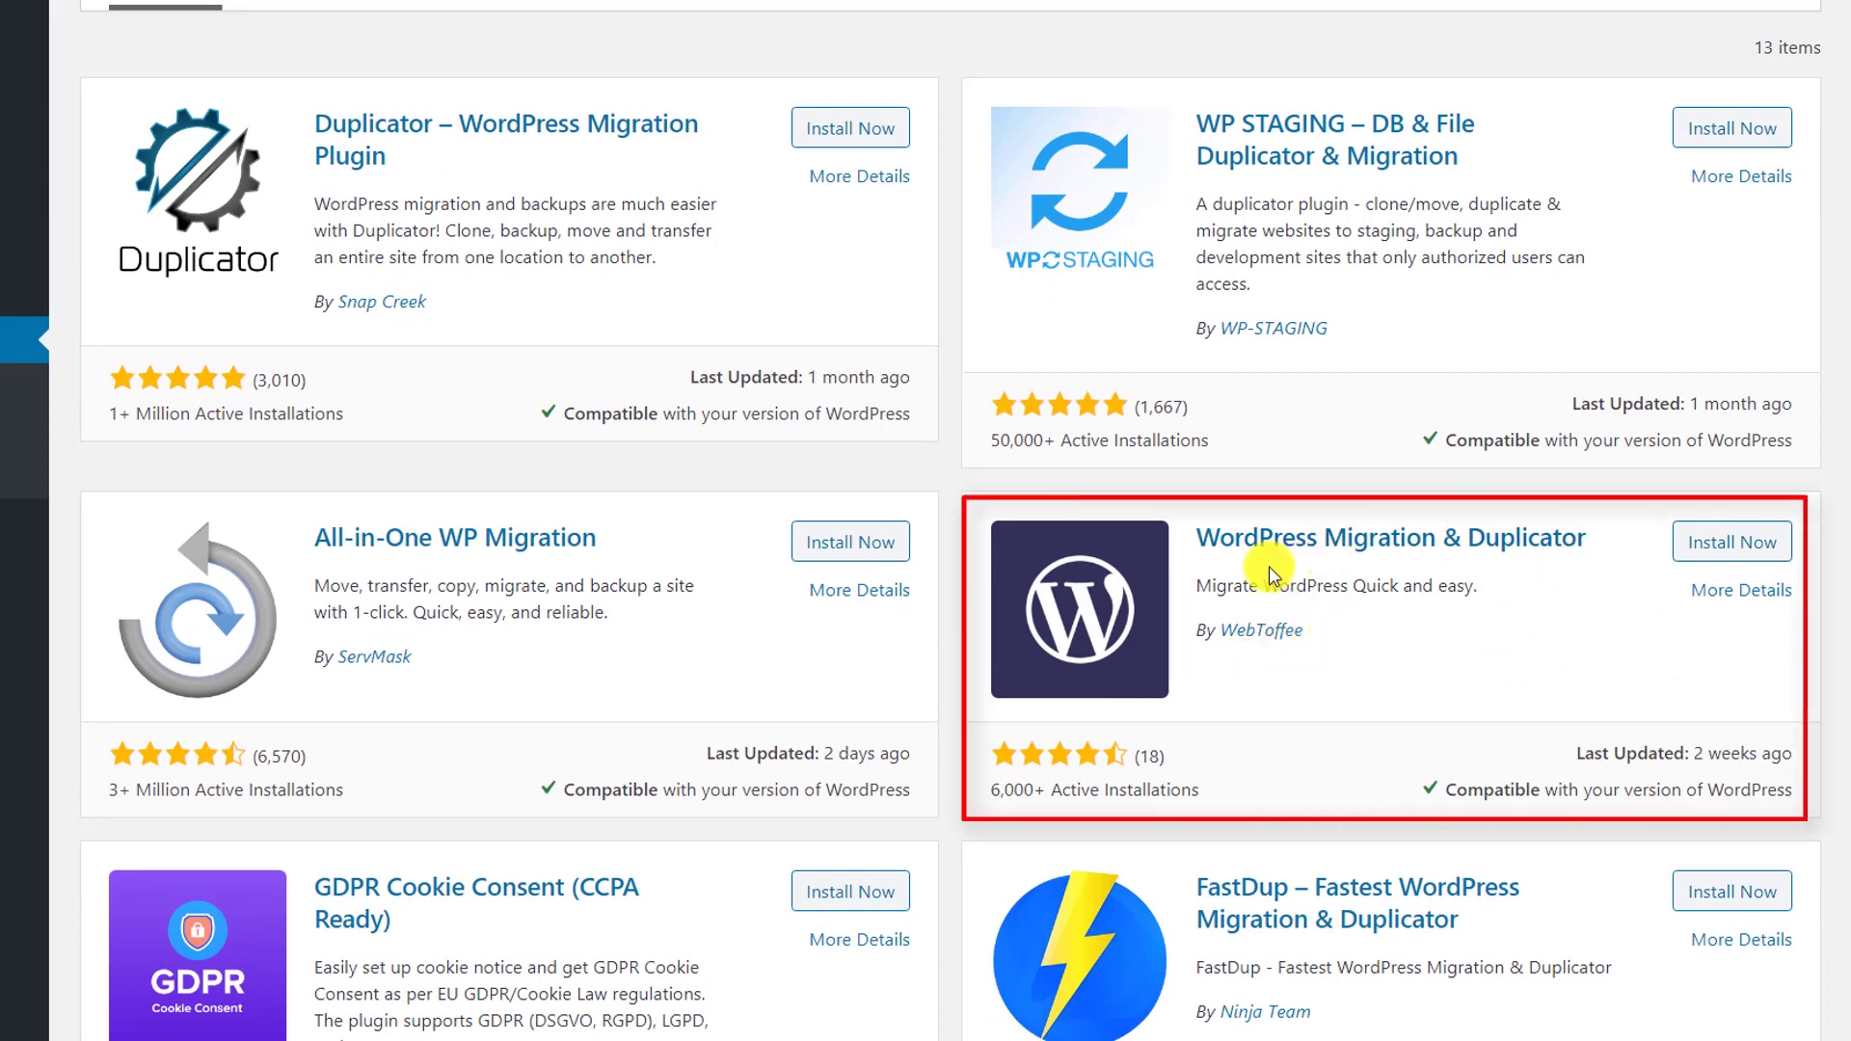
# Install WebToffee's WordPress Migration & Duplicator plugin and activate it
pyautogui.click(1723, 538)
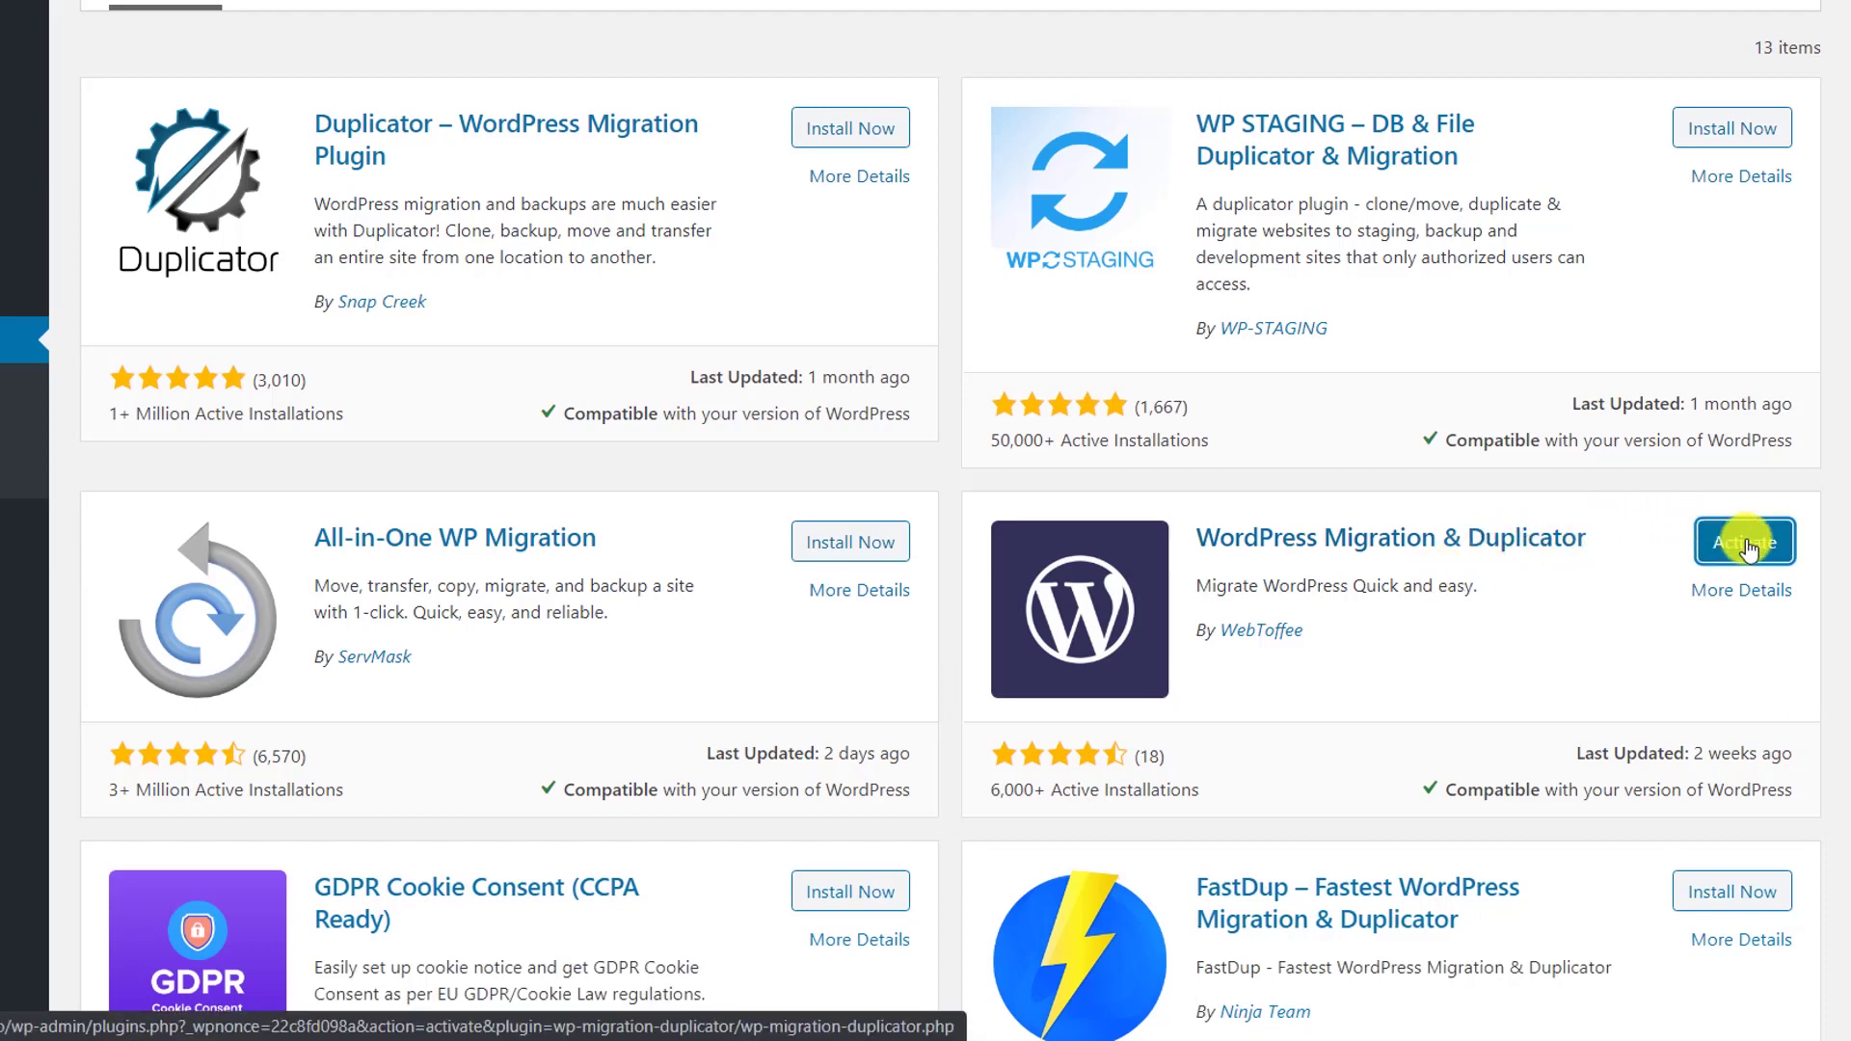
pyautogui.click(1743, 540)
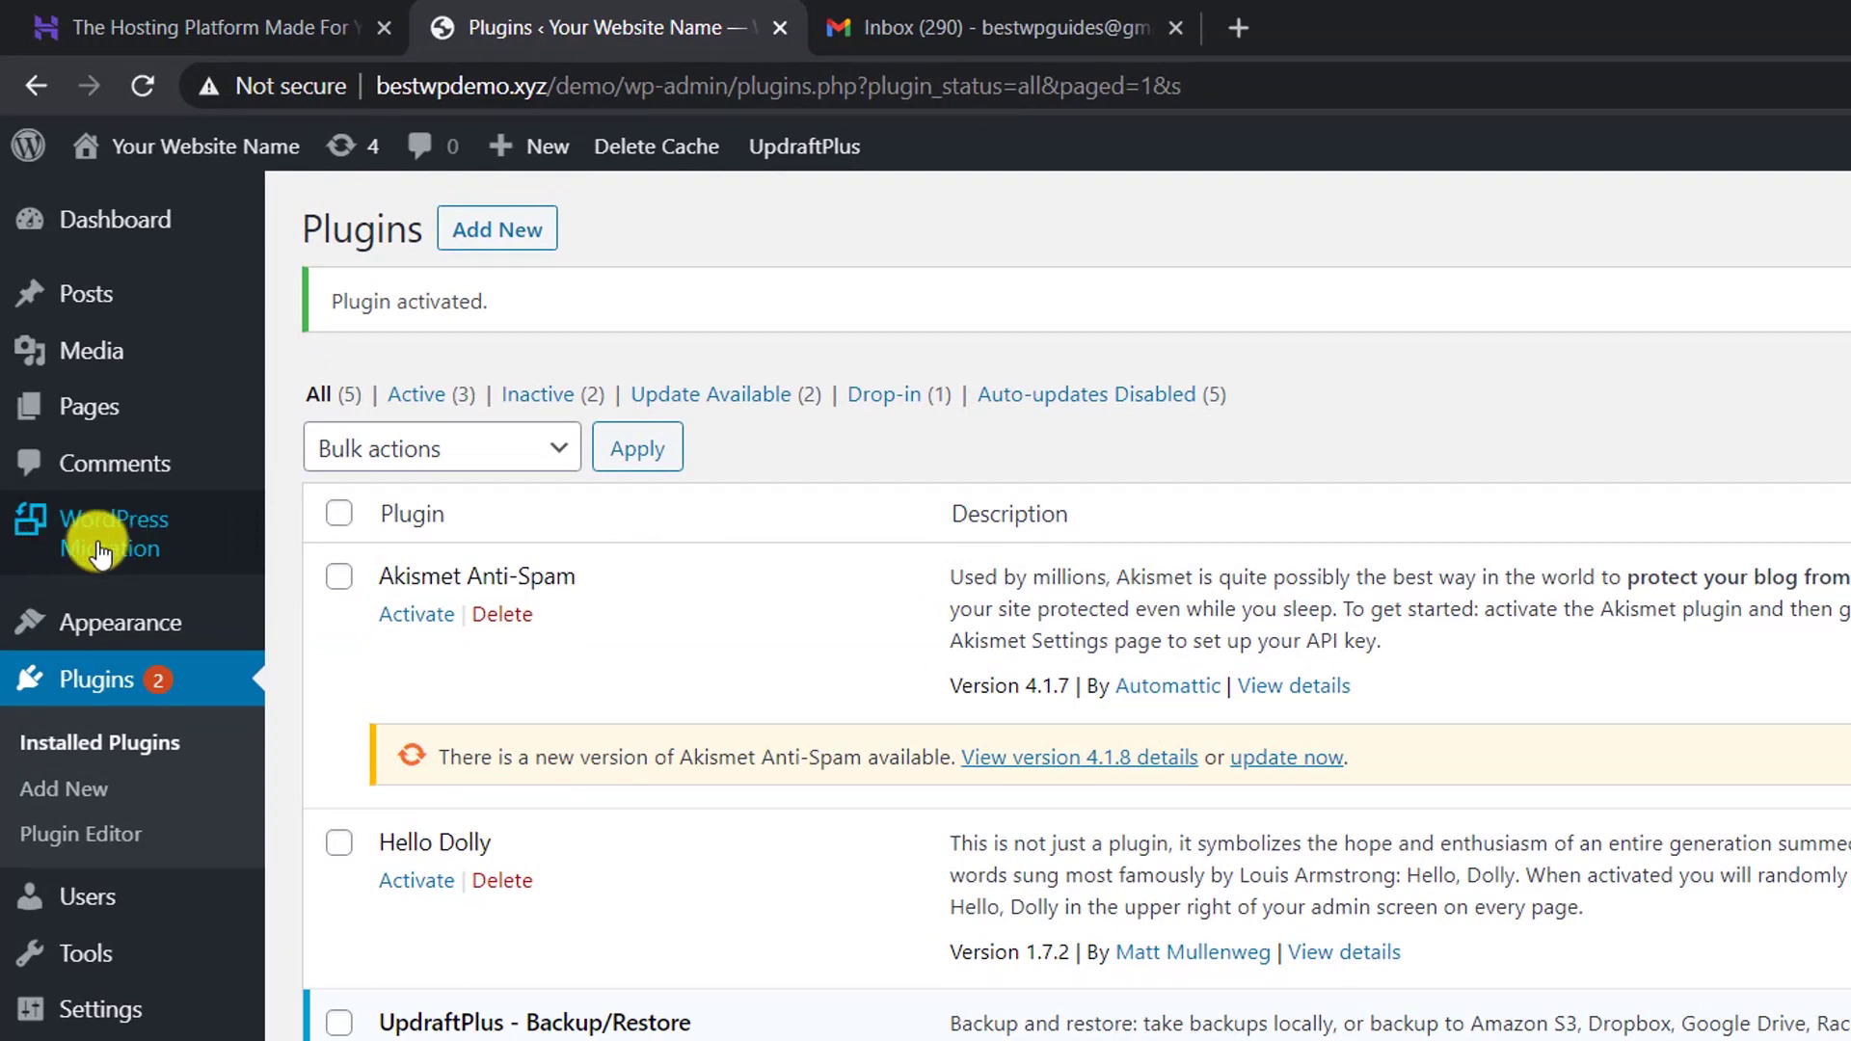
pyautogui.click(98, 547)
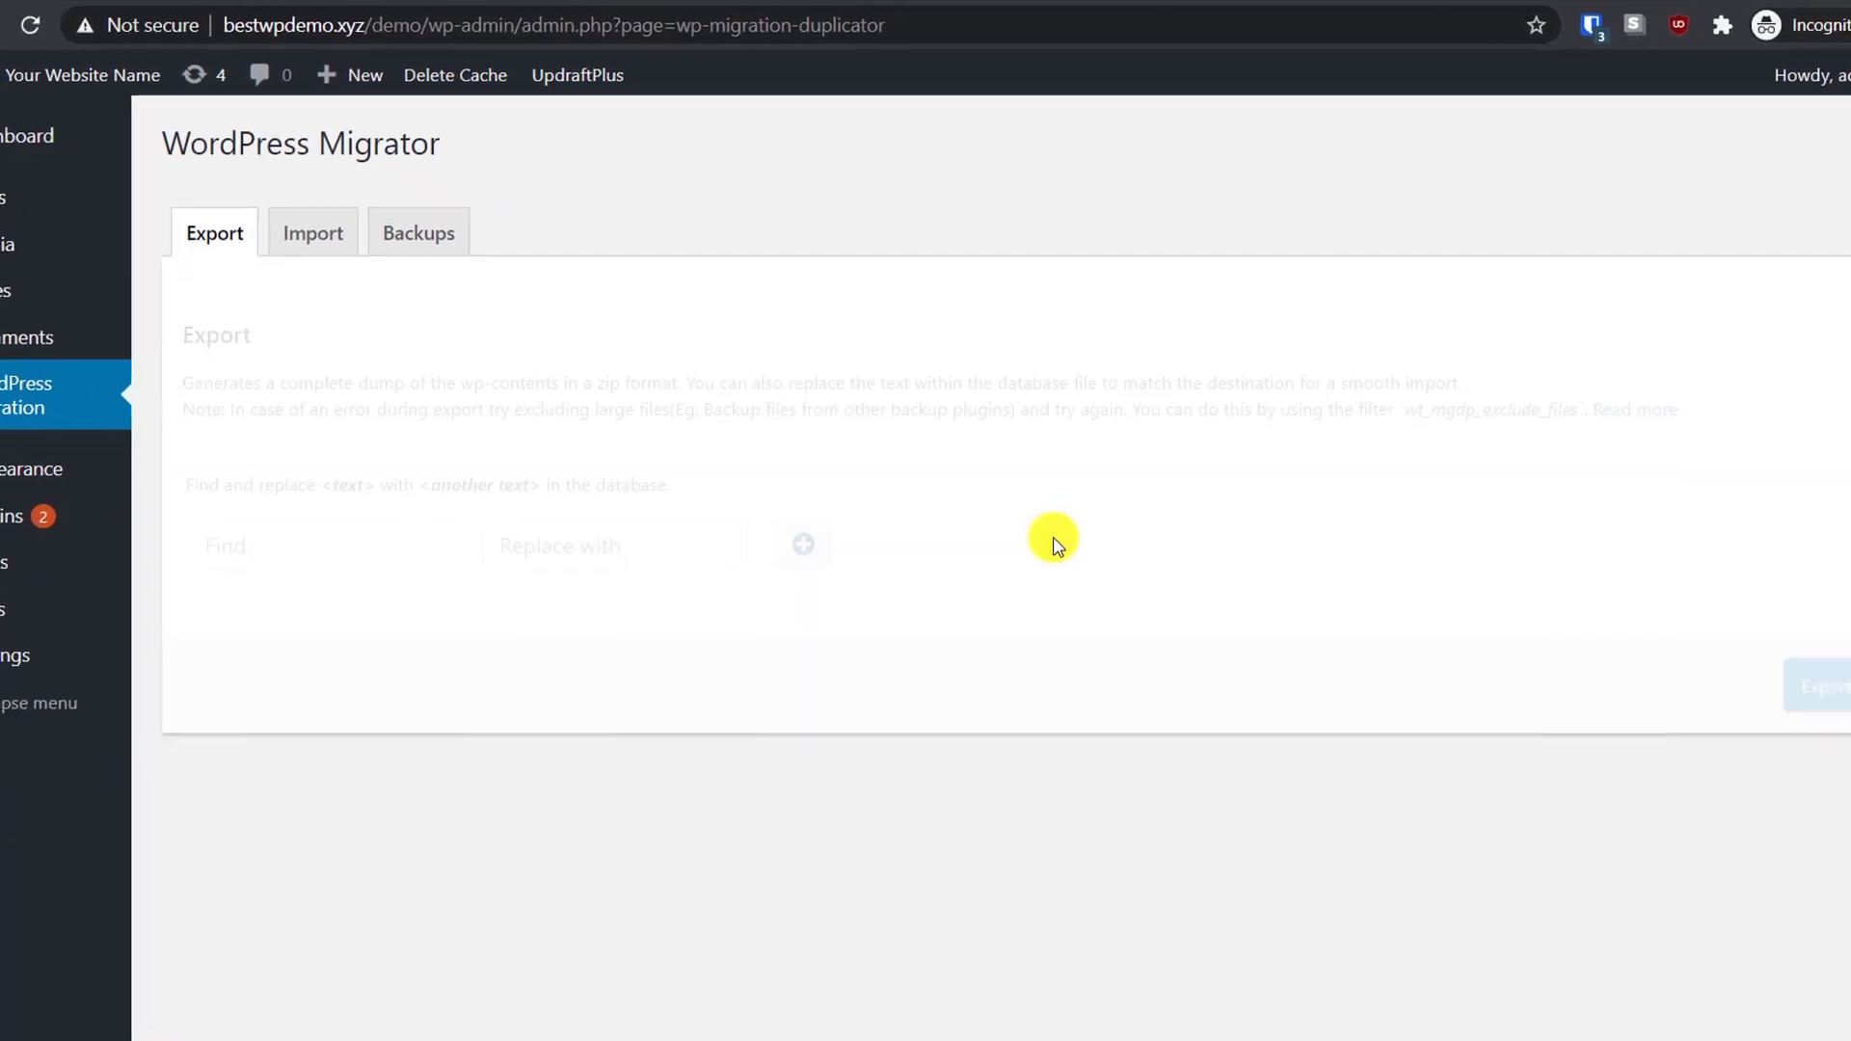
pyautogui.click(957, 318)
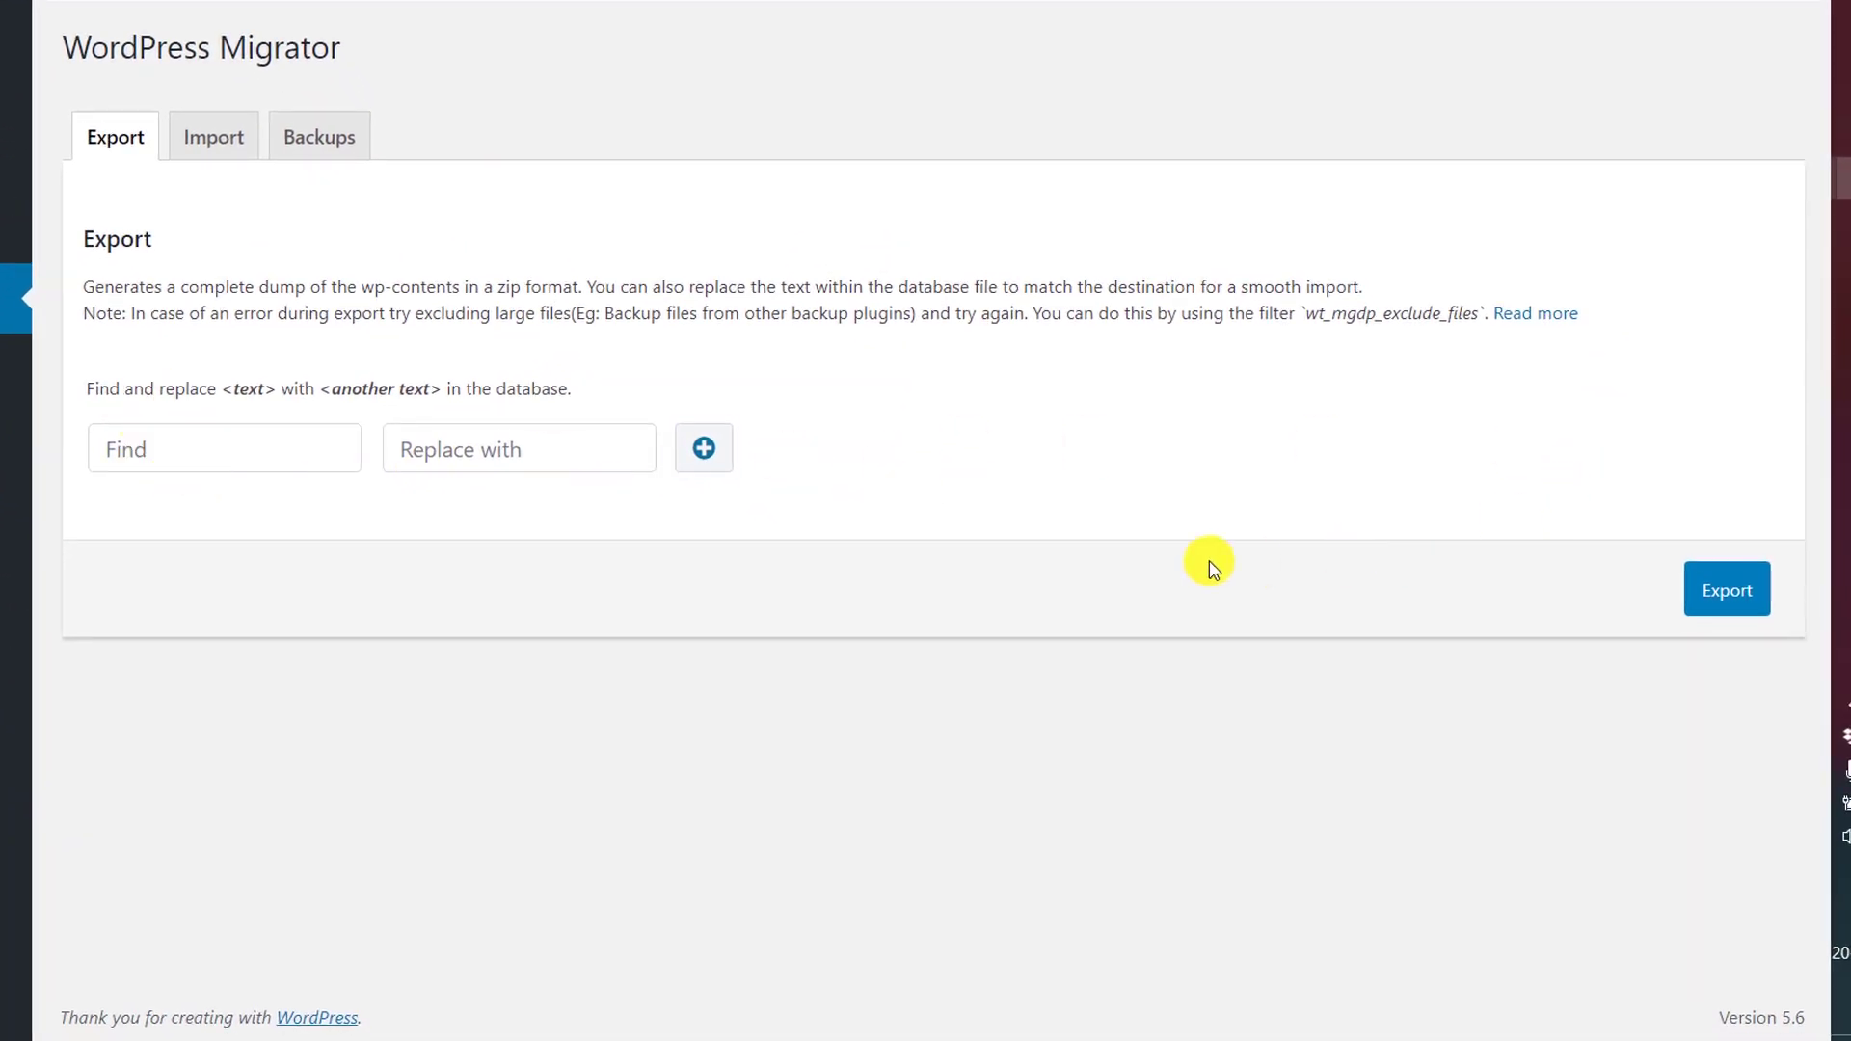
pyautogui.click(1735, 589)
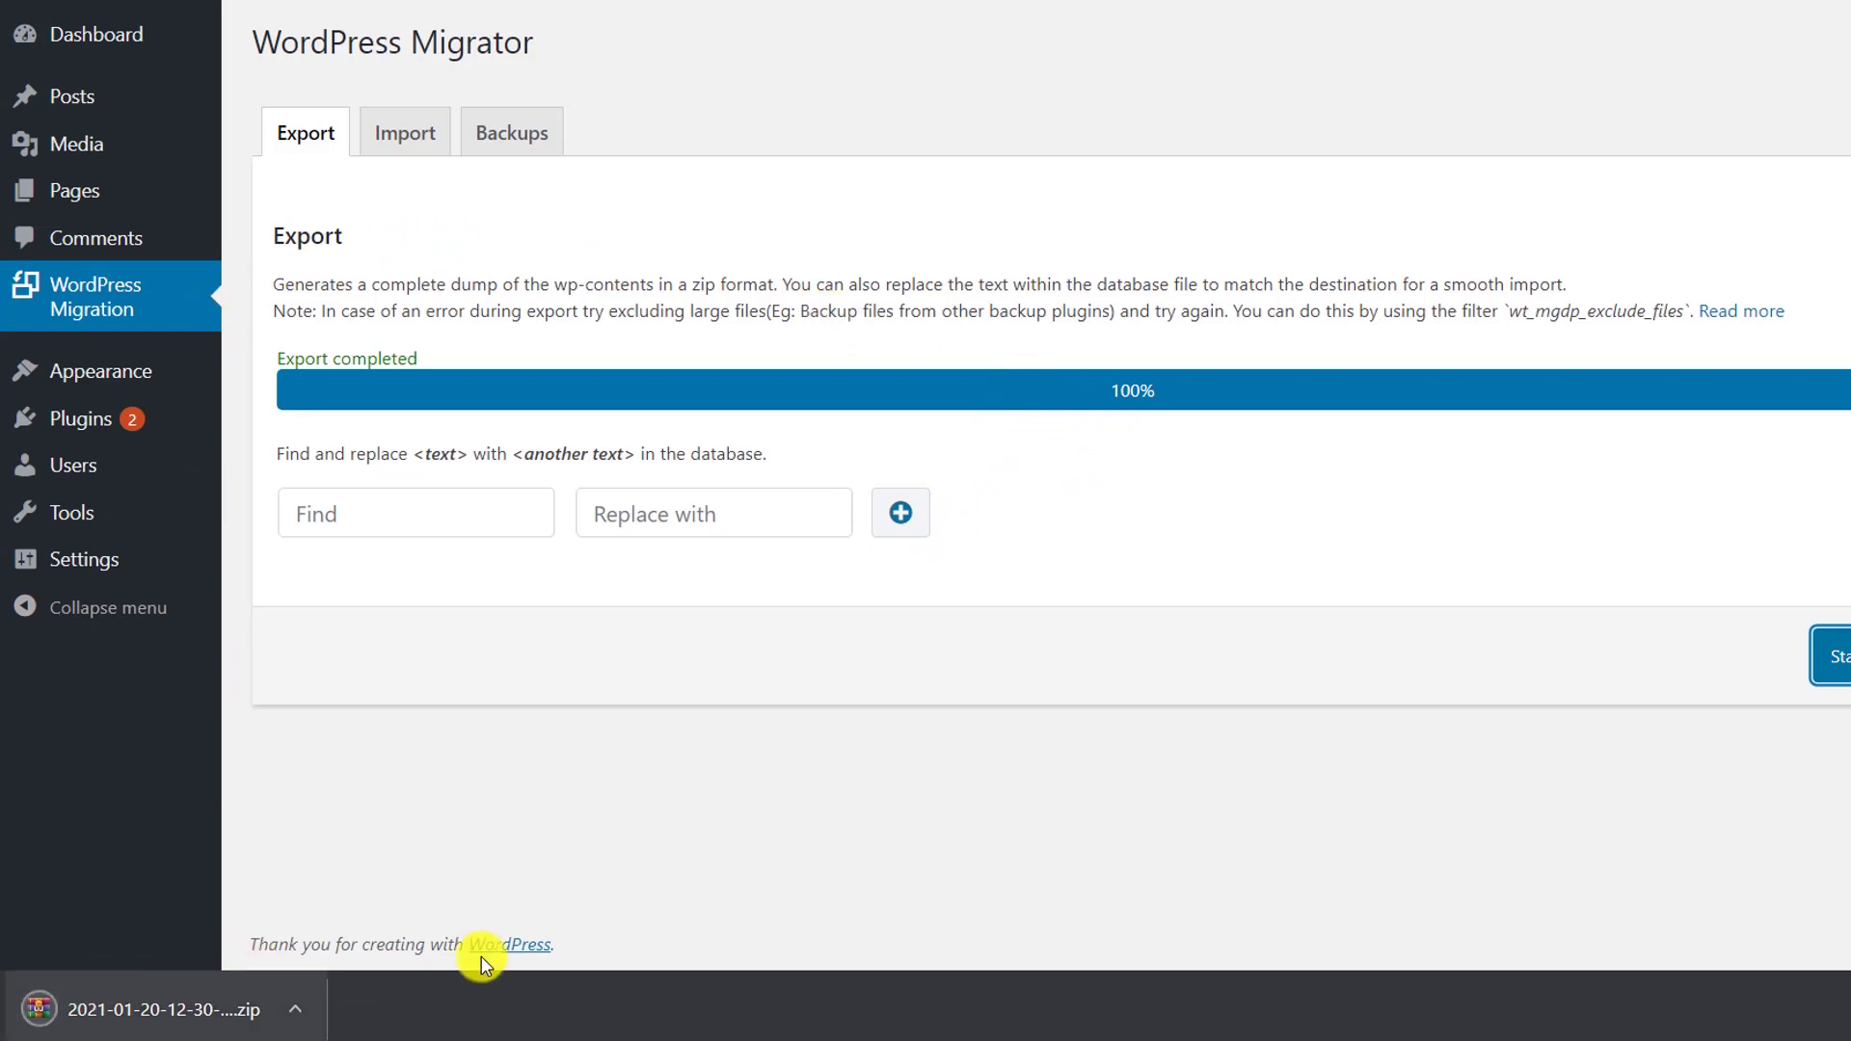
pyautogui.click(162, 1007)
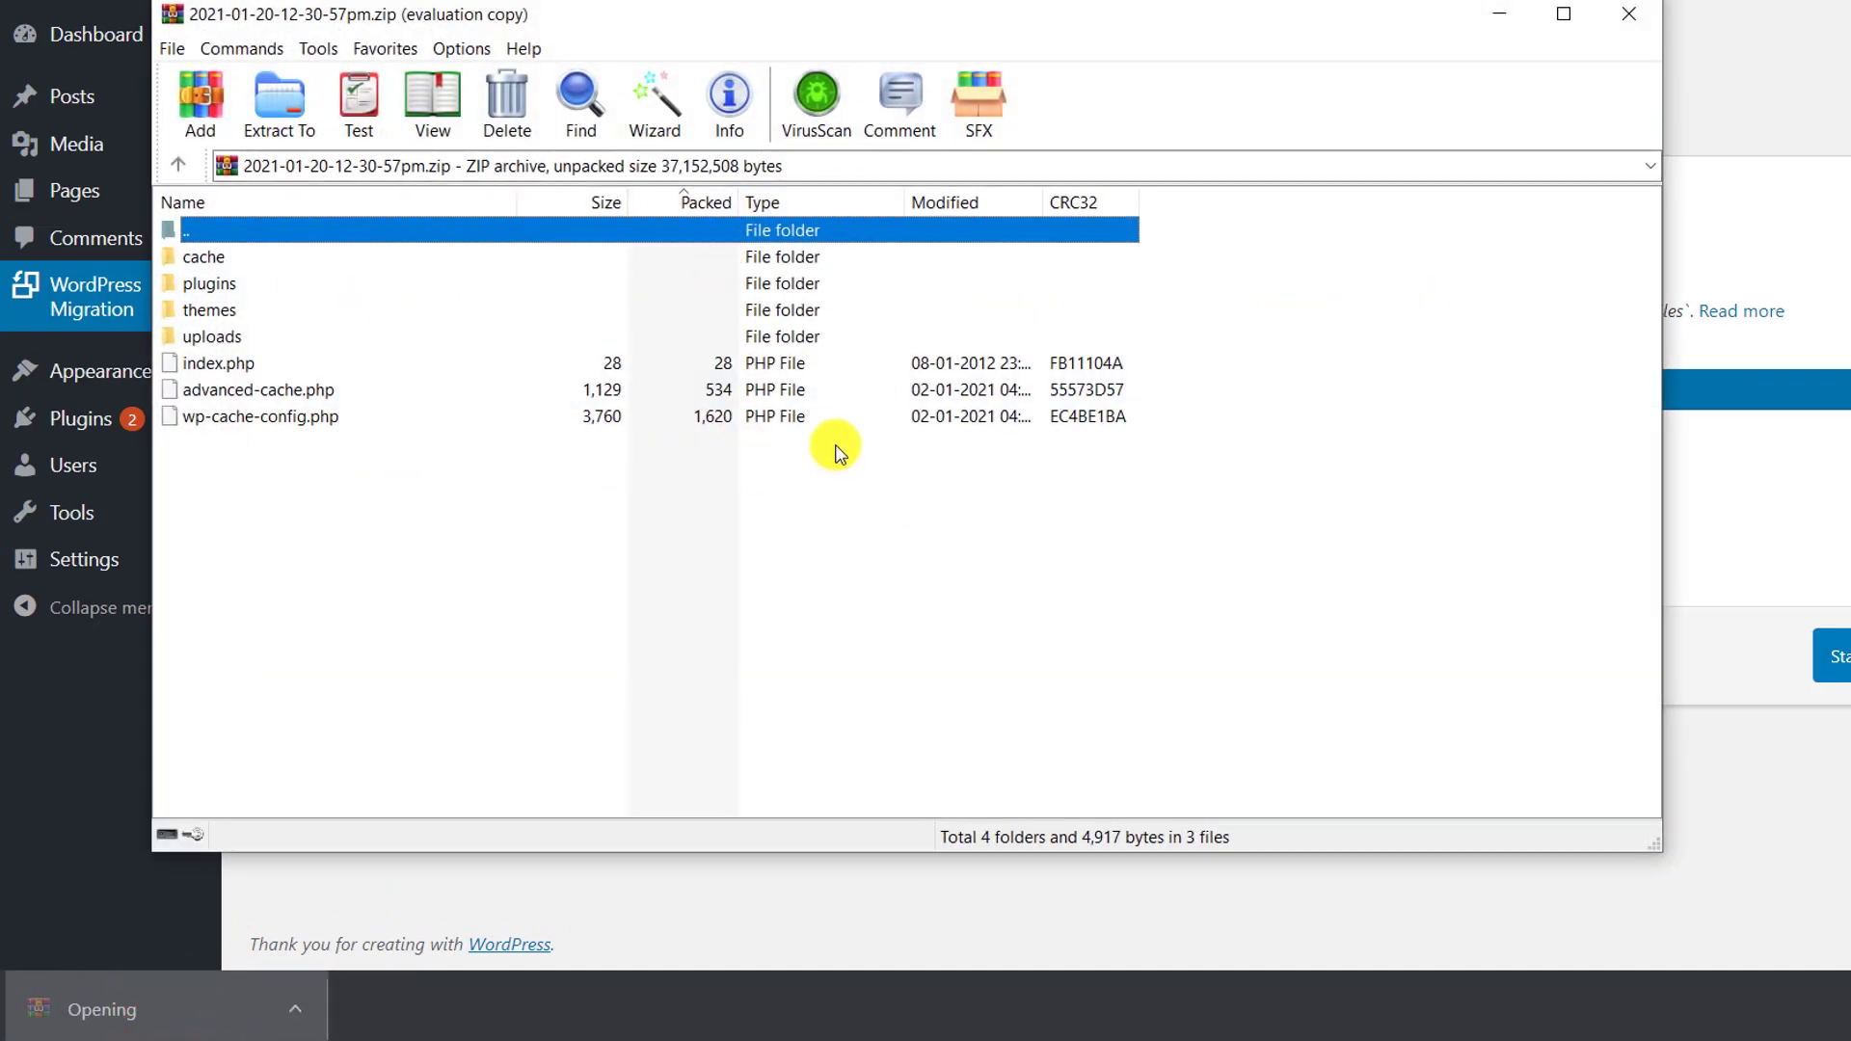
pyautogui.click(994, 447)
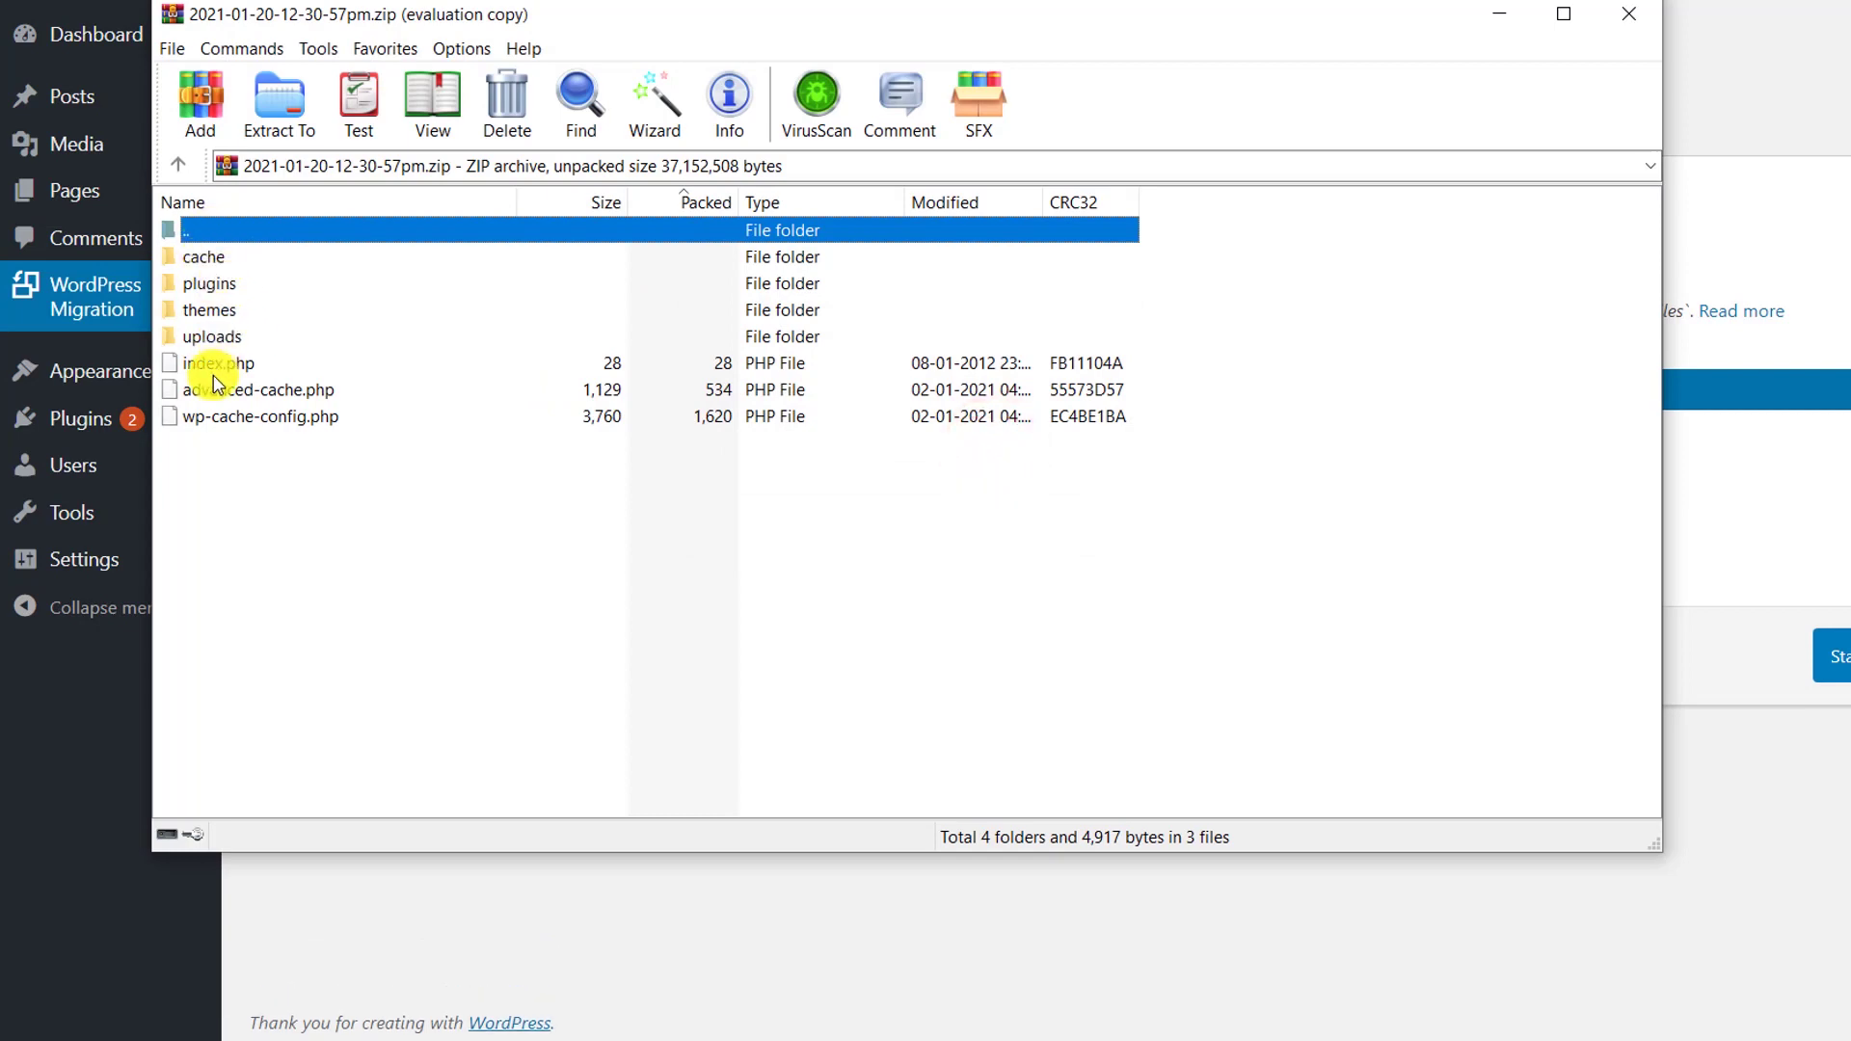
pyautogui.doubleClick(208, 335)
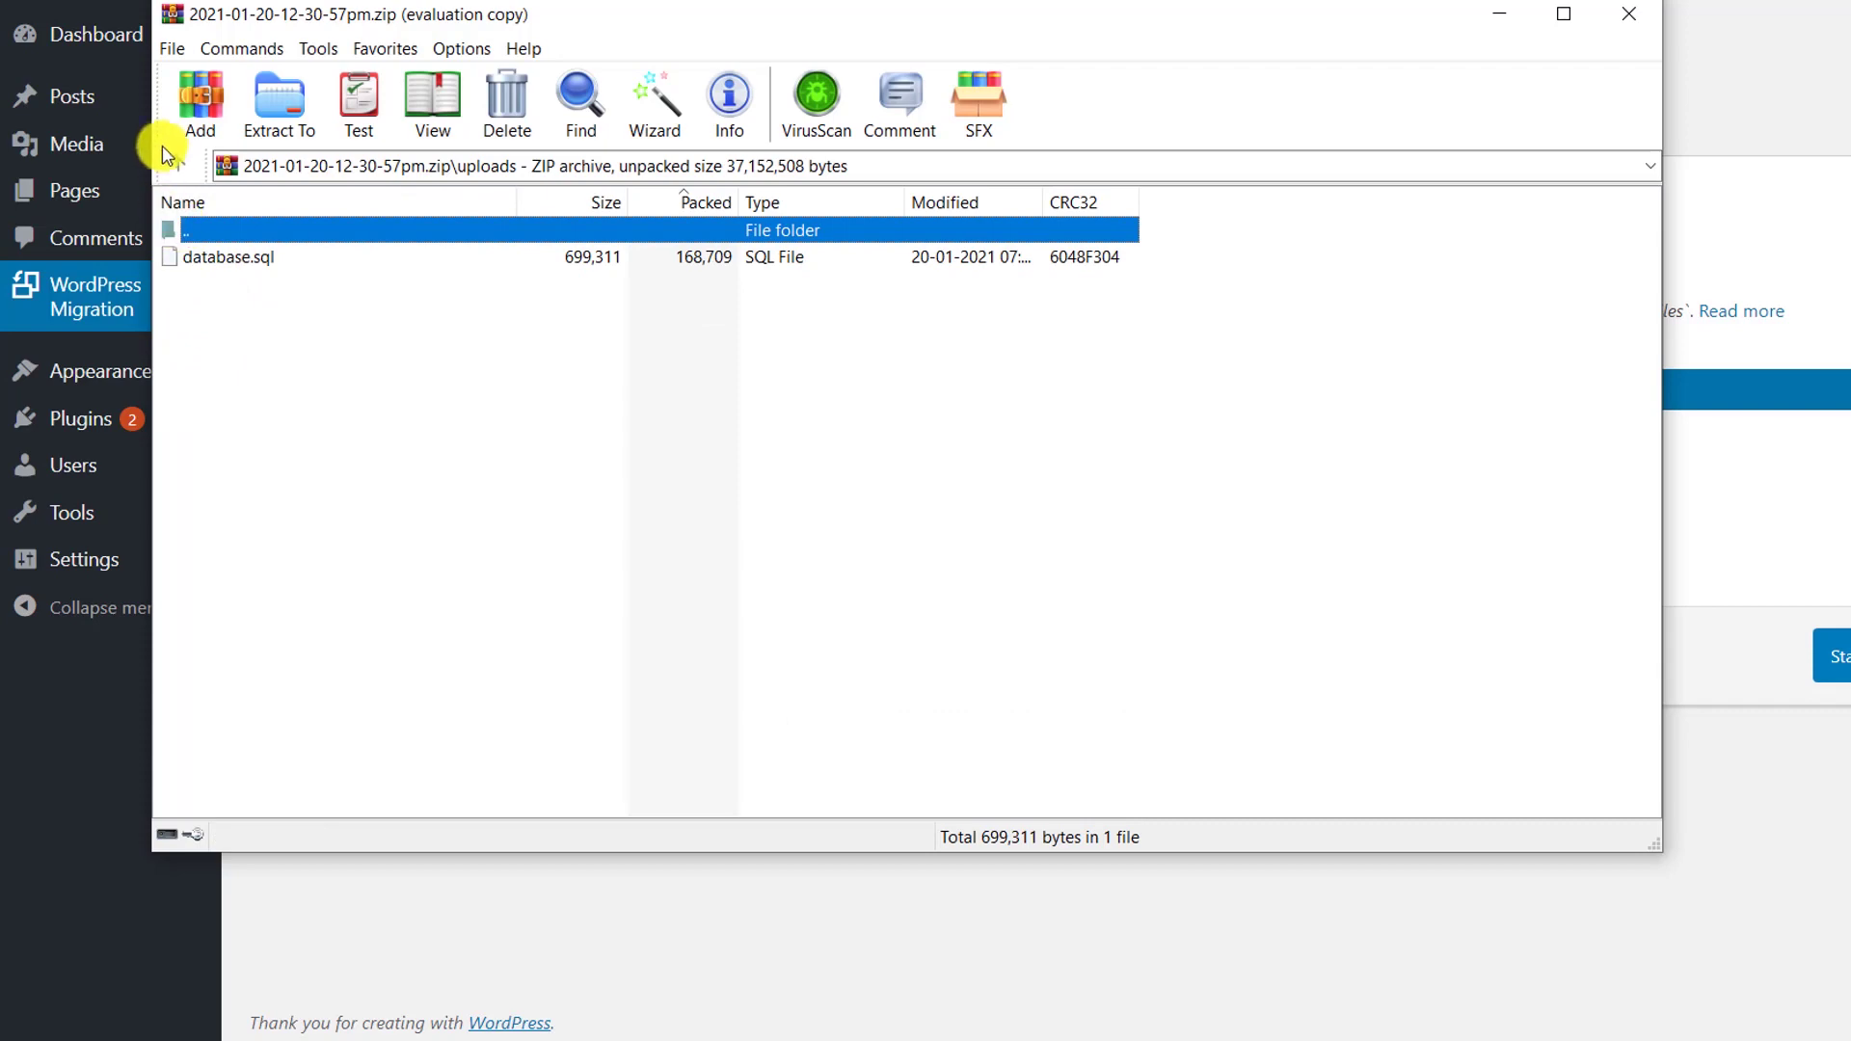
pyautogui.click(177, 165)
pyautogui.doubleClick(232, 309)
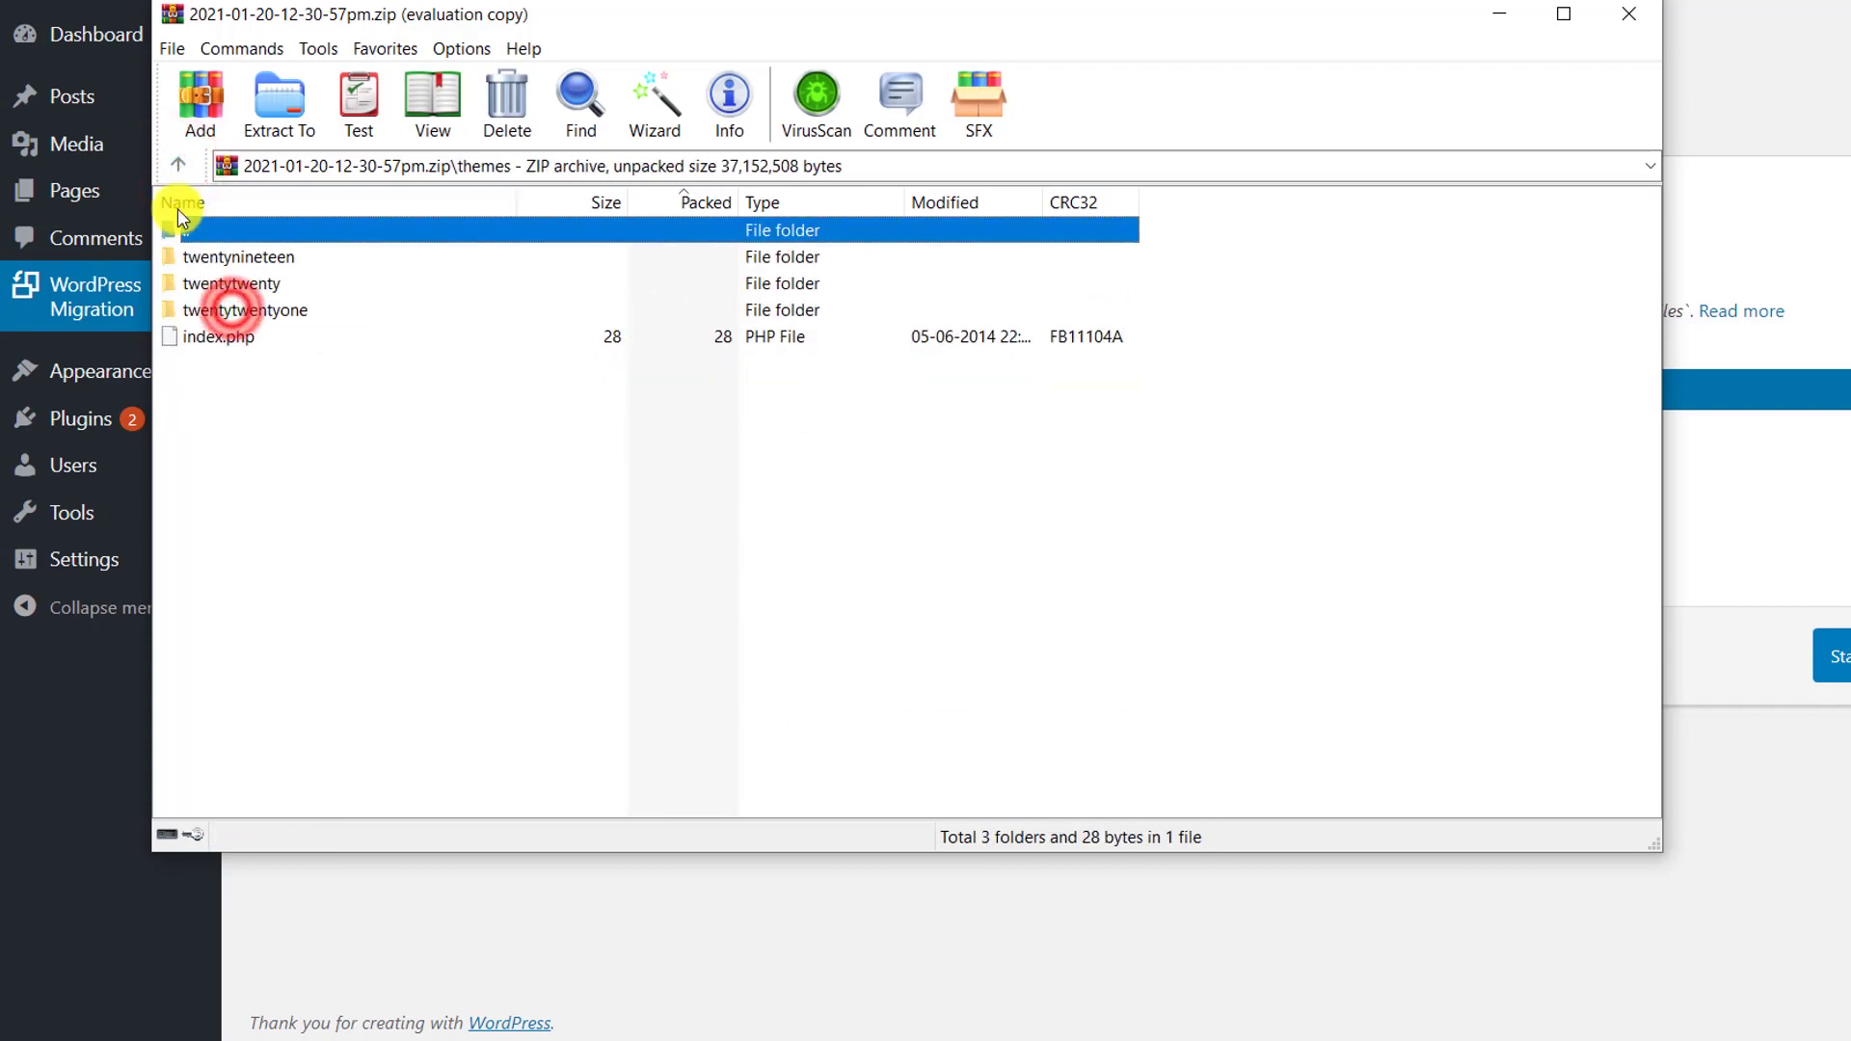
pyautogui.click(172, 181)
pyautogui.doubleClick(224, 285)
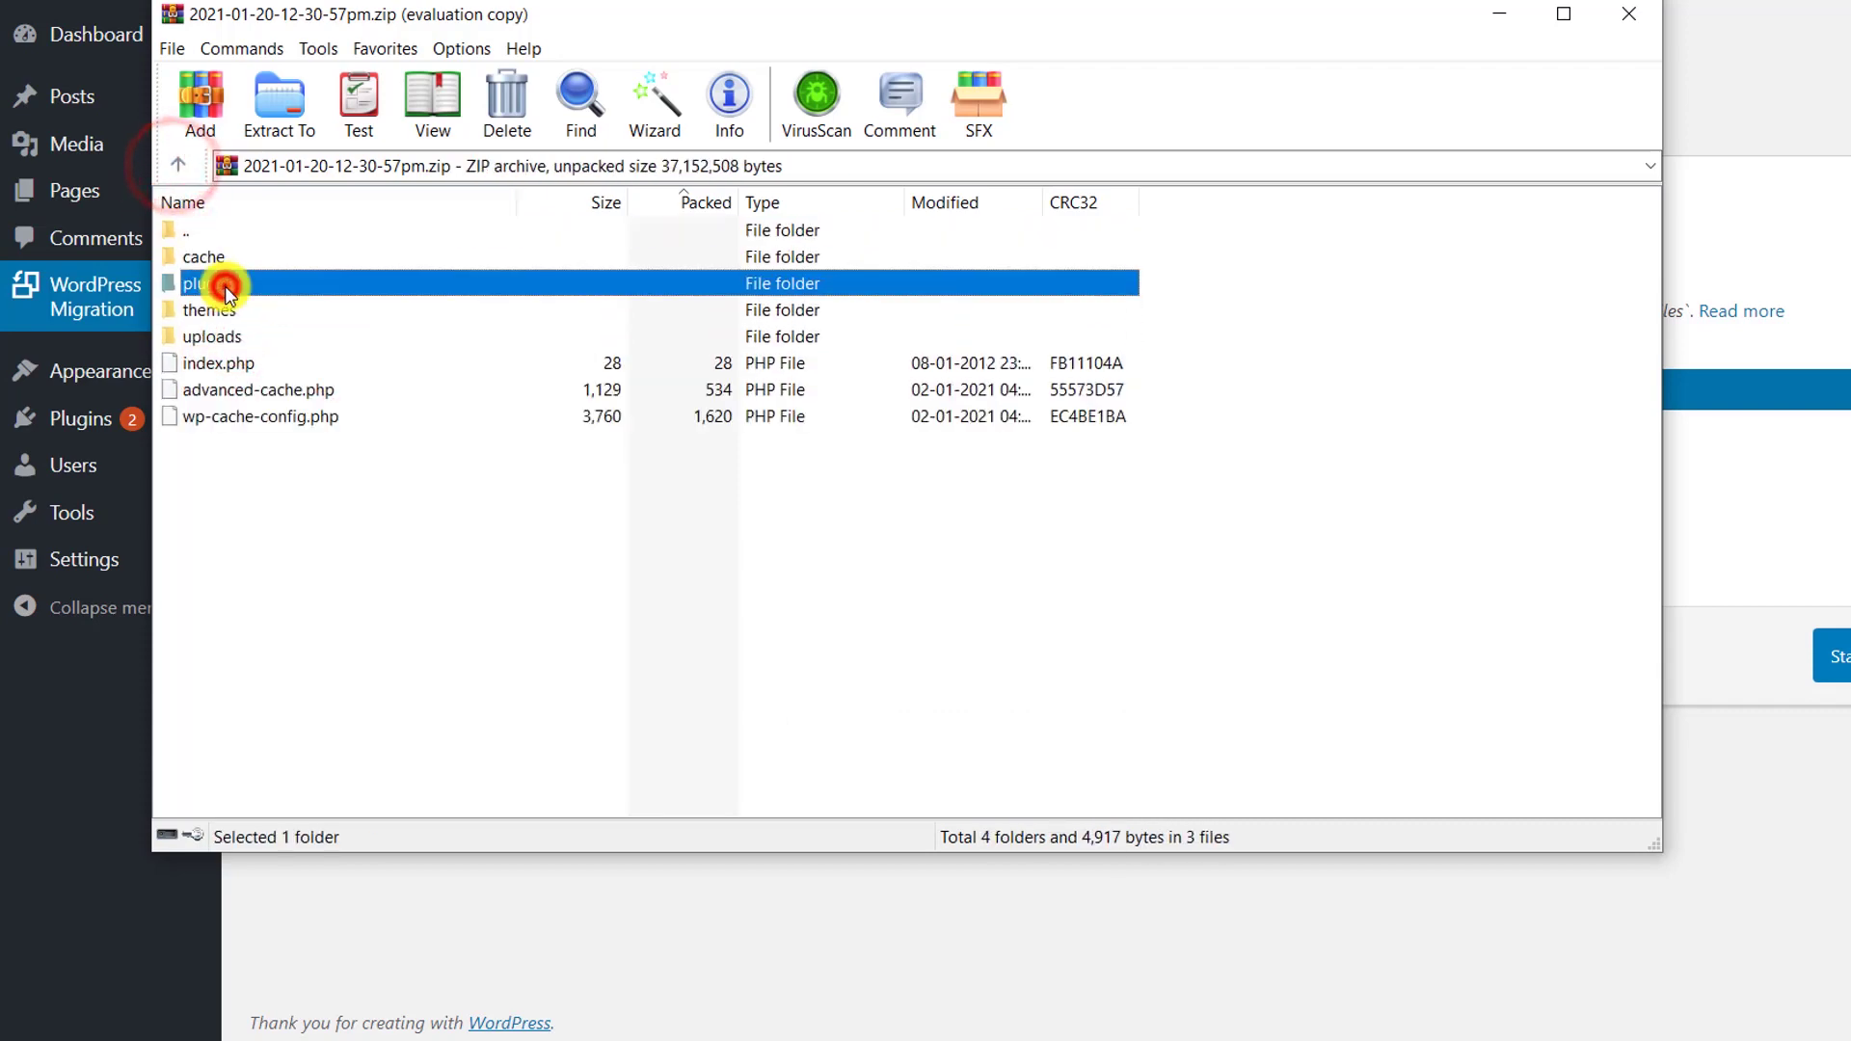
pyautogui.click(177, 166)
pyautogui.doubleClick(200, 257)
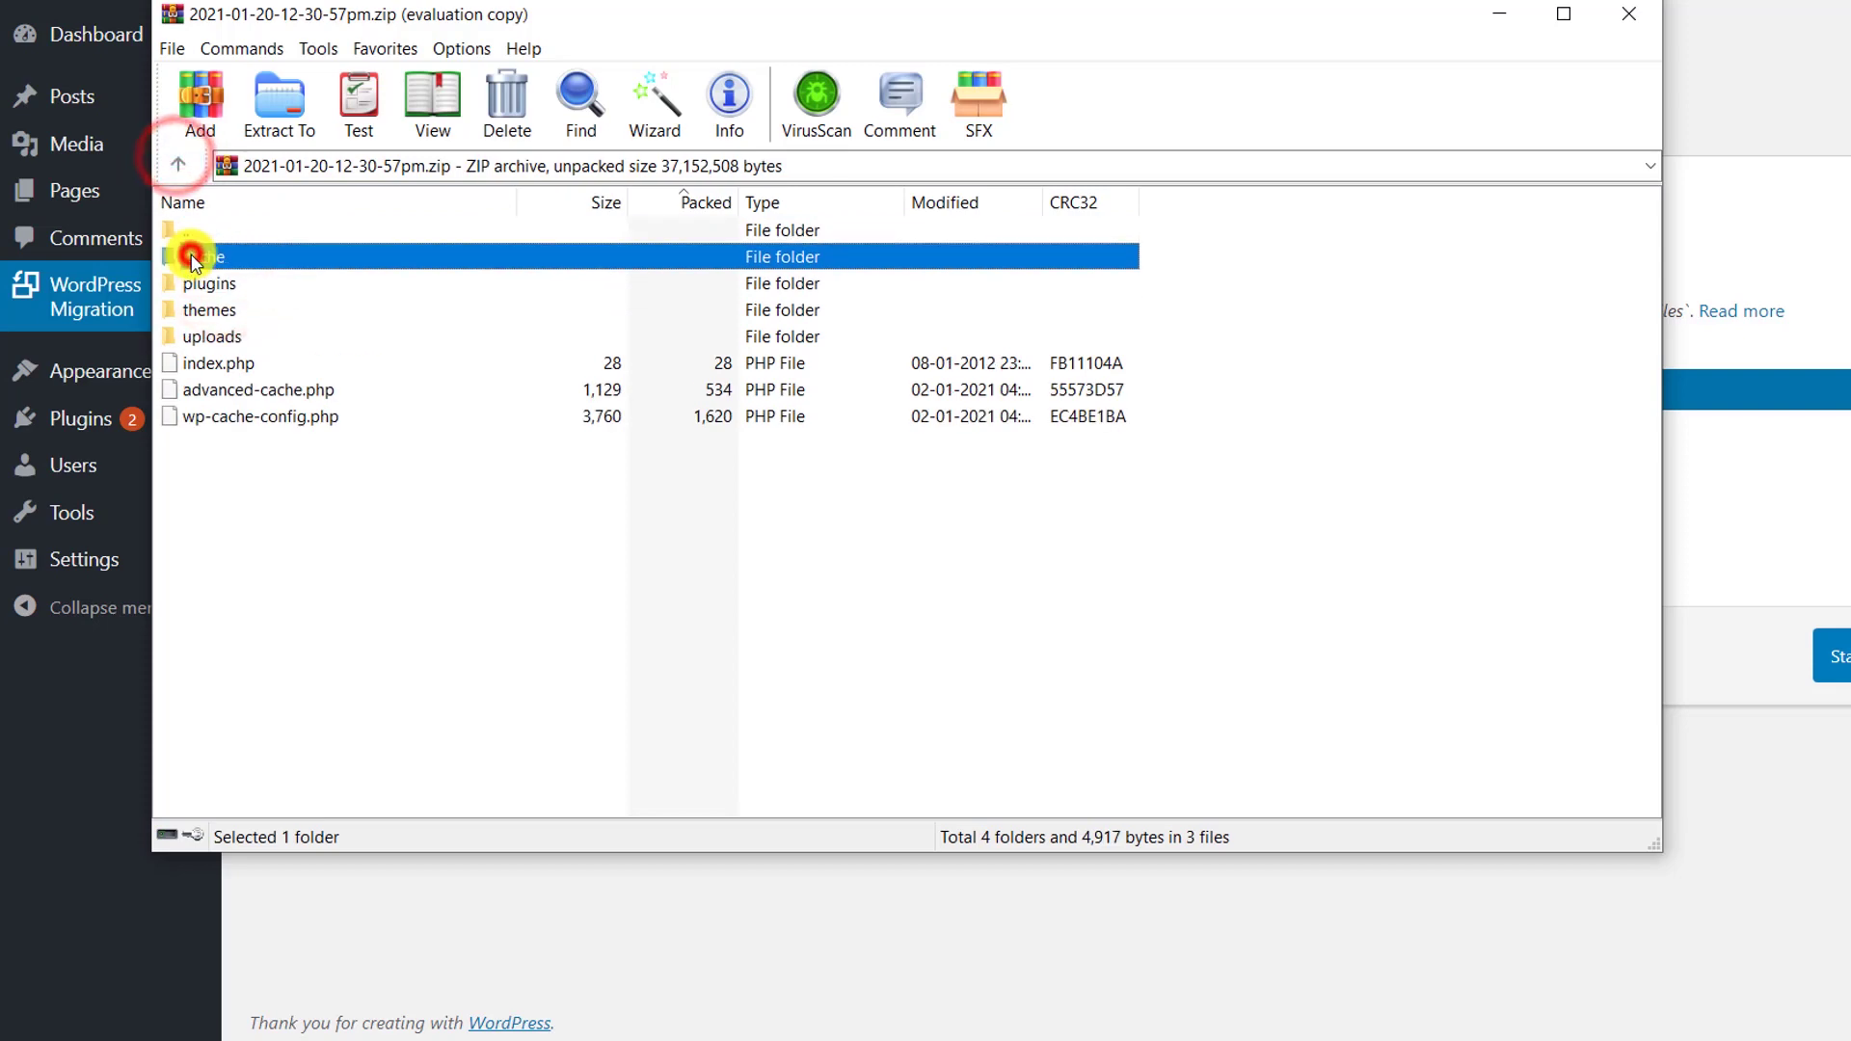
pyautogui.click(180, 166)
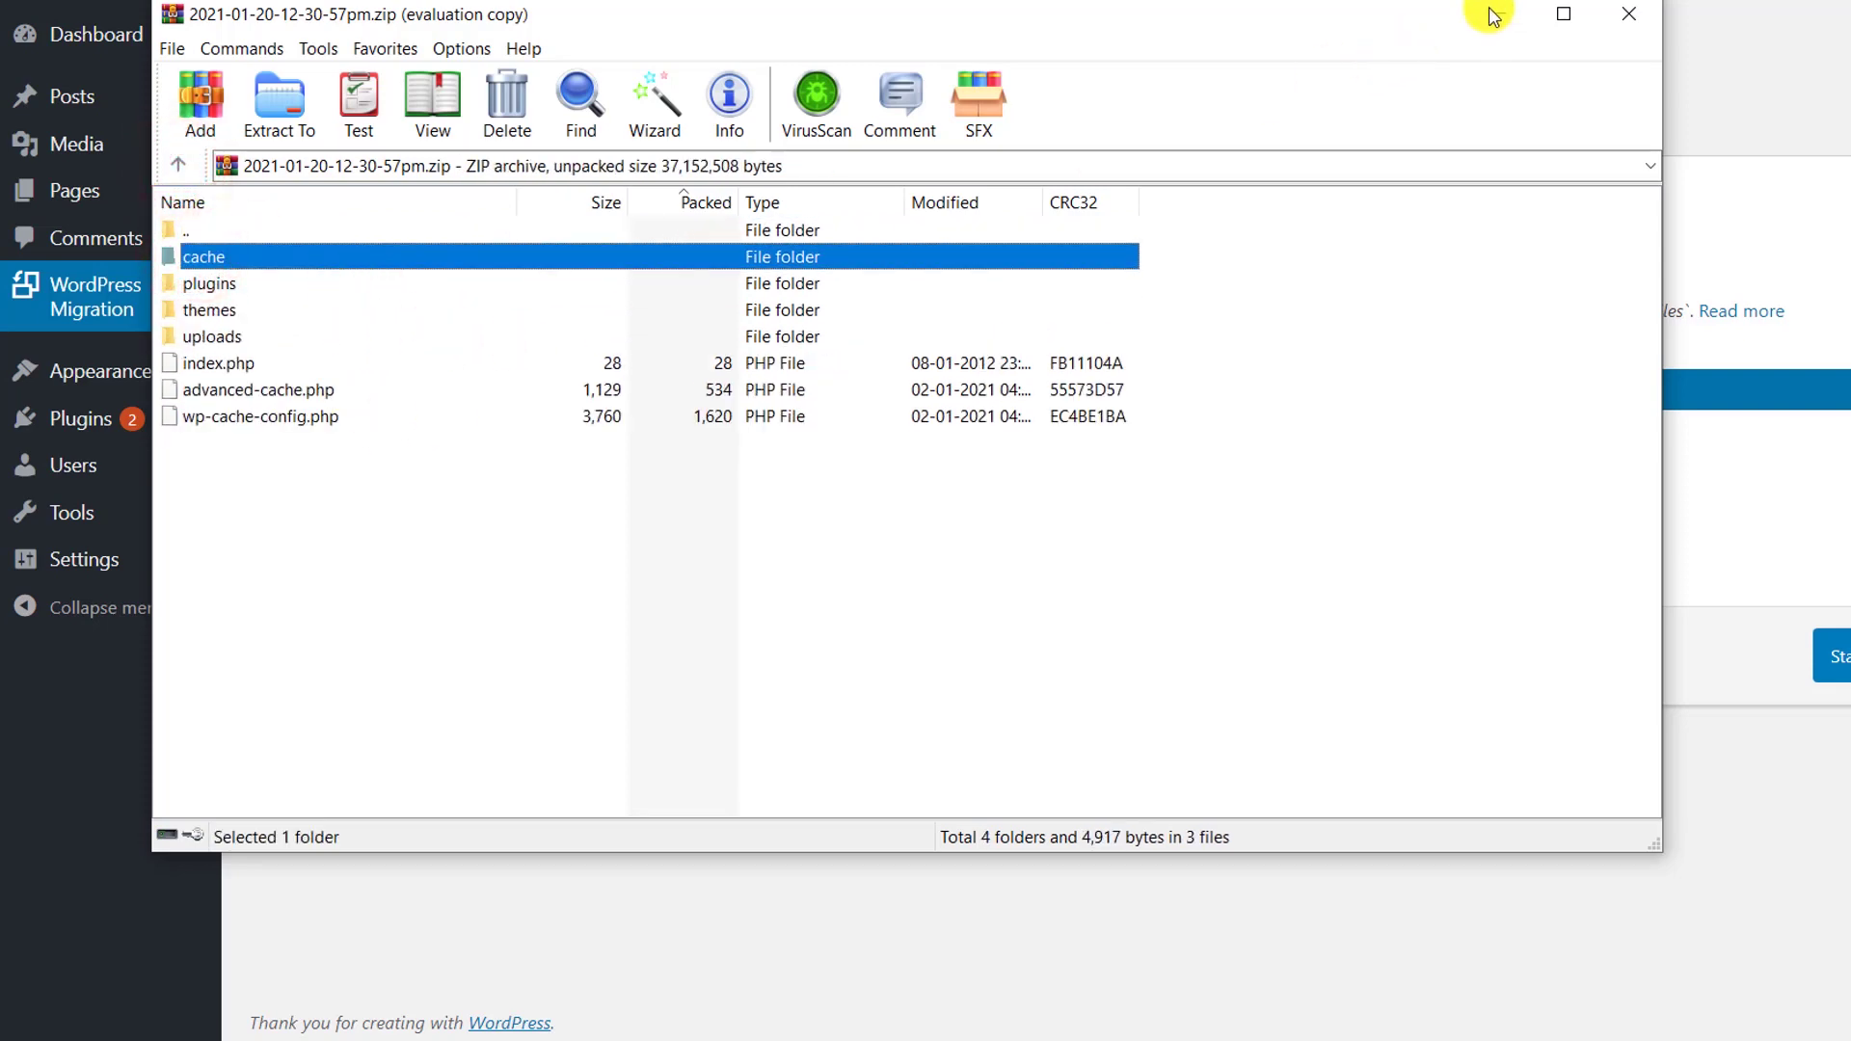
# Close WinRAR and scroll the Hostinger homepage to its WordPress Hosting + Free Domain offer
pyautogui.click(1627, 11)
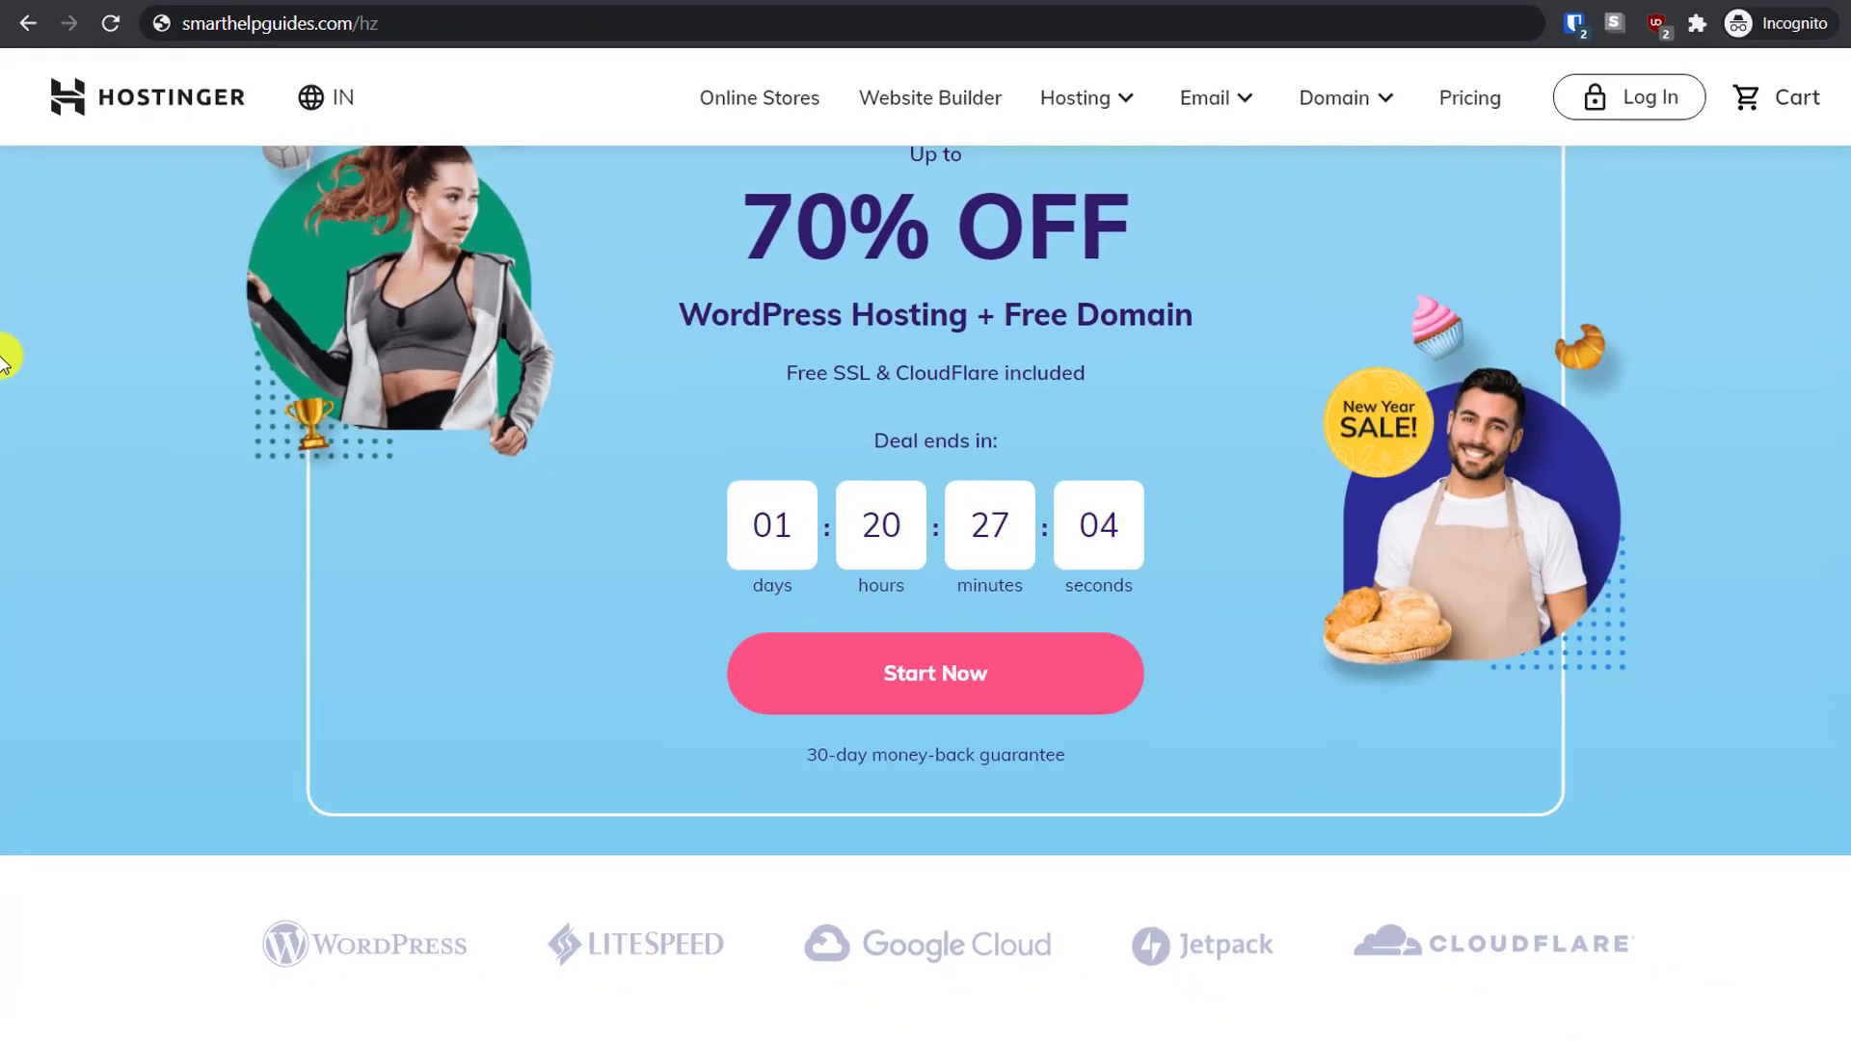
pyautogui.scroll(-1, 3, 177)
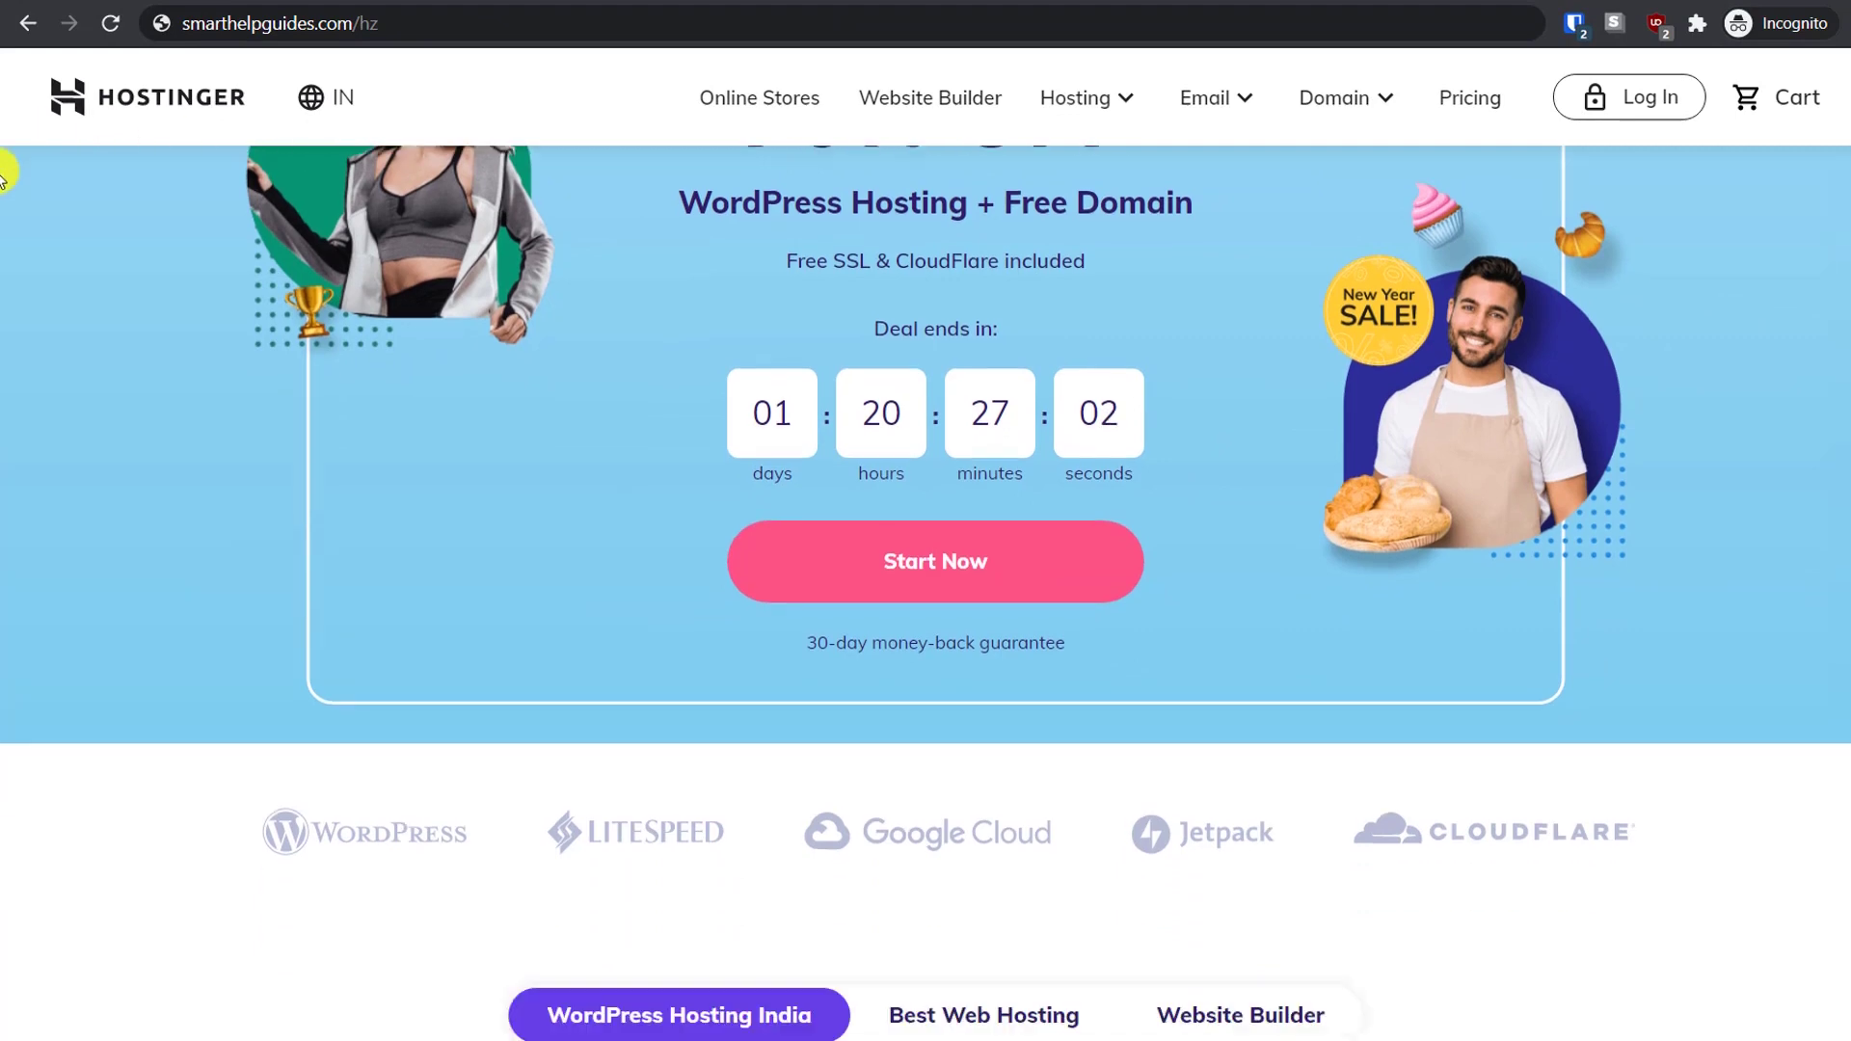
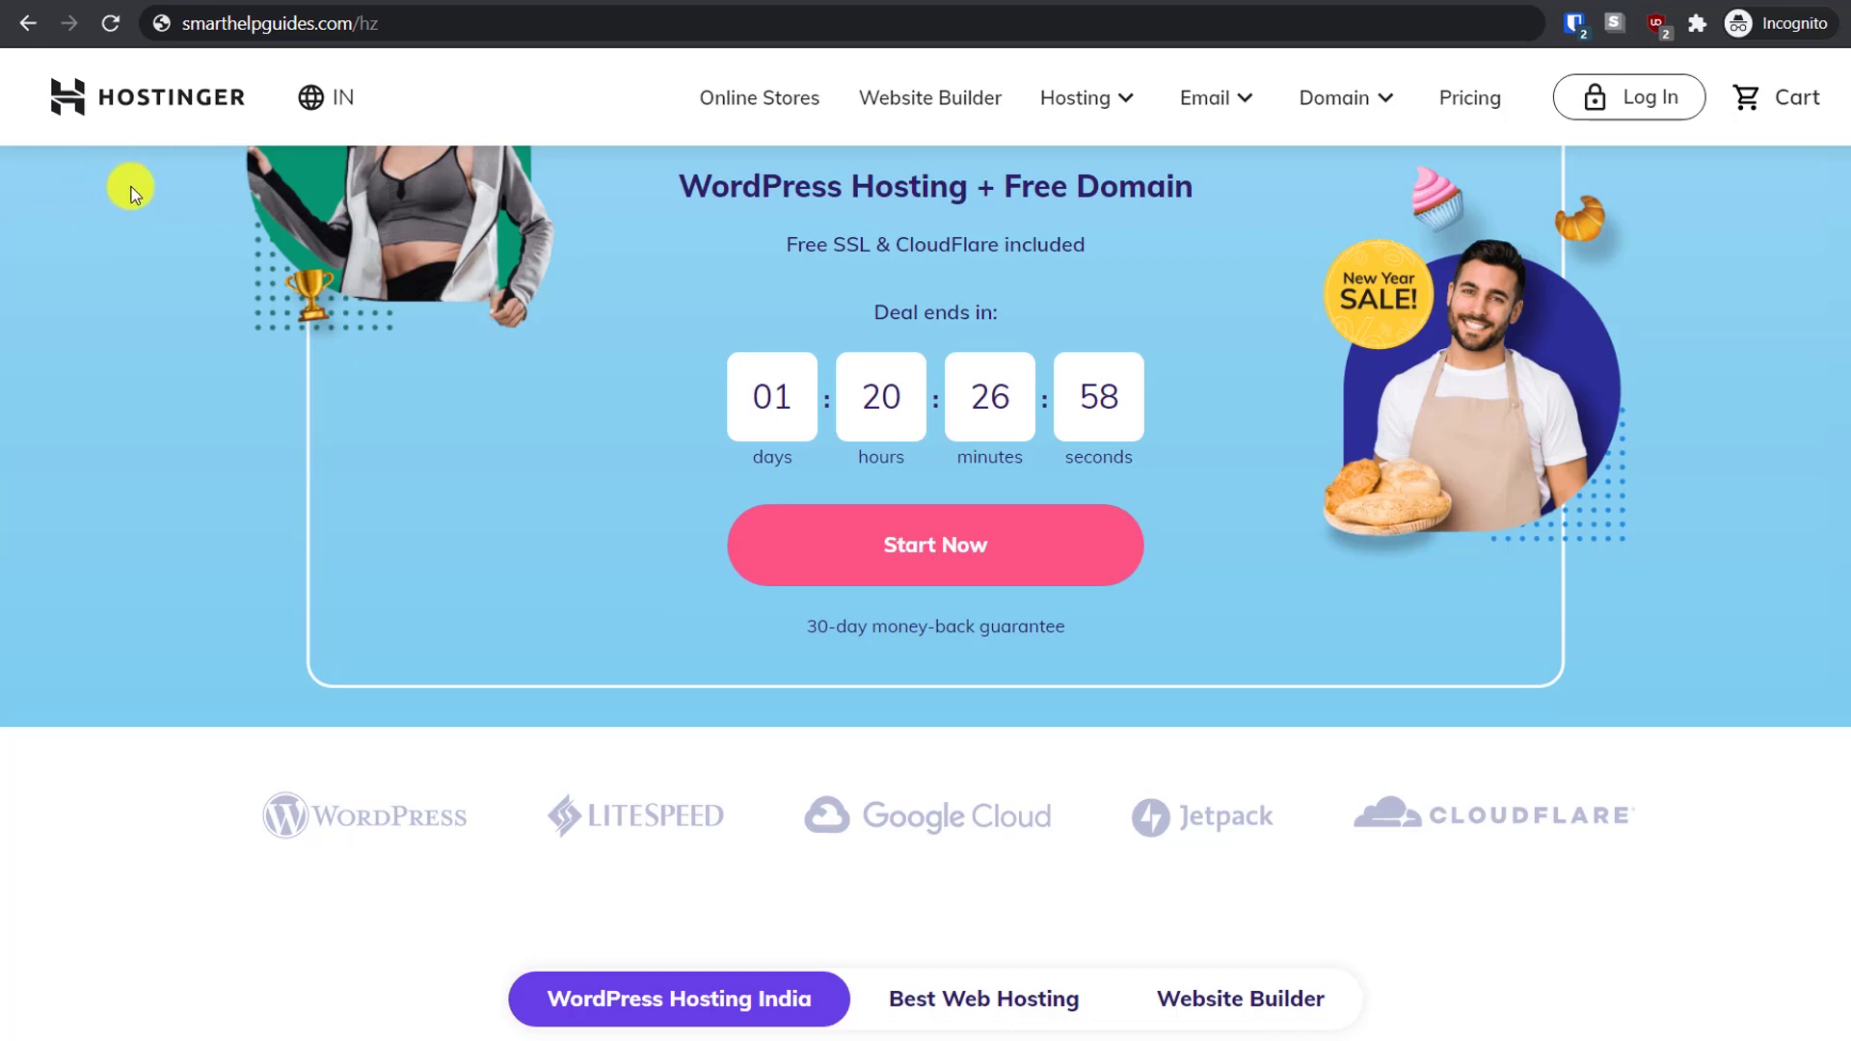
# Switch Hostinger to the United Kingdom site and view the WordPress plans priced from £1.49/mo
pyautogui.scroll(-7, 137, 183)
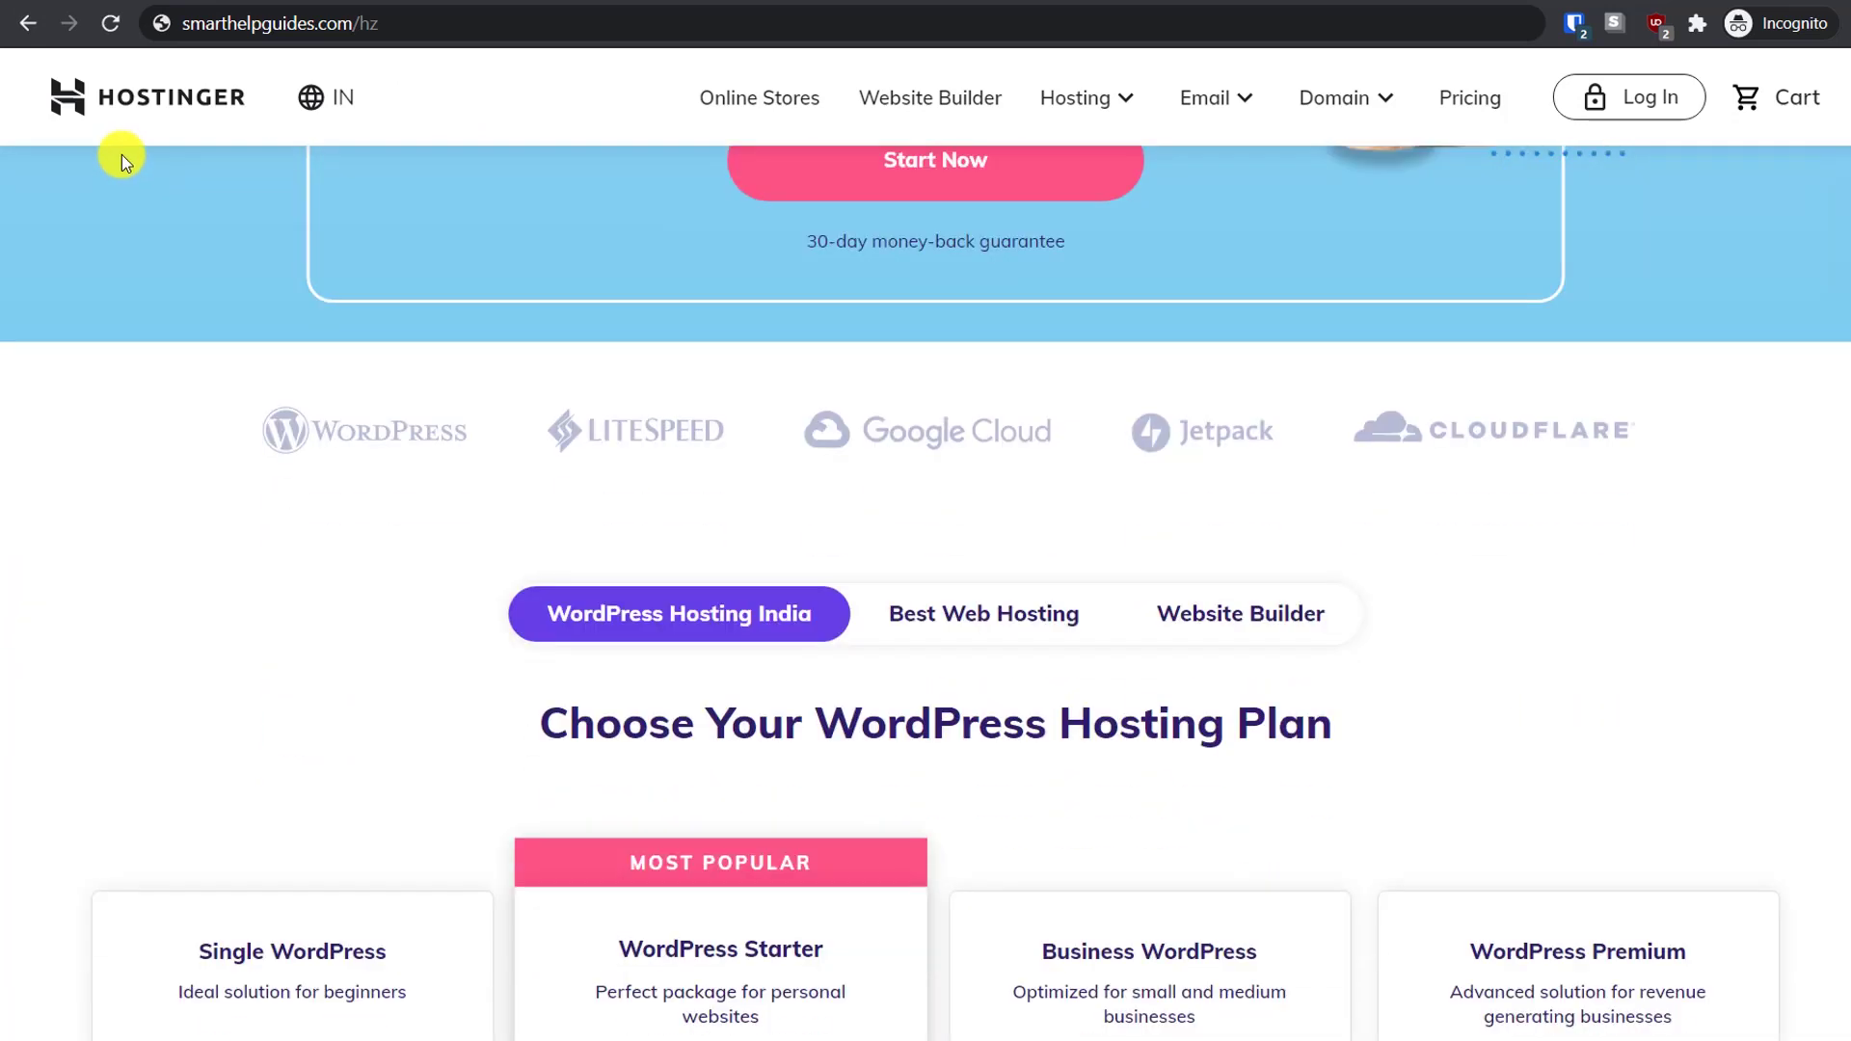
pyautogui.scroll(-2, 122, 155)
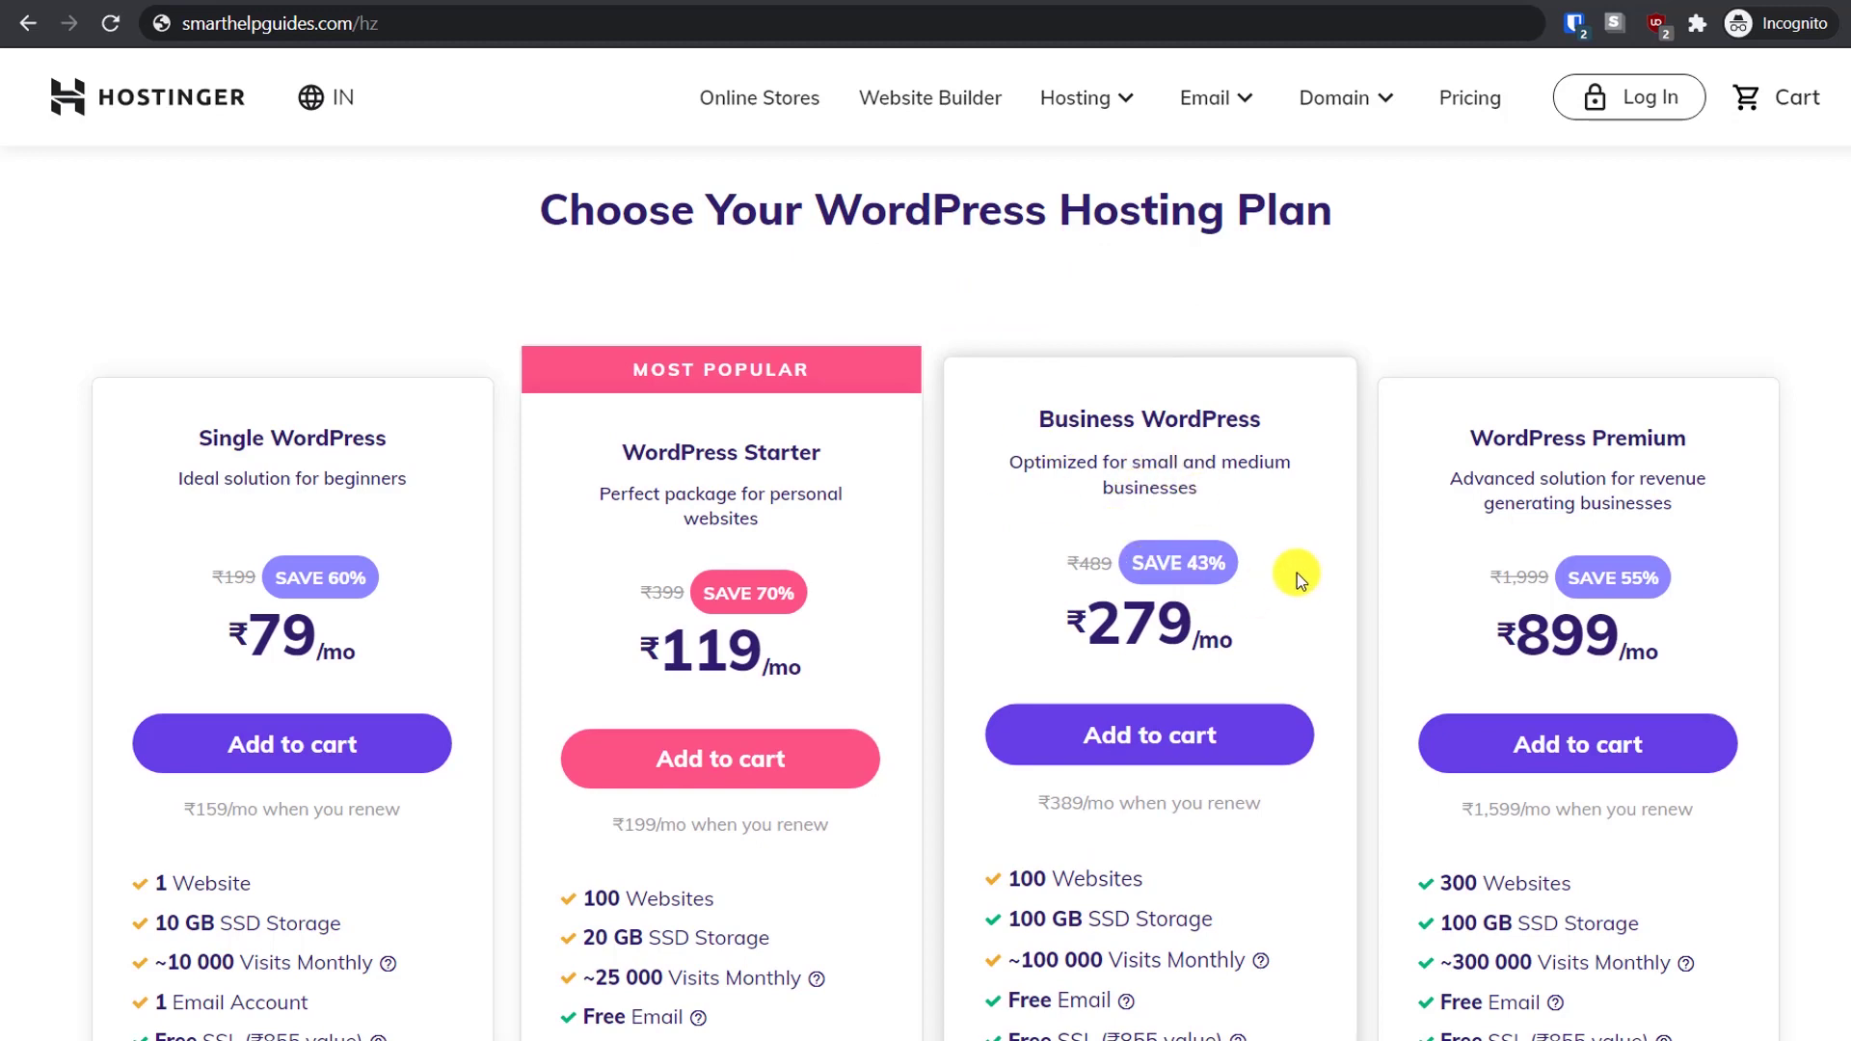
pyautogui.scroll(-1, 1298, 572)
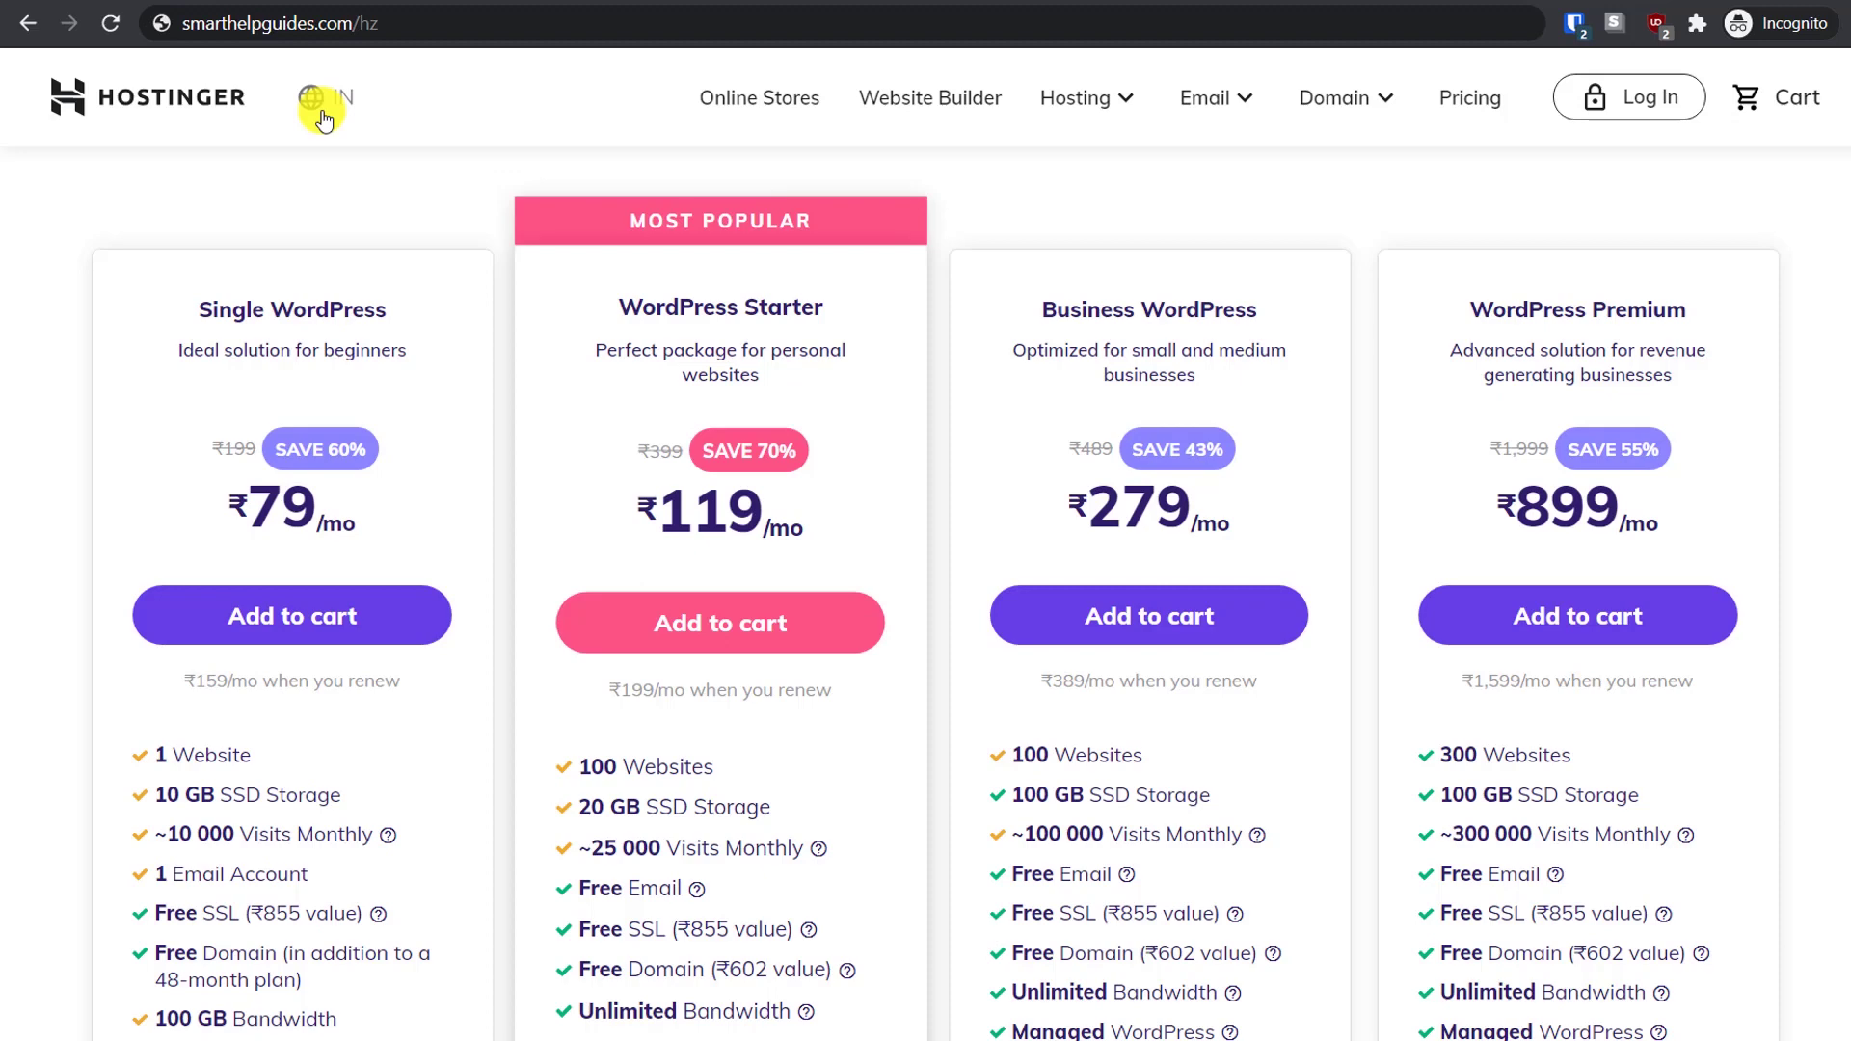
pyautogui.click(323, 117)
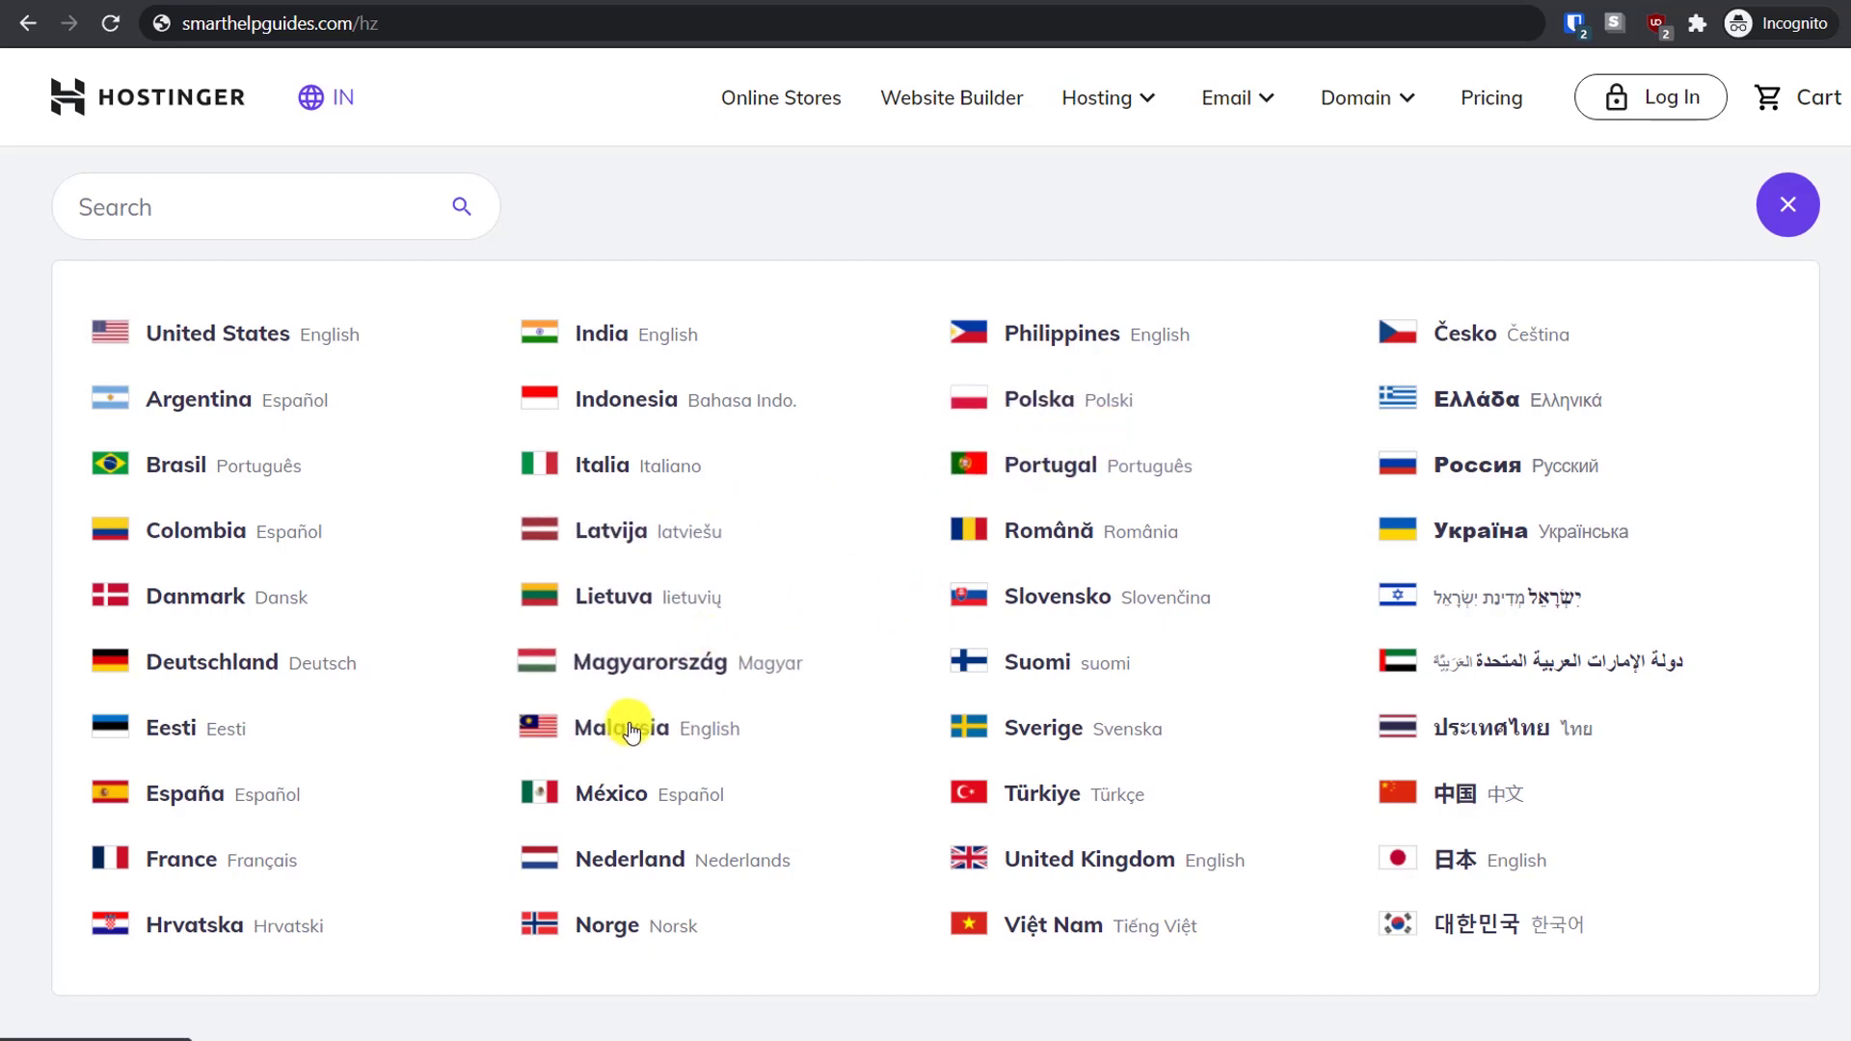
pyautogui.click(1067, 871)
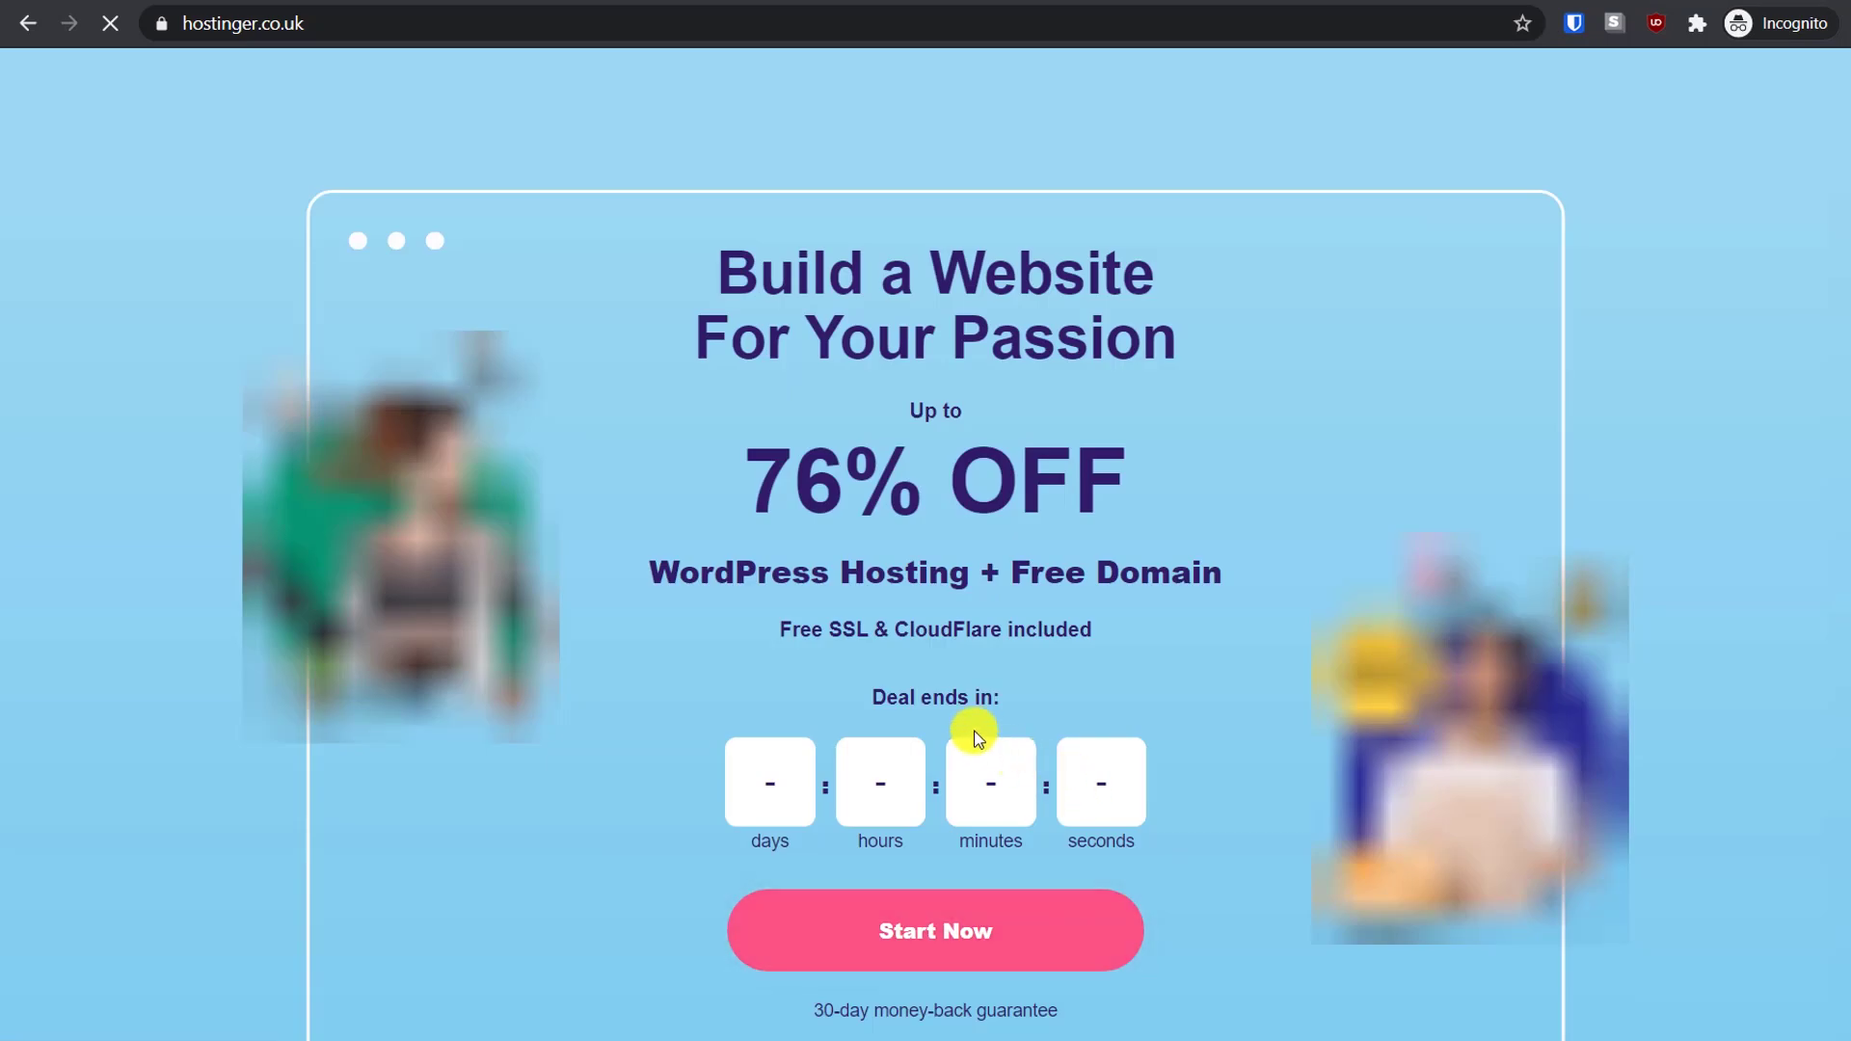
pyautogui.scroll(-10, 636, 649)
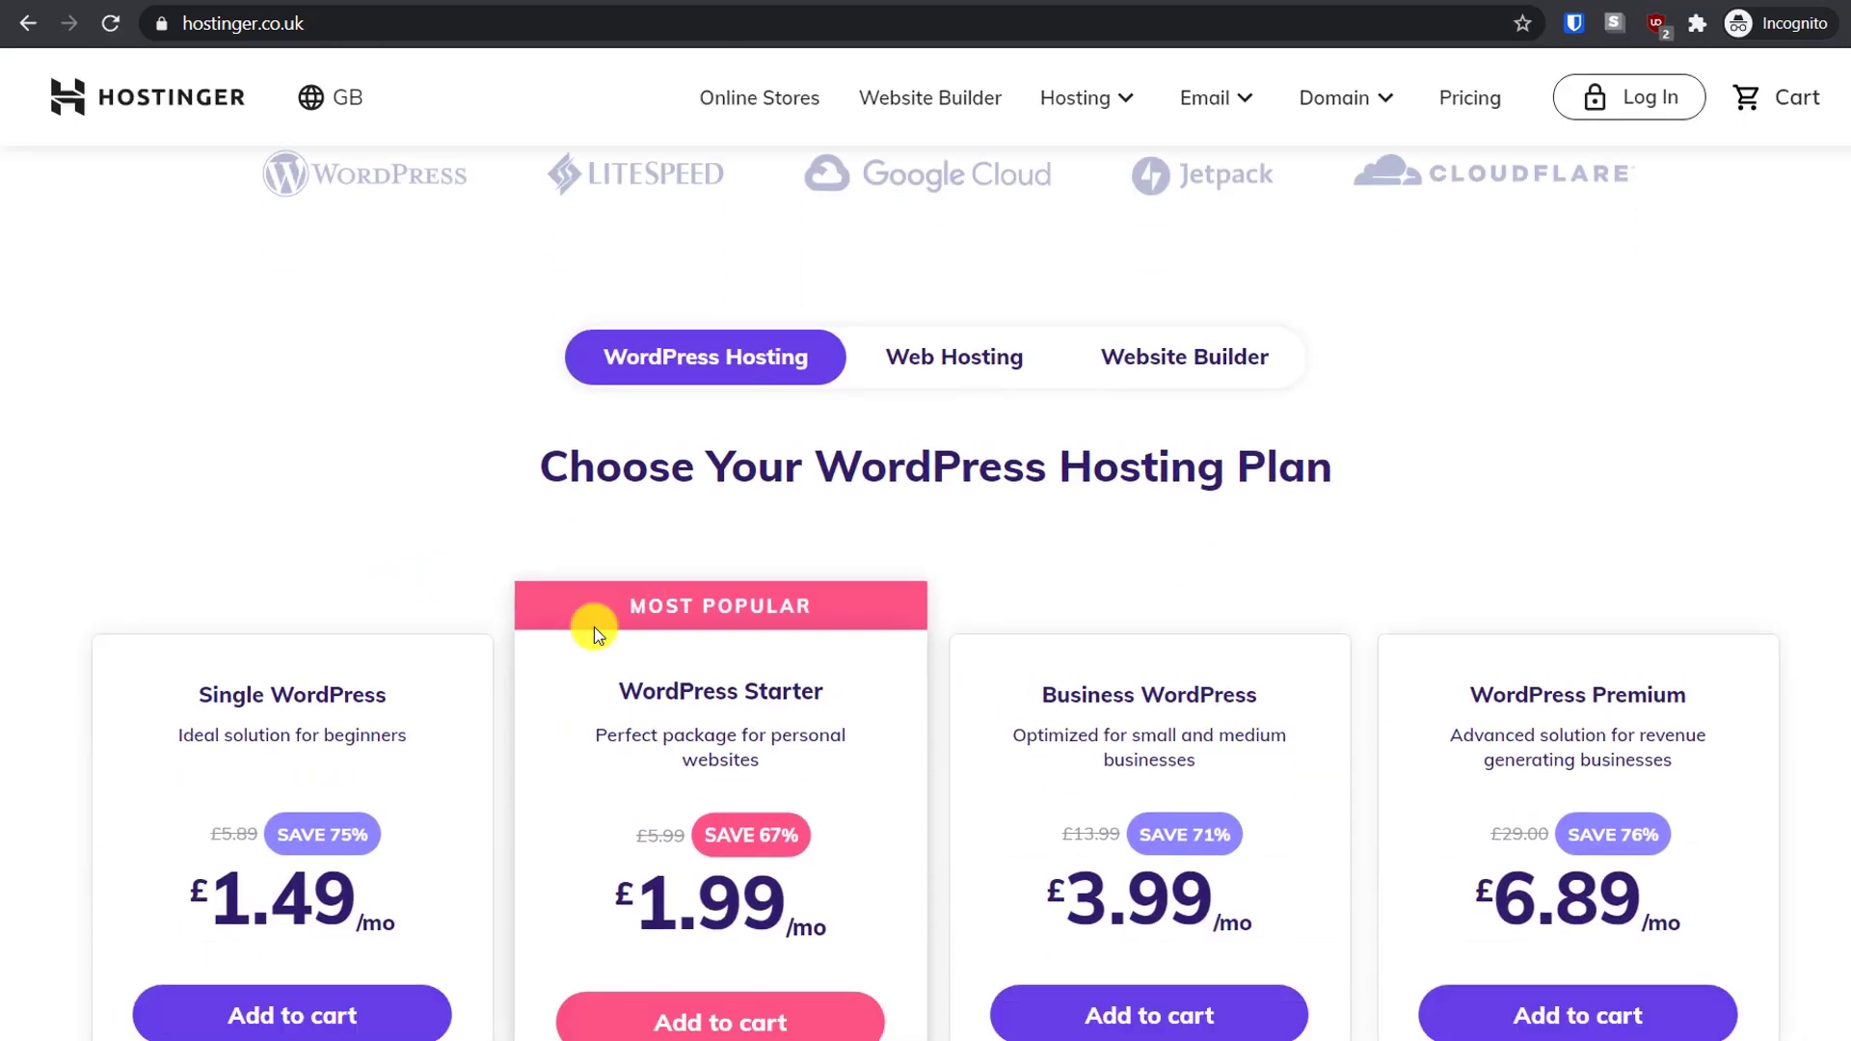
pyautogui.scroll(-3, 620, 731)
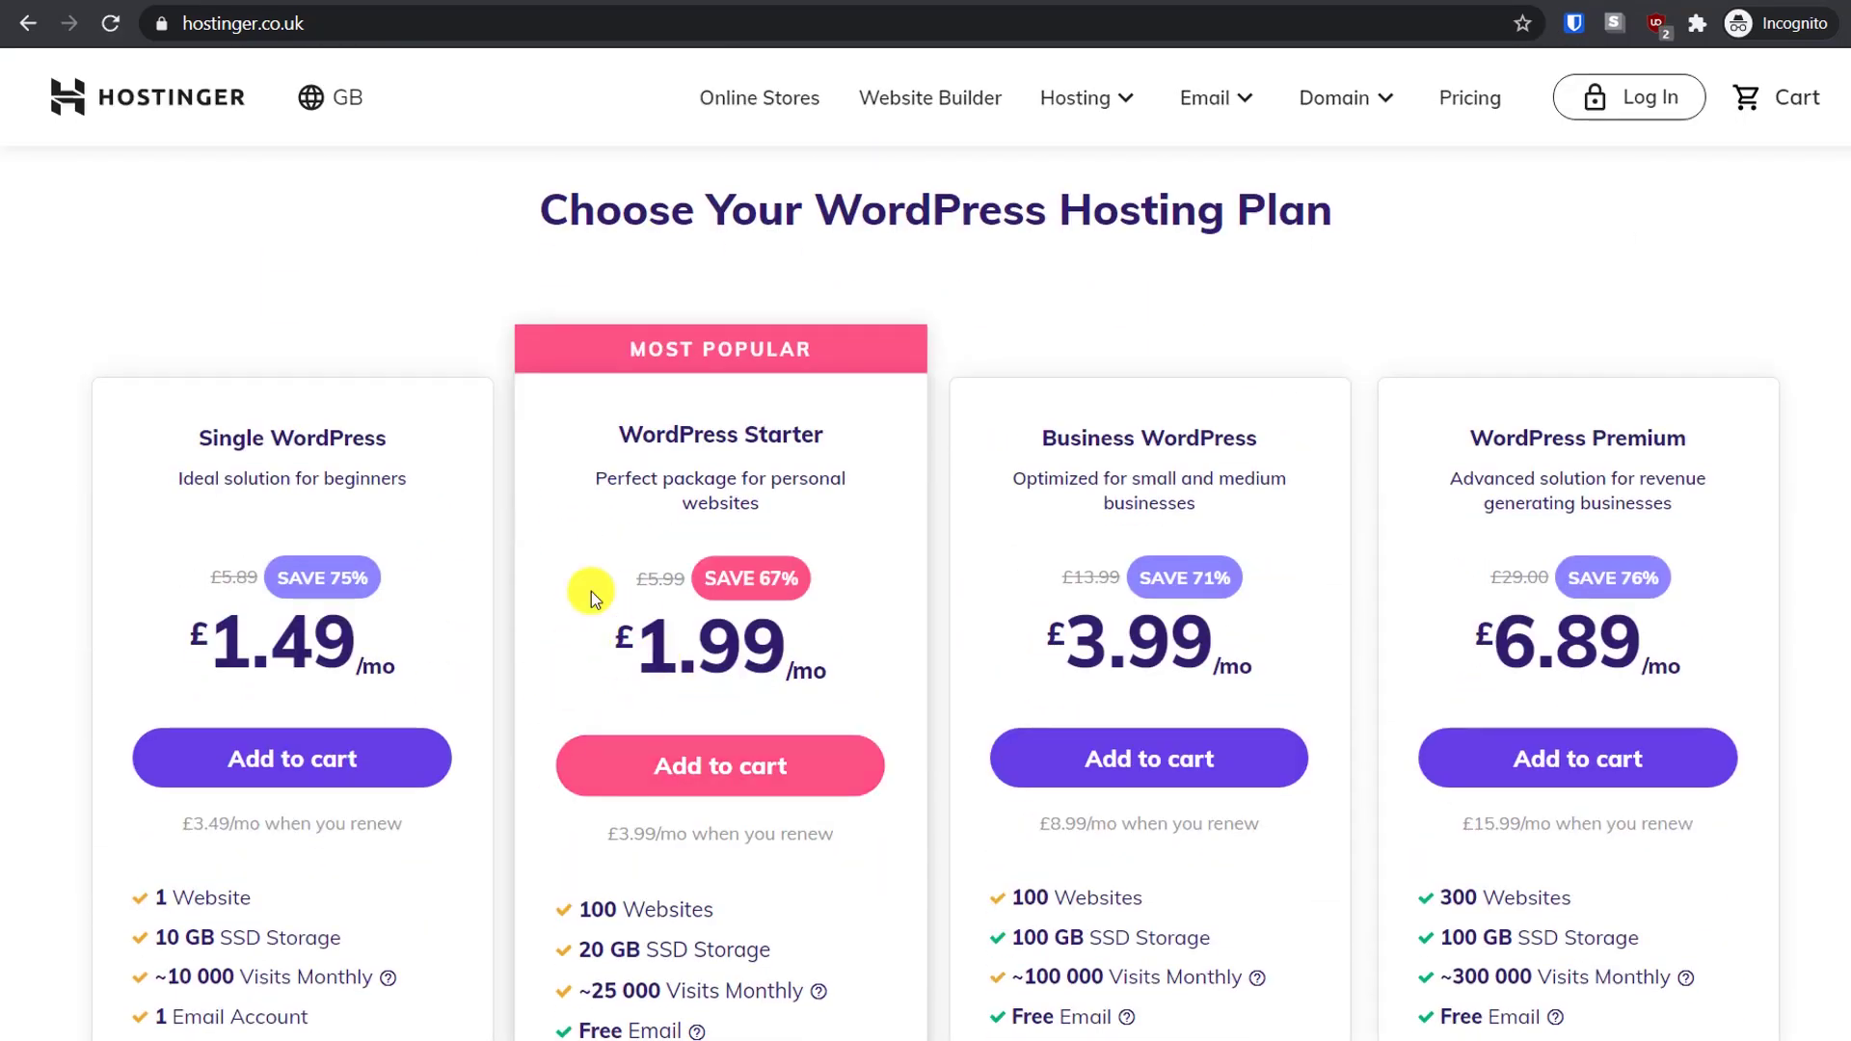
# Switch back to the India site and view the WordPress plans priced ₹79 to ₹899/mo
pyautogui.click(339, 91)
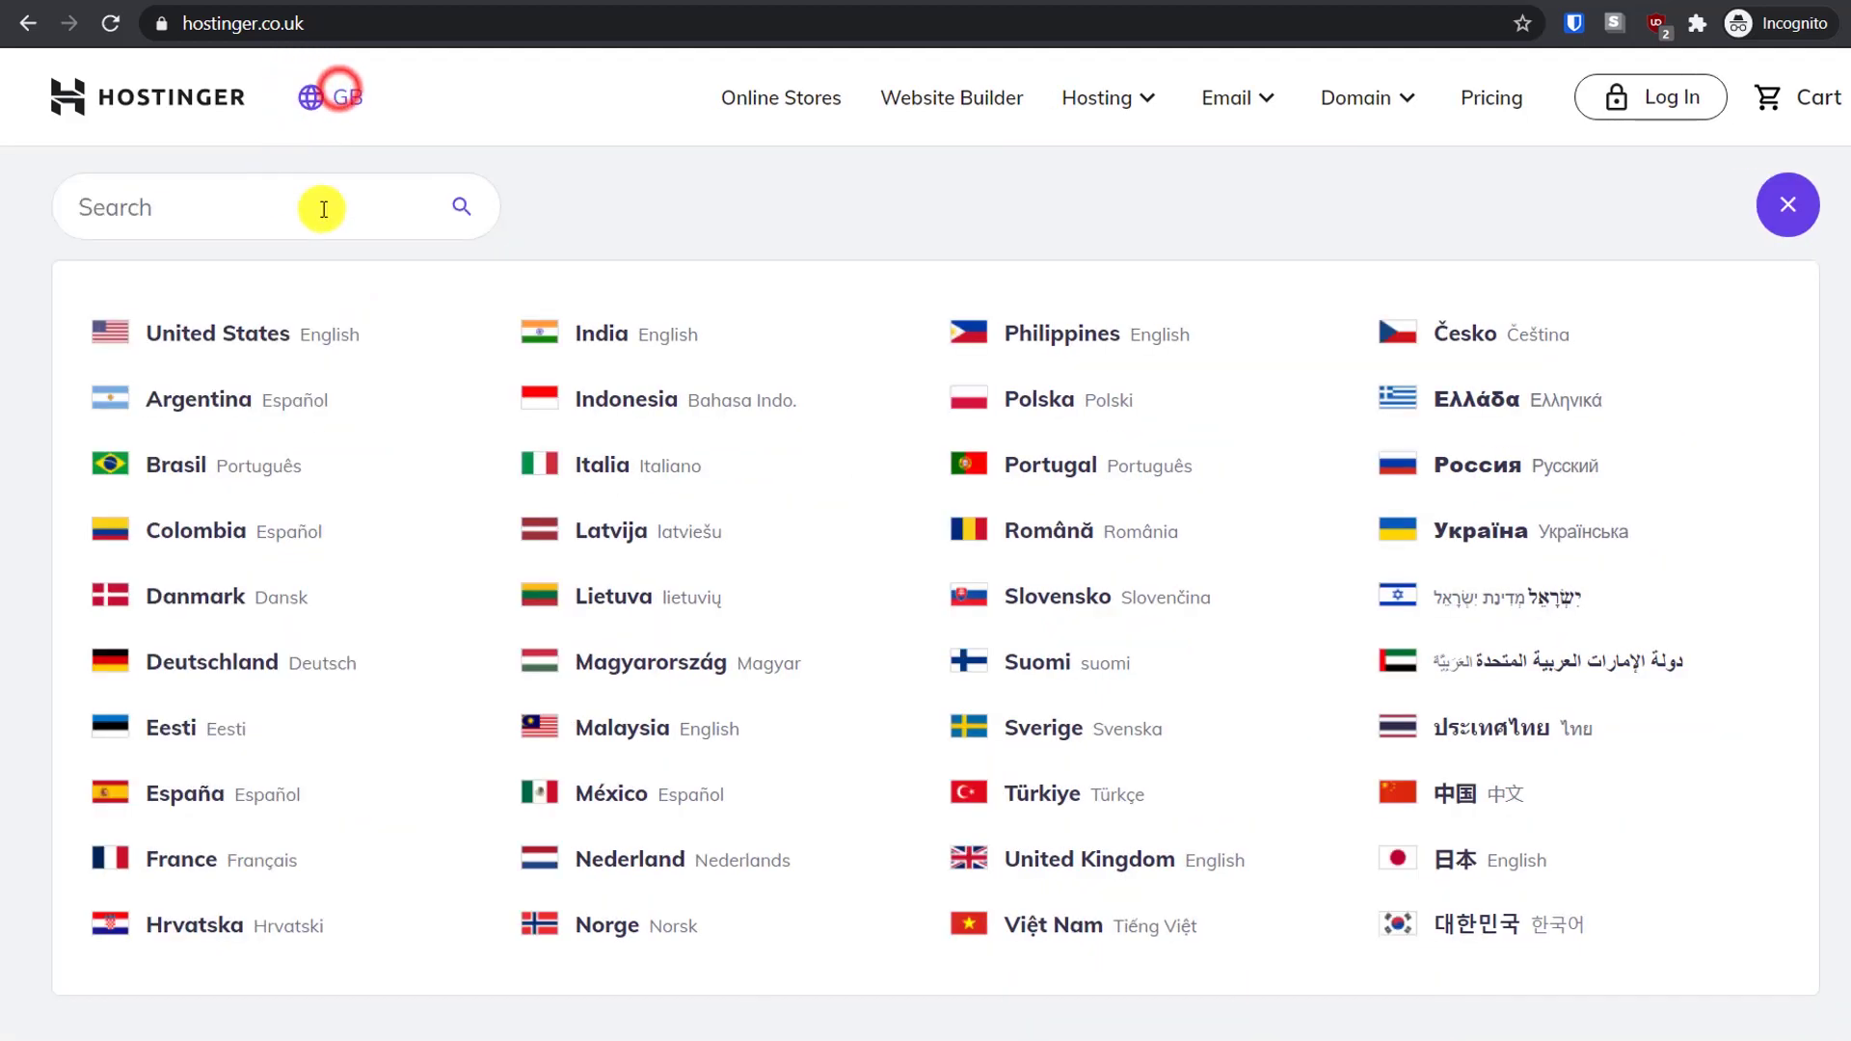
pyautogui.click(607, 343)
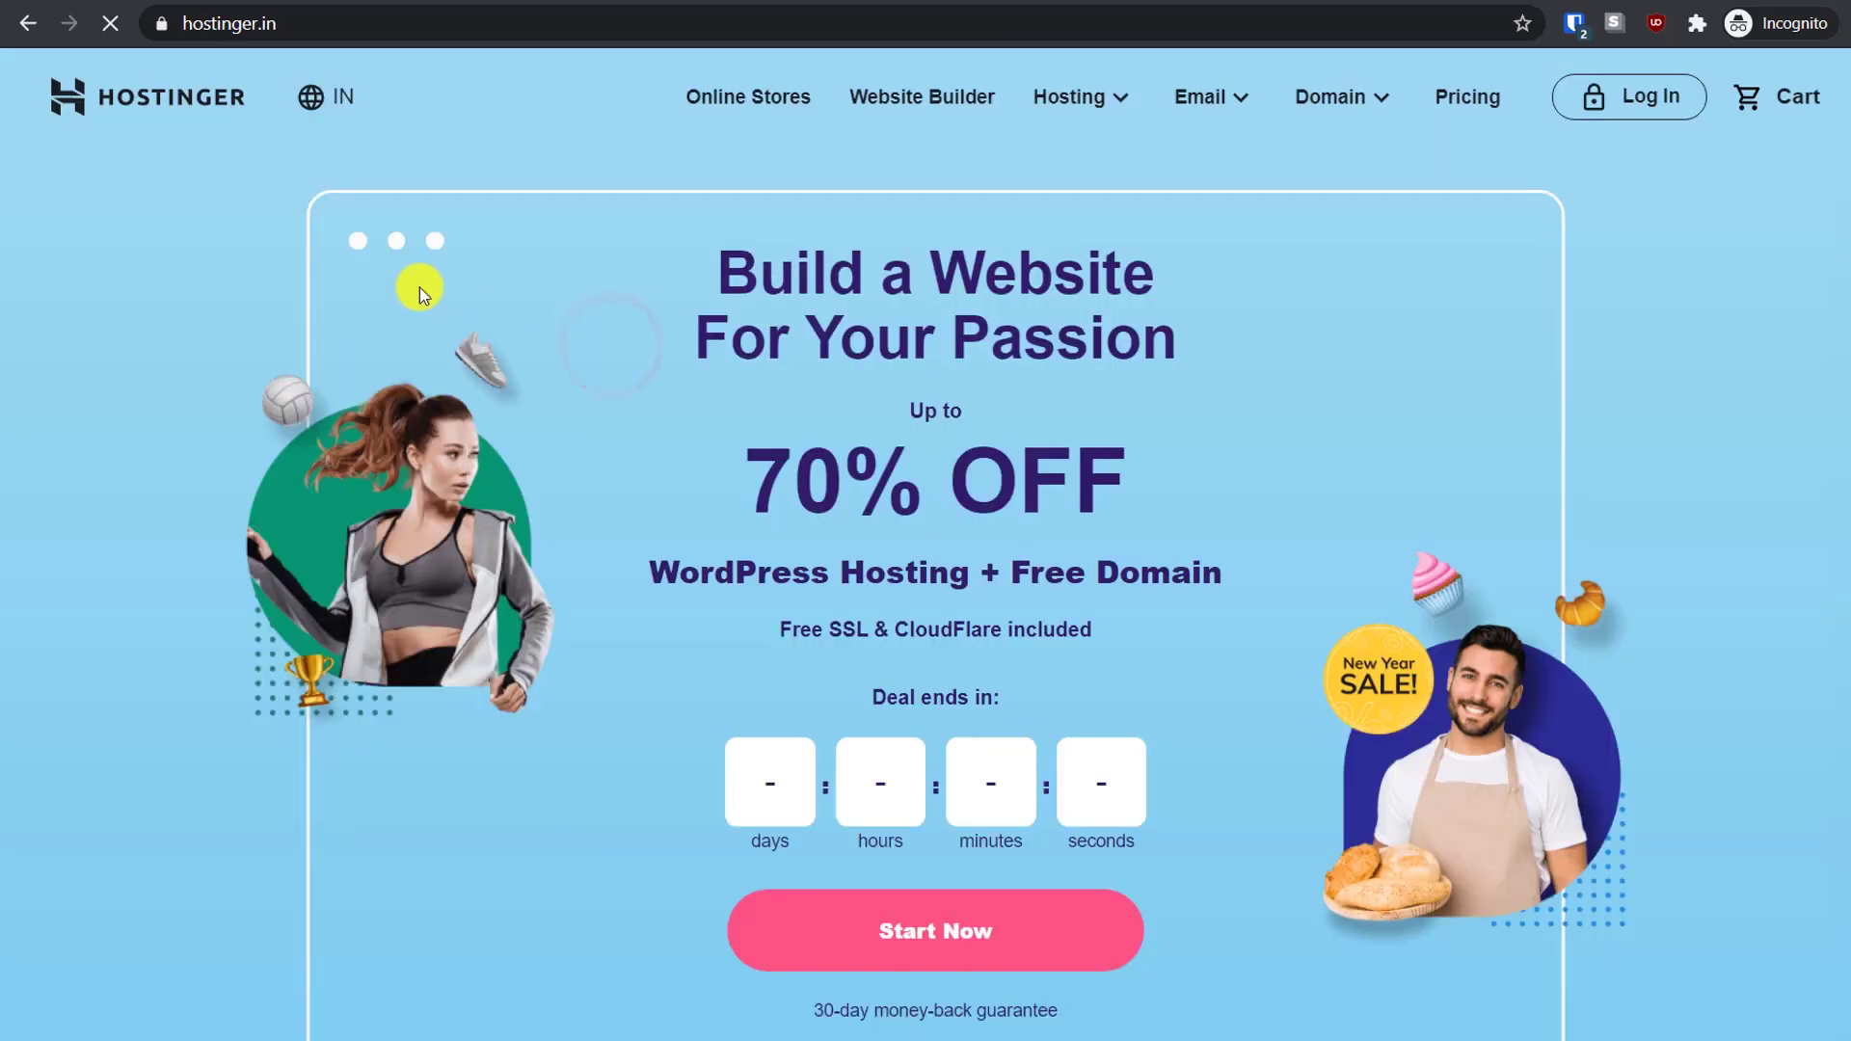
pyautogui.scroll(-12, 690, 429)
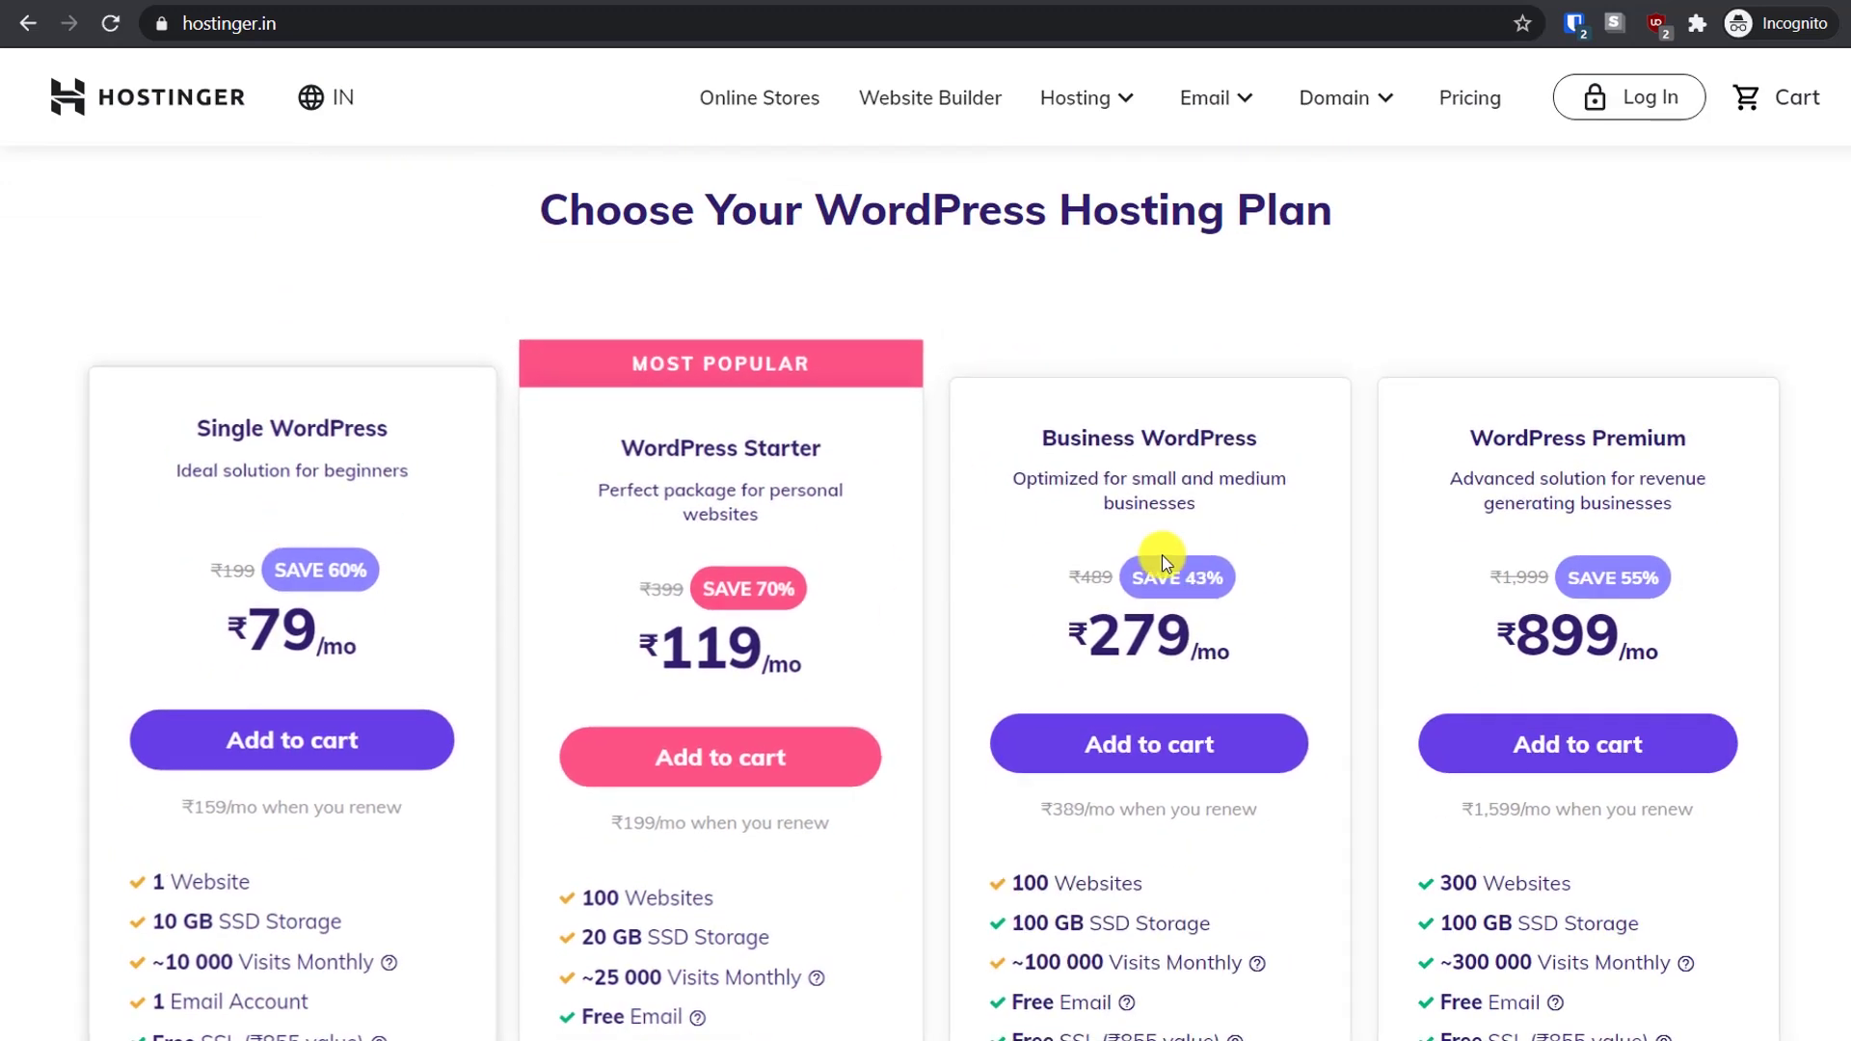
pyautogui.scroll(-2, 1170, 386)
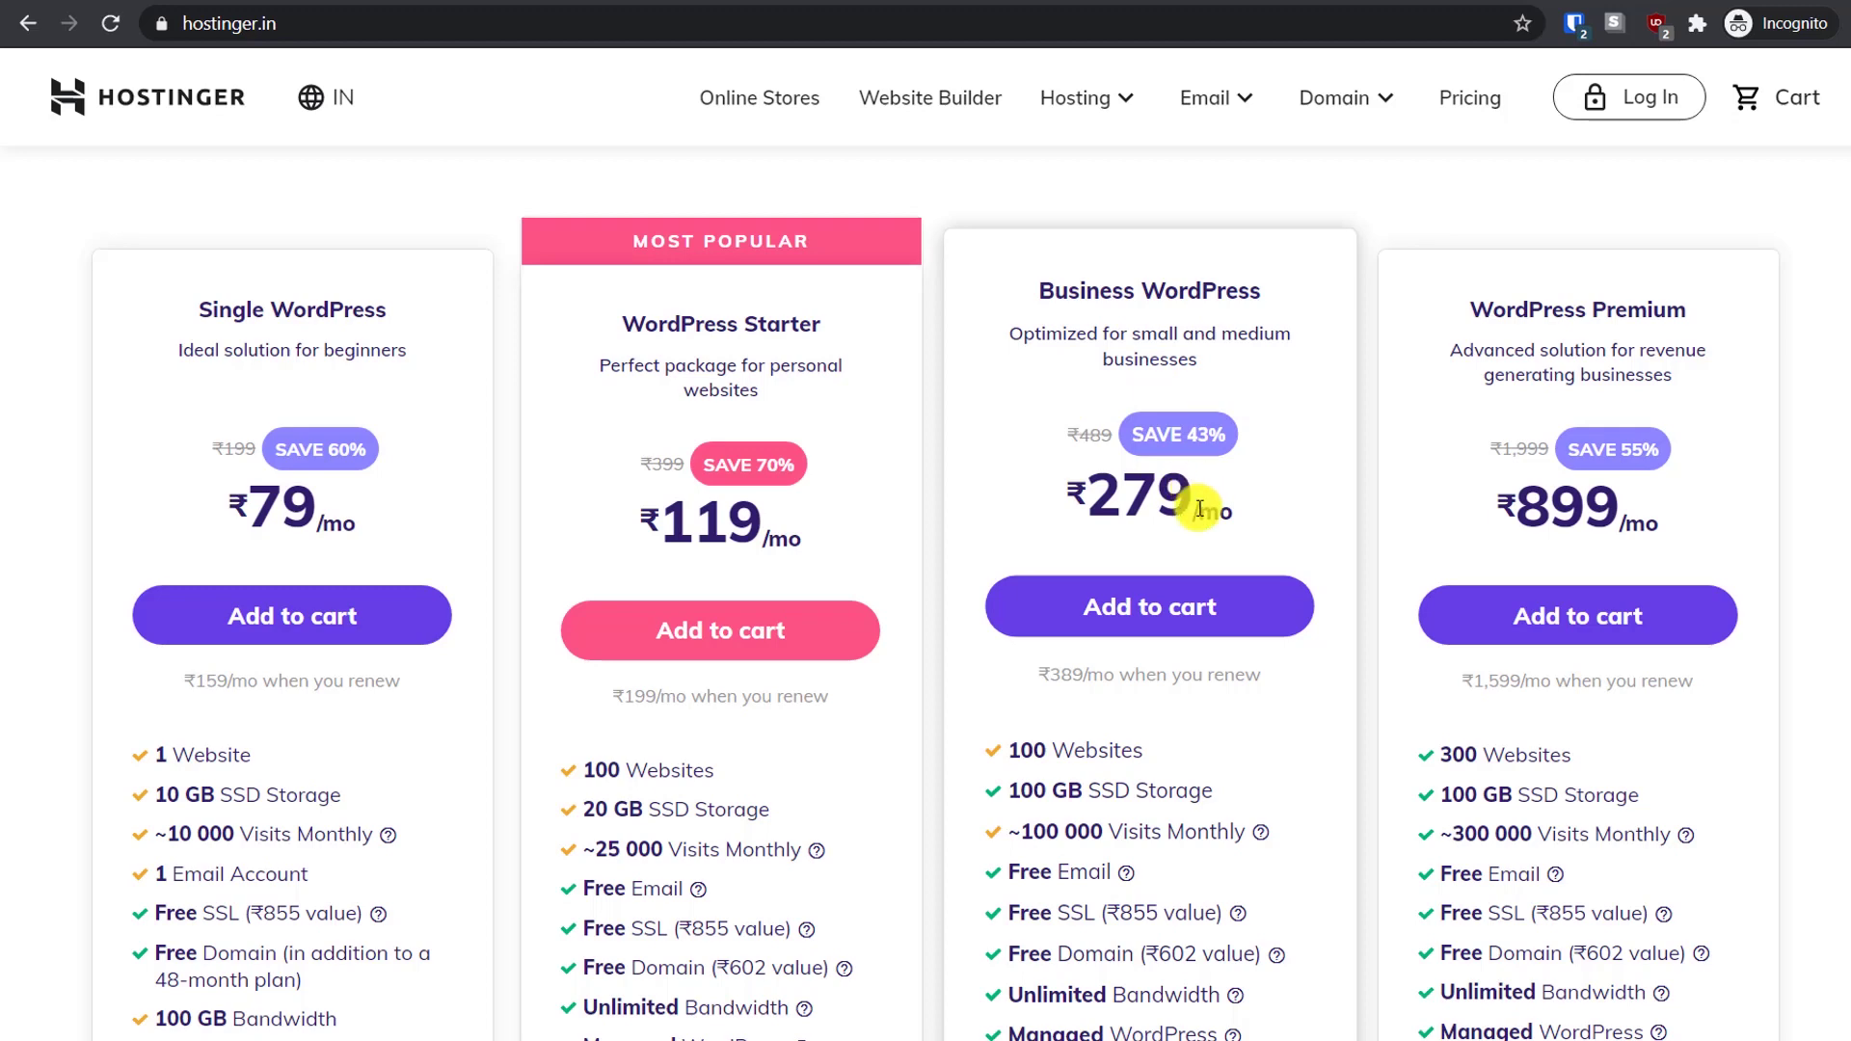
pyautogui.scroll(-2, 1175, 492)
pyautogui.scroll(1, 1189, 503)
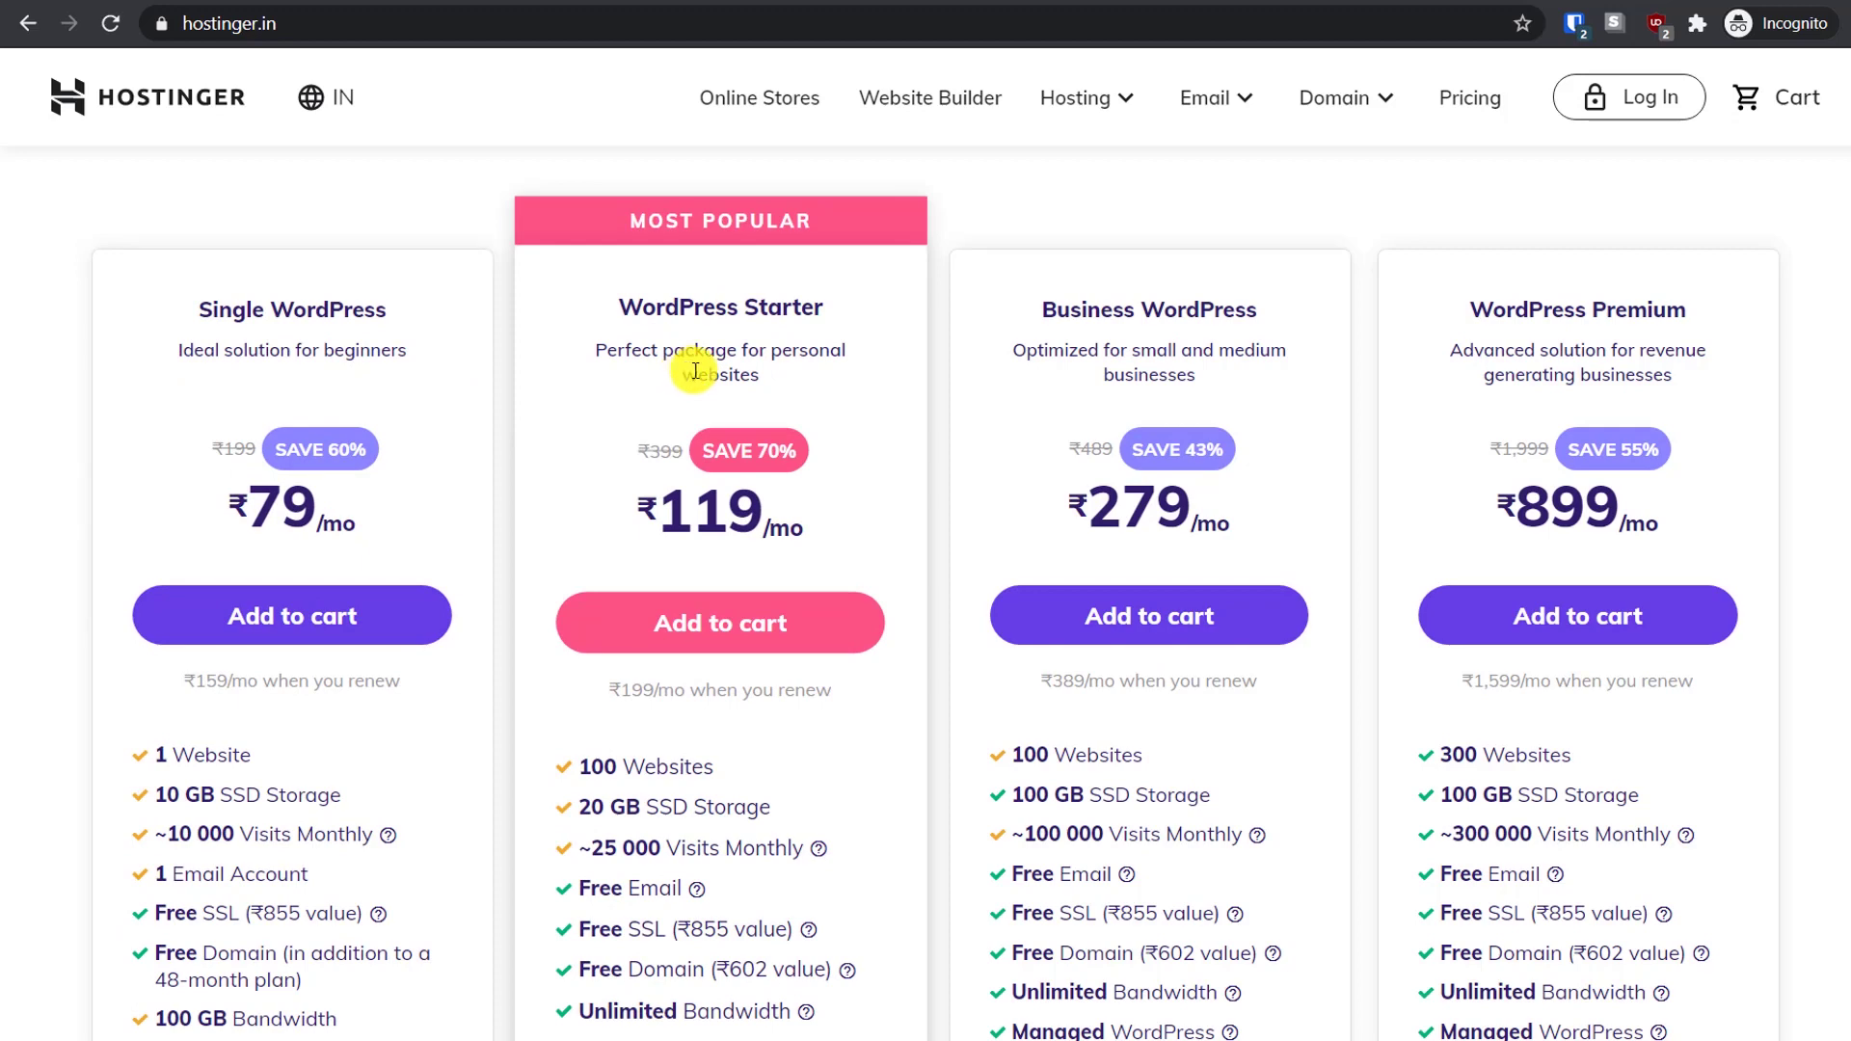
# Add WordPress Starter to the cart on a 1-month term at ₹399, ₹471 with taxes
pyautogui.click(717, 632)
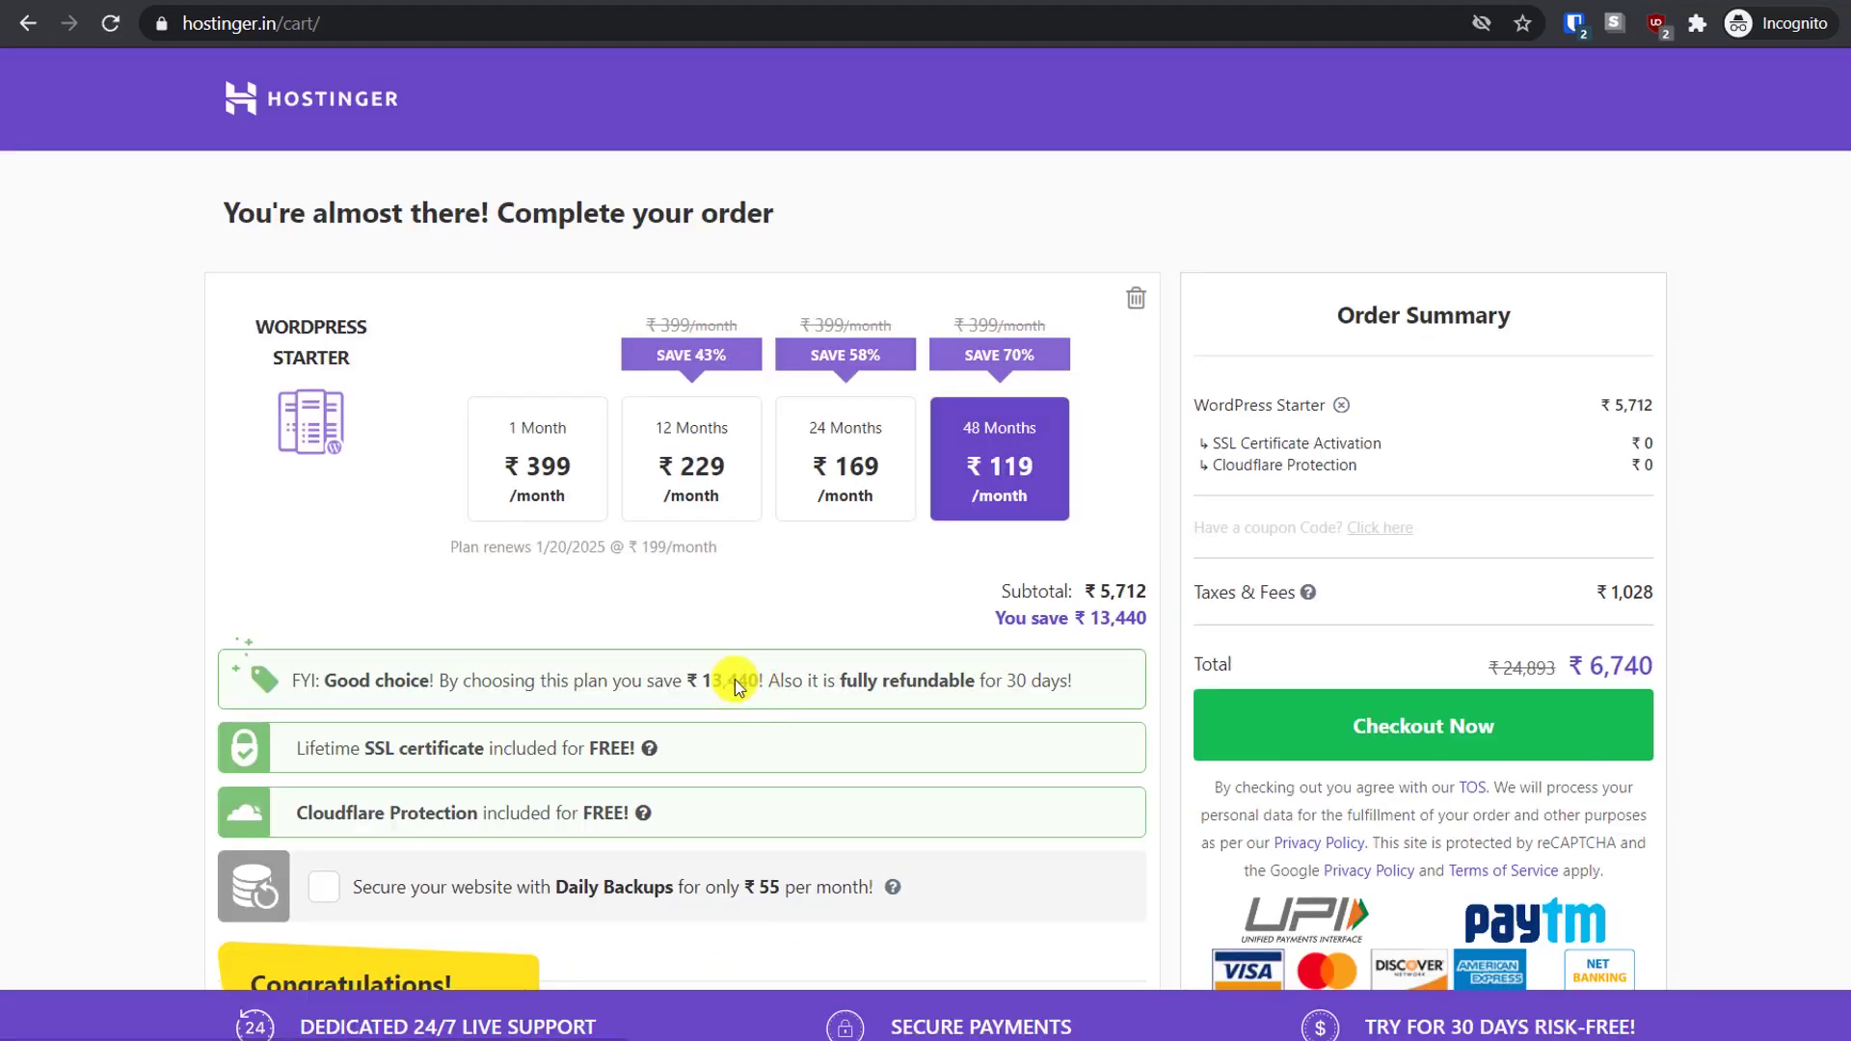
pyautogui.click(517, 446)
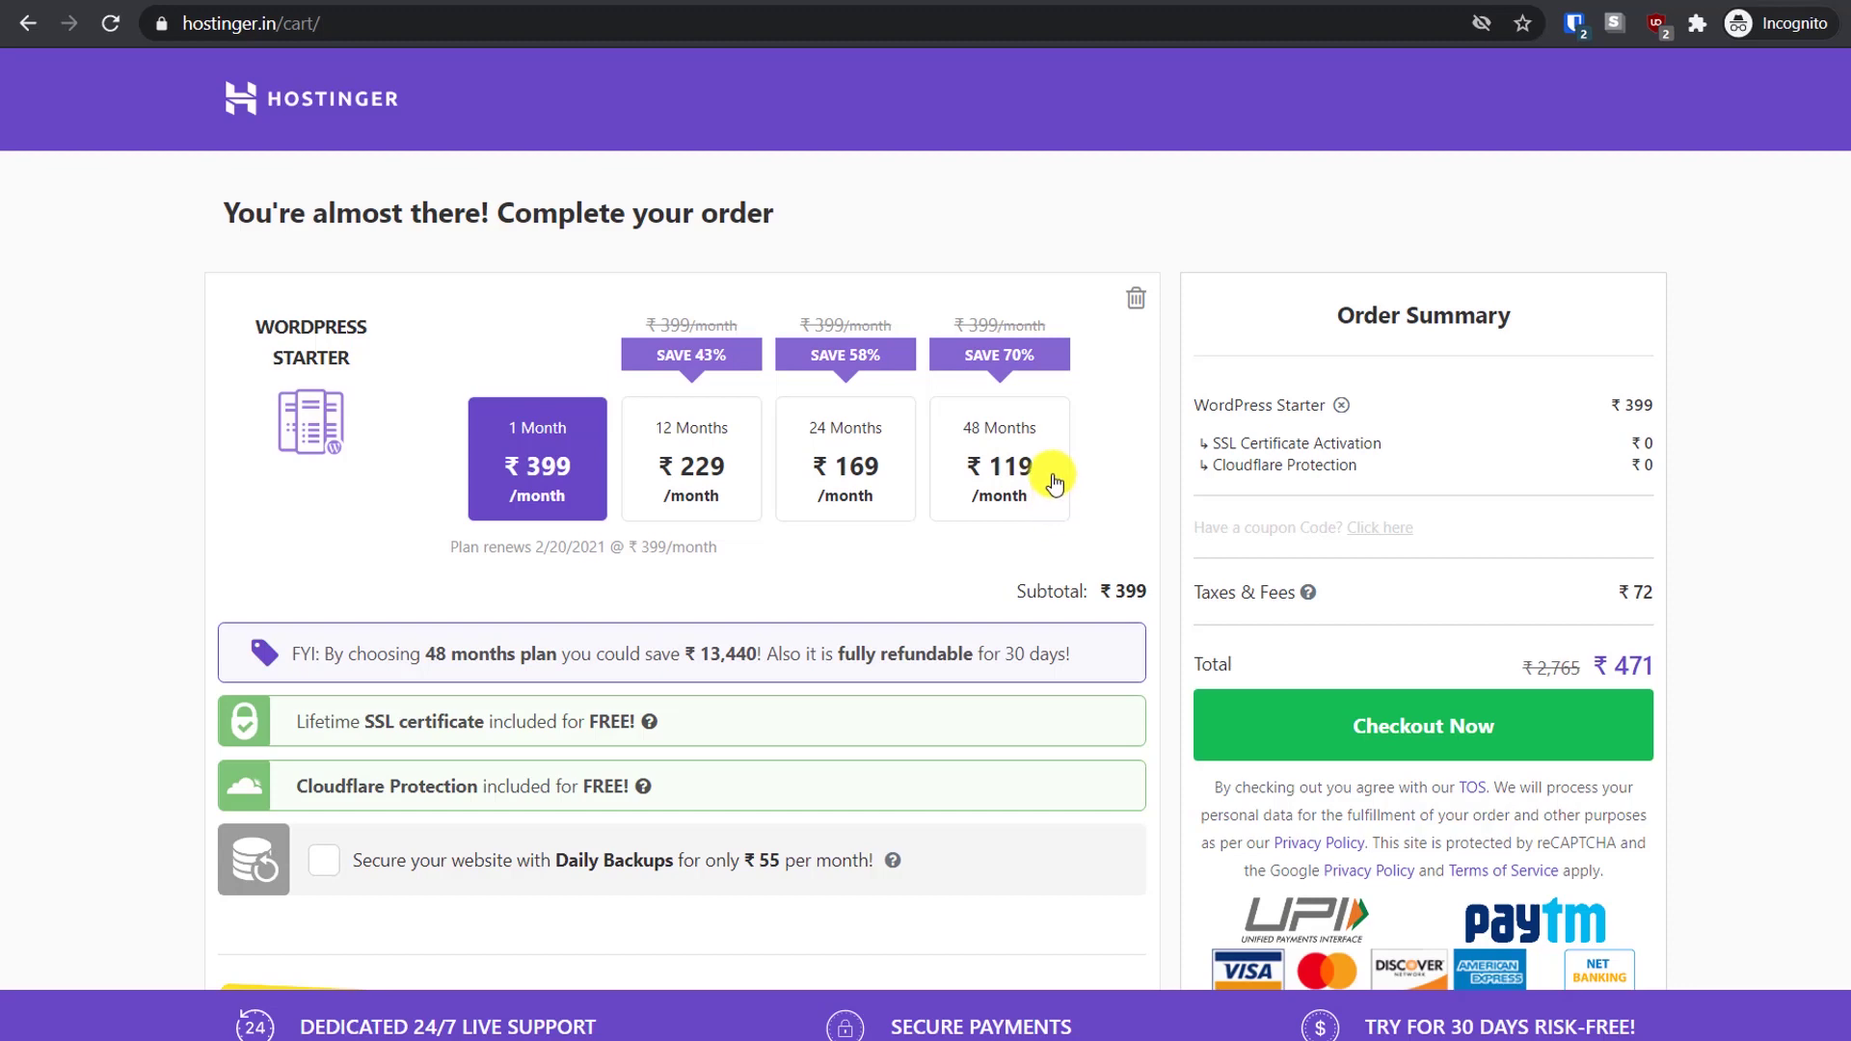
# Apply coupon BESTWPGUIDES, cutting longer terms to ₹213, ₹157 and ₹111 per month
pyautogui.click(1400, 529)
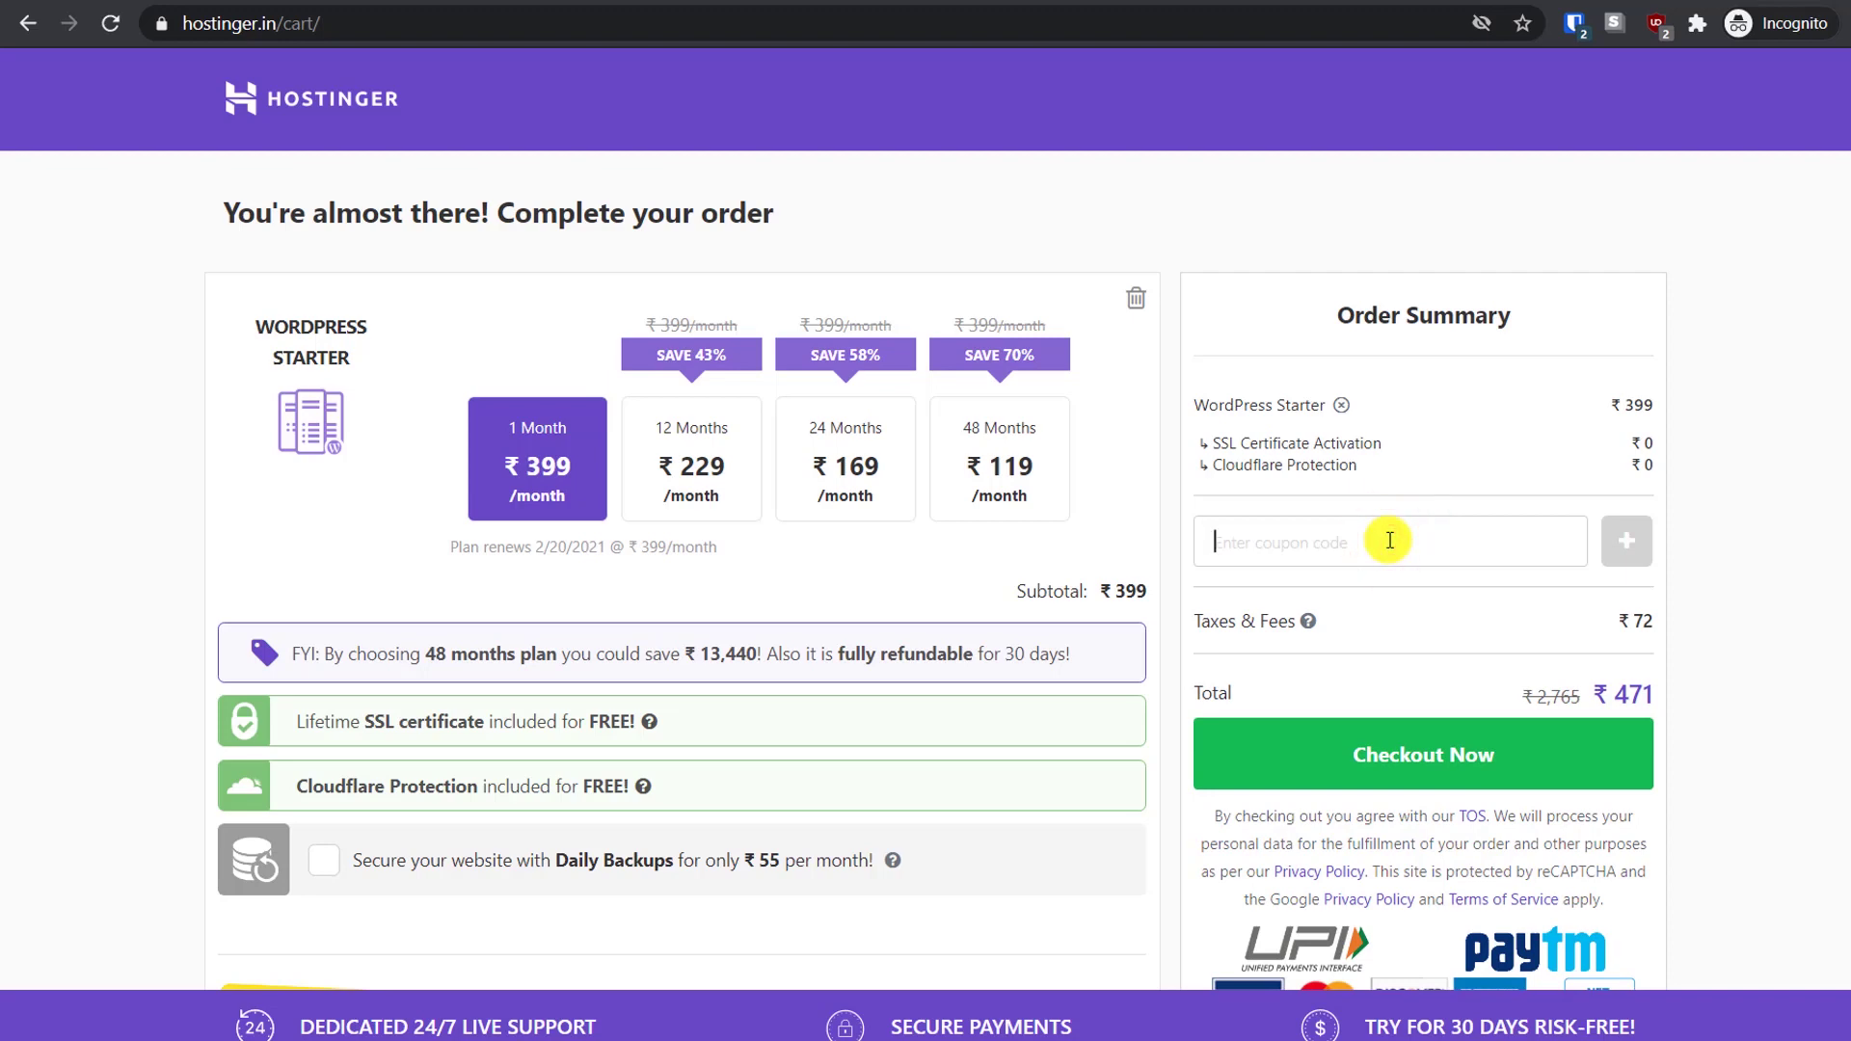
pyautogui.write('BESTWPGUIDES')
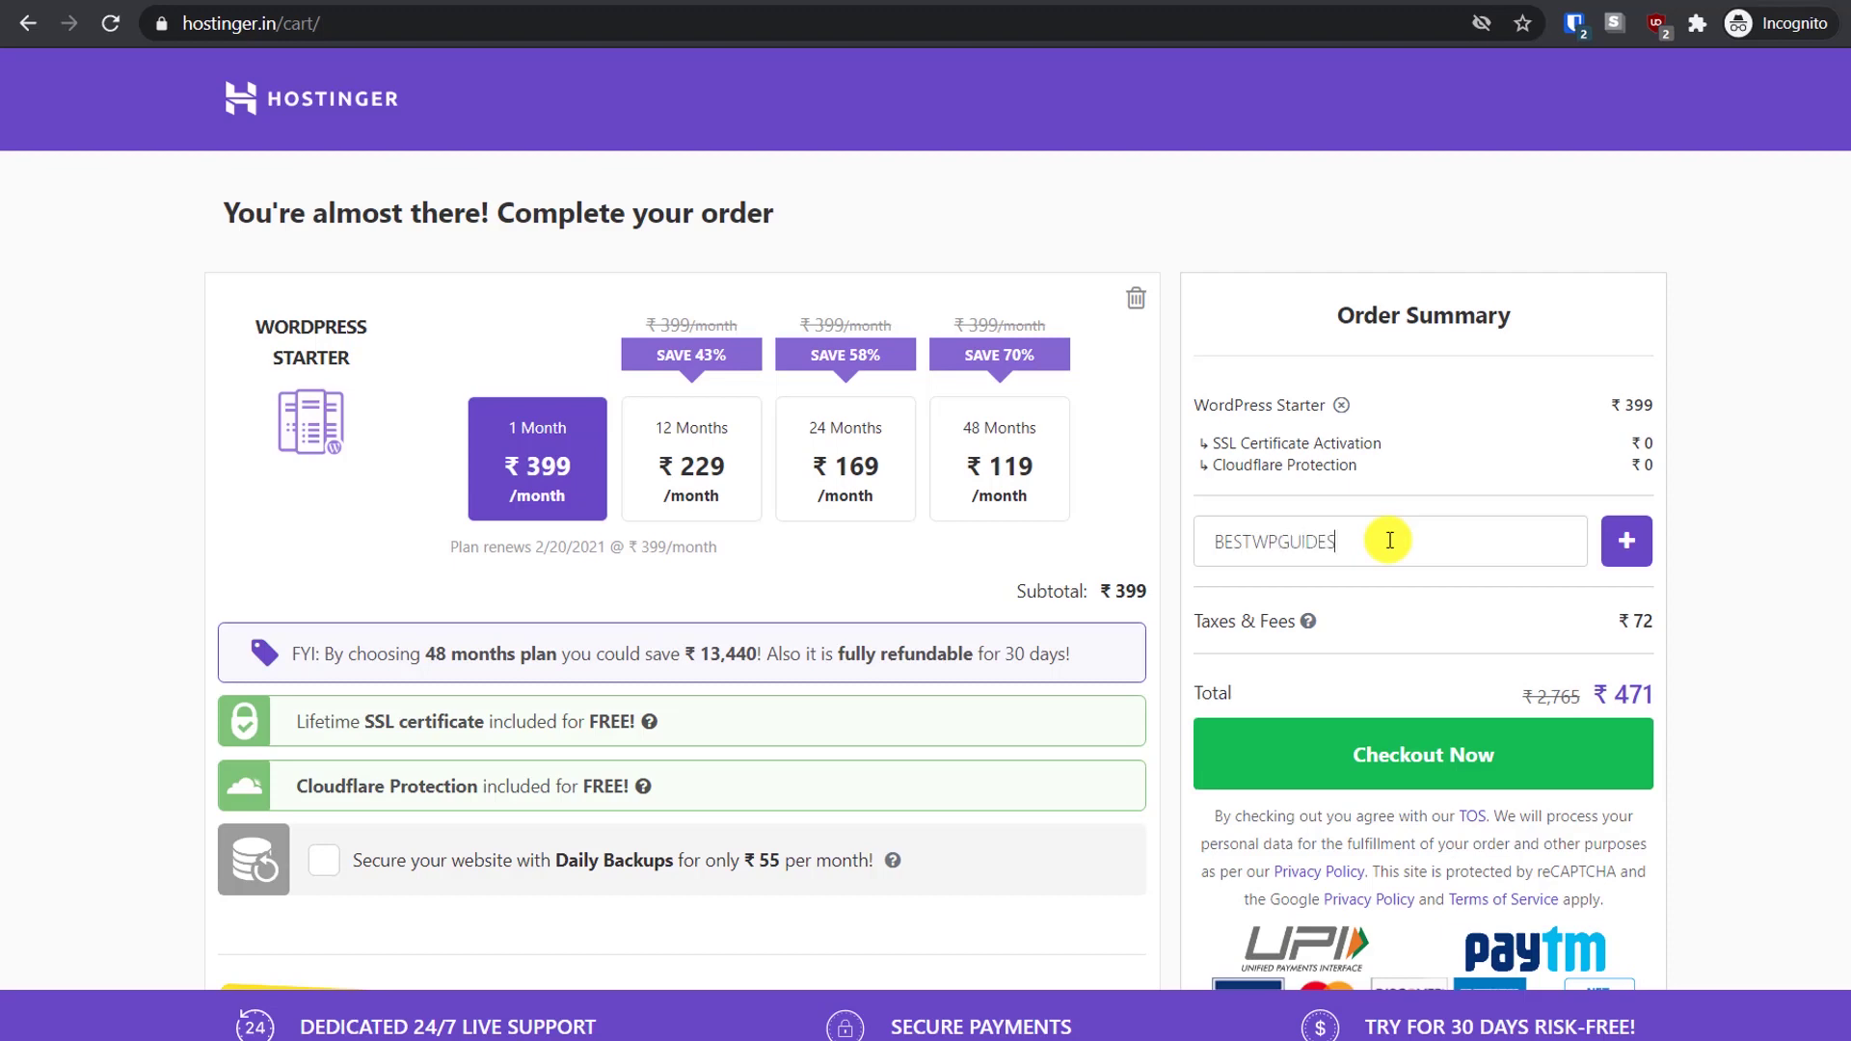
pyautogui.click(1627, 541)
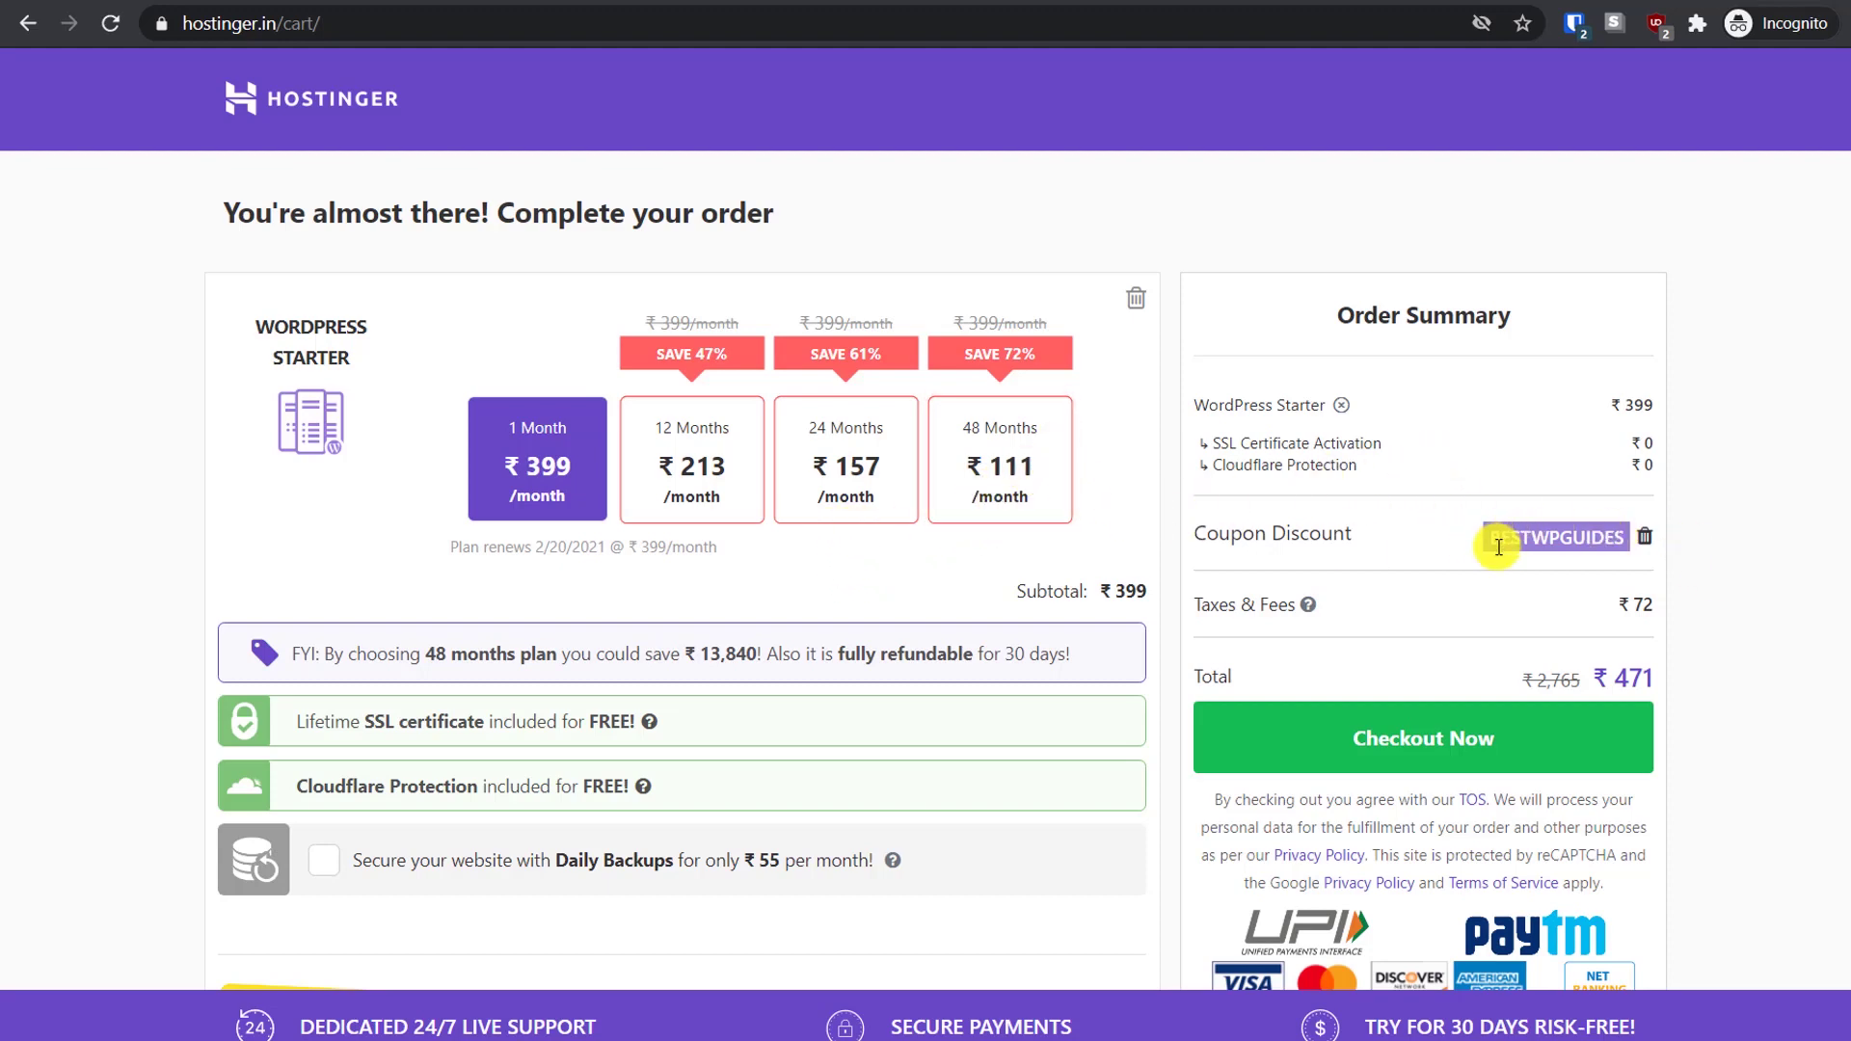
pyautogui.click(1554, 613)
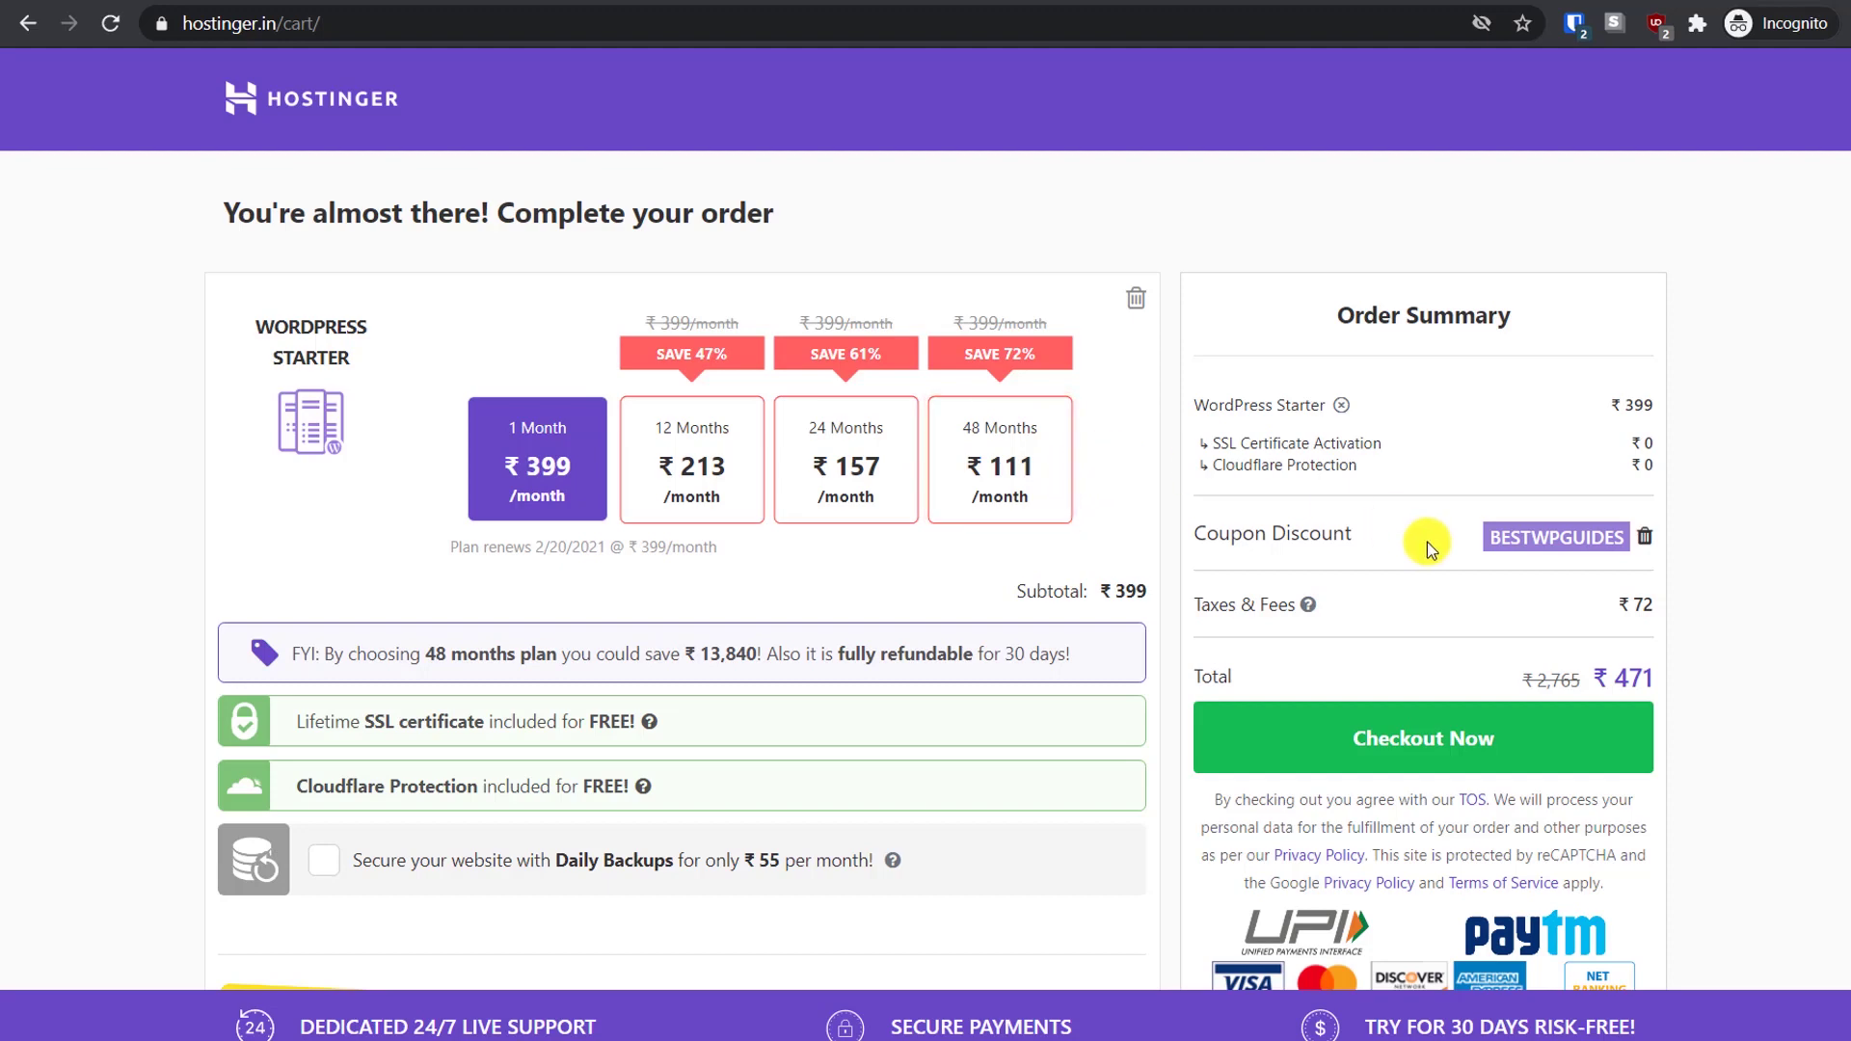
pyautogui.click(1003, 463)
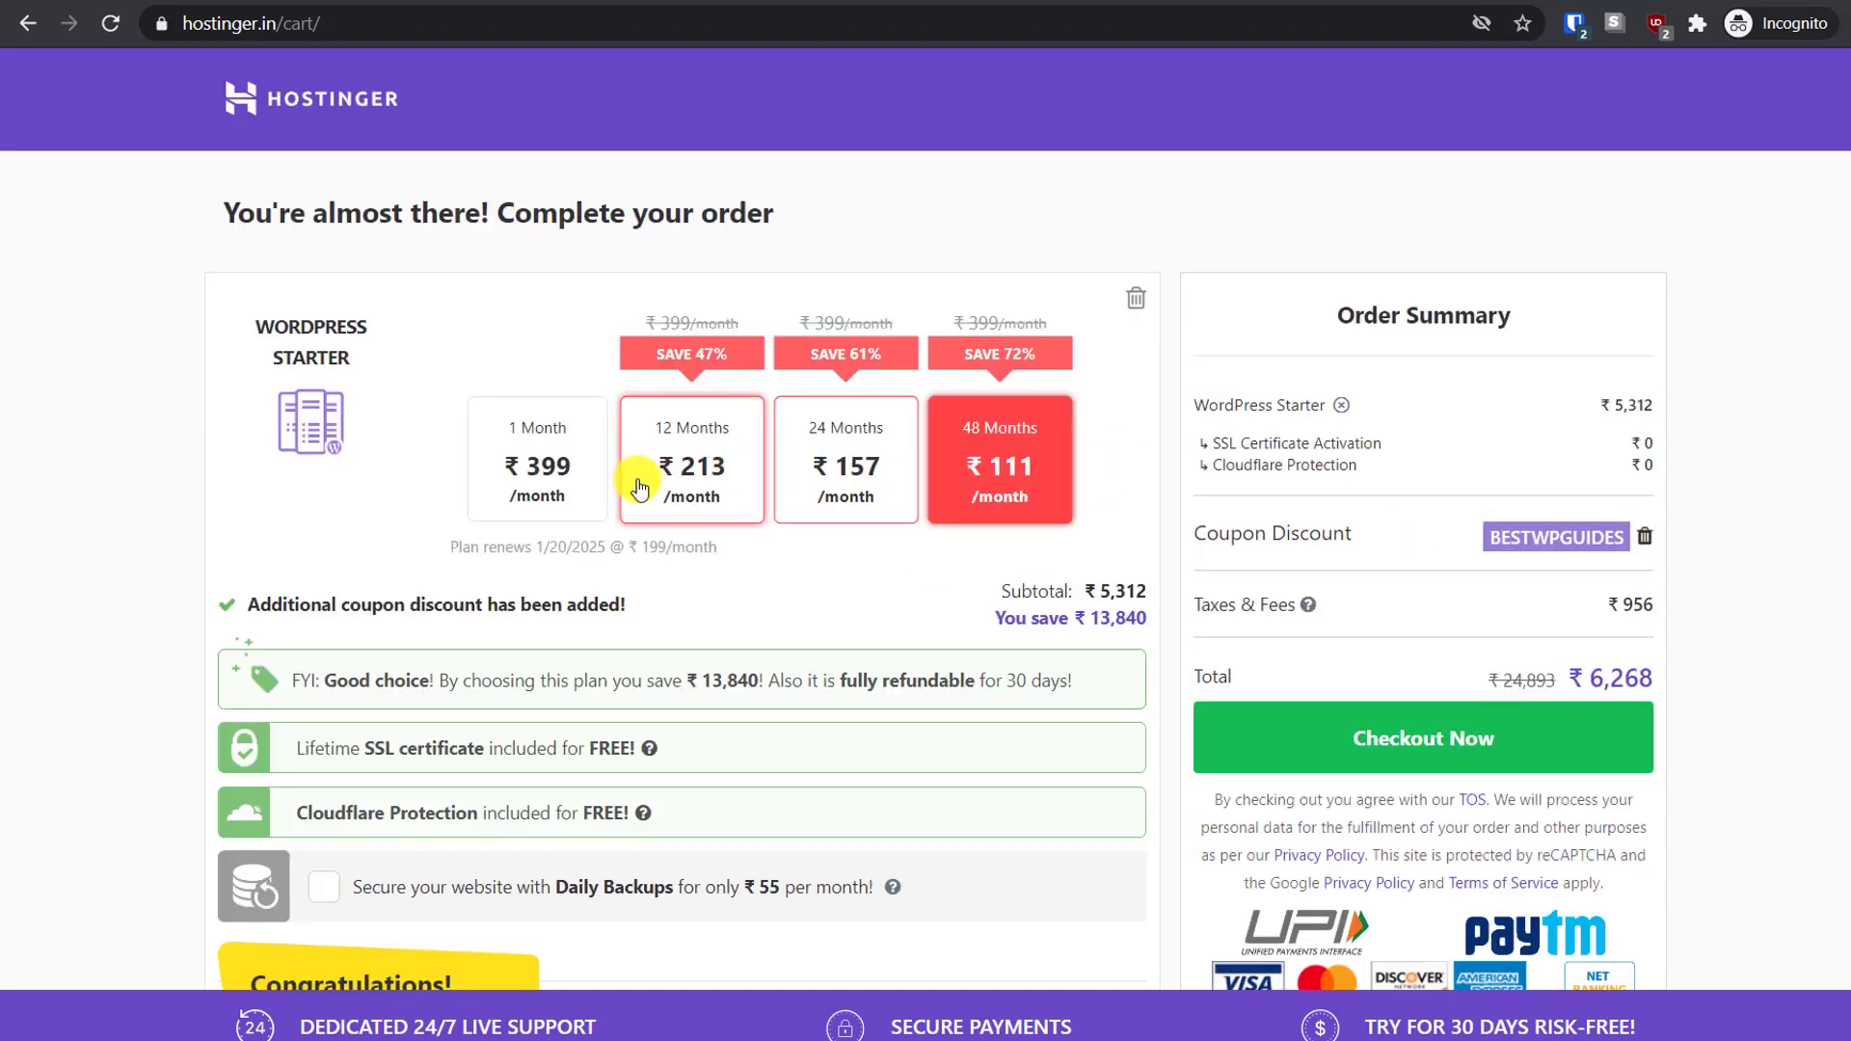
pyautogui.click(682, 465)
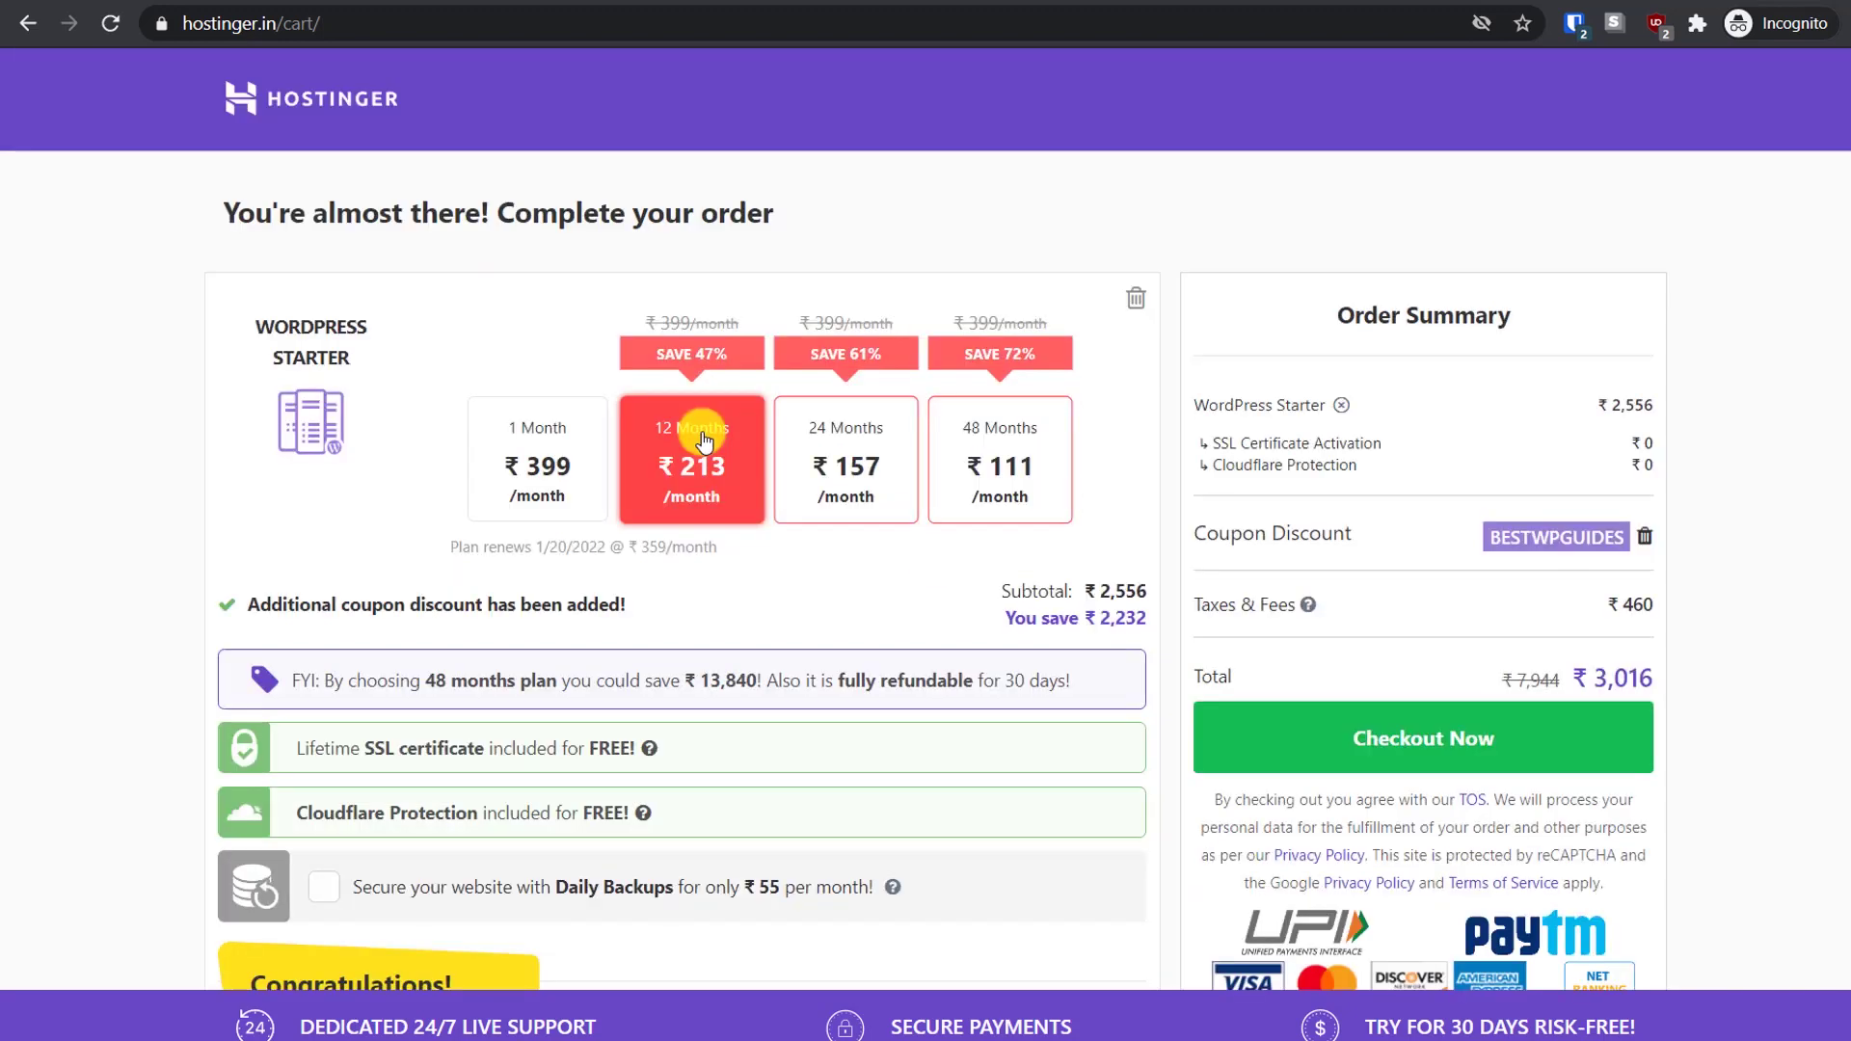
pyautogui.click(524, 464)
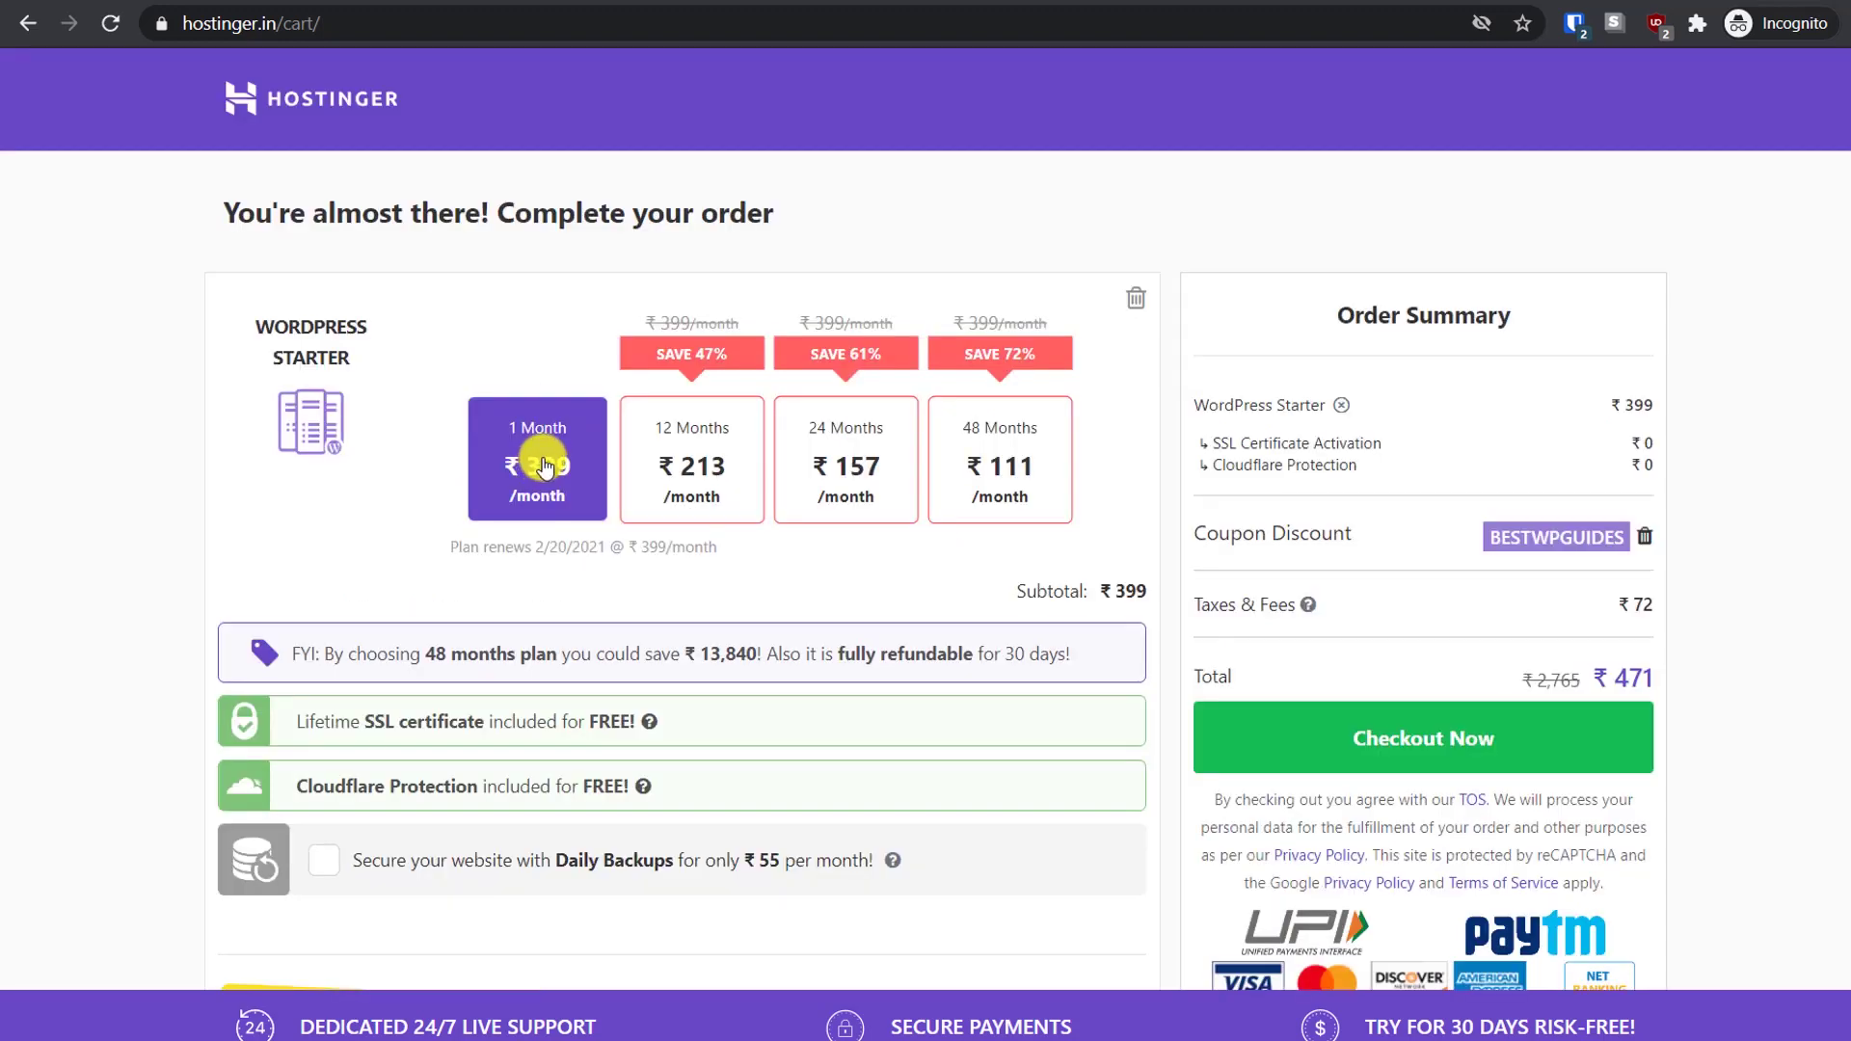
pyautogui.scroll(-3, 598, 444)
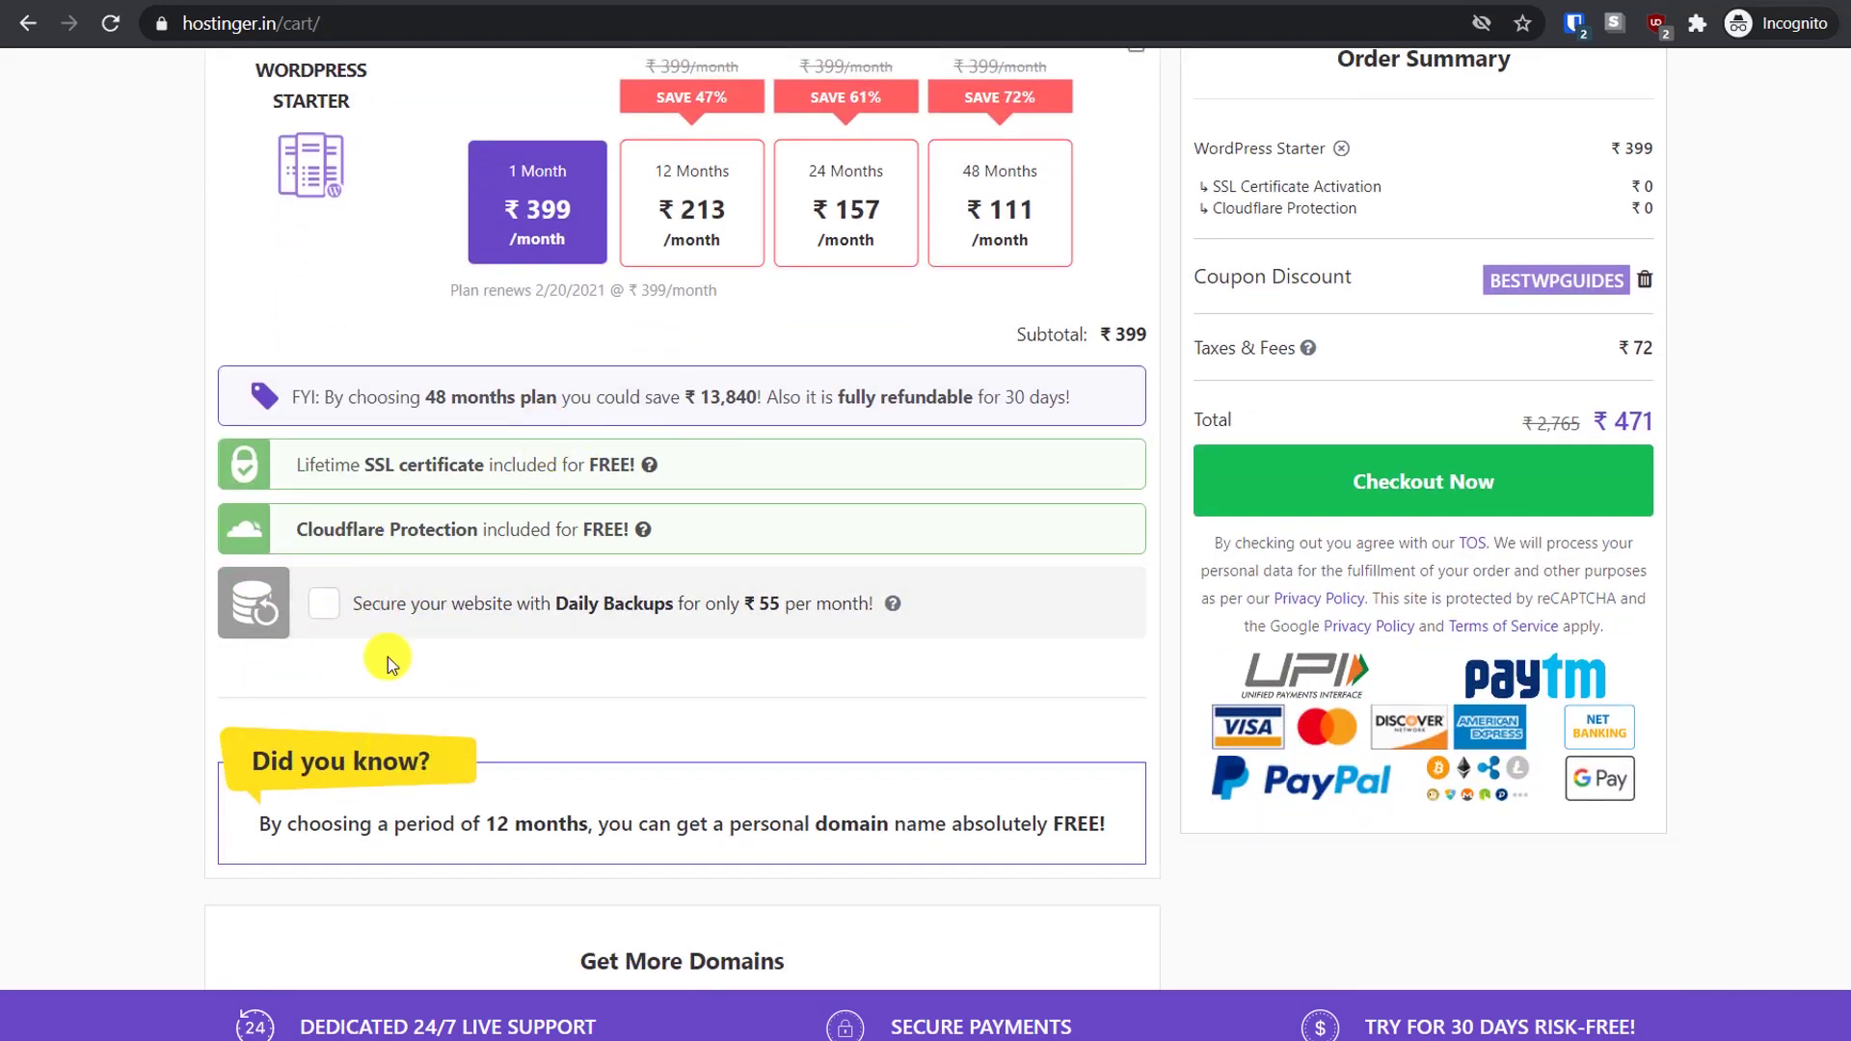
pyautogui.scroll(-3, 376, 626)
pyautogui.scroll(4, 385, 616)
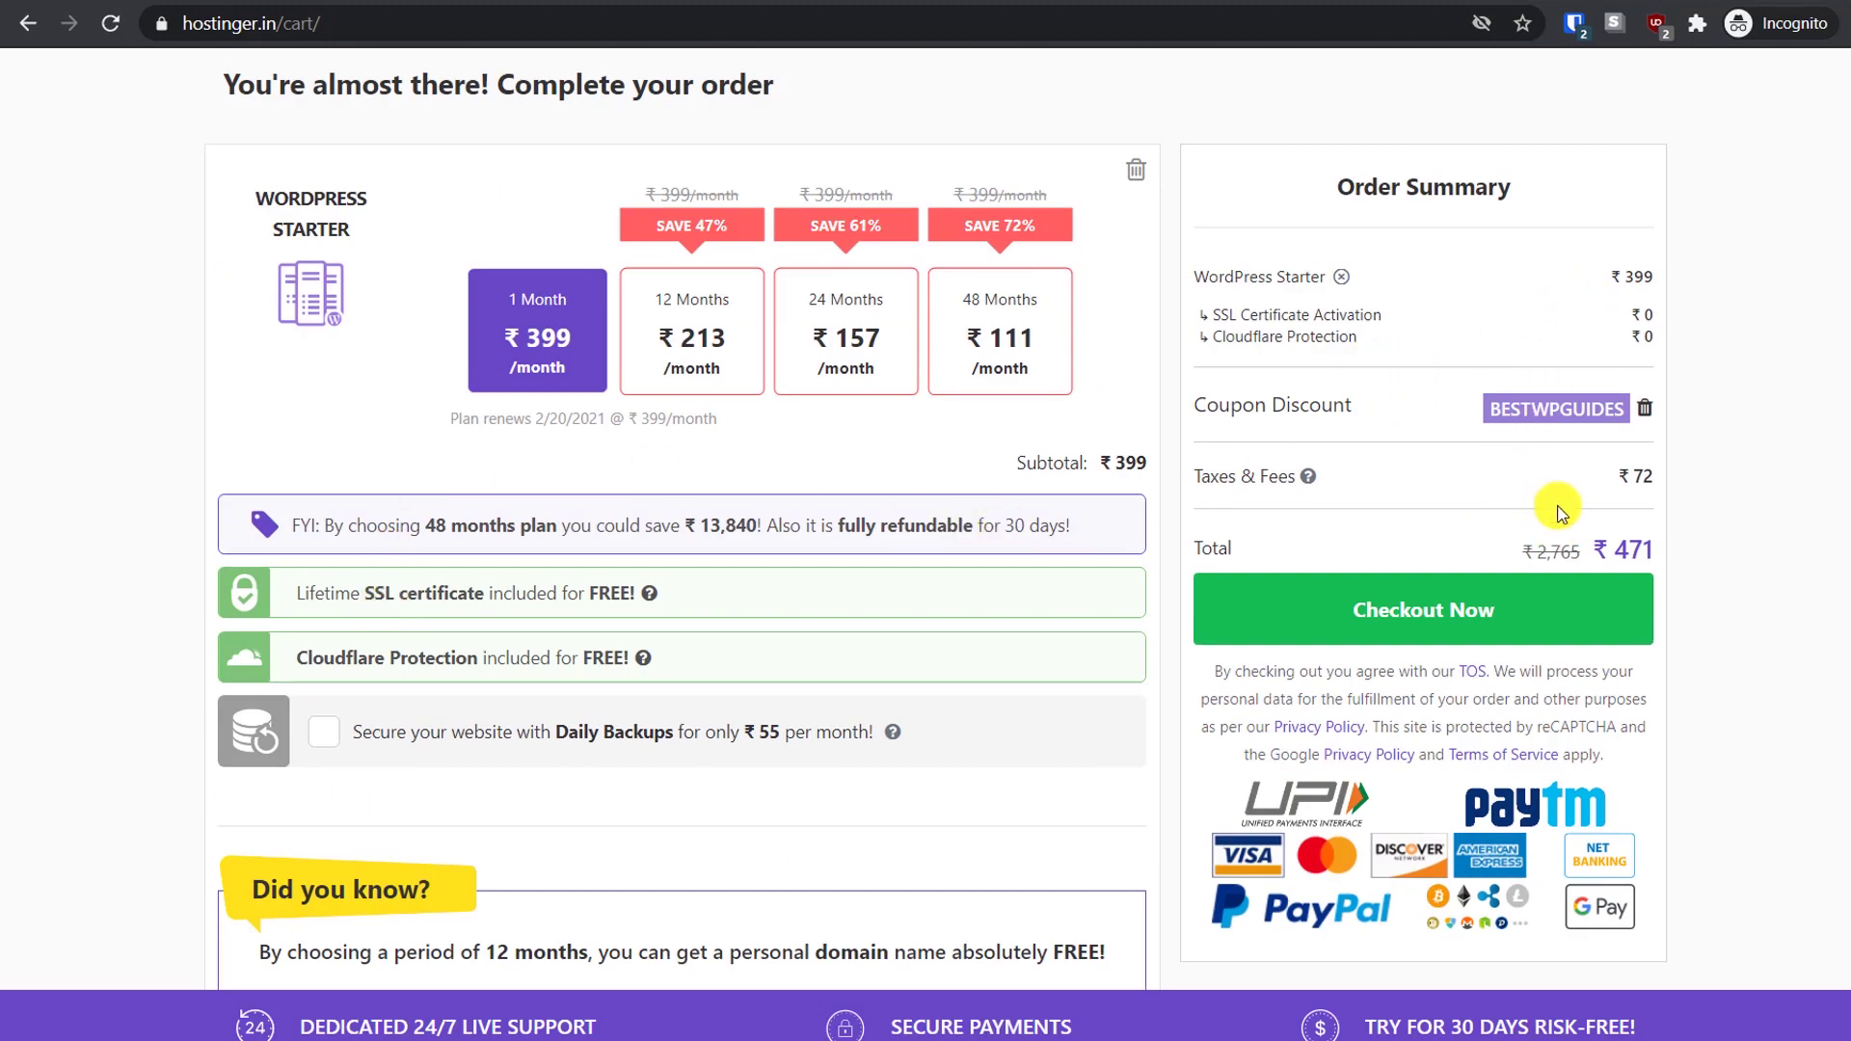
pyautogui.scroll(-3, 1581, 540)
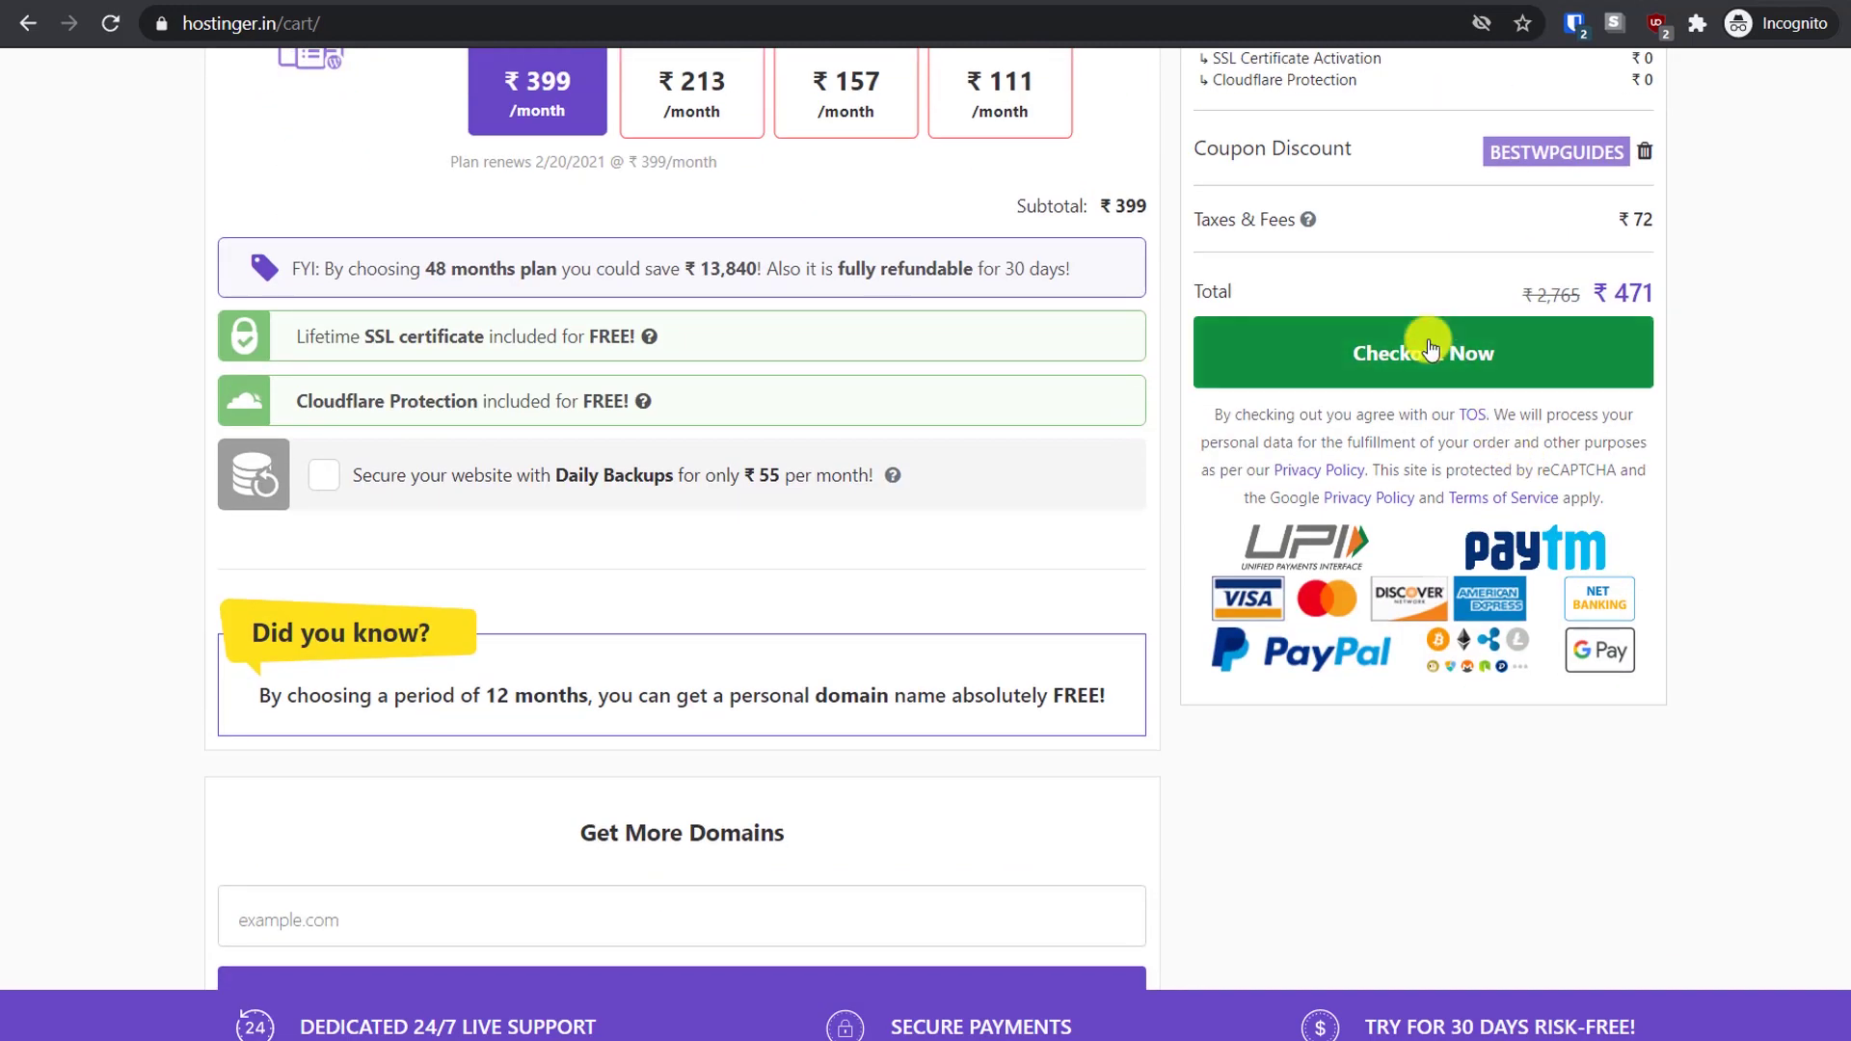
# Go to checkout and enter the account holder's name and a corrected e-mail address
pyautogui.click(1428, 359)
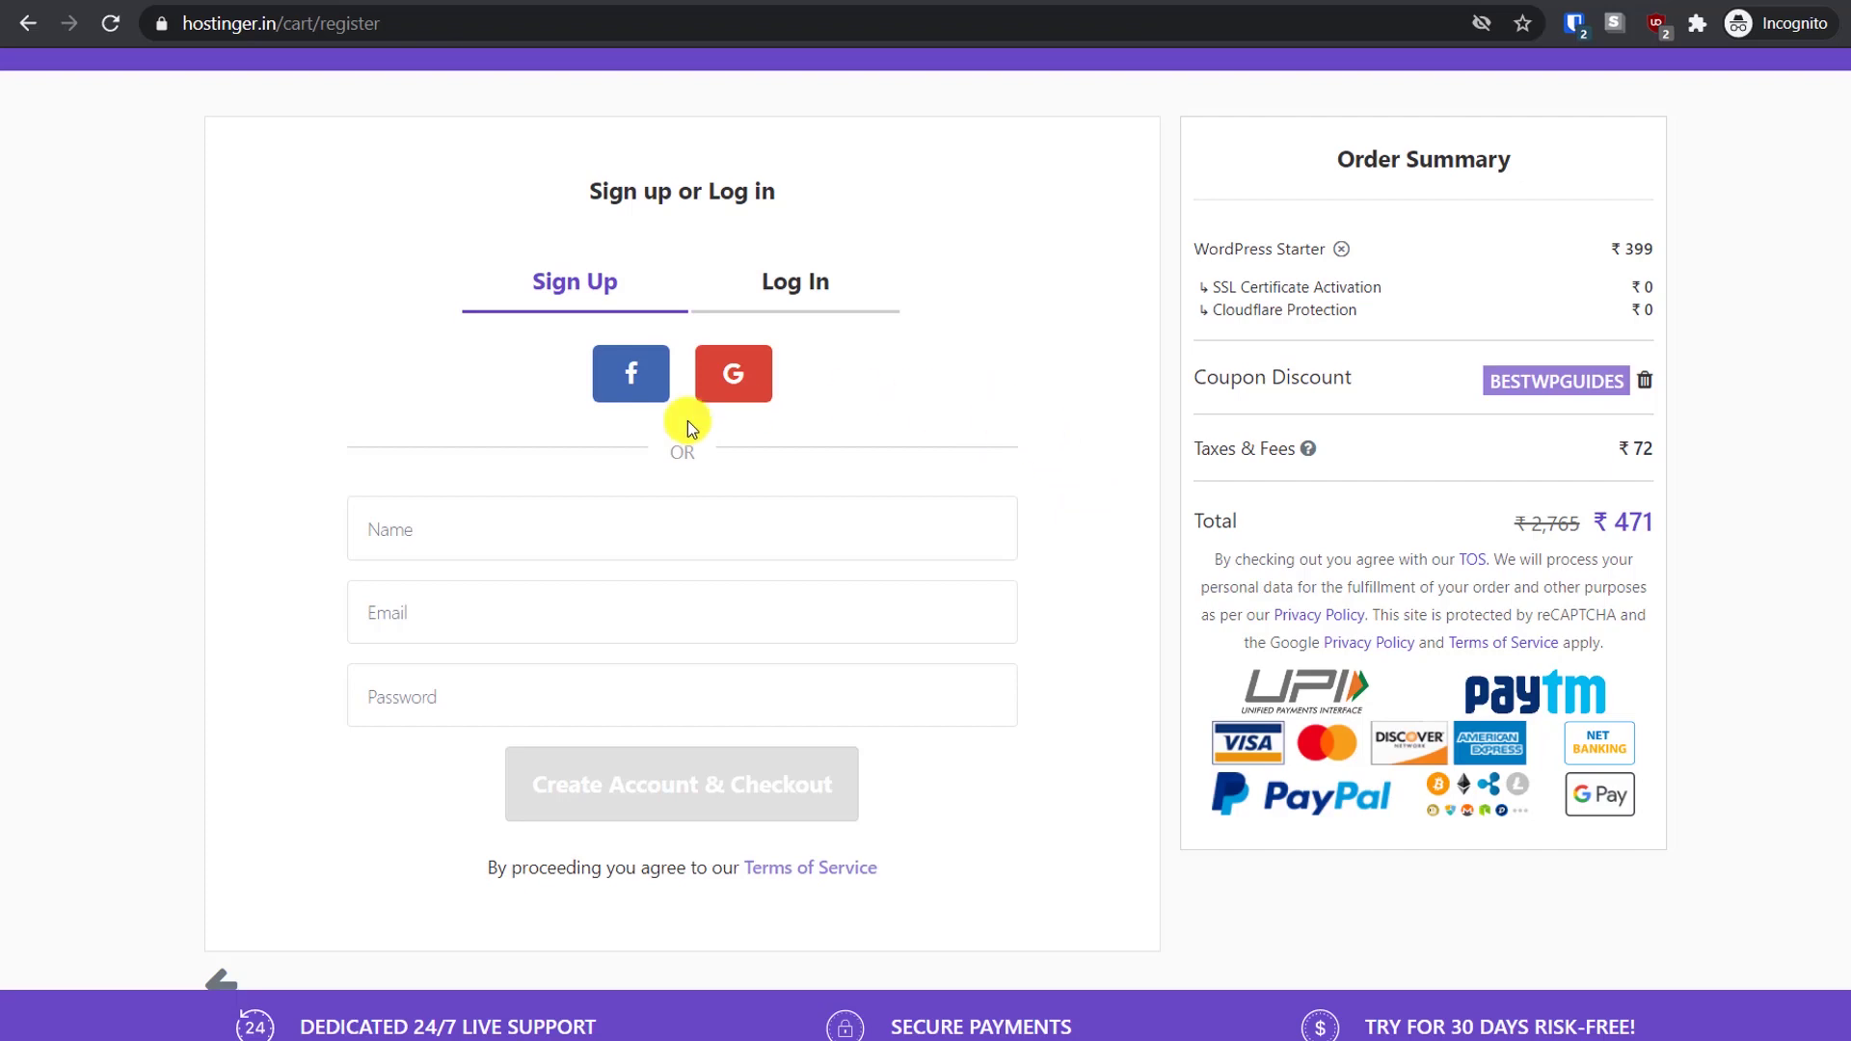
pyautogui.click(608, 531)
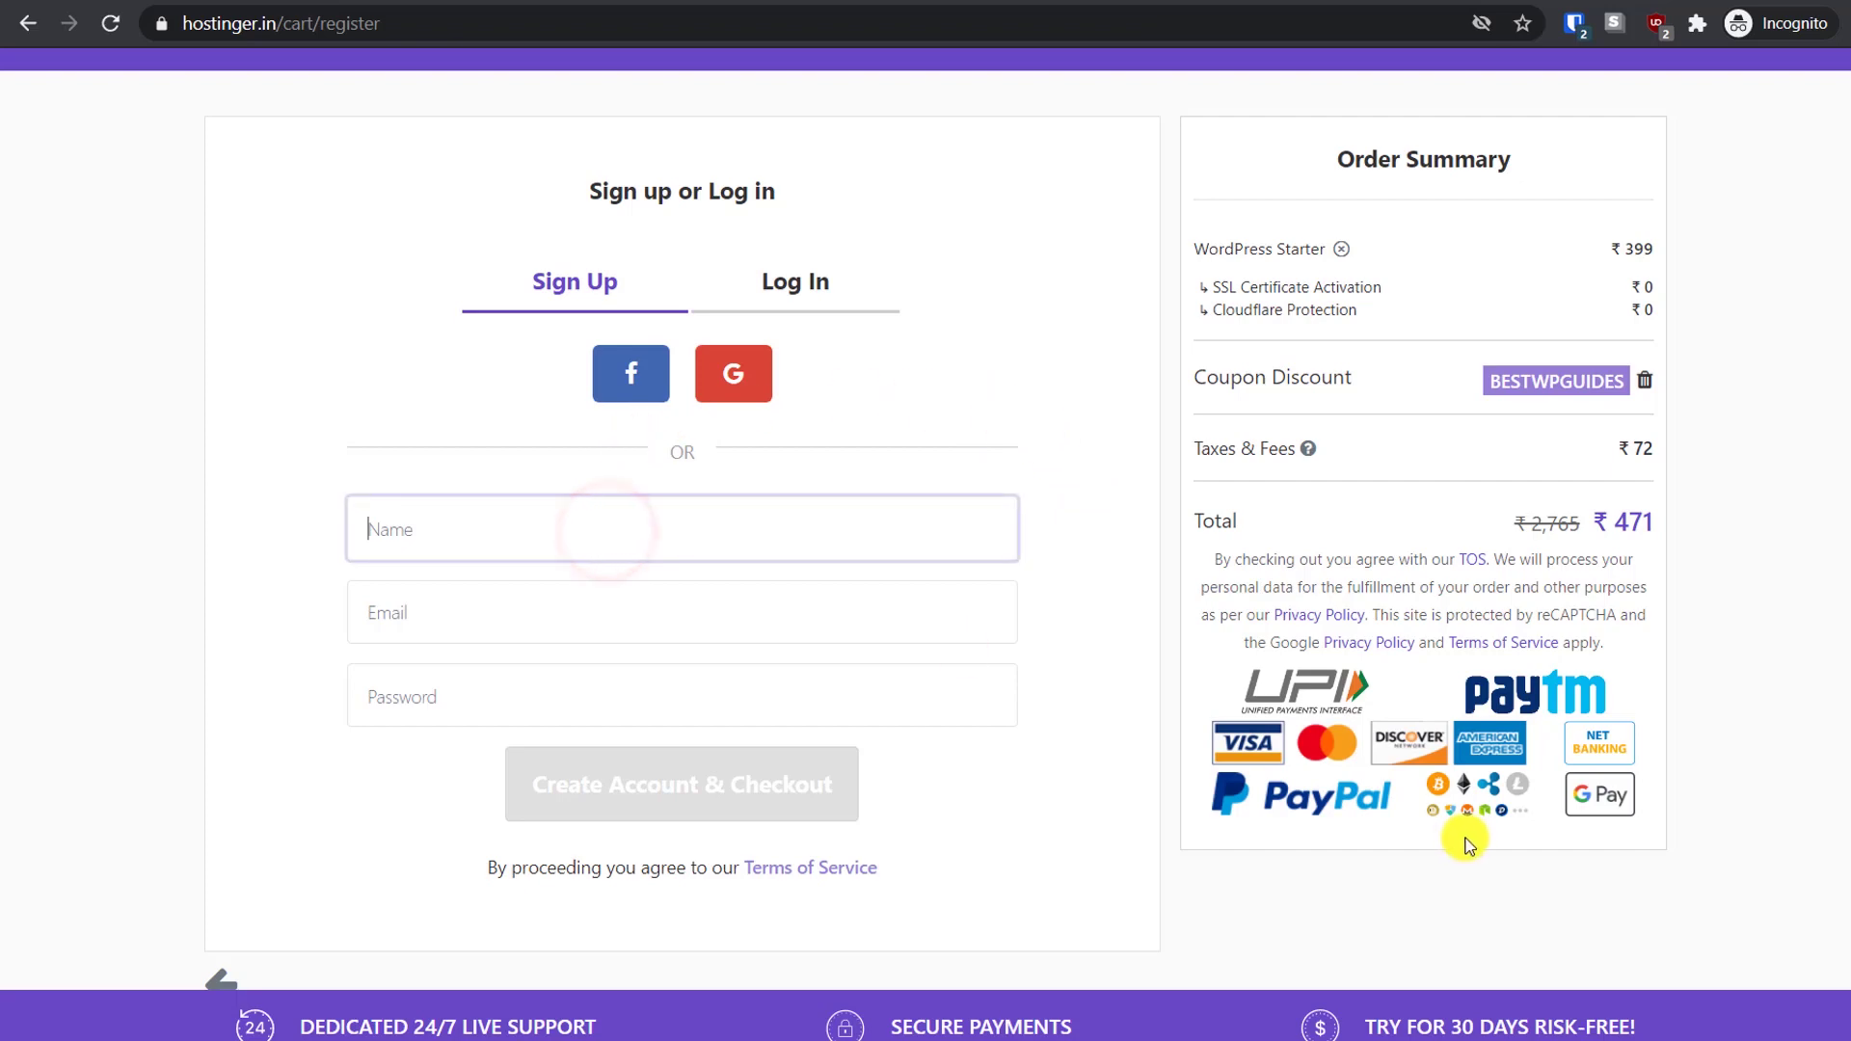
pyautogui.write('Vikas')
pyautogui.press('Tab')
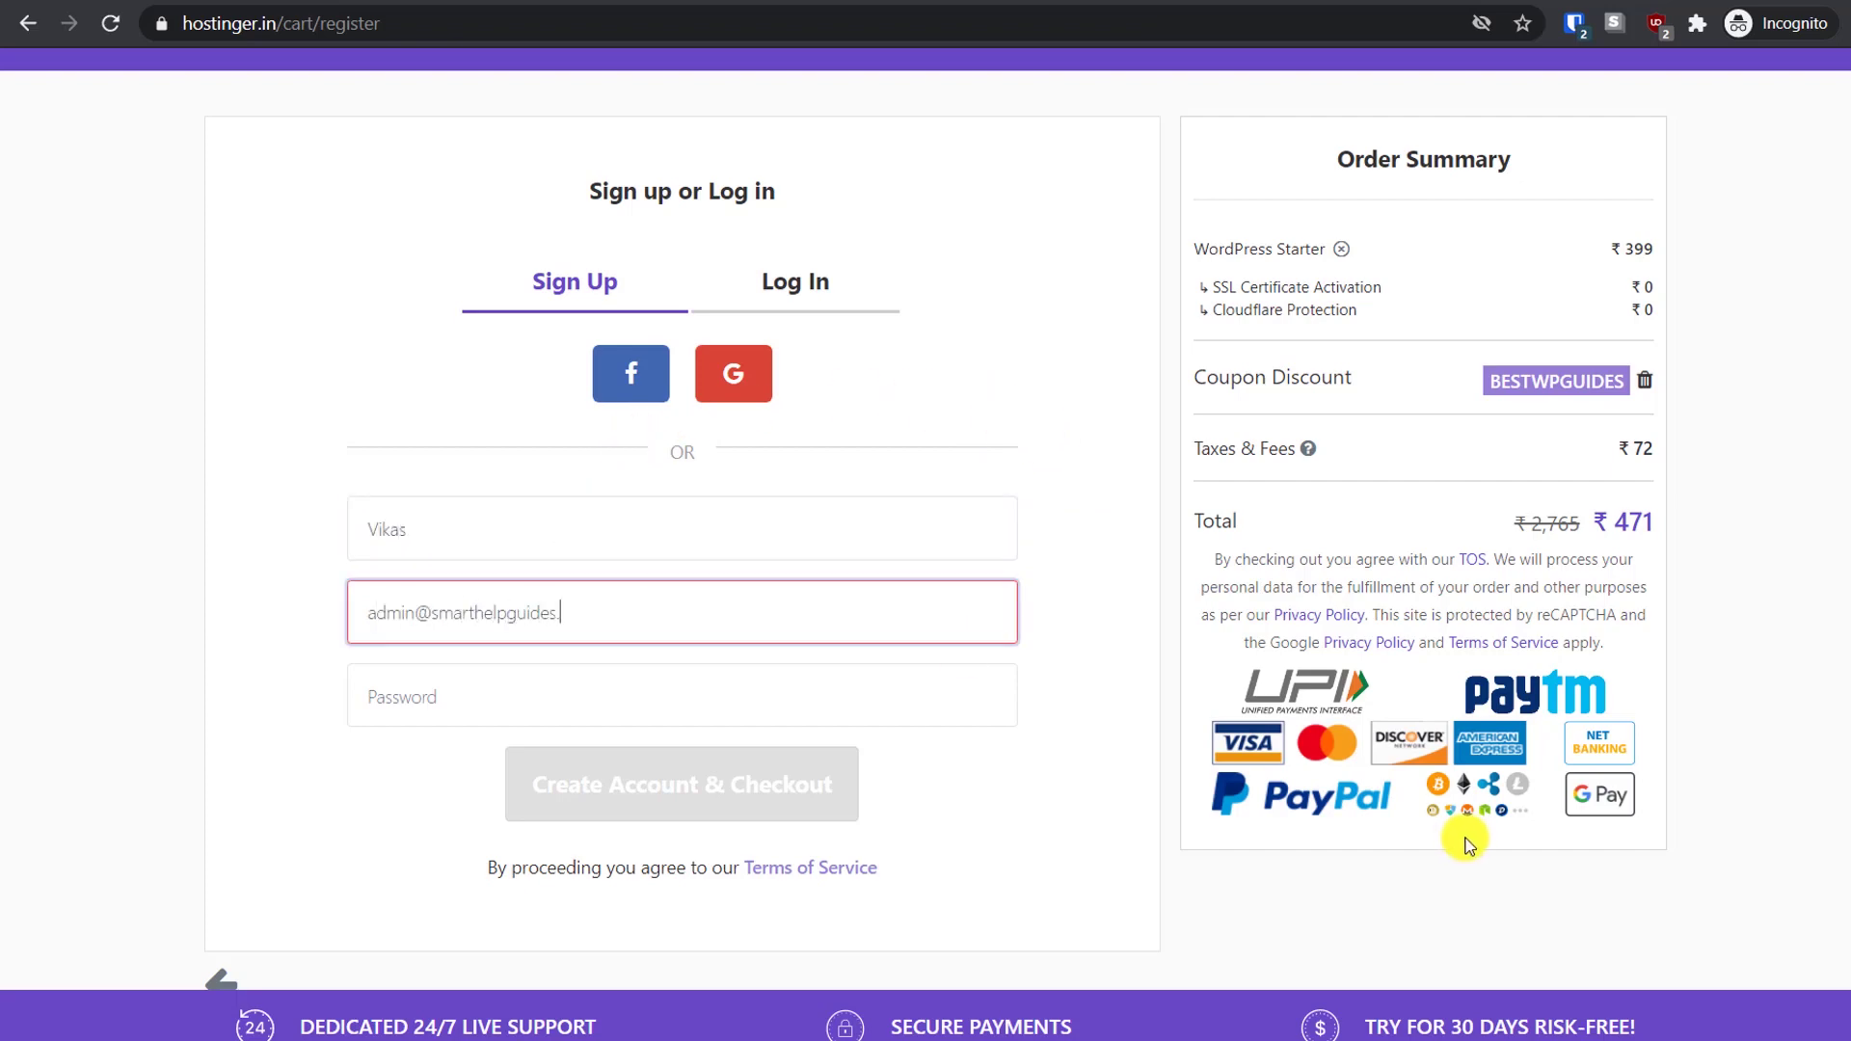
pyautogui.doubleClick(390, 612)
pyautogui.write('vikas')
pyautogui.press('Tab')
# Paste the account password, create the account, pay, and start the website setup
pyautogui.click(433, 670)
pyautogui.hotkey('ctrl', 'v')
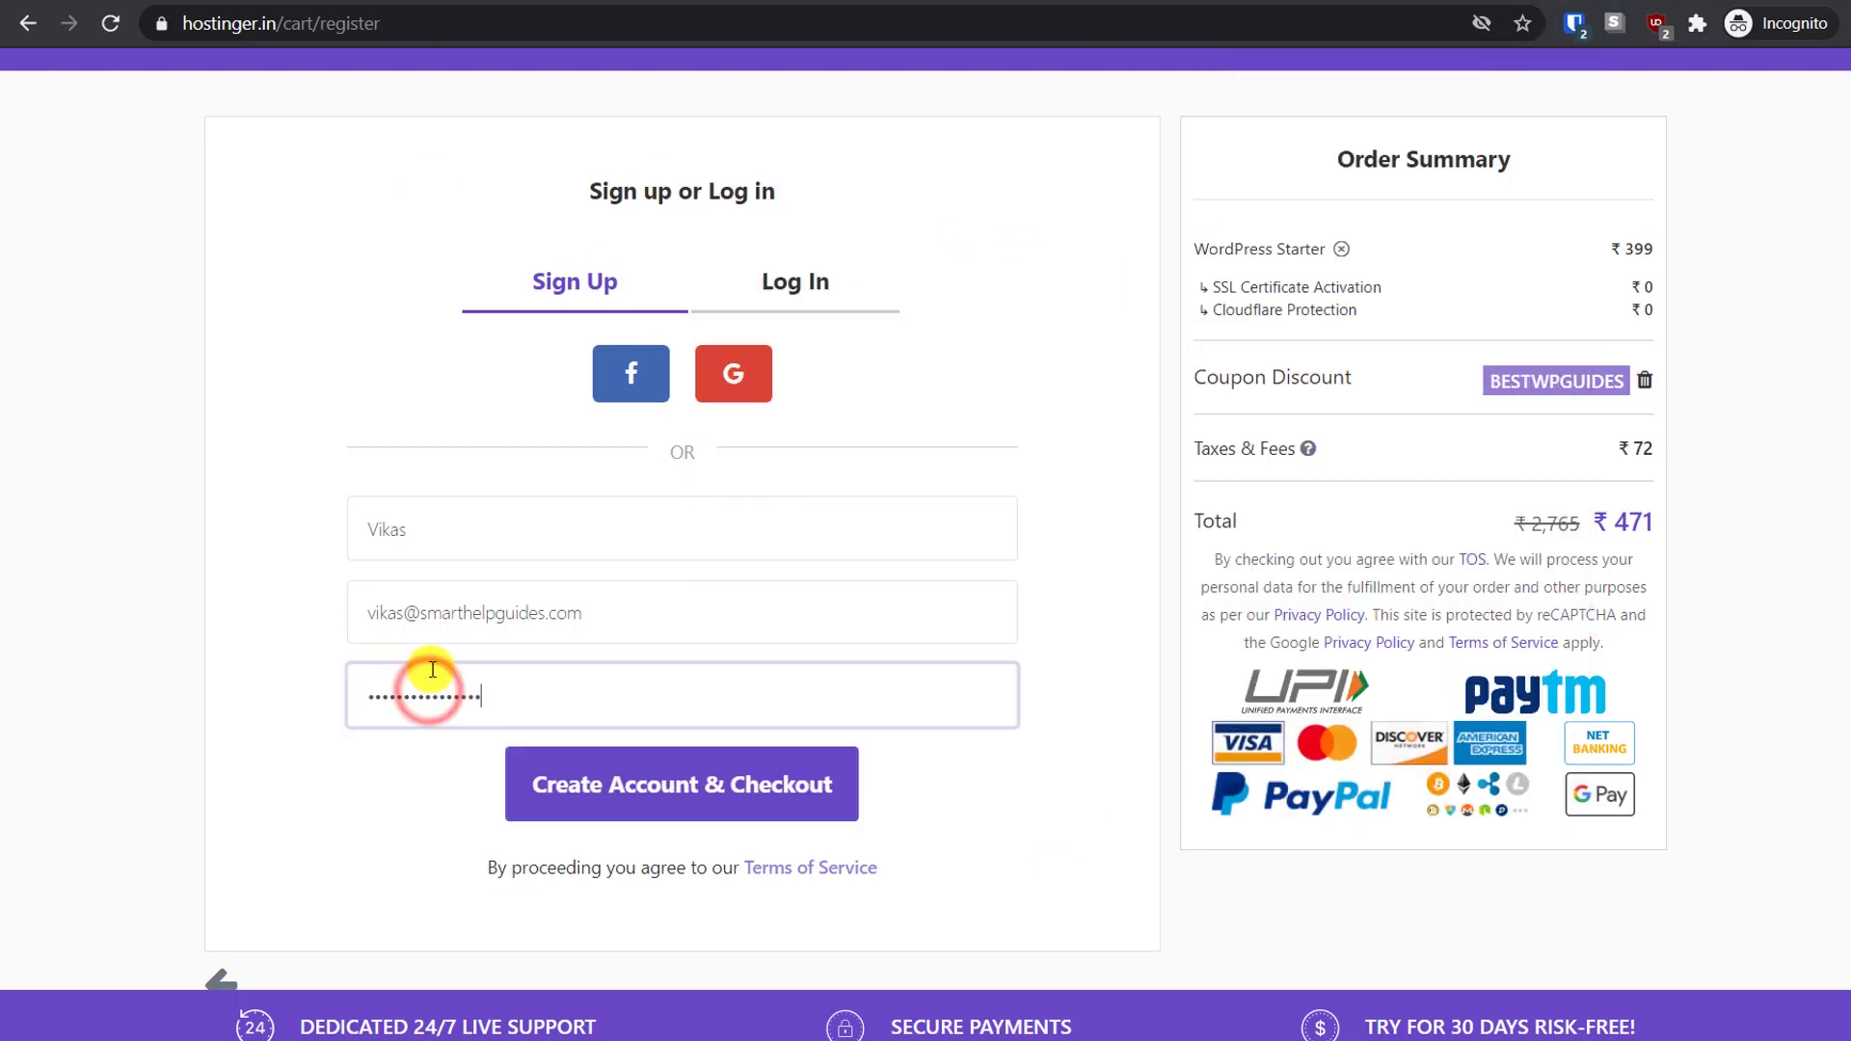
pyautogui.click(657, 803)
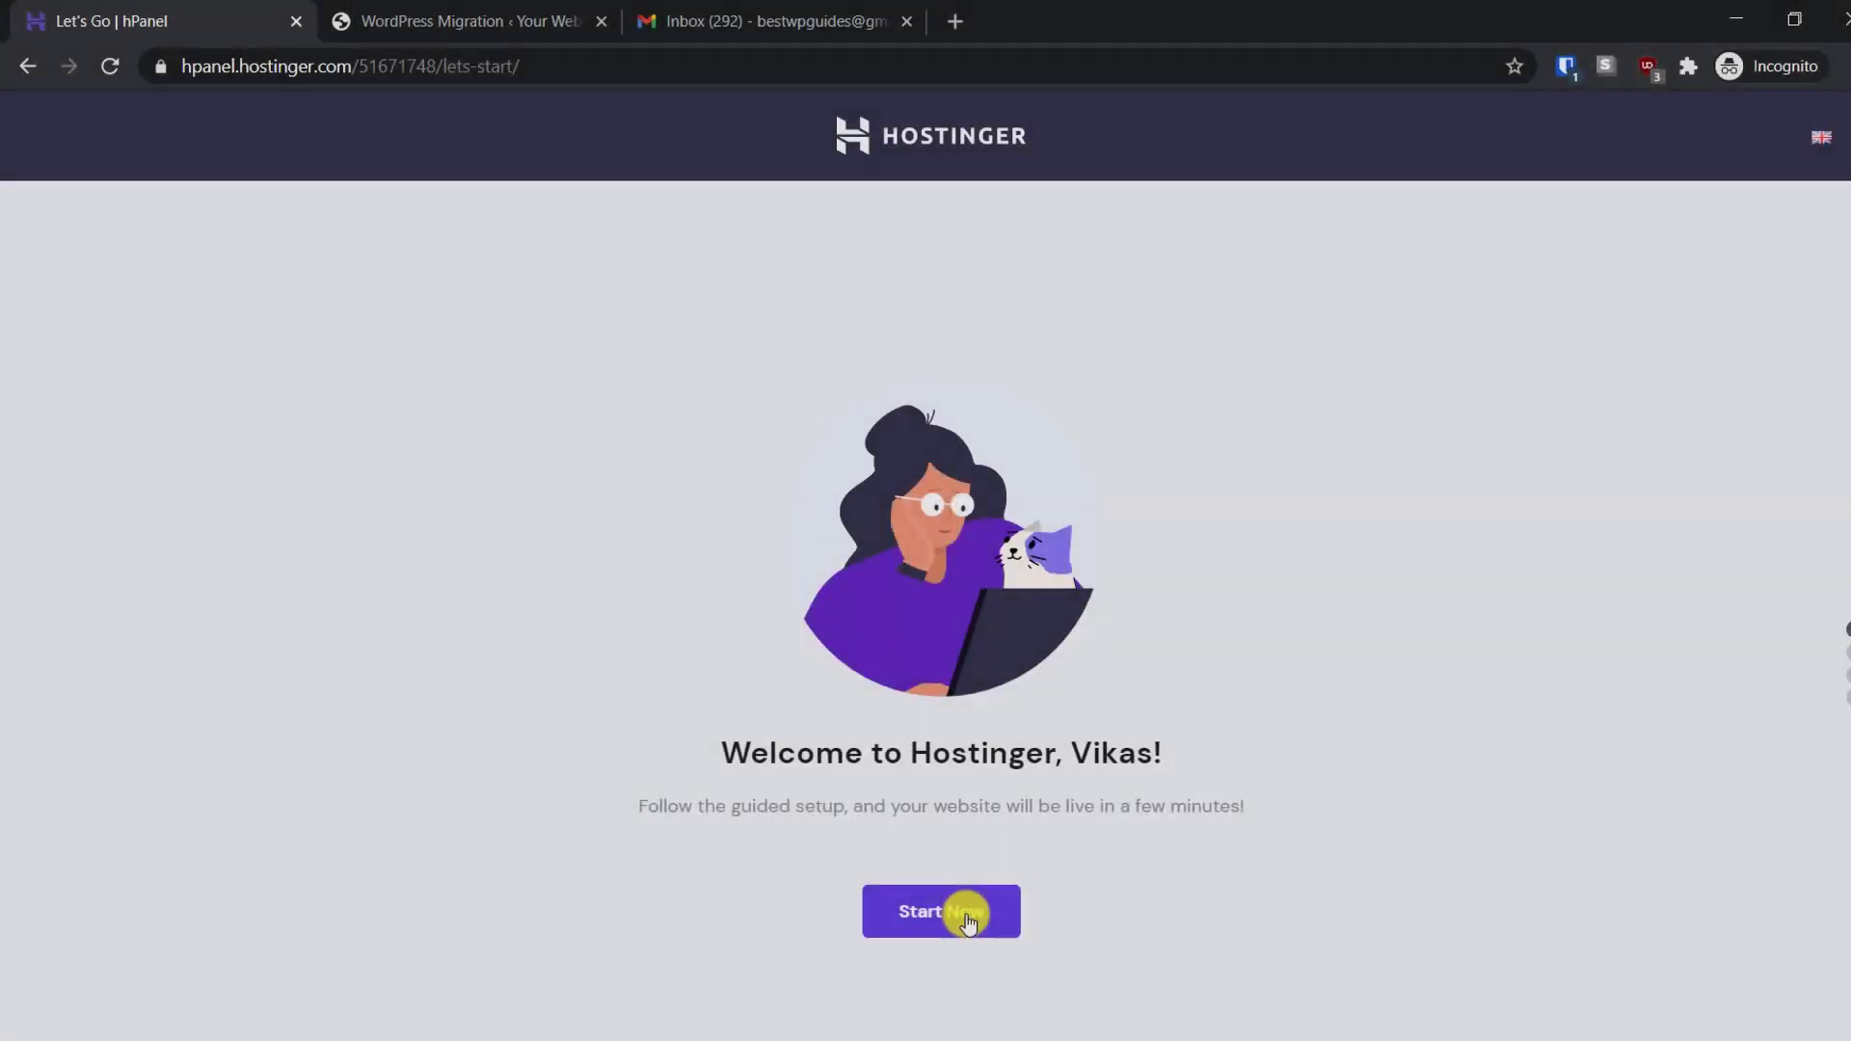
pyautogui.click(967, 921)
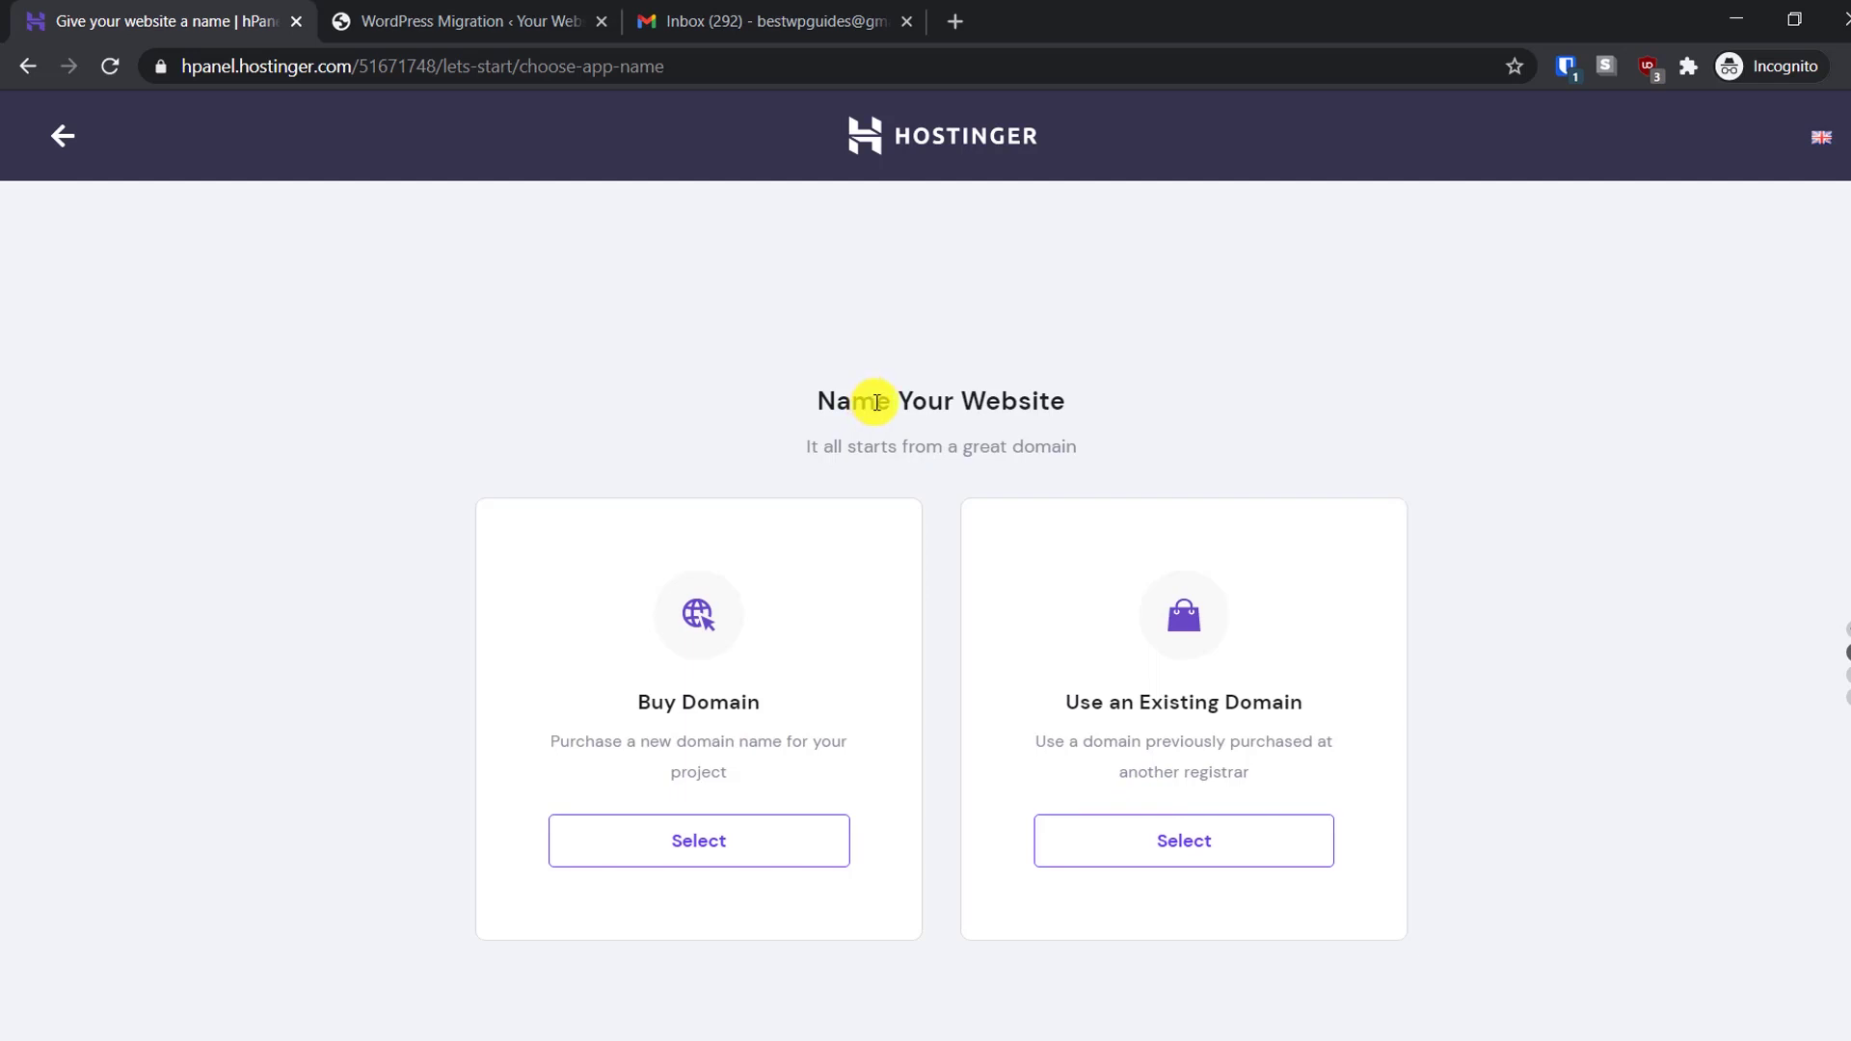
# Copy the bestwpdemo.xyz site address from the WordPress Migration tab
pyautogui.click(514, 18)
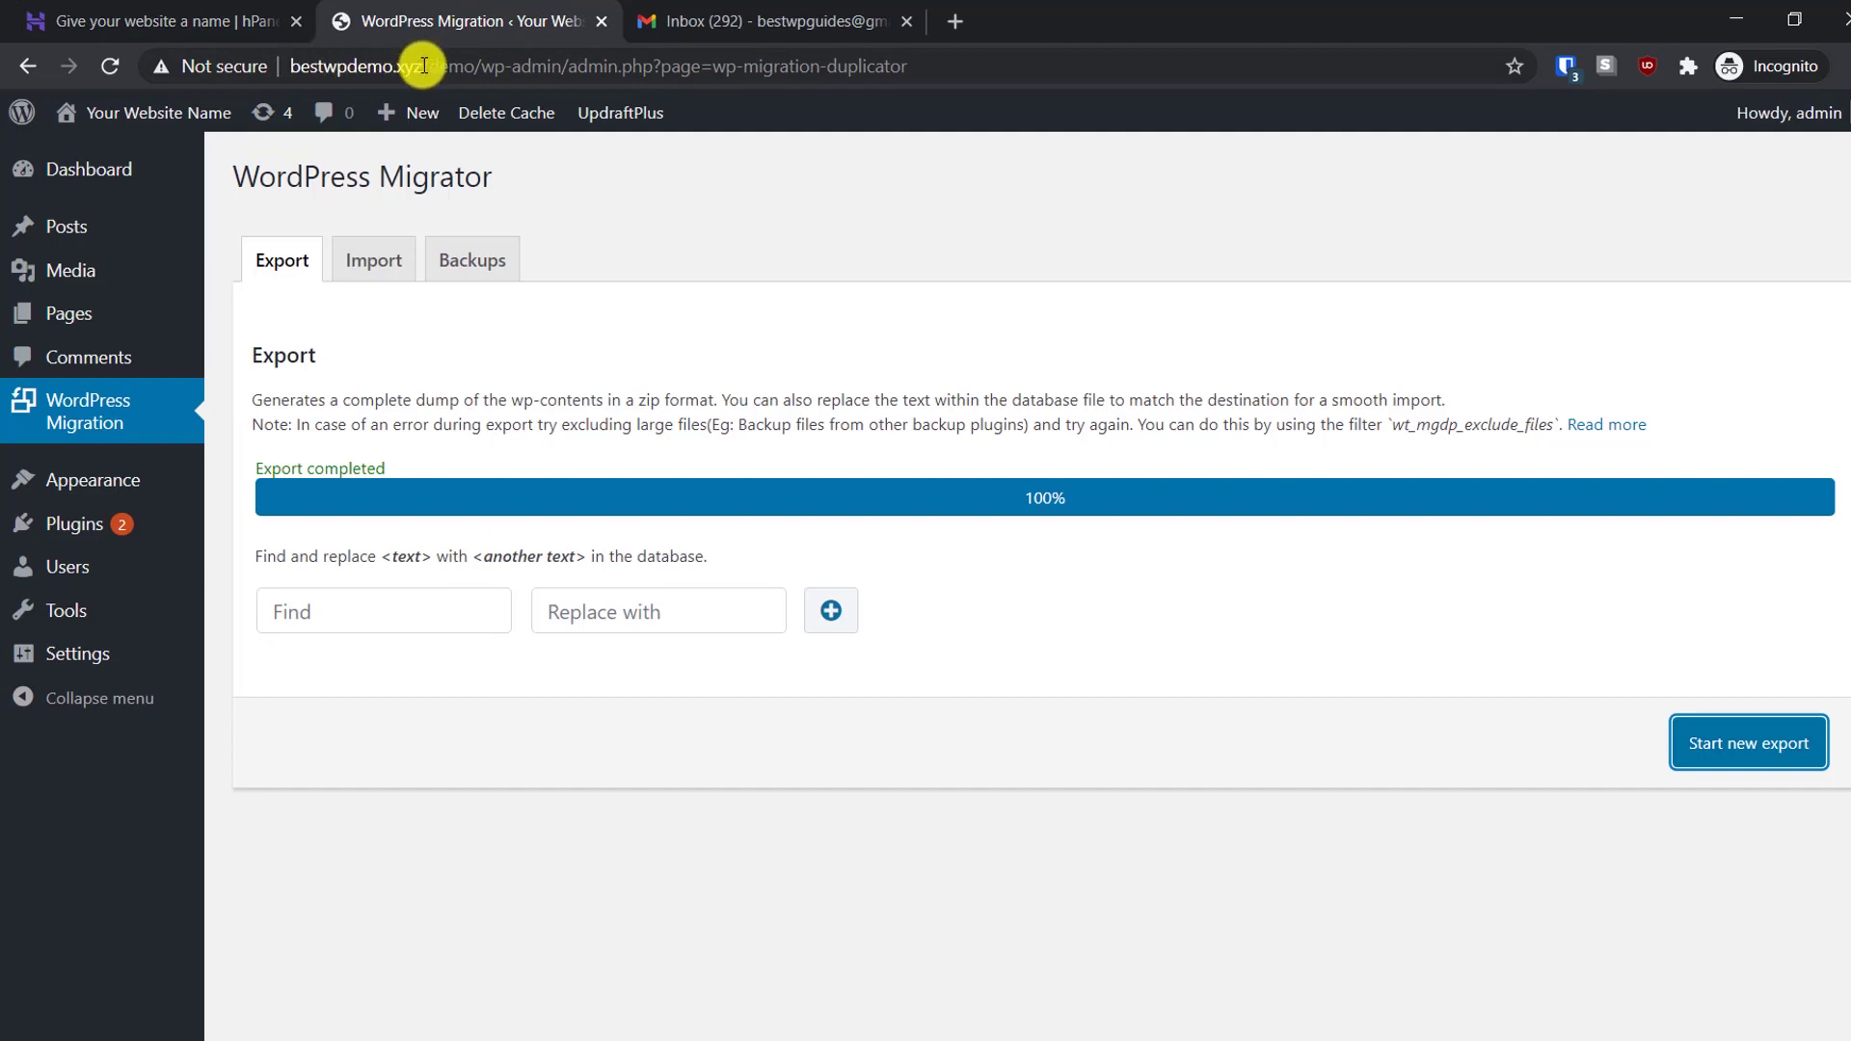
pyautogui.moveTo(424, 66); pyautogui.dragTo(296, 64)
pyautogui.rightClick(299, 62)
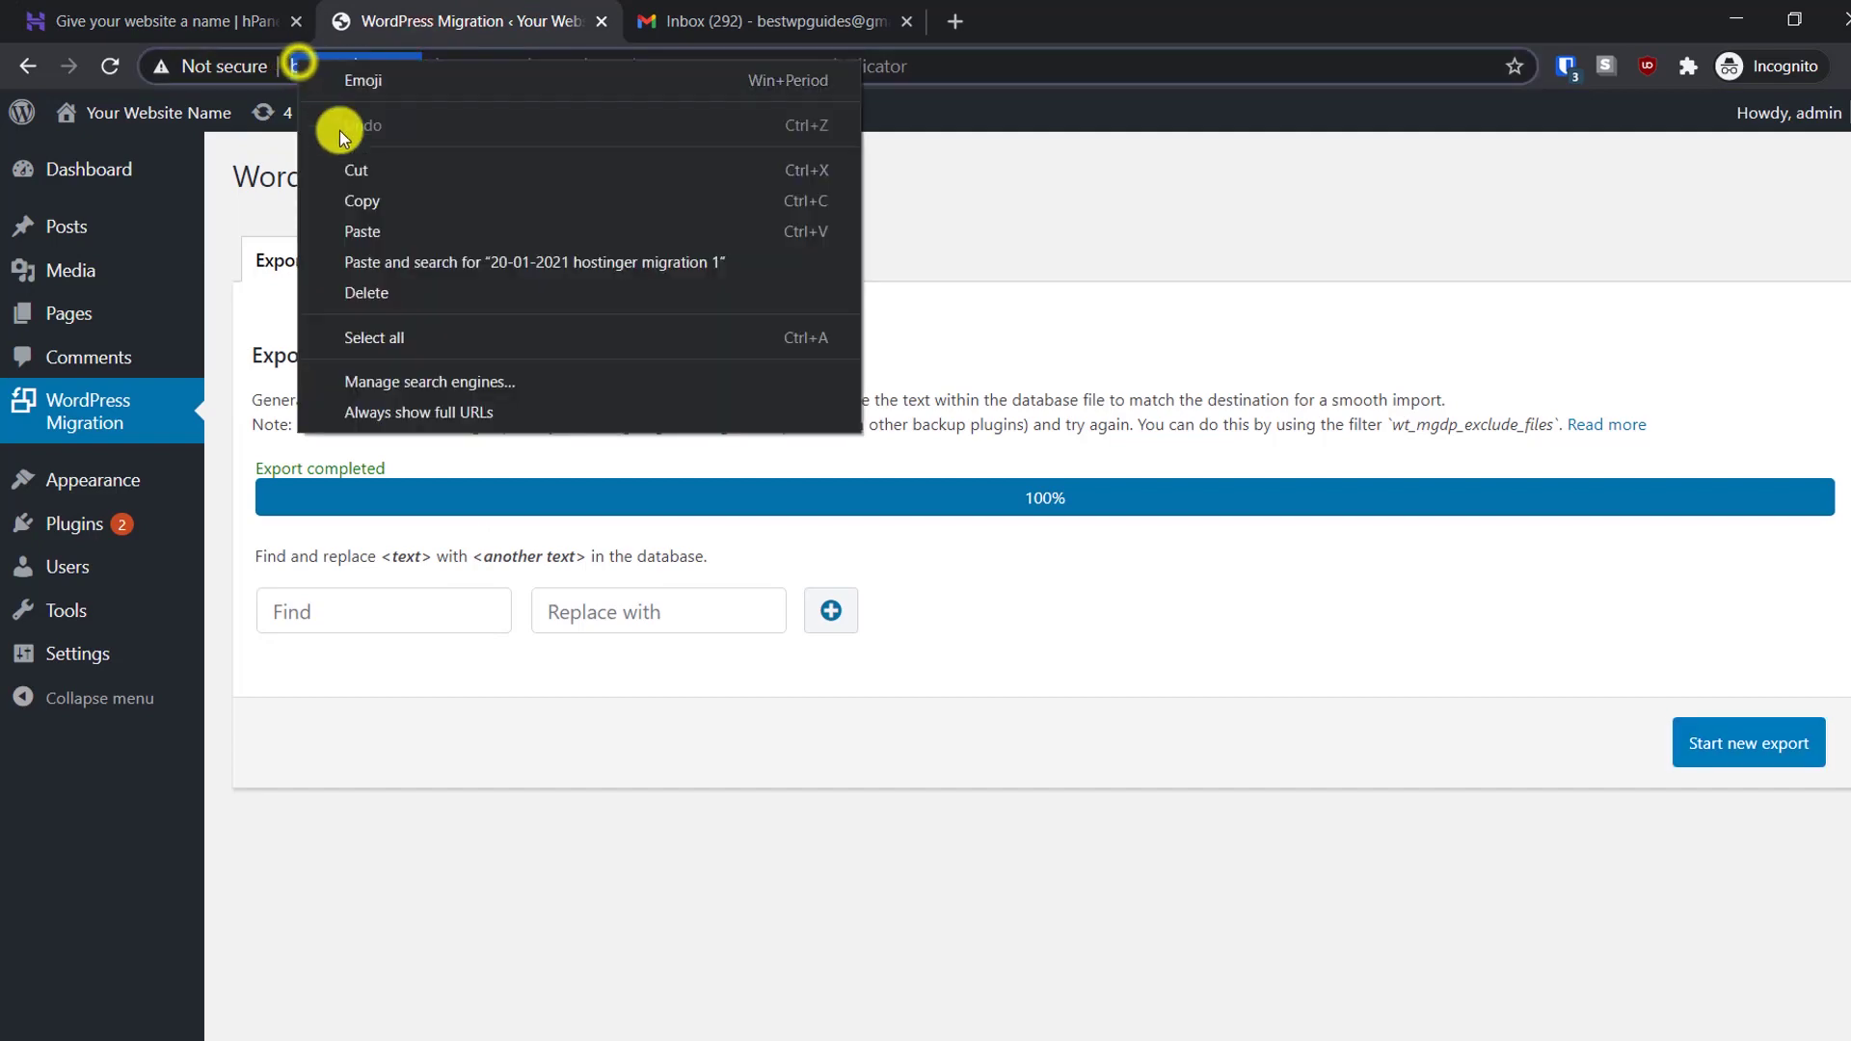
pyautogui.click(350, 198)
pyautogui.click(226, 13)
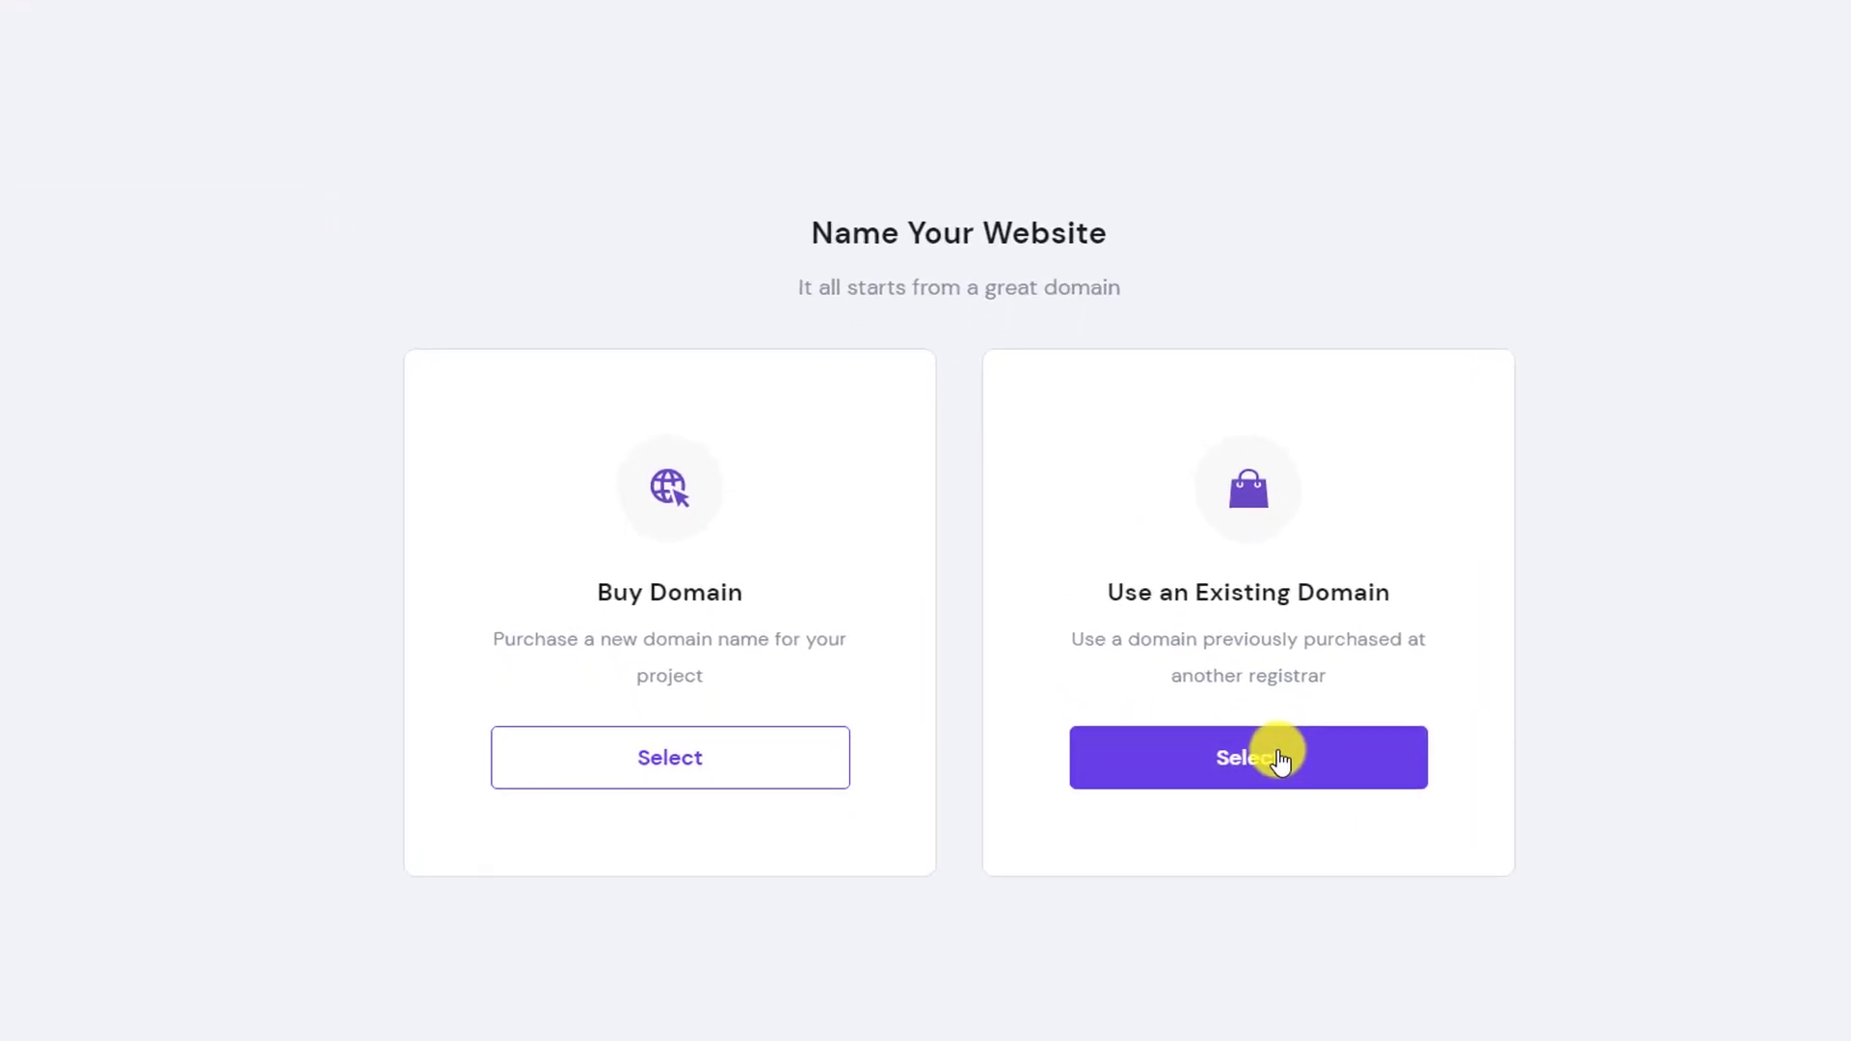
pyautogui.click(1279, 757)
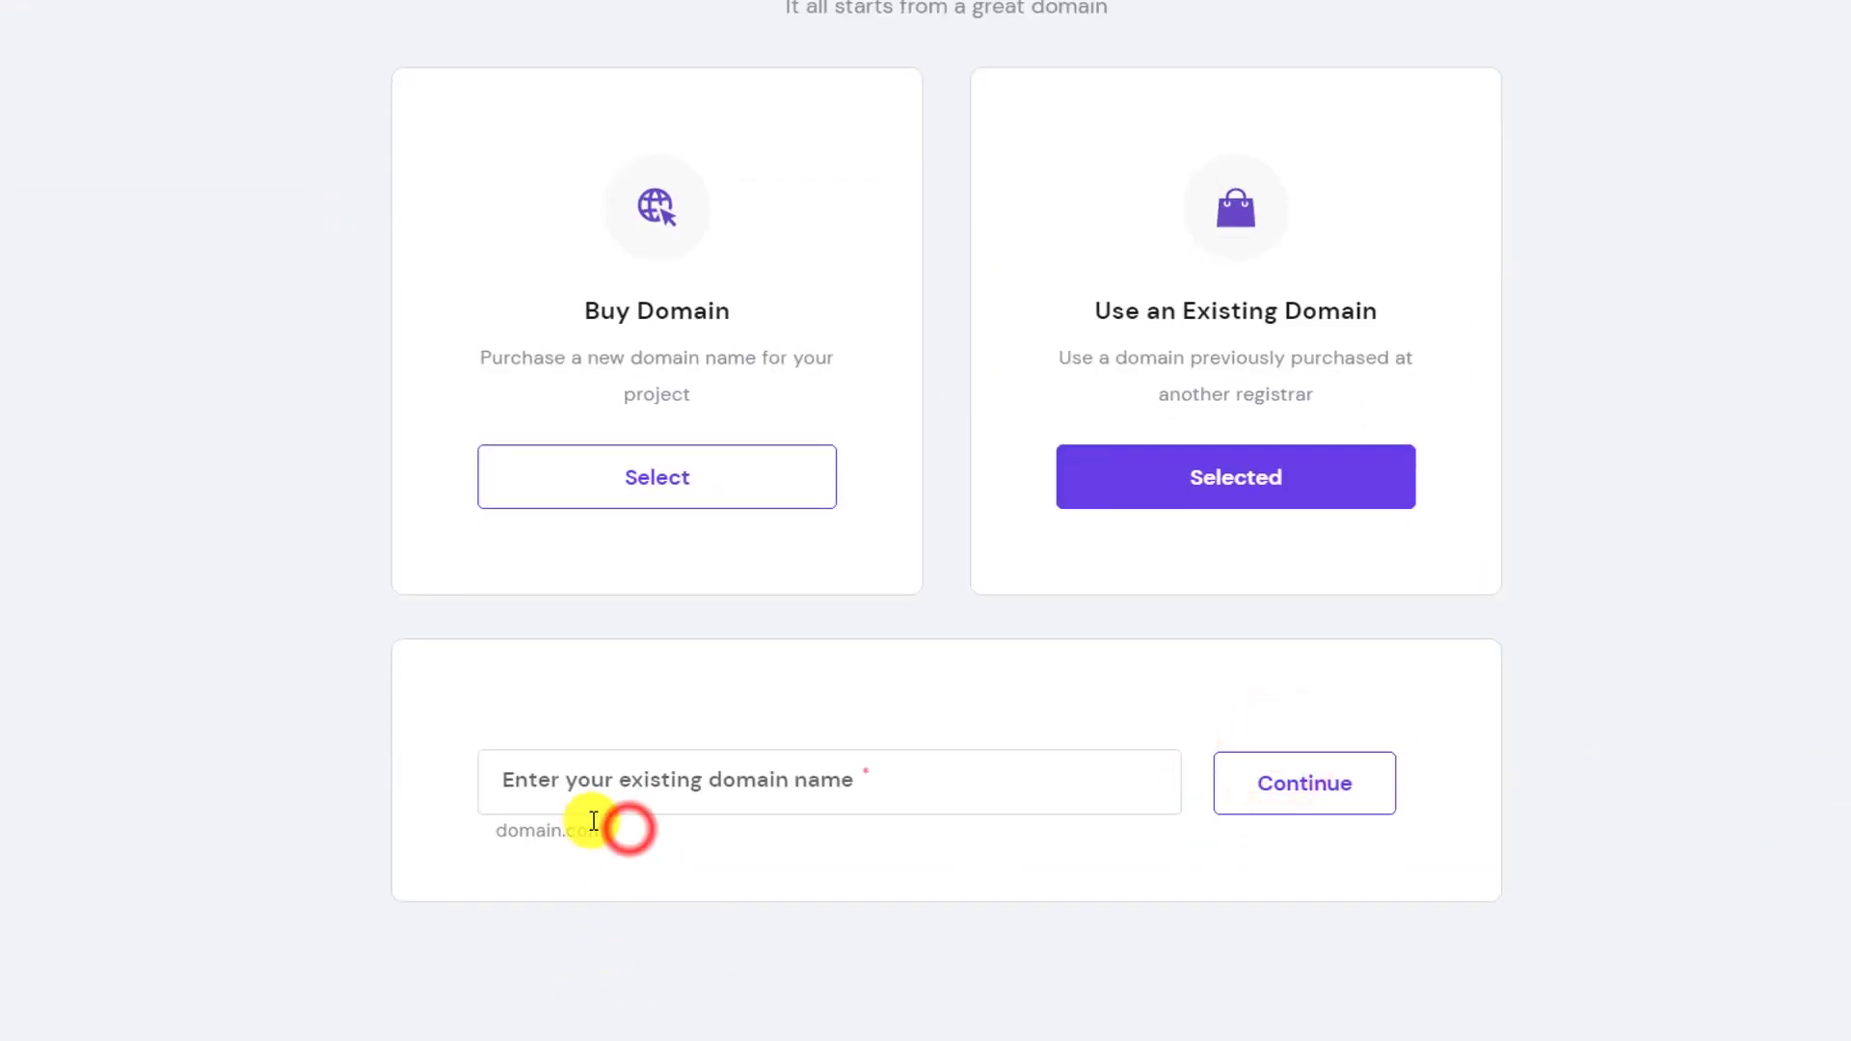
pyautogui.click(611, 789)
pyautogui.hotkey('ctrl', 'v')
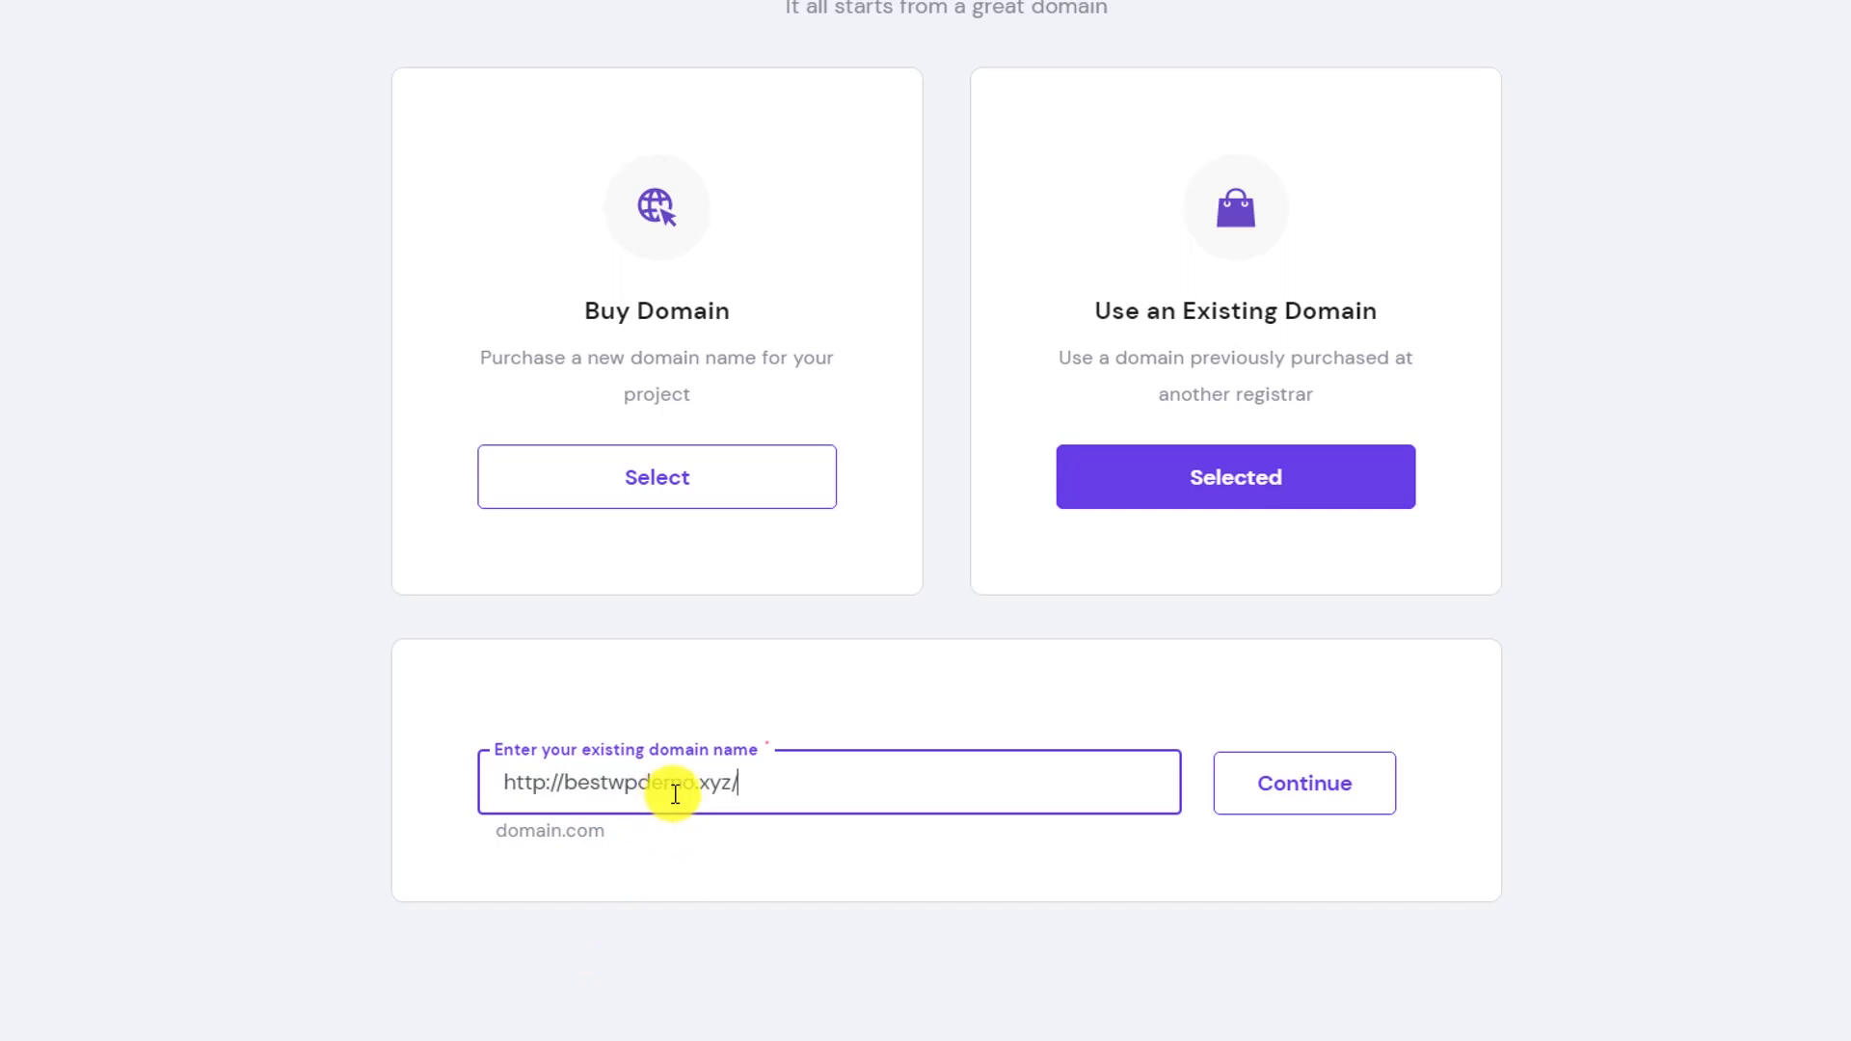
pyautogui.moveTo(562, 781); pyautogui.dragTo(372, 796)
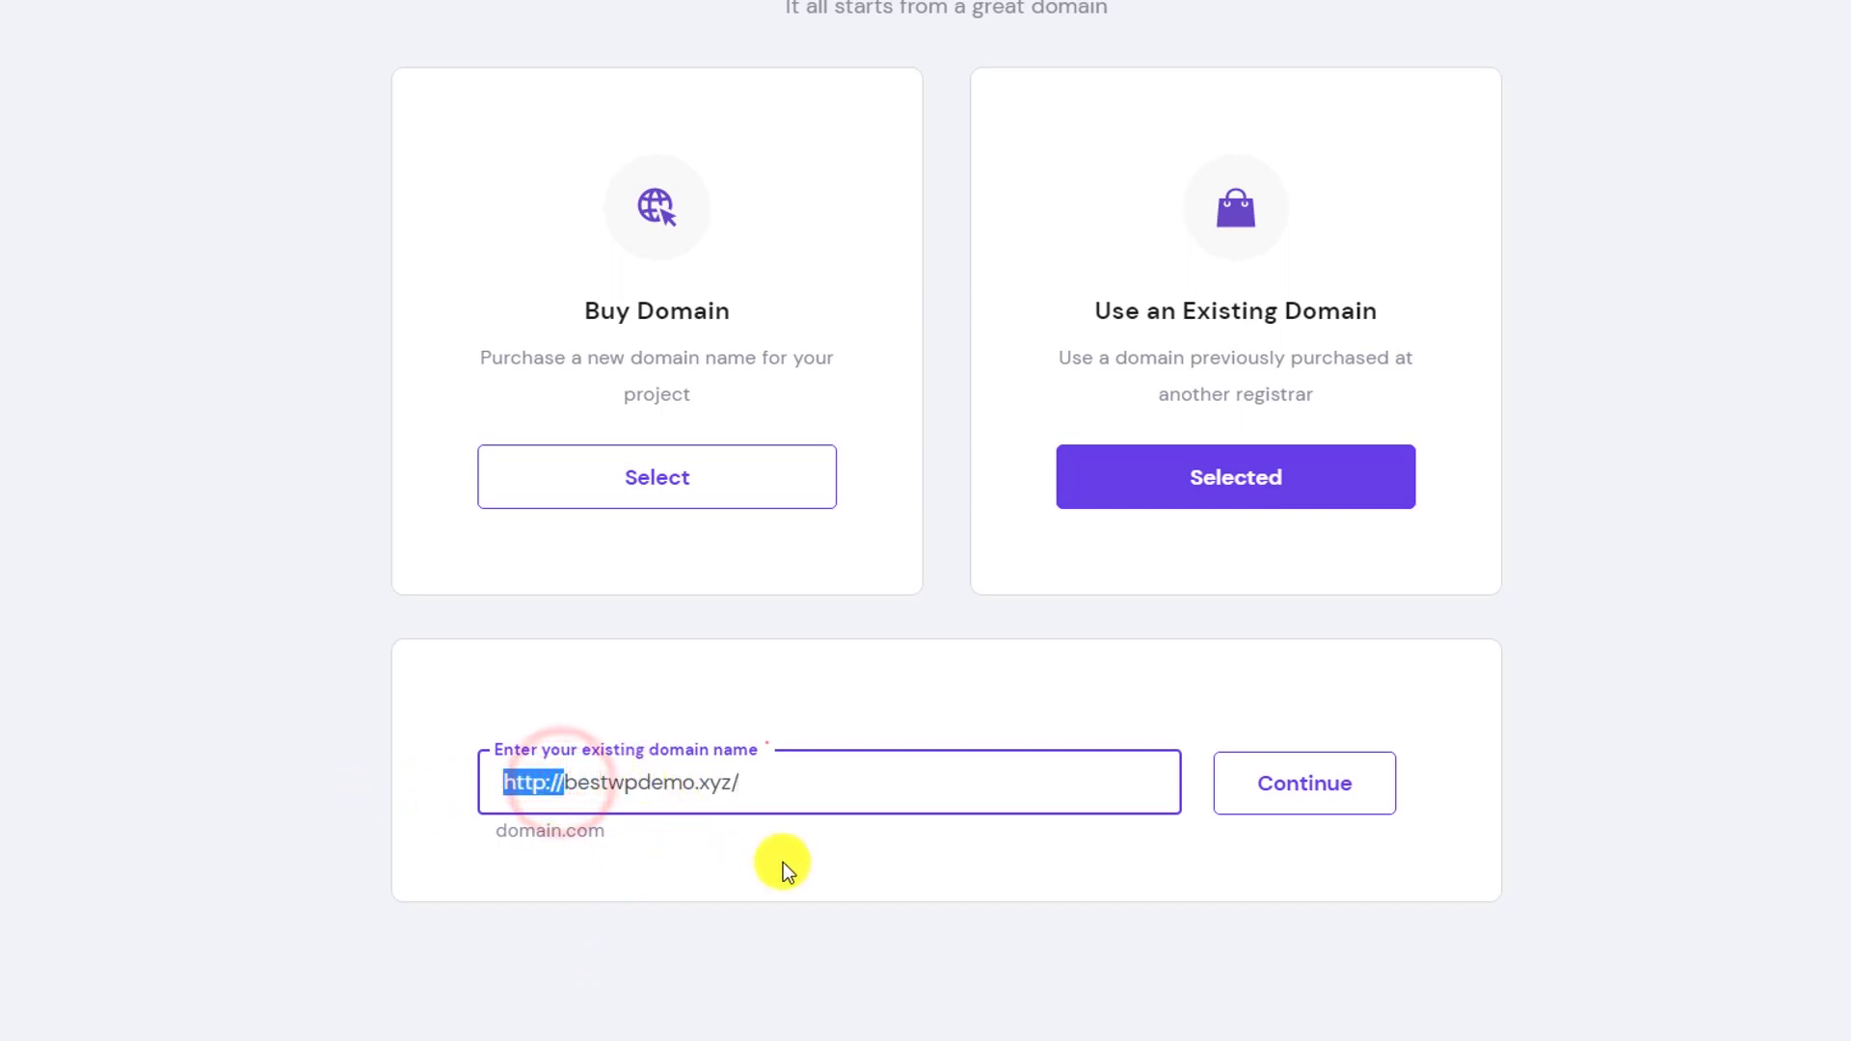
pyautogui.press('BackSpace')
pyautogui.click(793, 772)
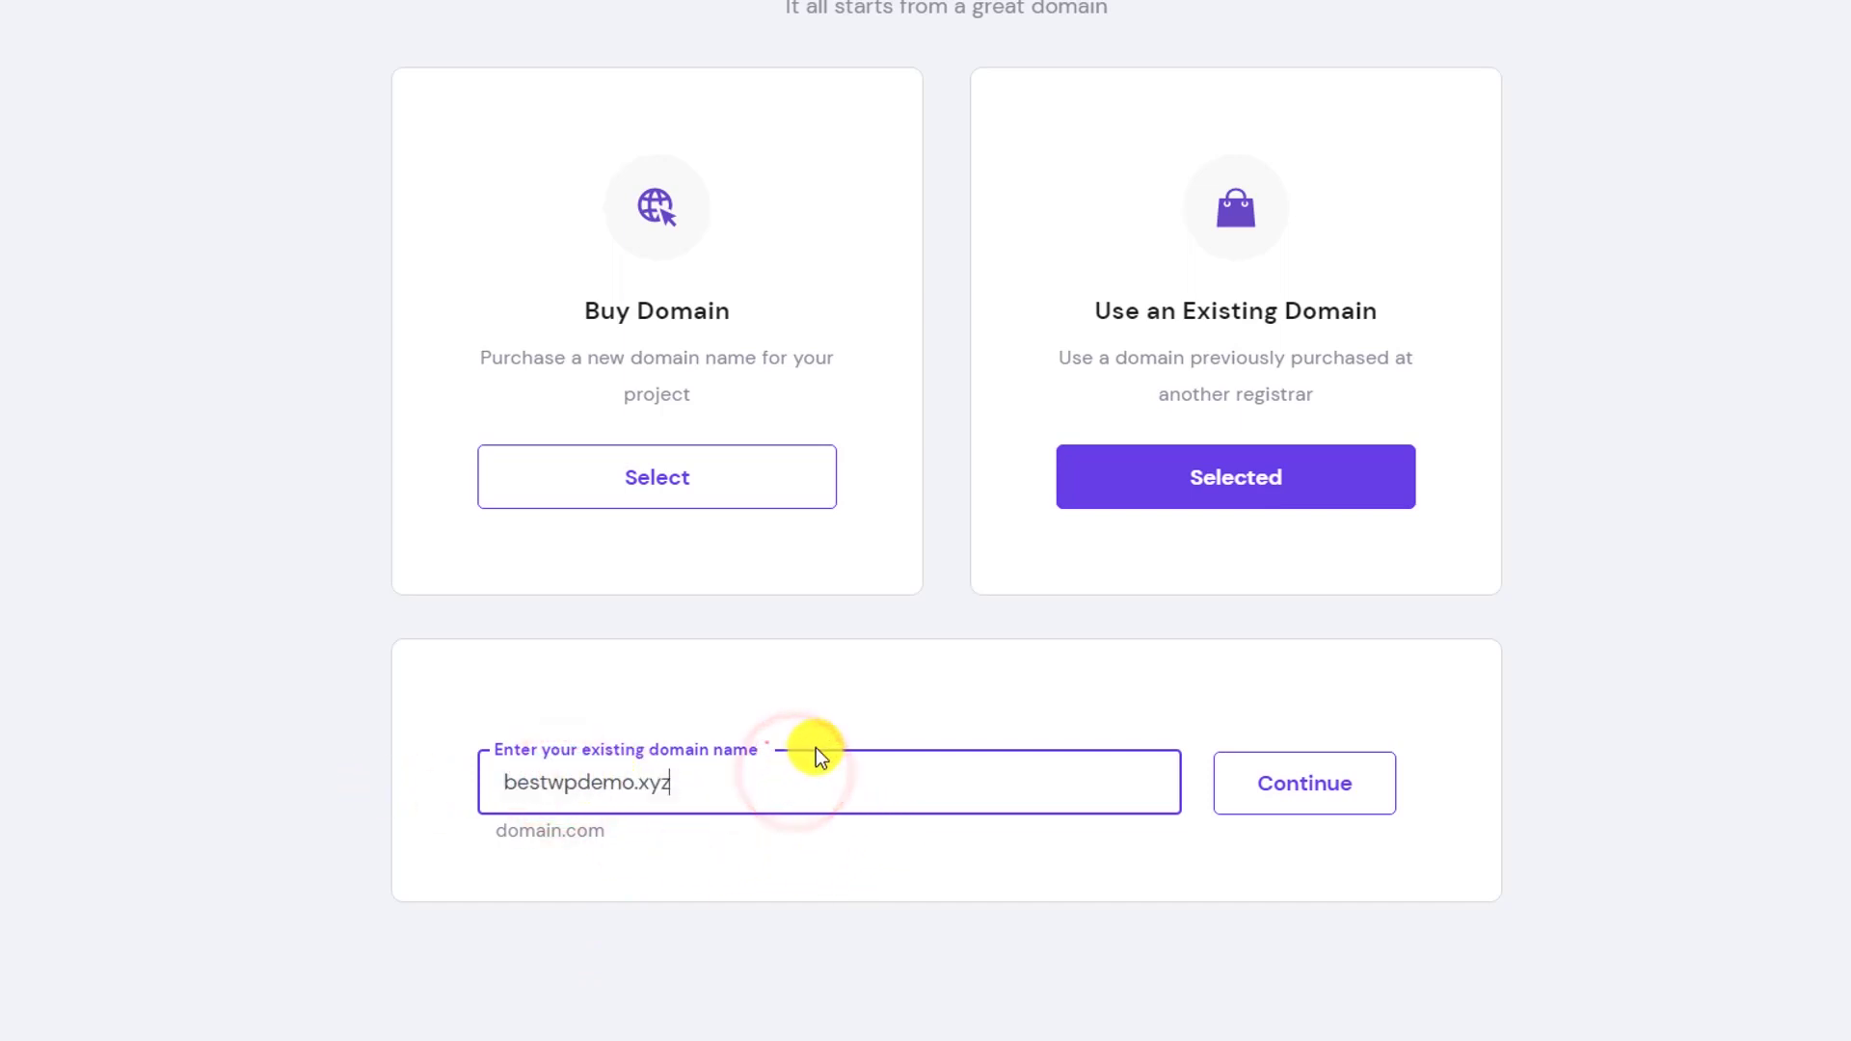
pyautogui.press('BackSpace')
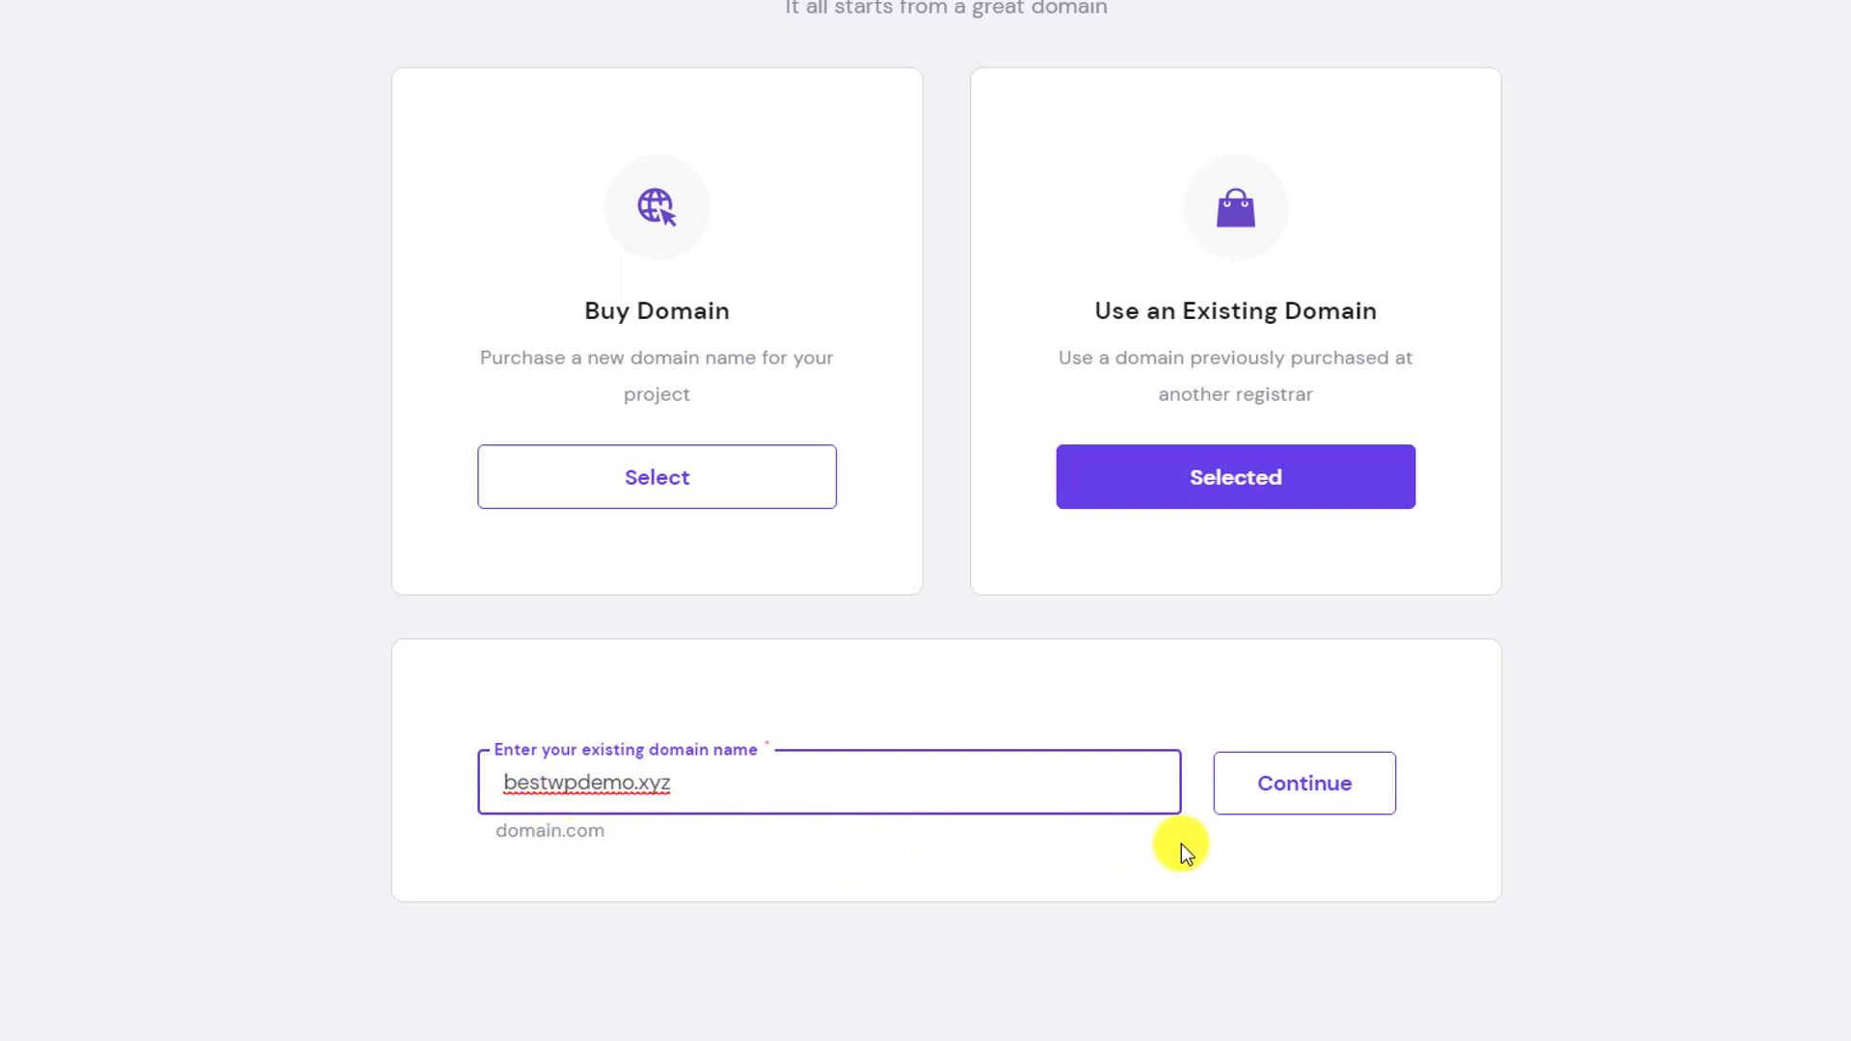
pyautogui.click(1311, 796)
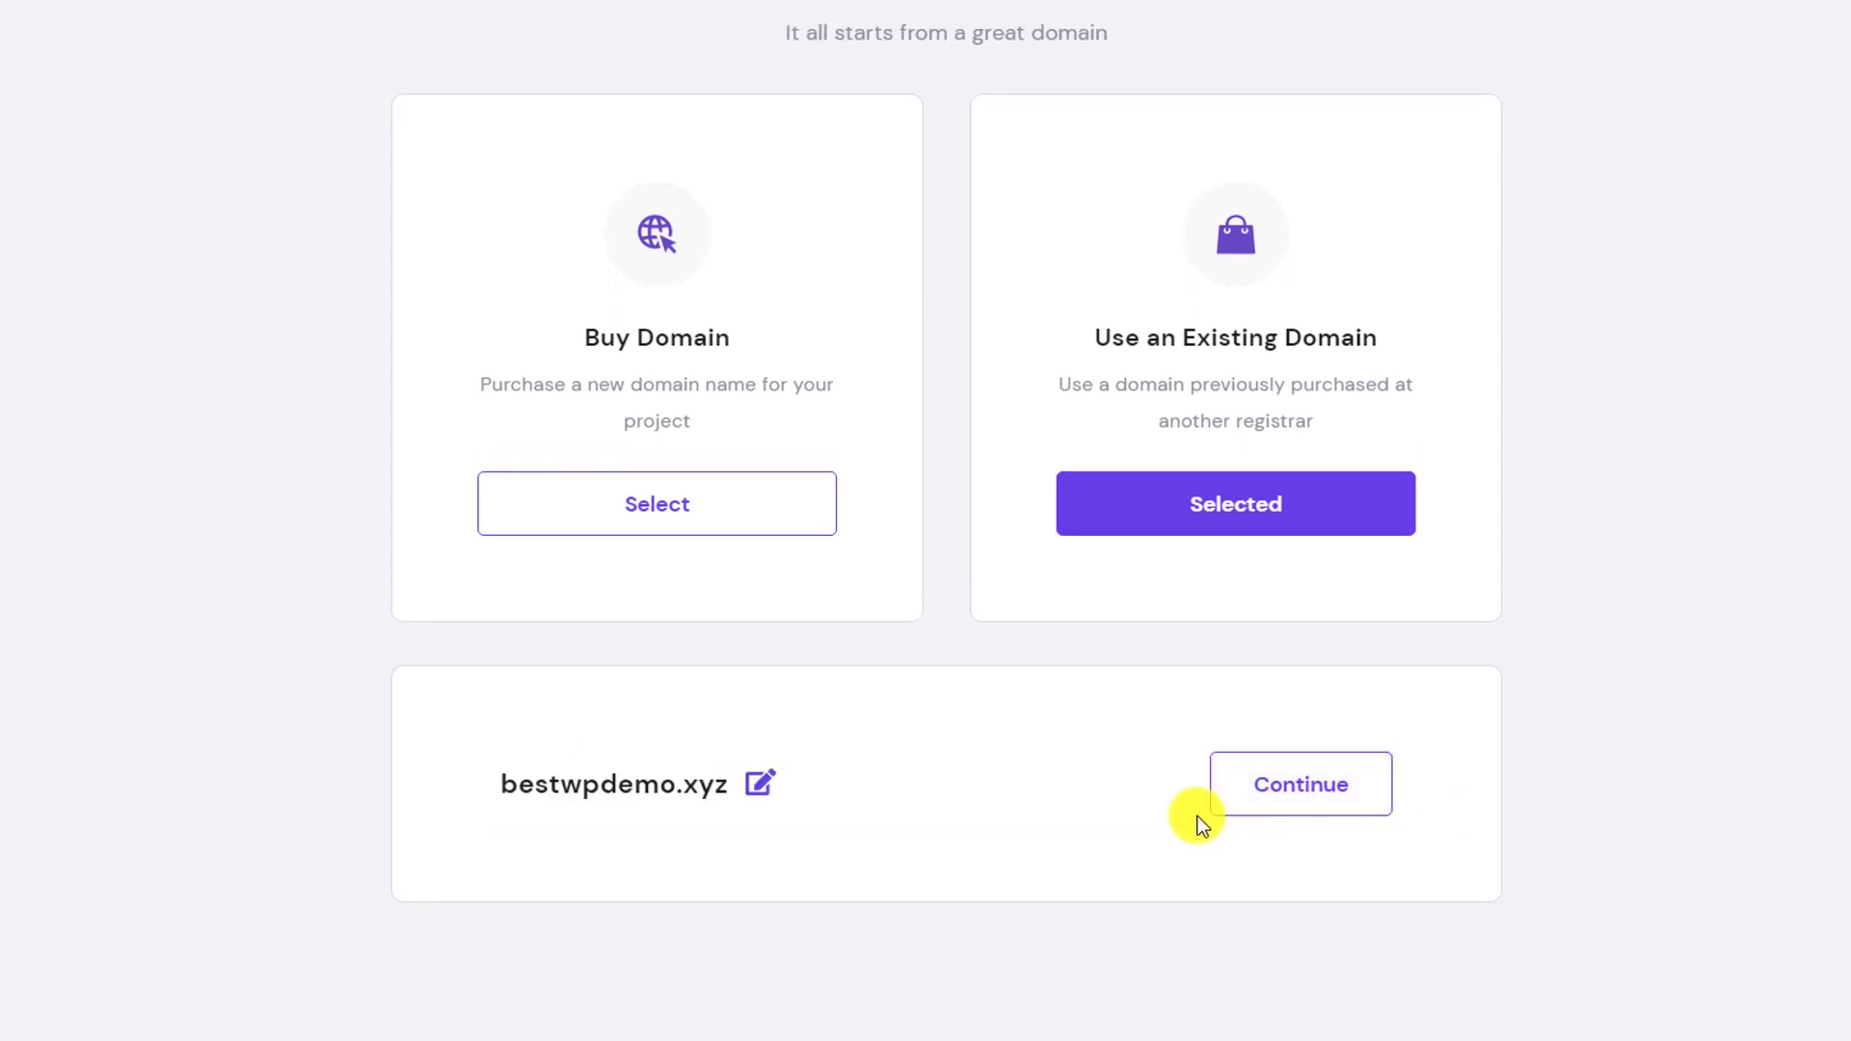
pyautogui.click(1327, 772)
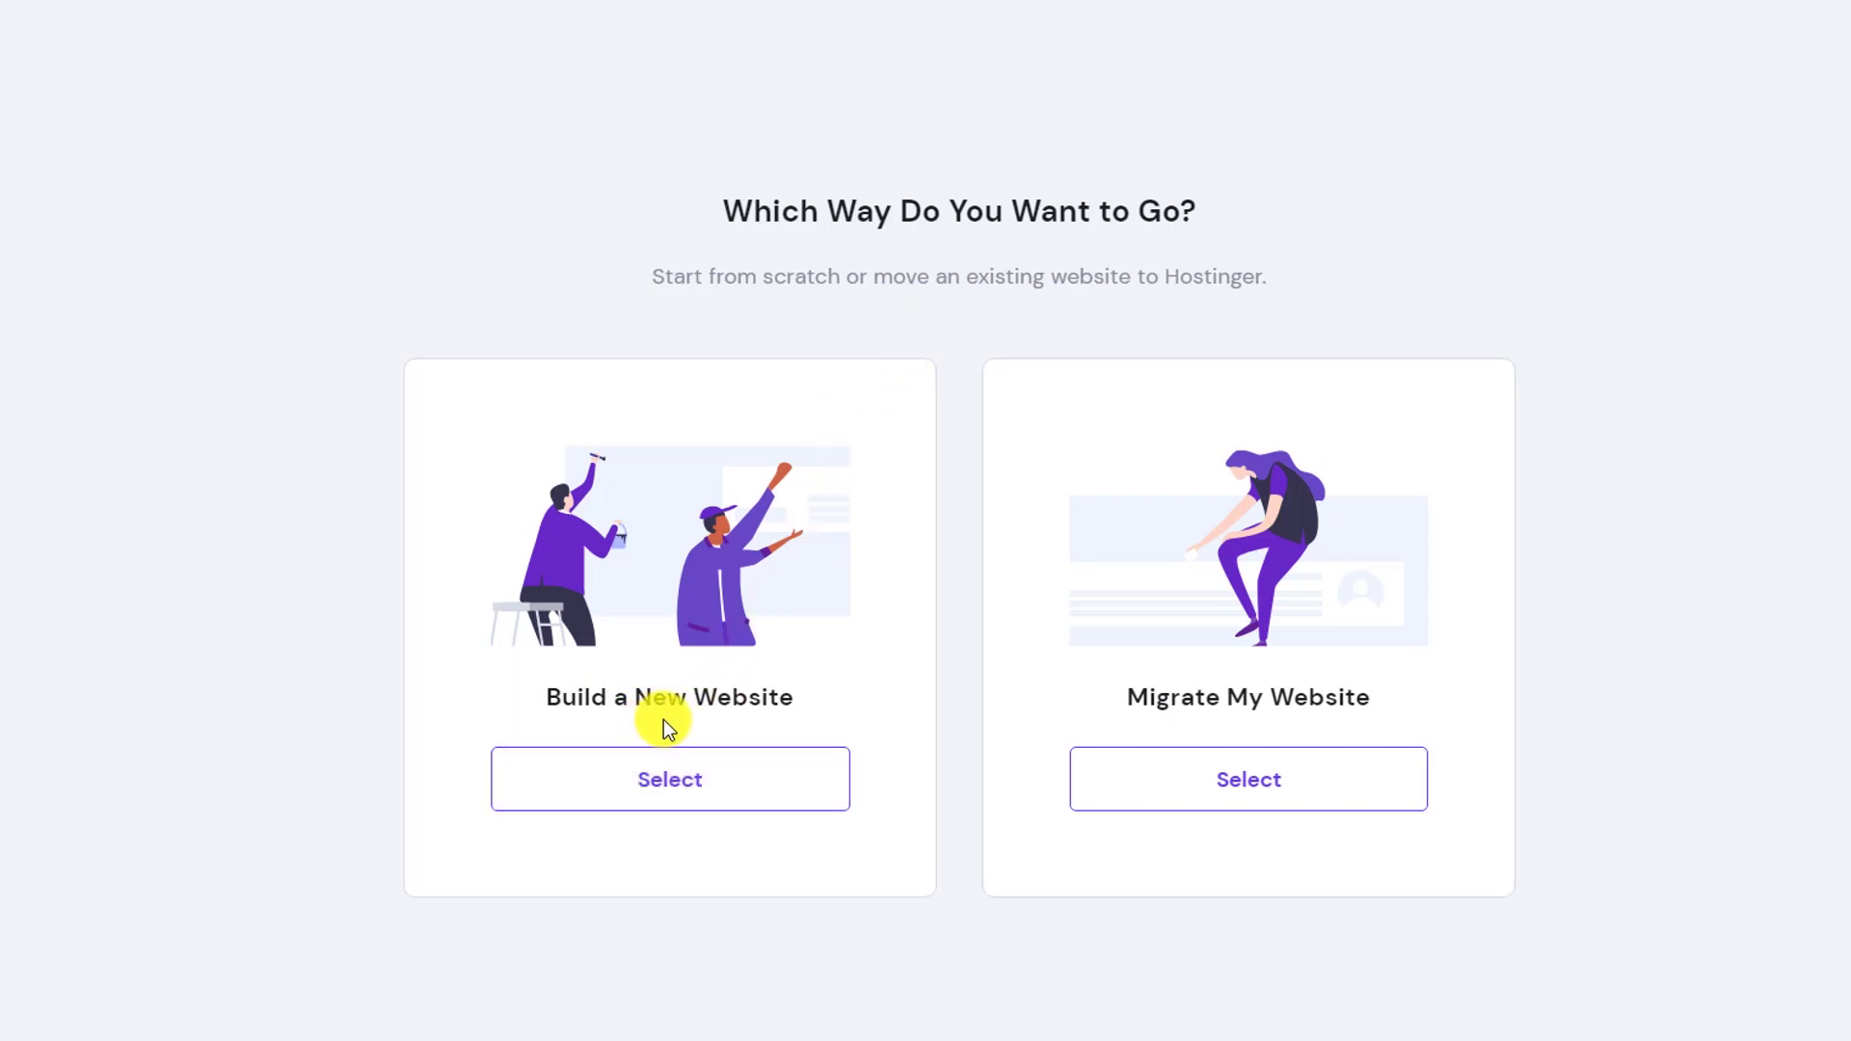
# Choose Build a New Website and insert '+demo' into the admin e-mail before the @
pyautogui.click(633, 768)
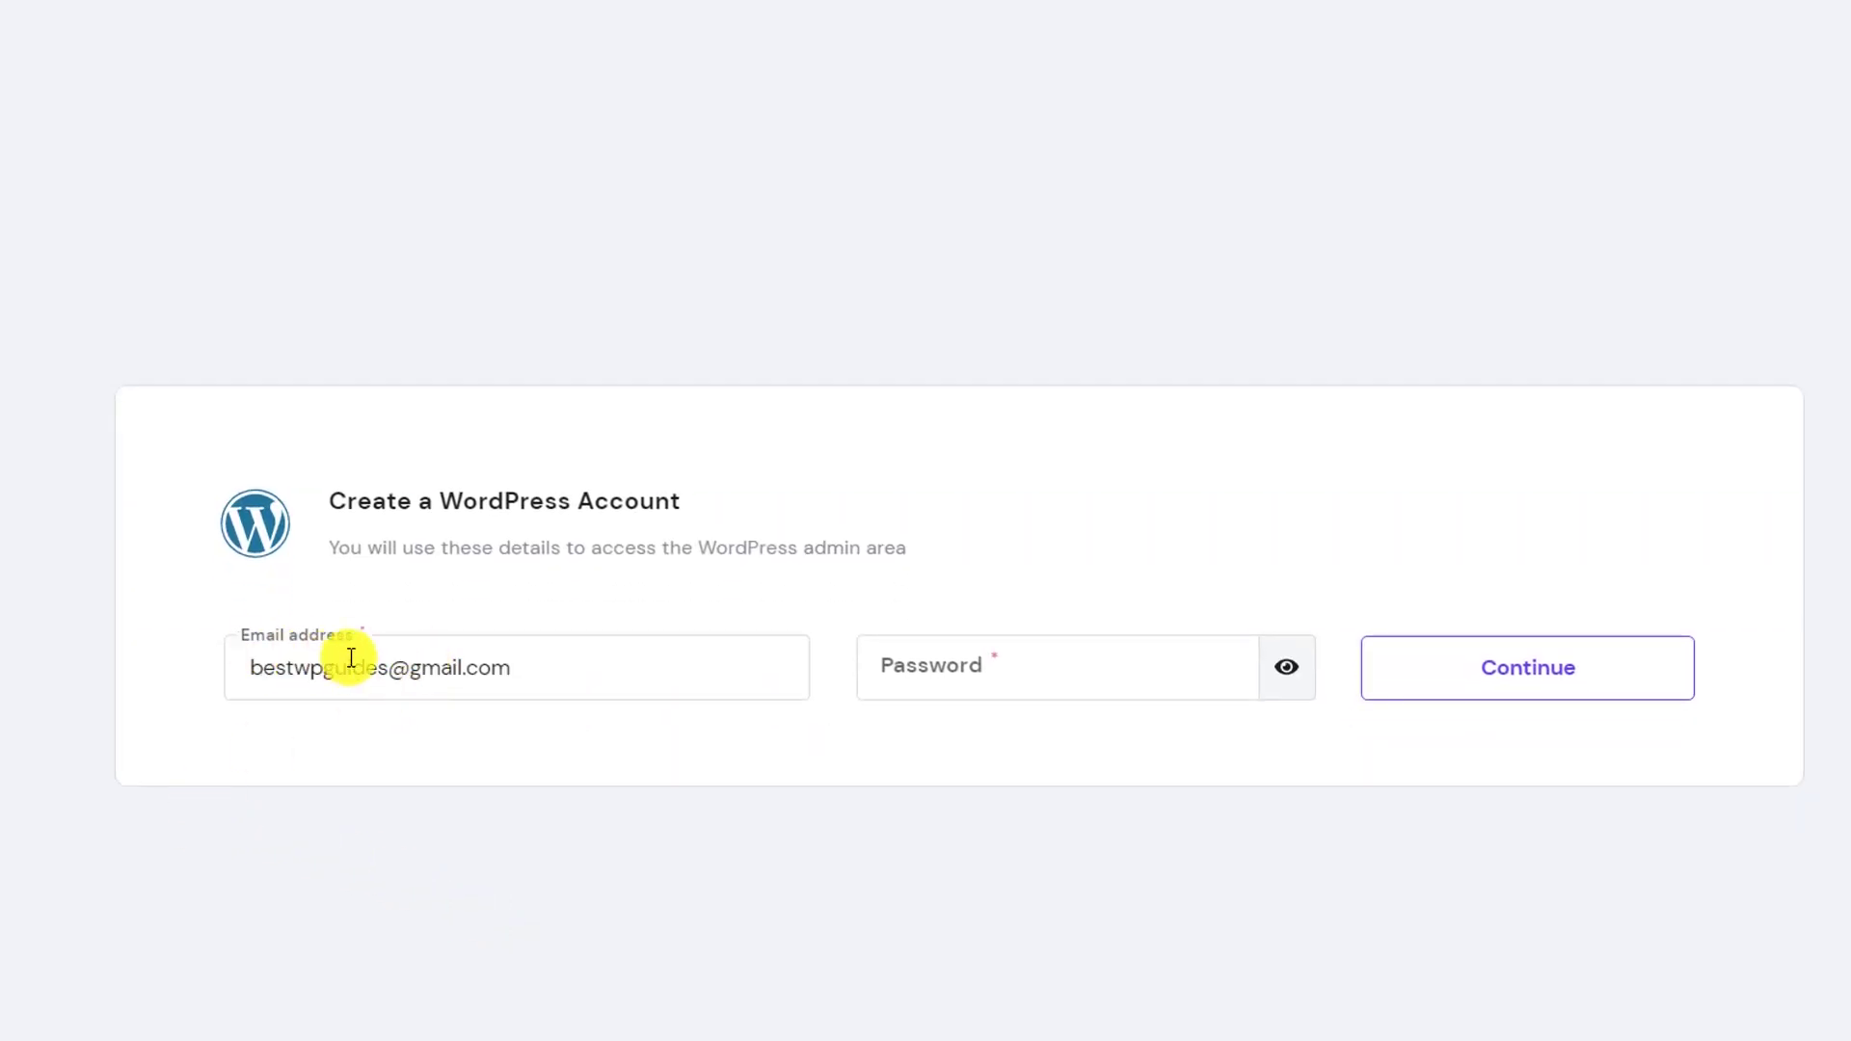
pyautogui.click(347, 659)
pyautogui.click(386, 665)
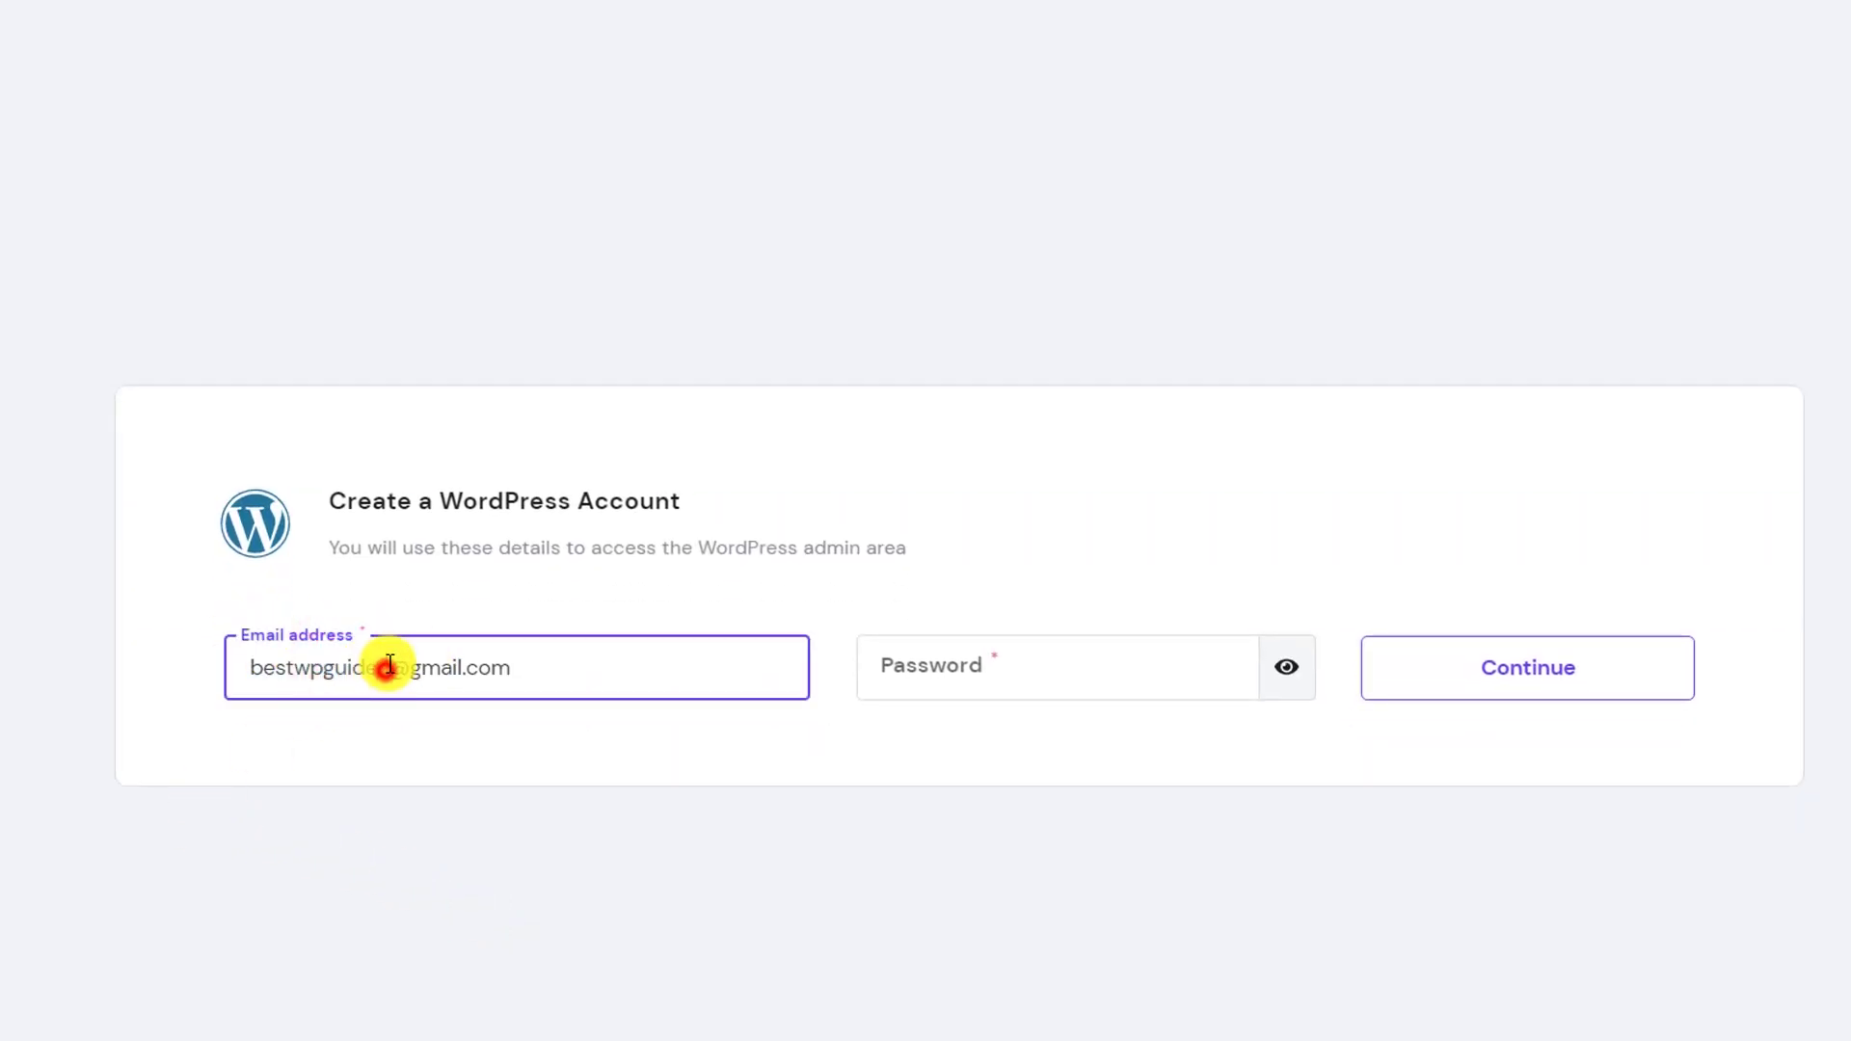
pyautogui.write('+demo')
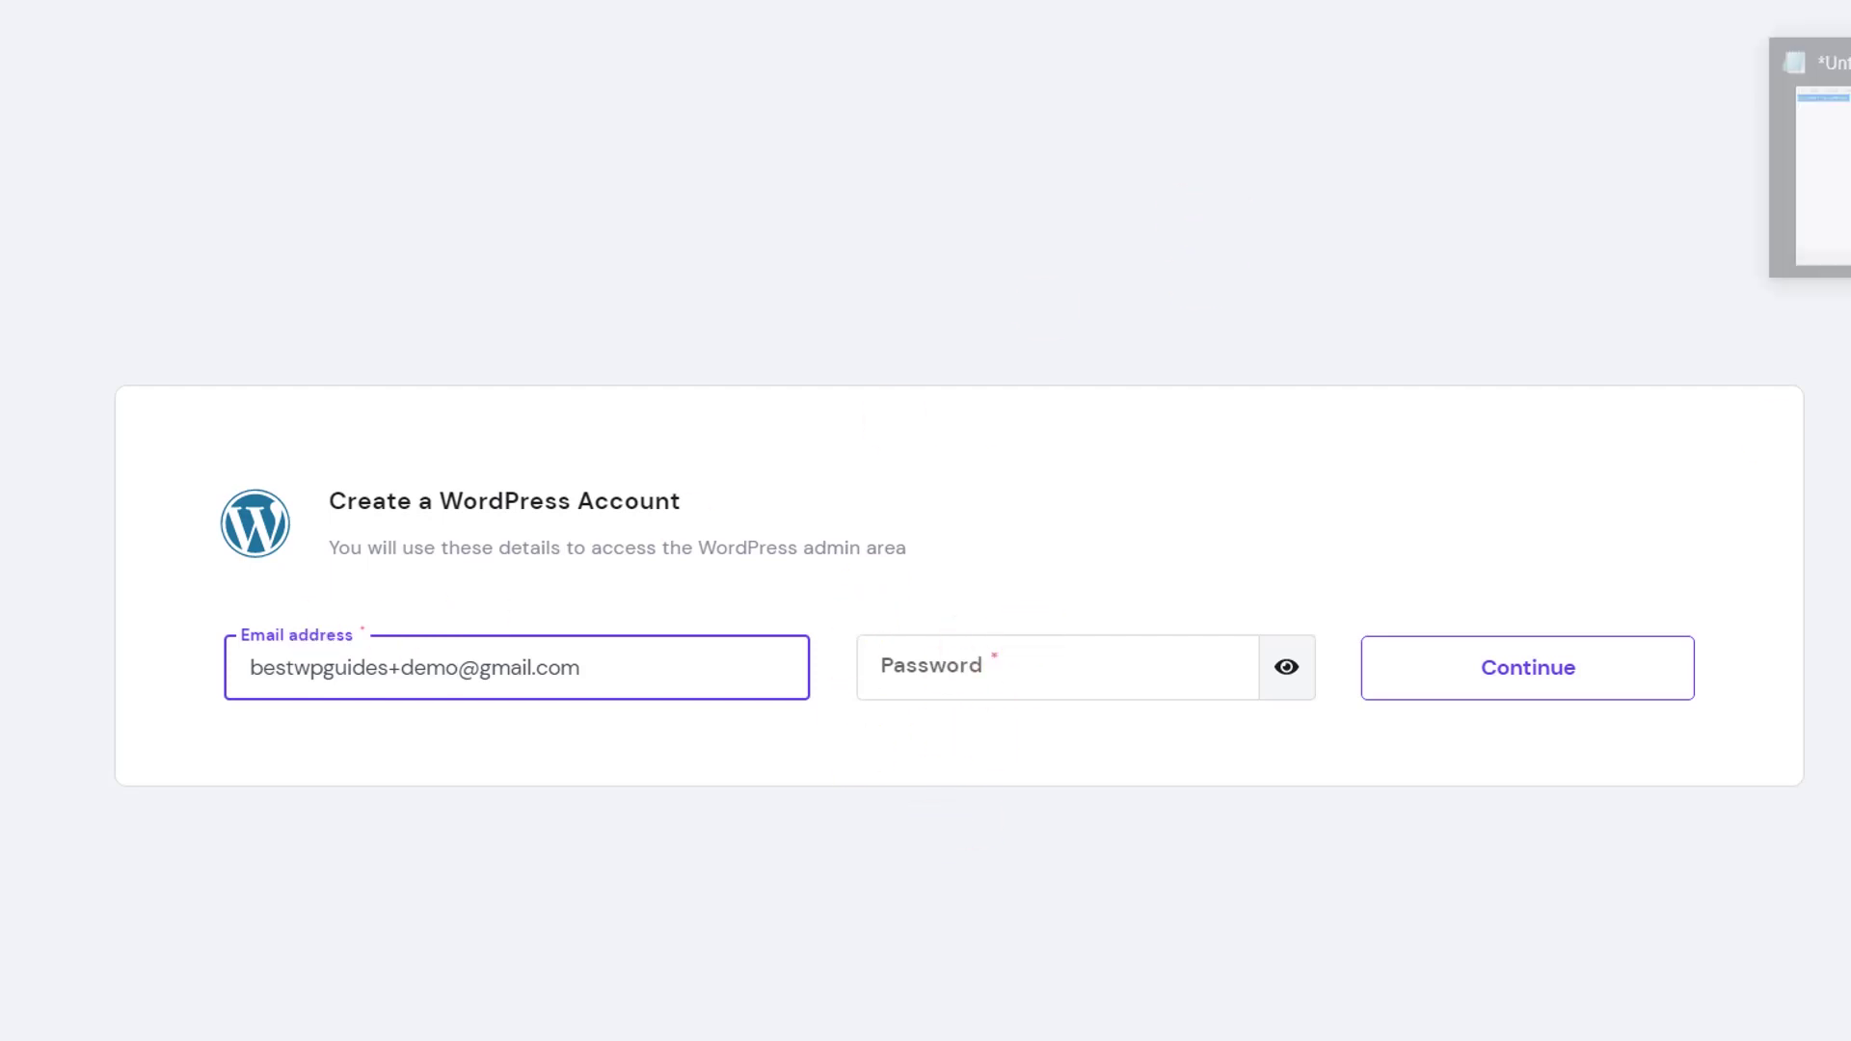
# Copy the password from Notepad into the Password field and submit the admin account
pyautogui.click(1251, 165)
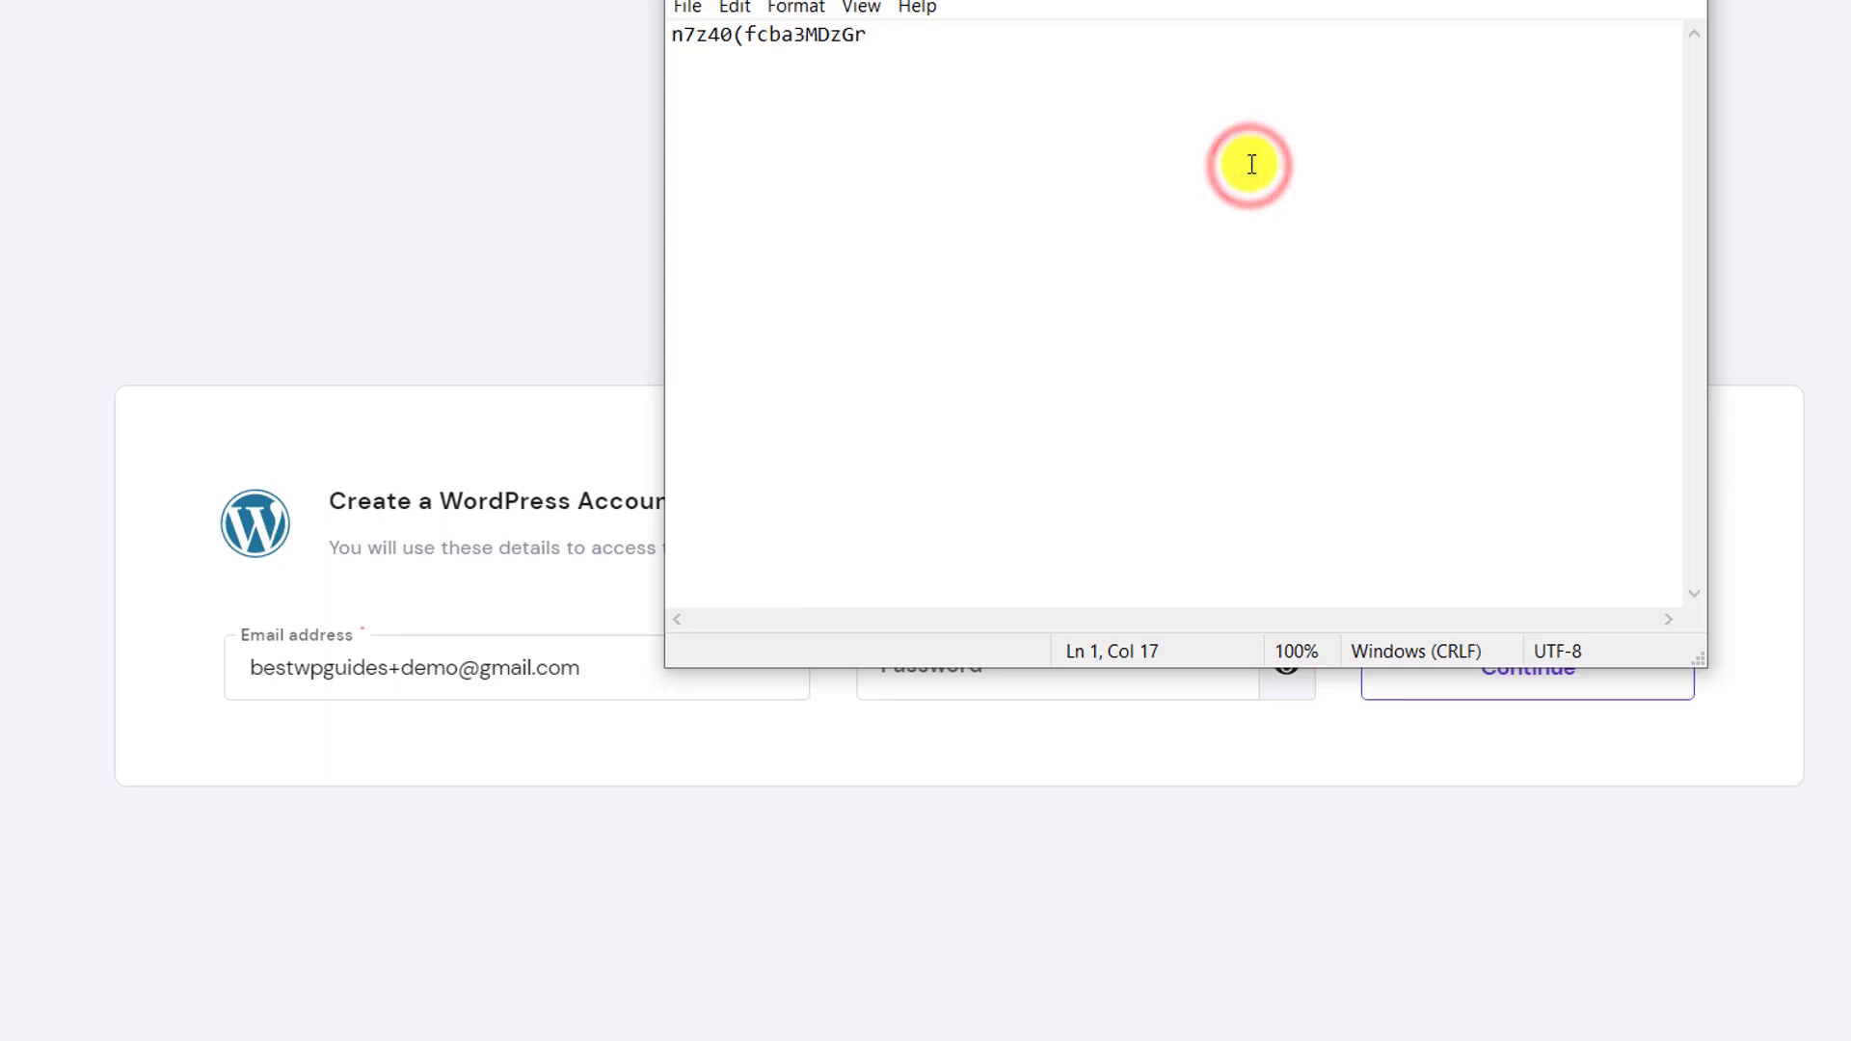
pyautogui.press('Return')
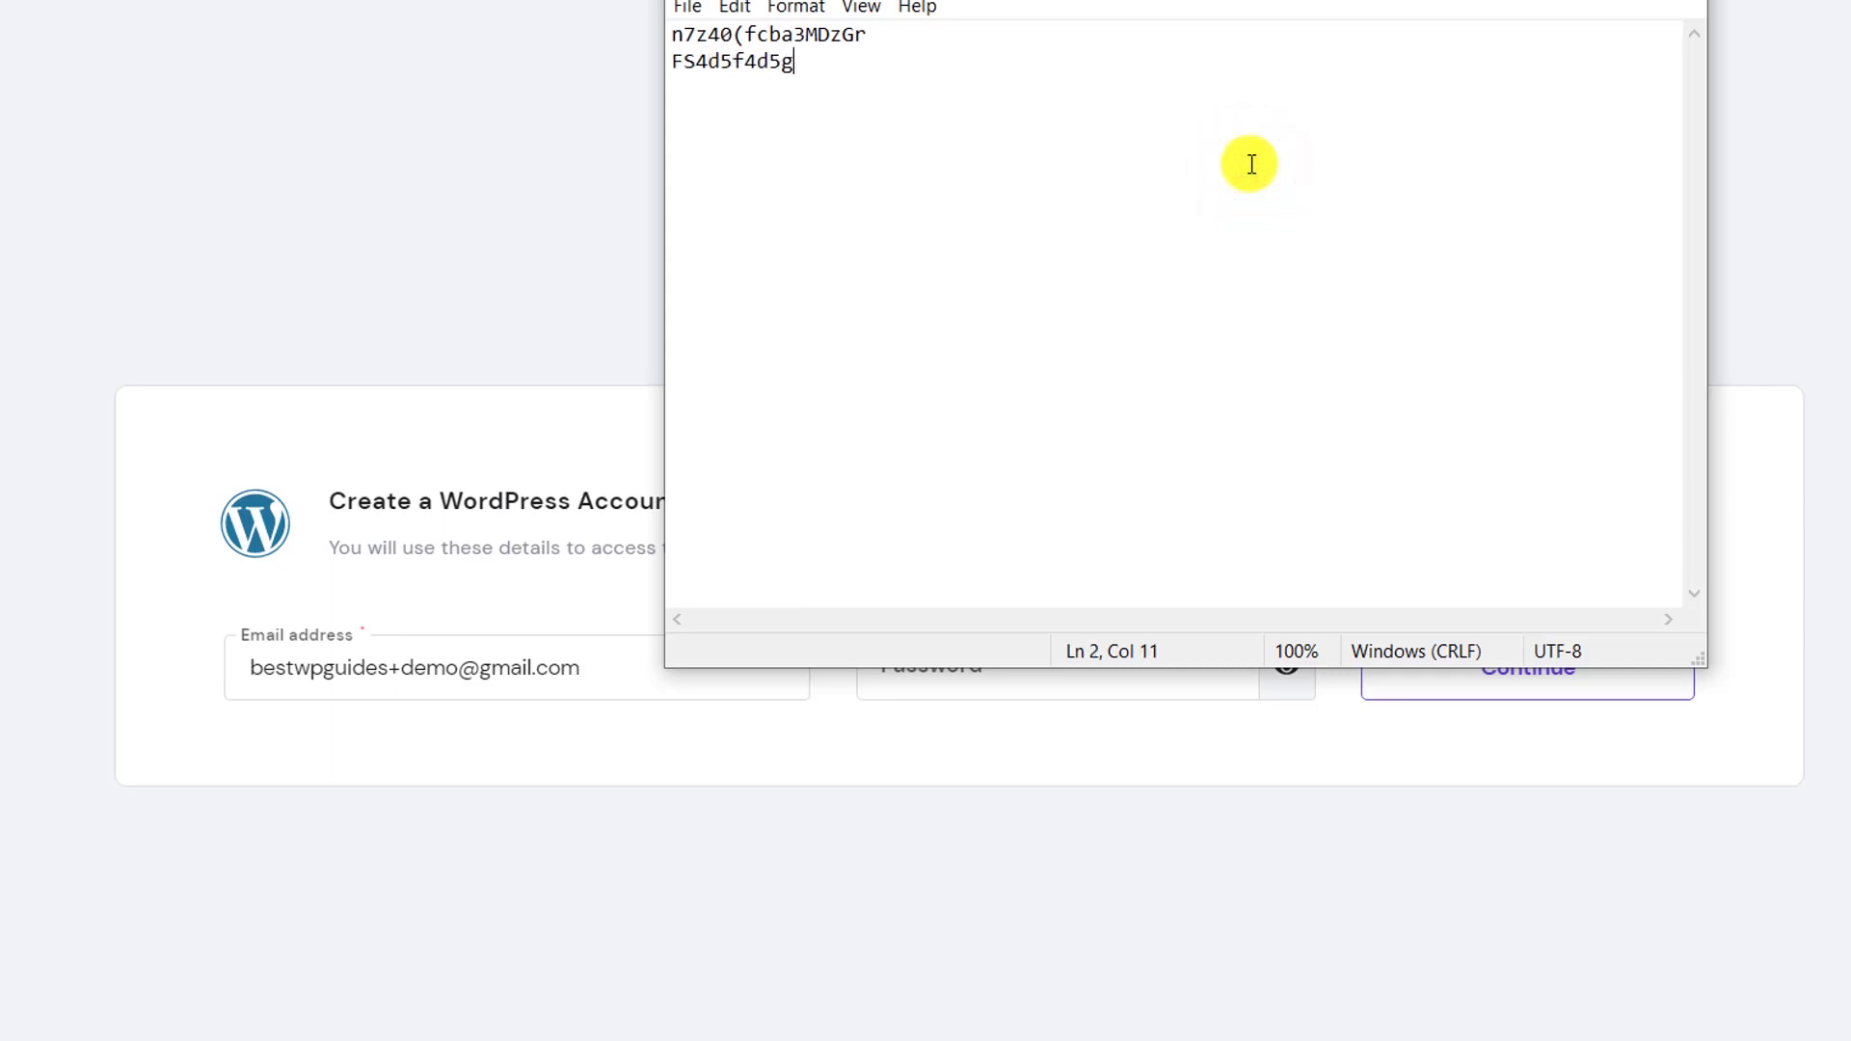
pyautogui.moveTo(794, 62); pyautogui.dragTo(628, 84)
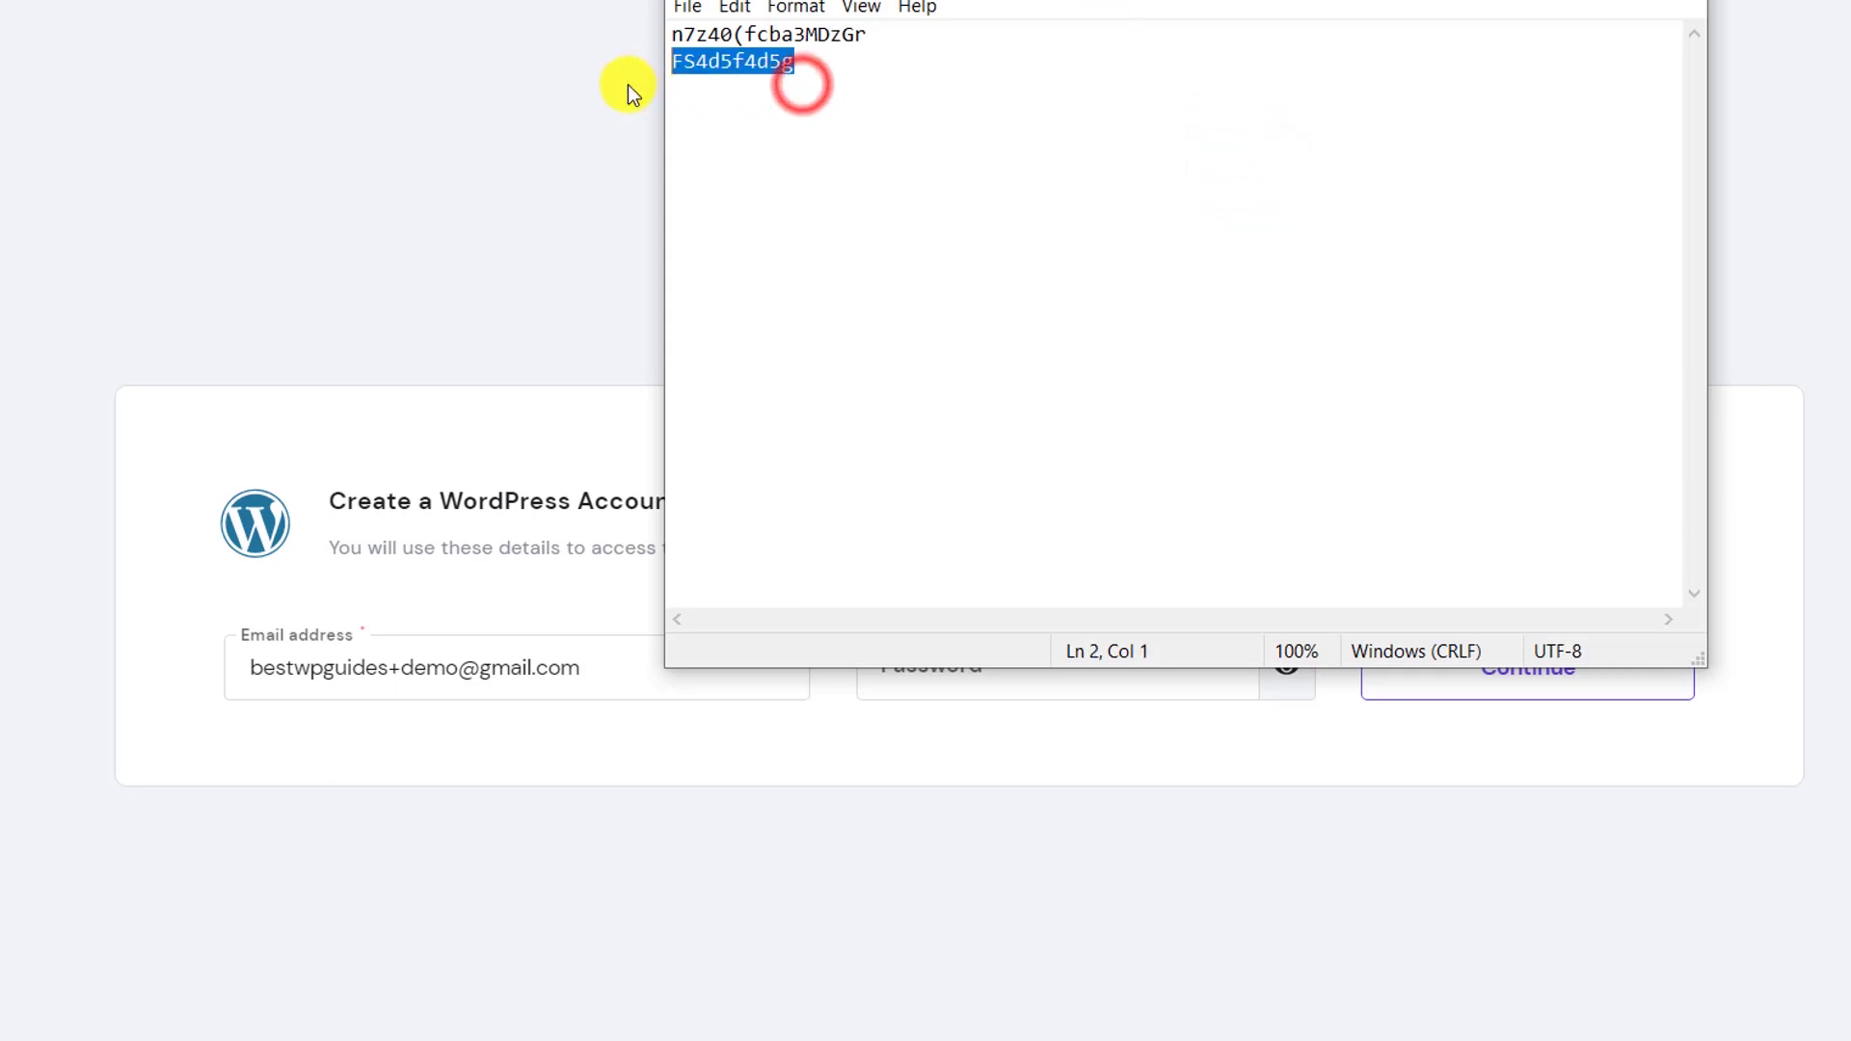
pyautogui.click(520, 246)
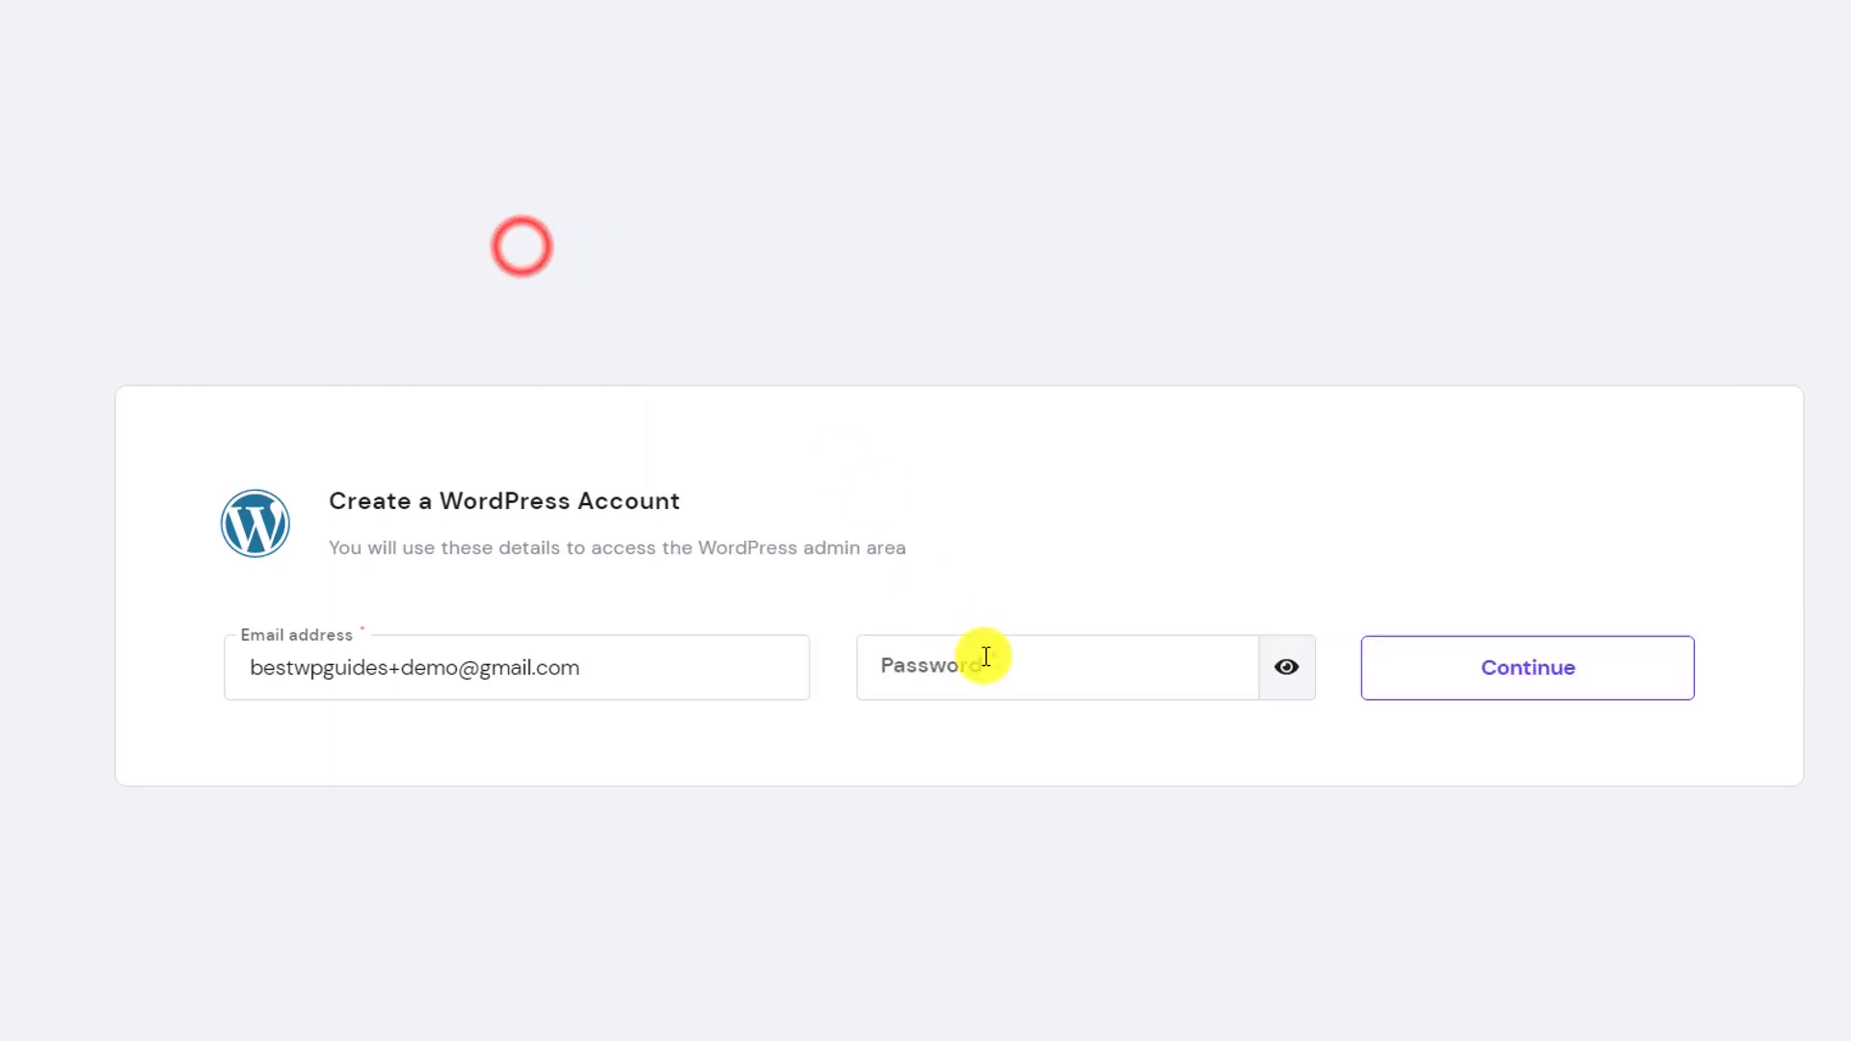
pyautogui.click(983, 655)
pyautogui.hotkey('ctrl', 'v')
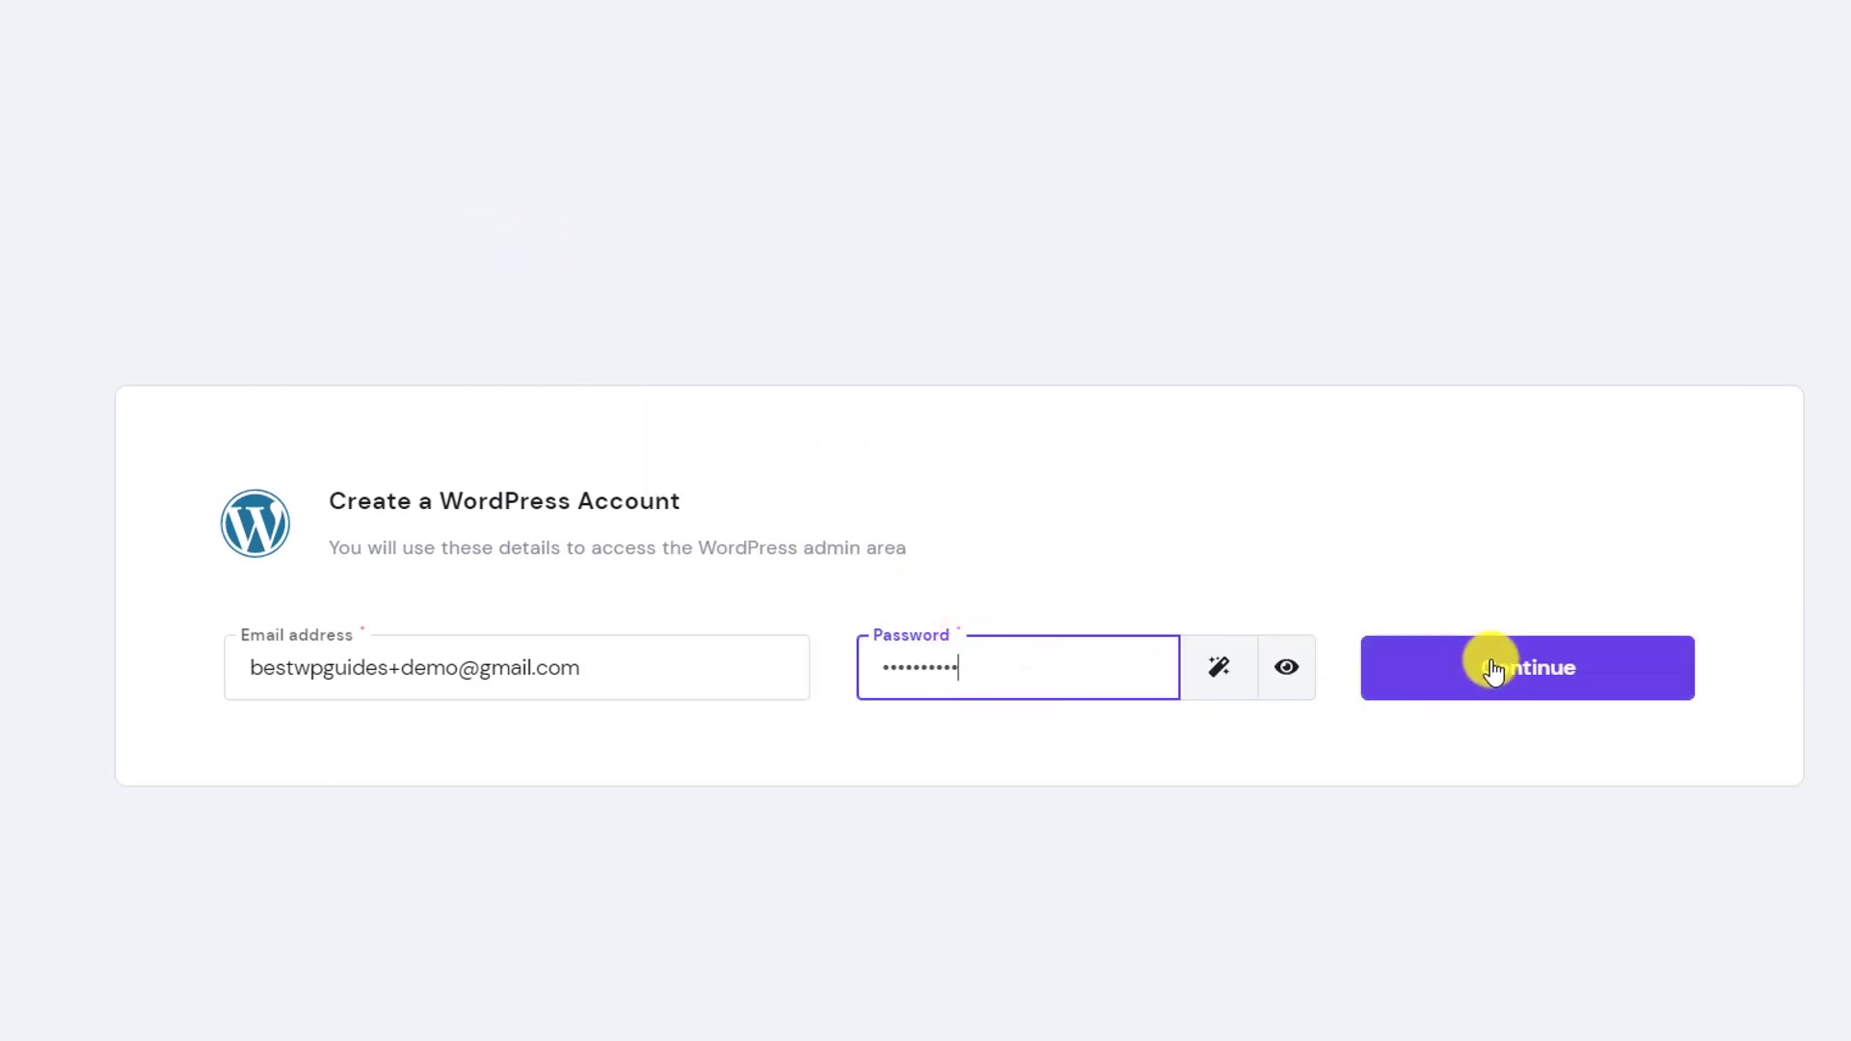
pyautogui.click(1495, 670)
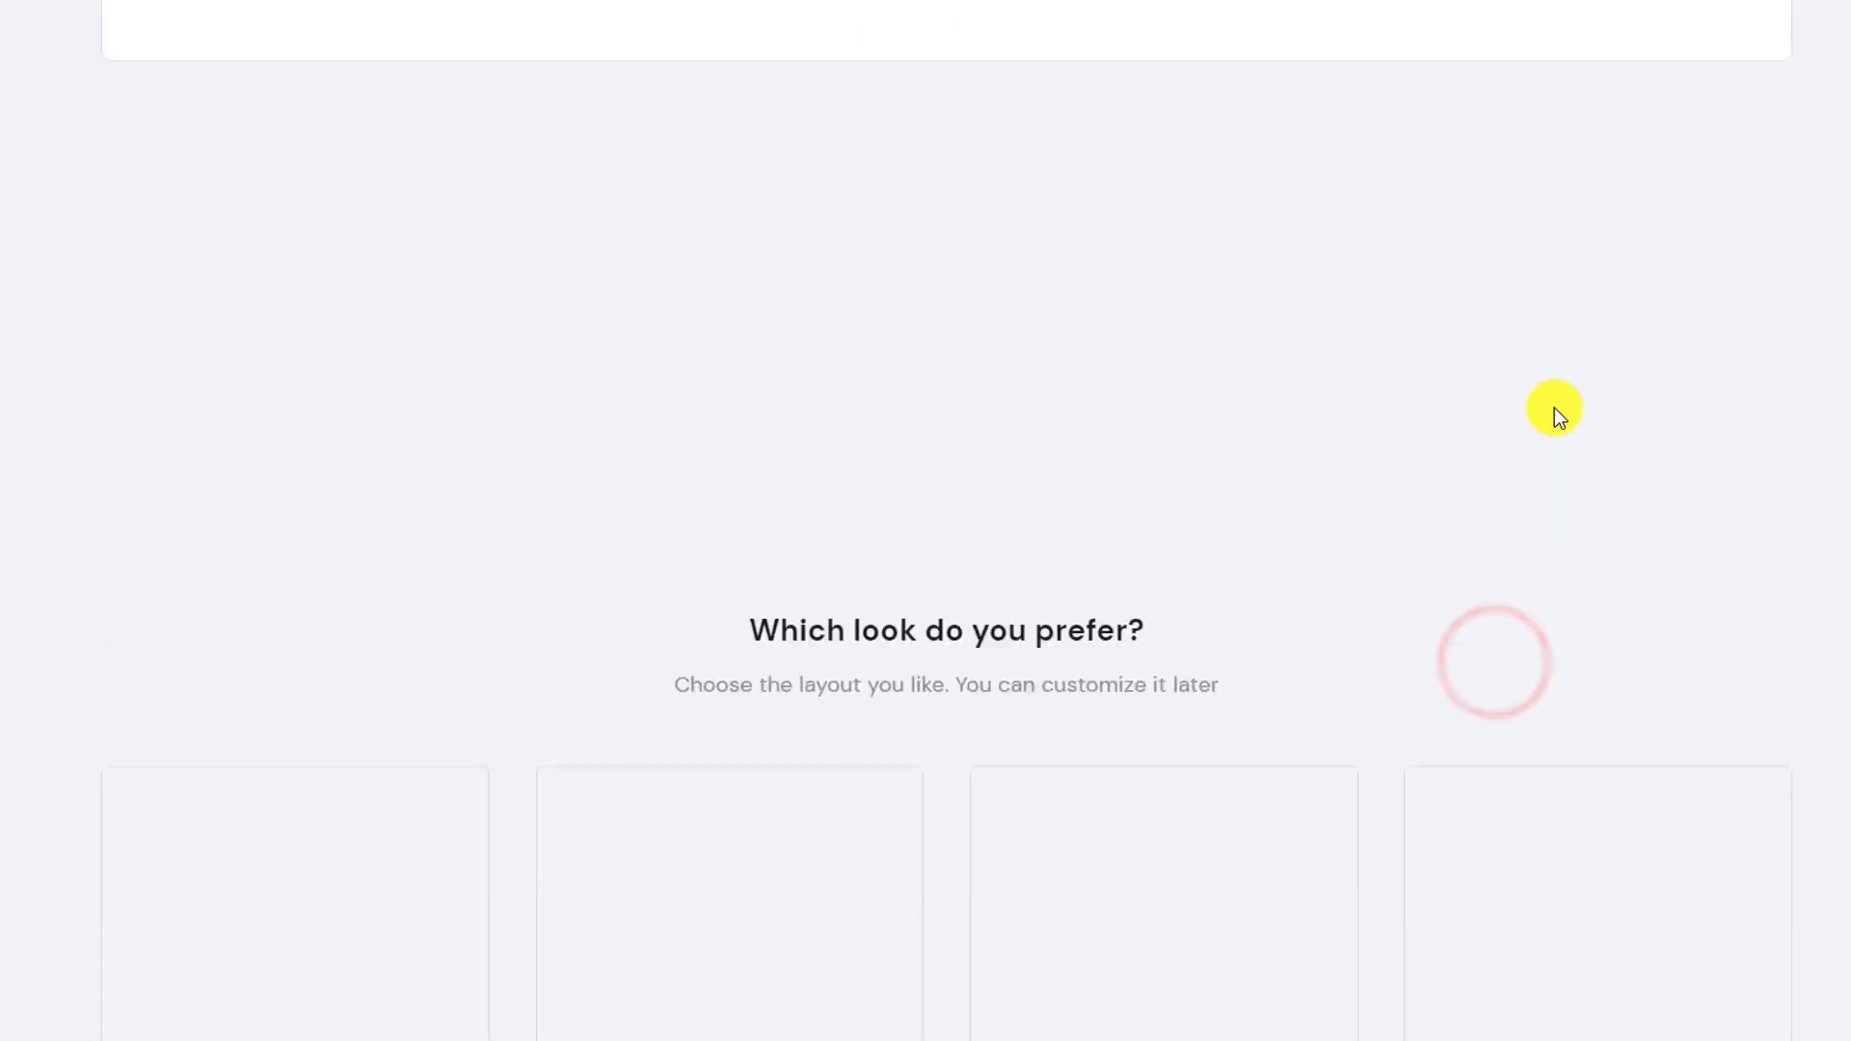
# Skip the template choice to reach the setup summary for bestwpdemo.xyz
pyautogui.scroll(-3, 1004, 413)
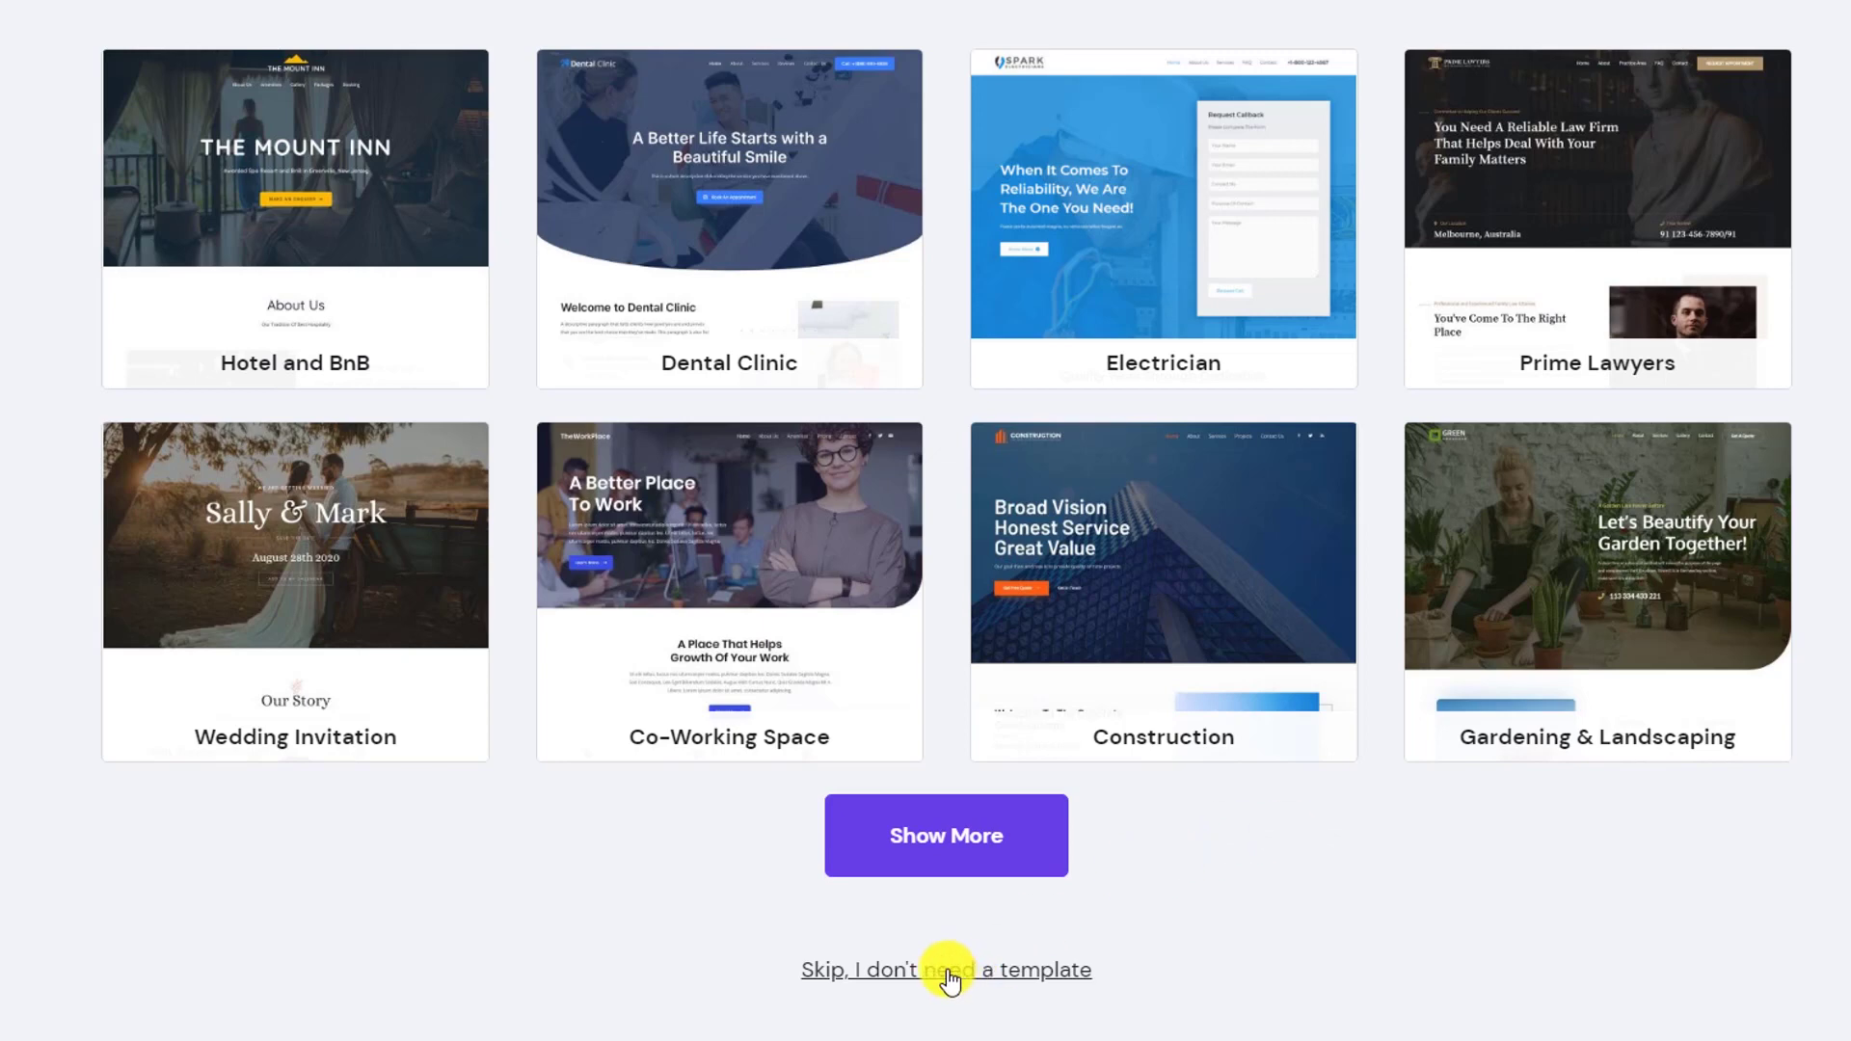
pyautogui.click(876, 983)
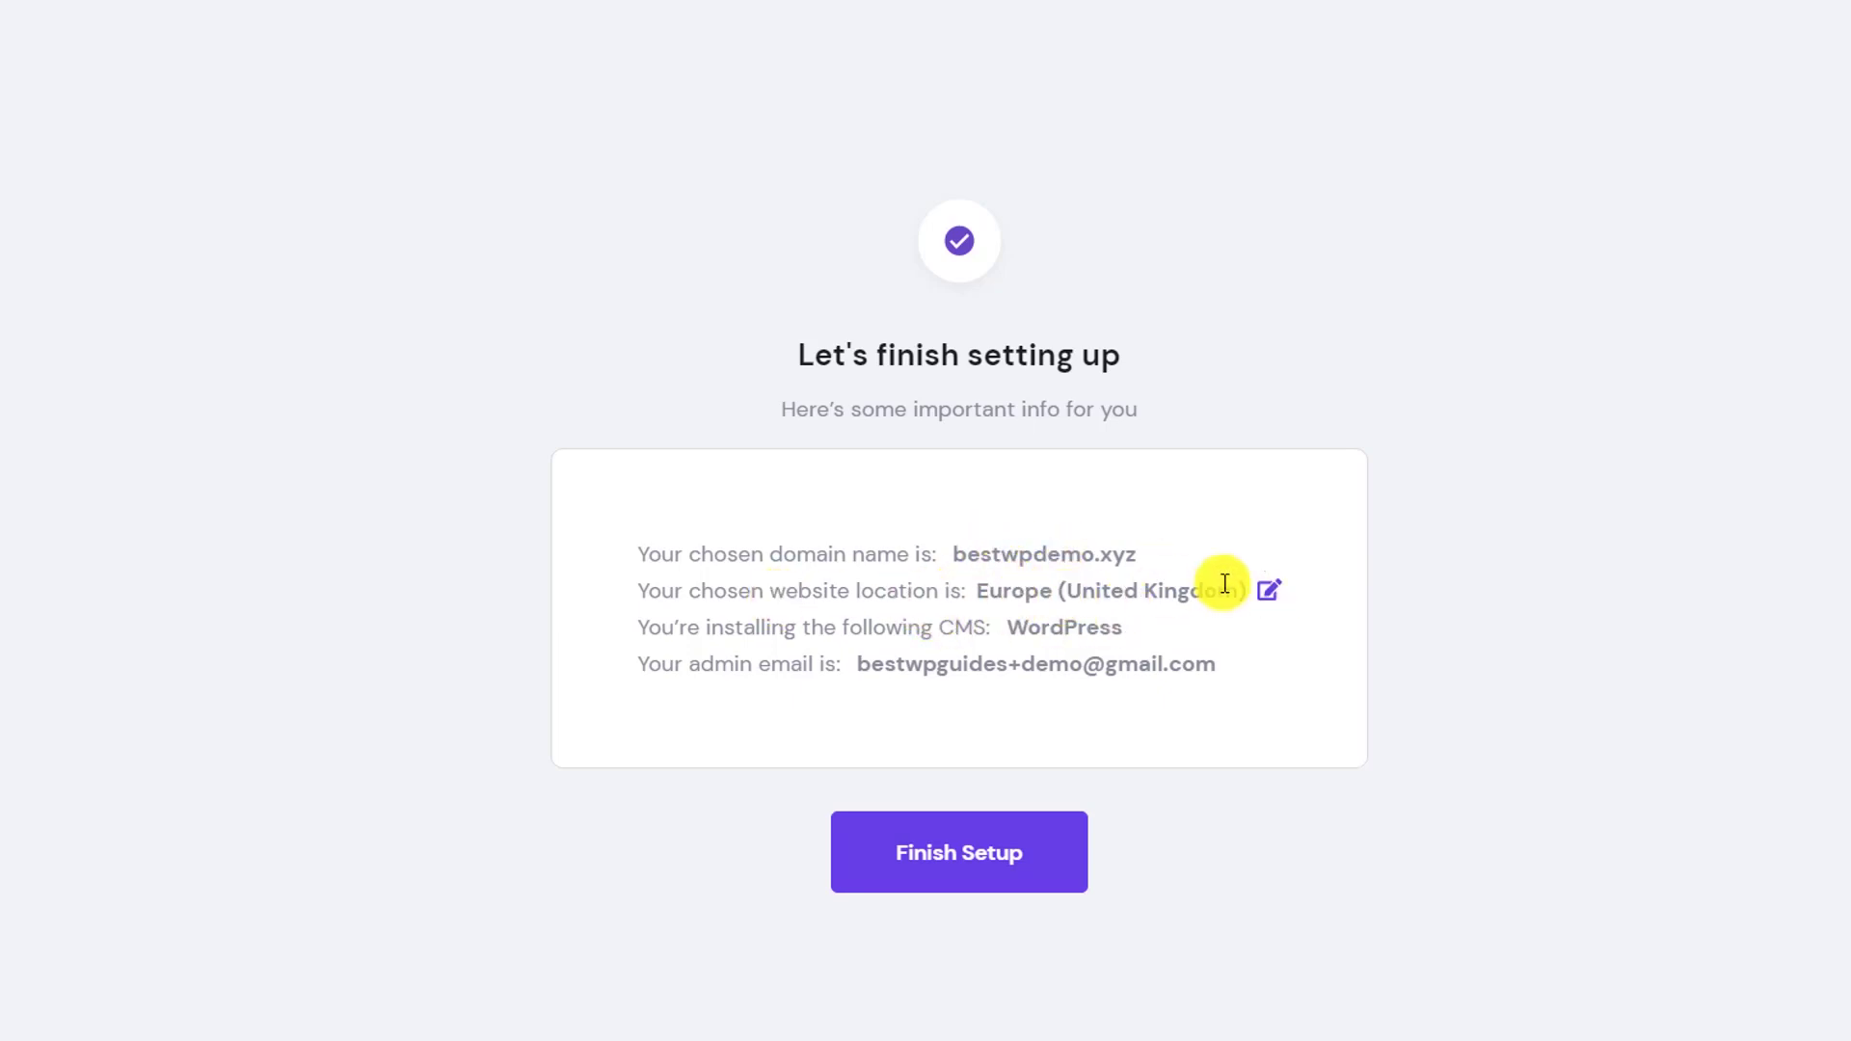
# Change the server location to Europe (Netherlands) and finish the website setup
pyautogui.click(1270, 593)
pyautogui.click(992, 461)
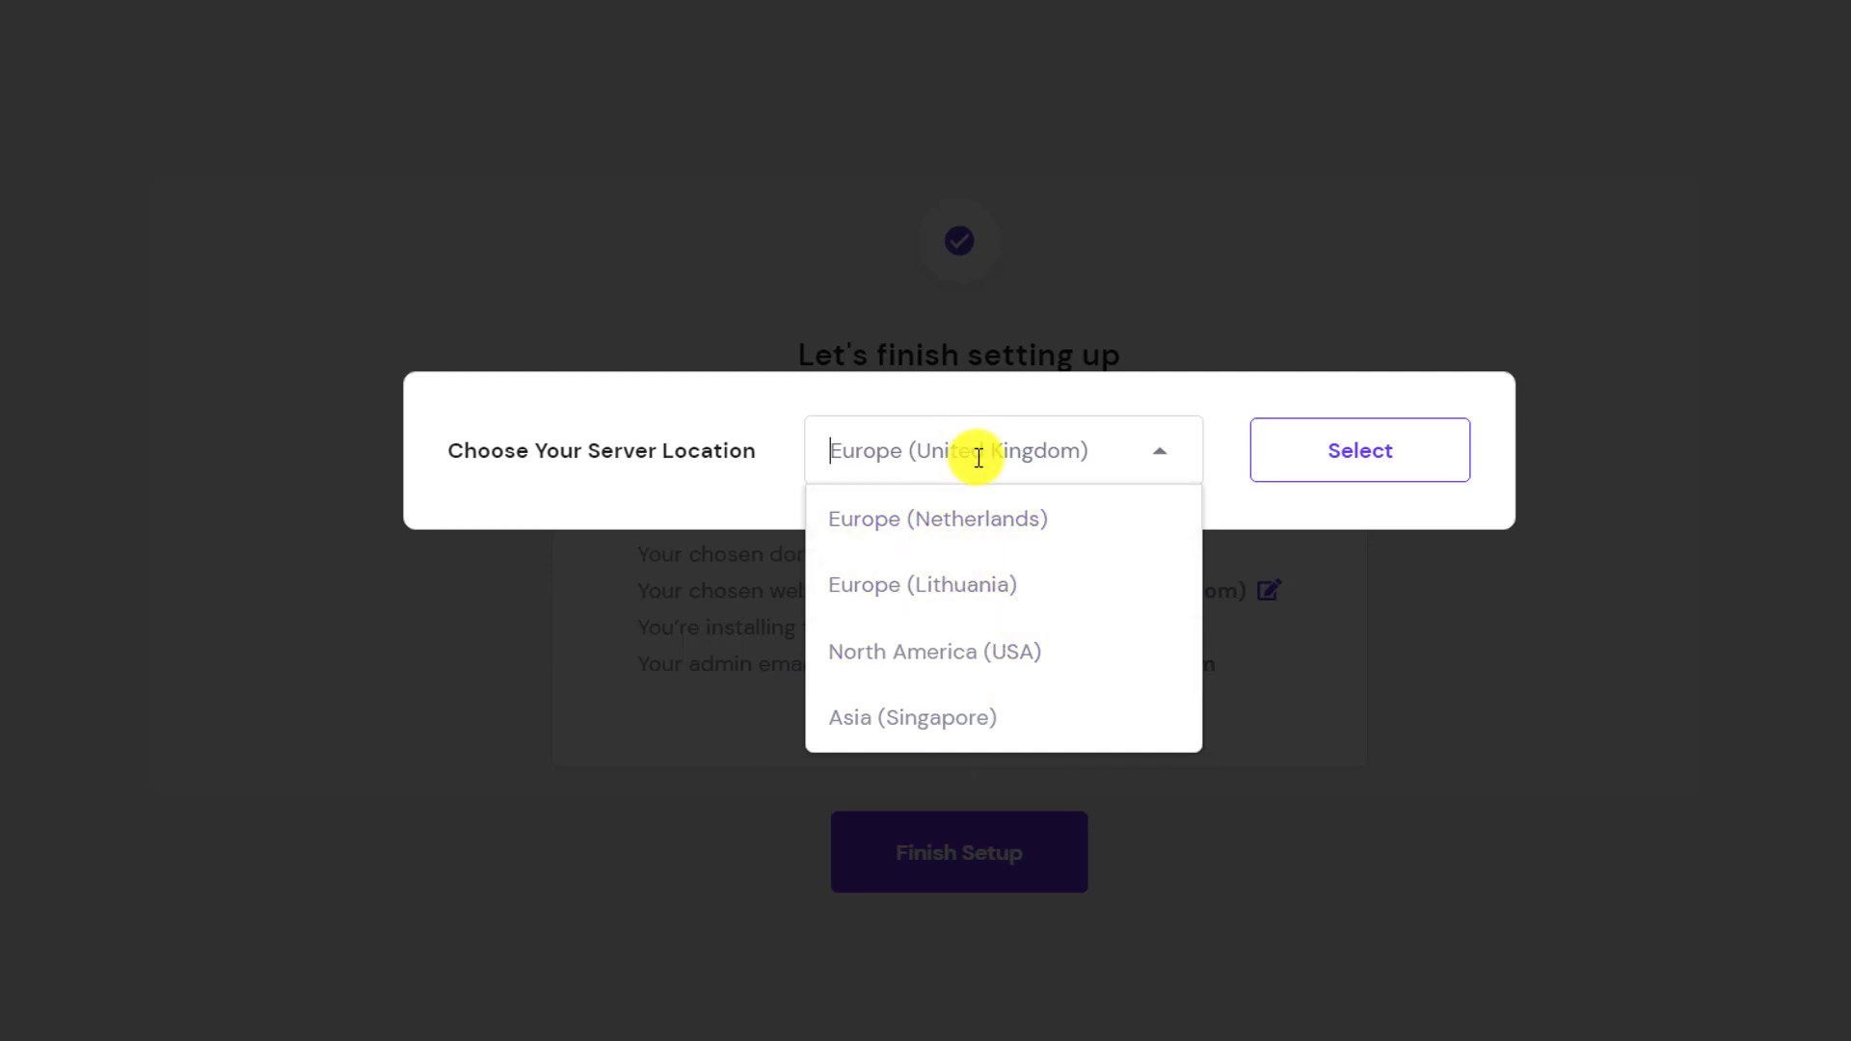
pyautogui.click(981, 522)
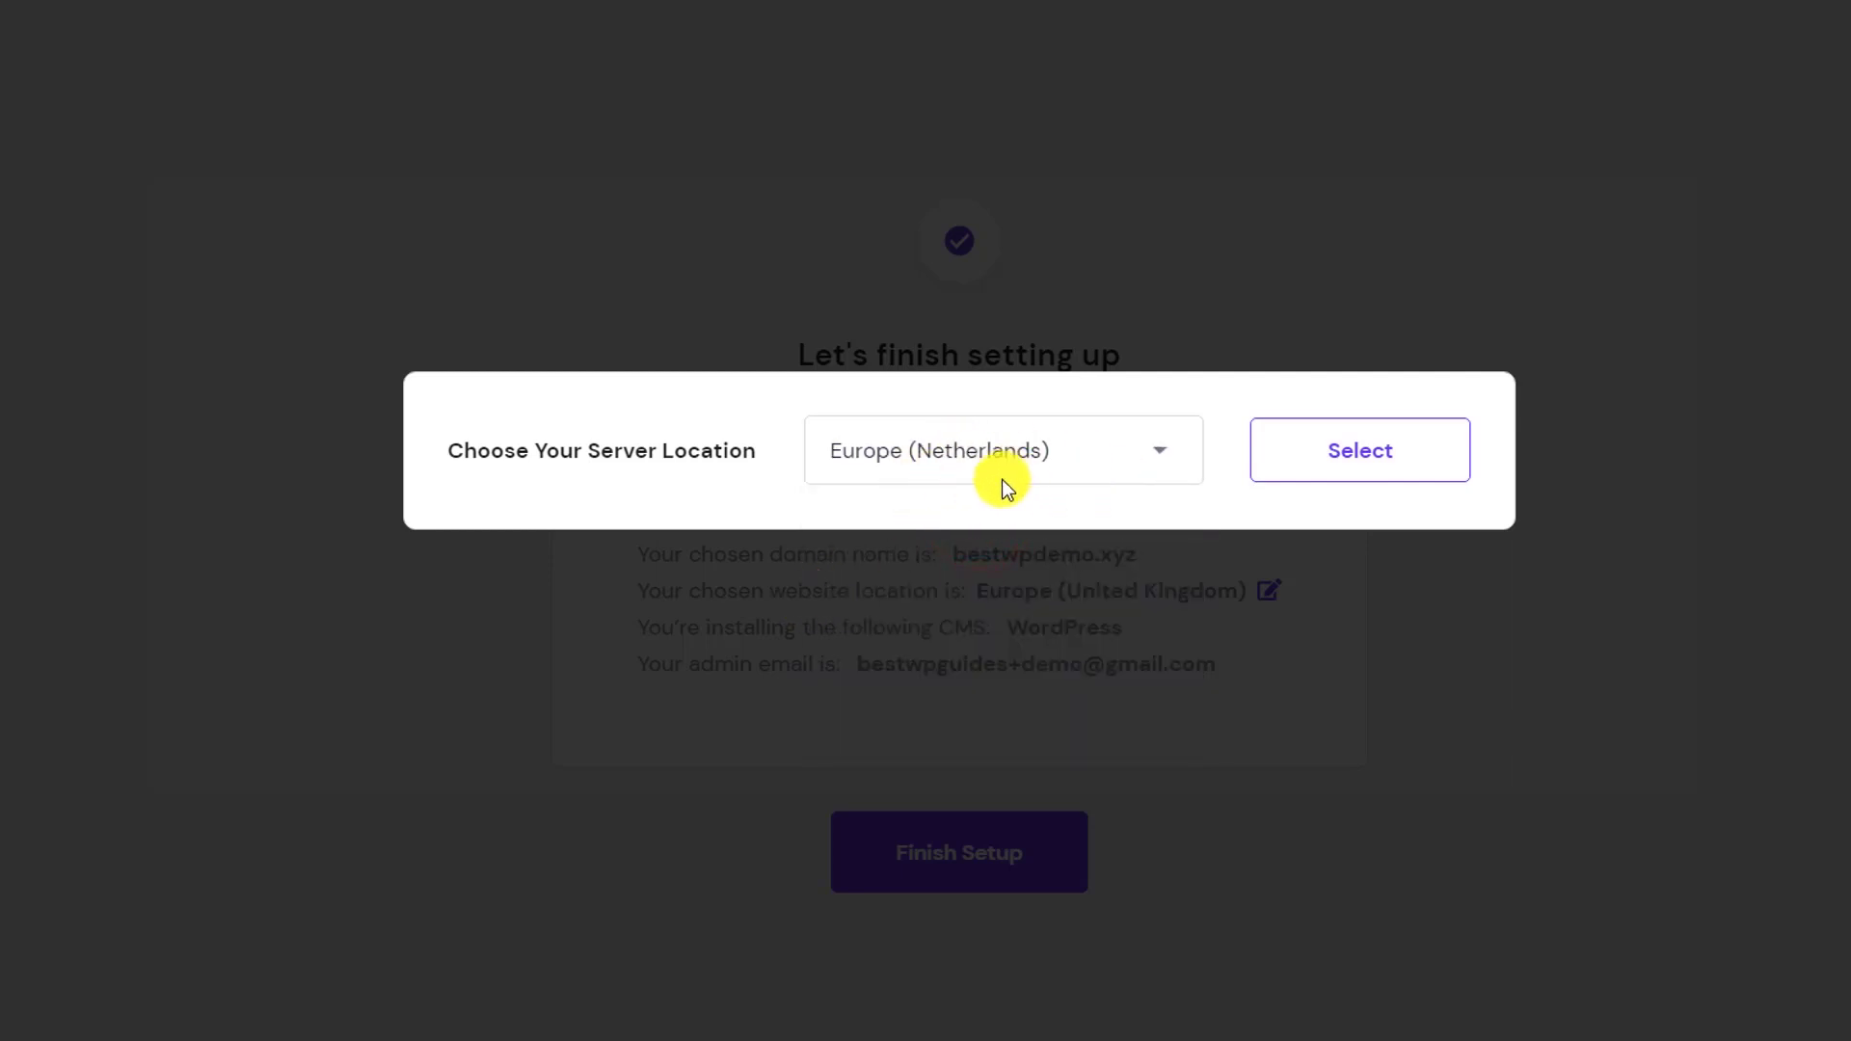
pyautogui.click(1361, 455)
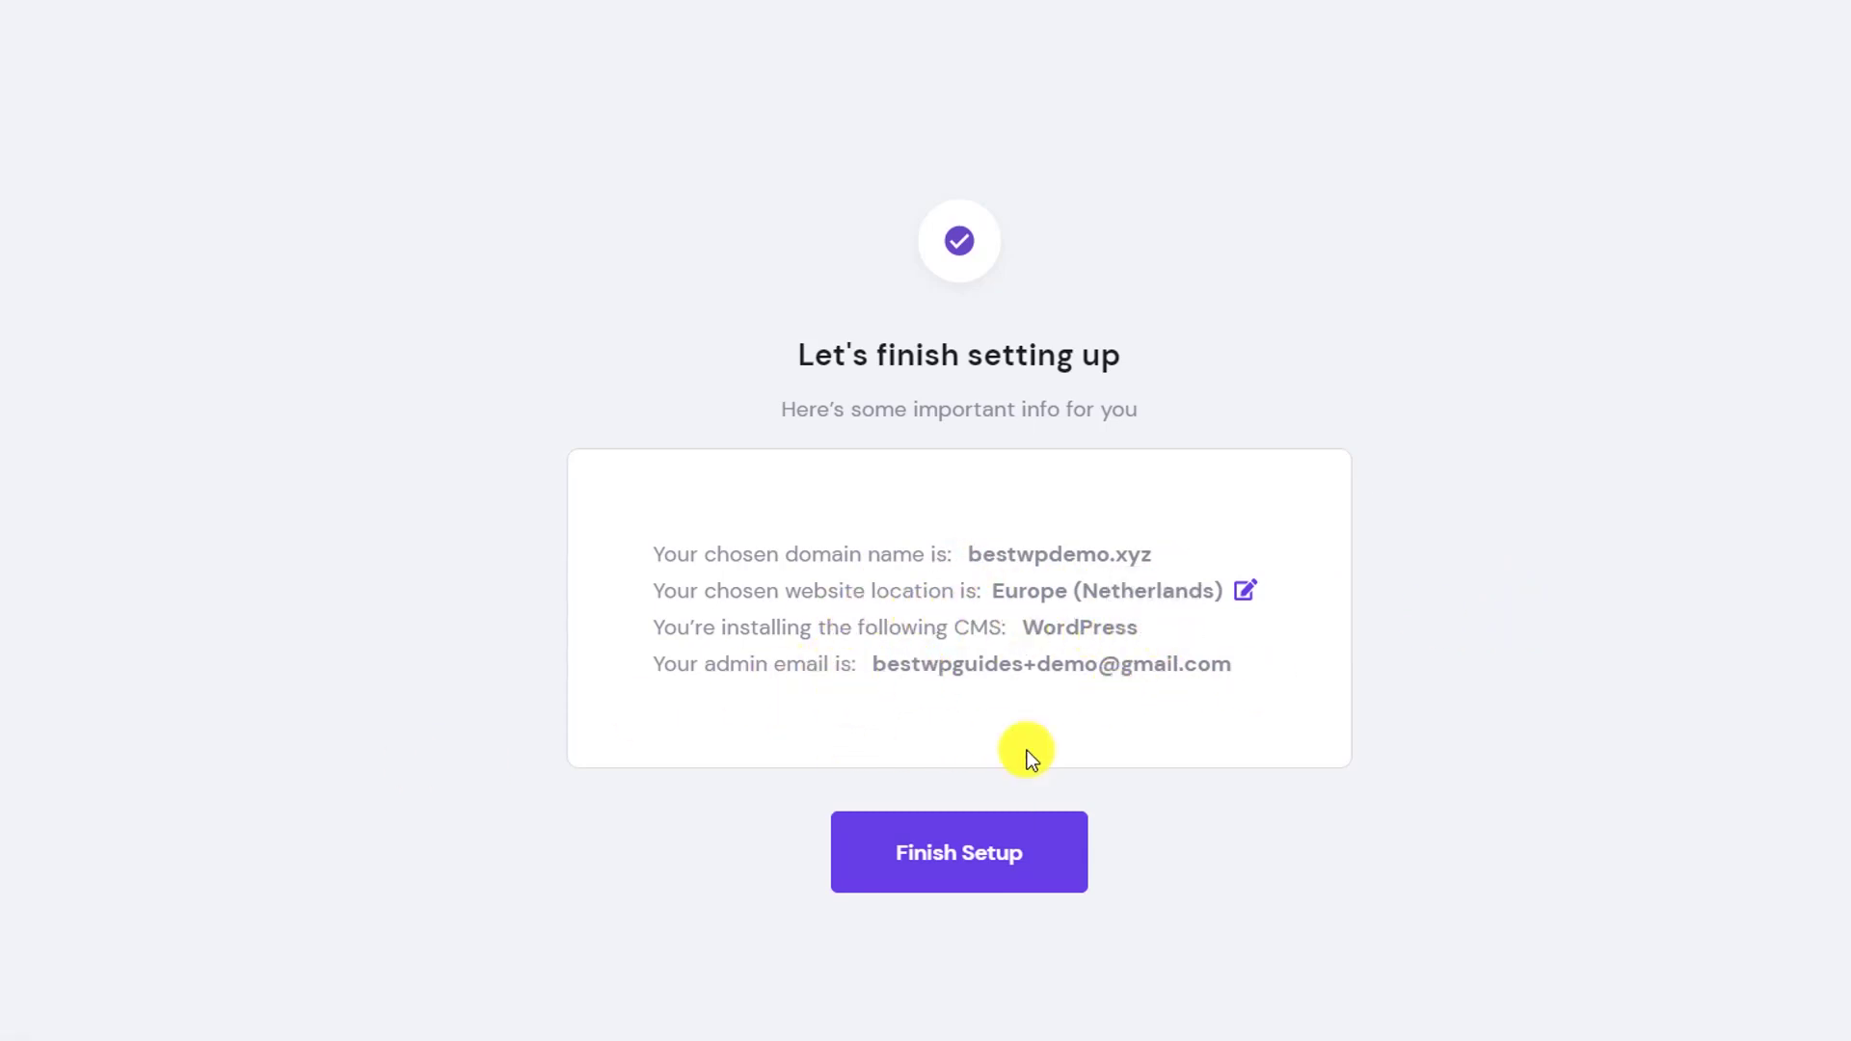
pyautogui.click(953, 856)
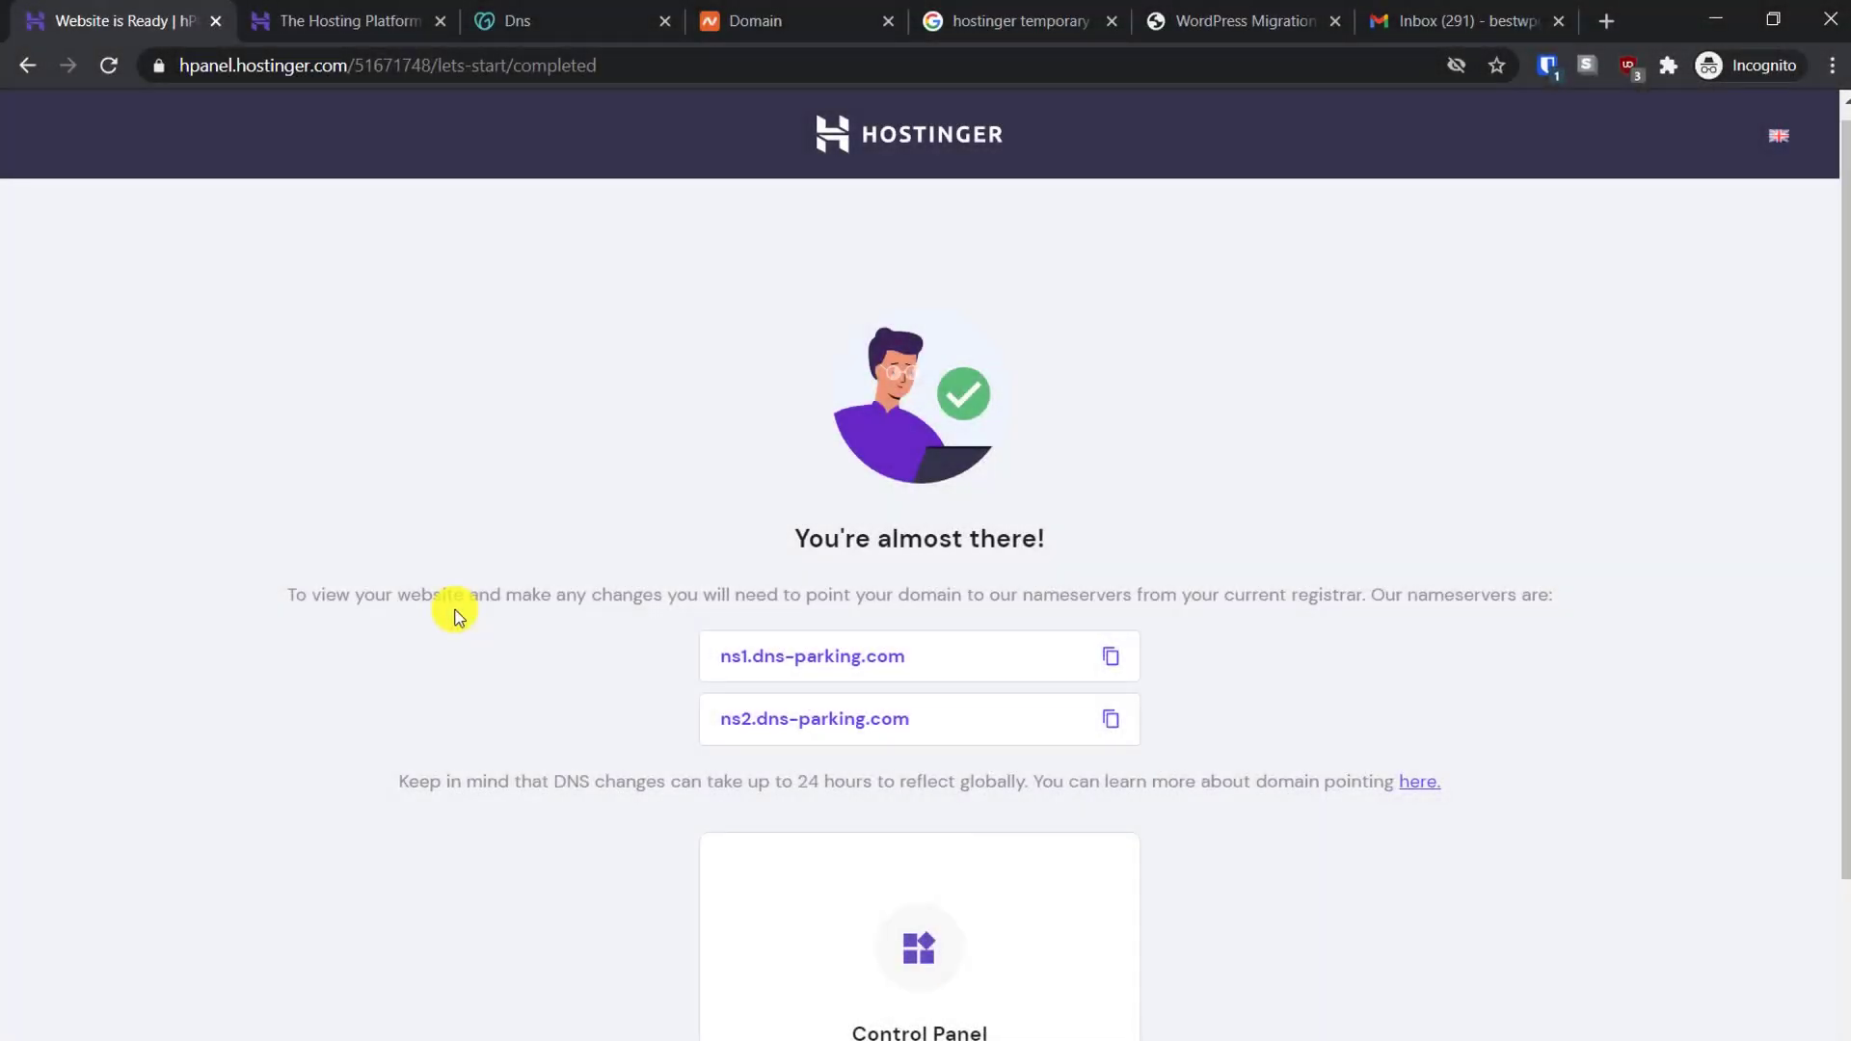
# Scroll the 'You're almost there!' page to the nameservers ns1/ns2.dns-parking.com
pyautogui.scroll(-3, 455, 615)
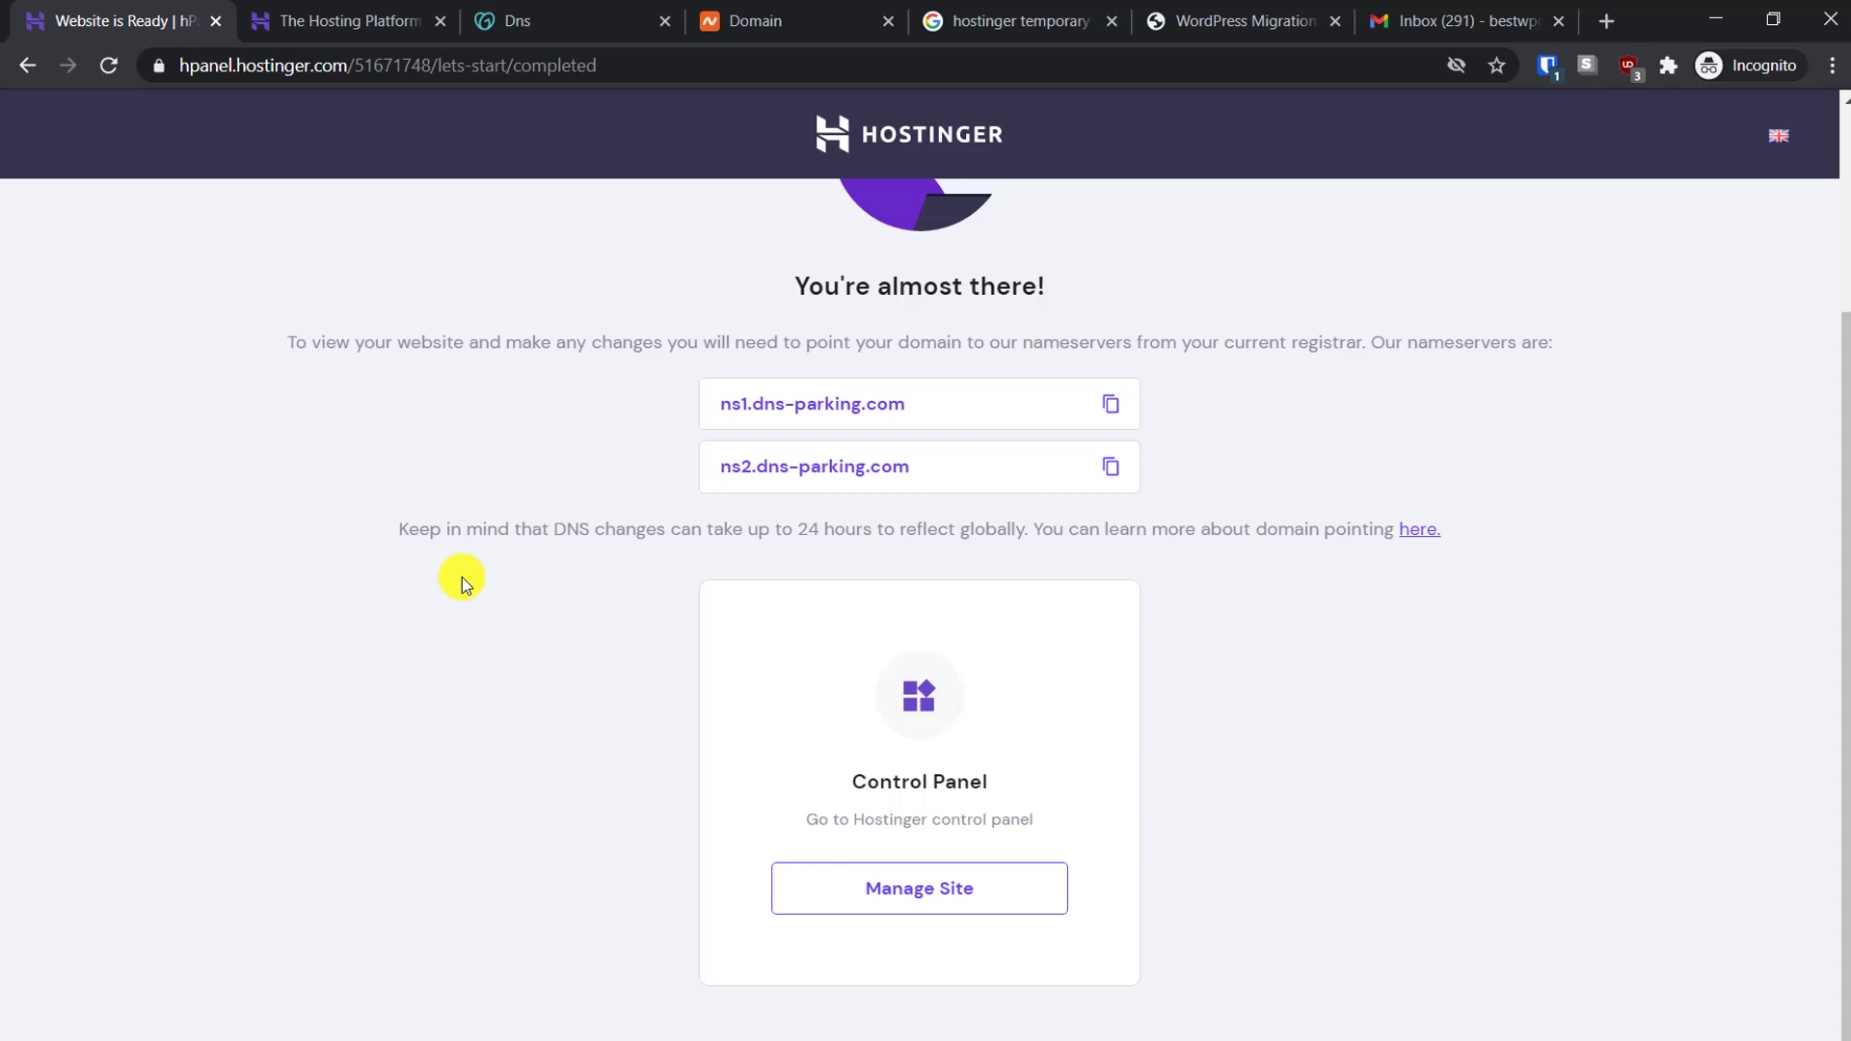
# Copy Hostinger's first nameserver, ns1.dns-parking.com, from the hPanel setup page
pyautogui.click(587, 21)
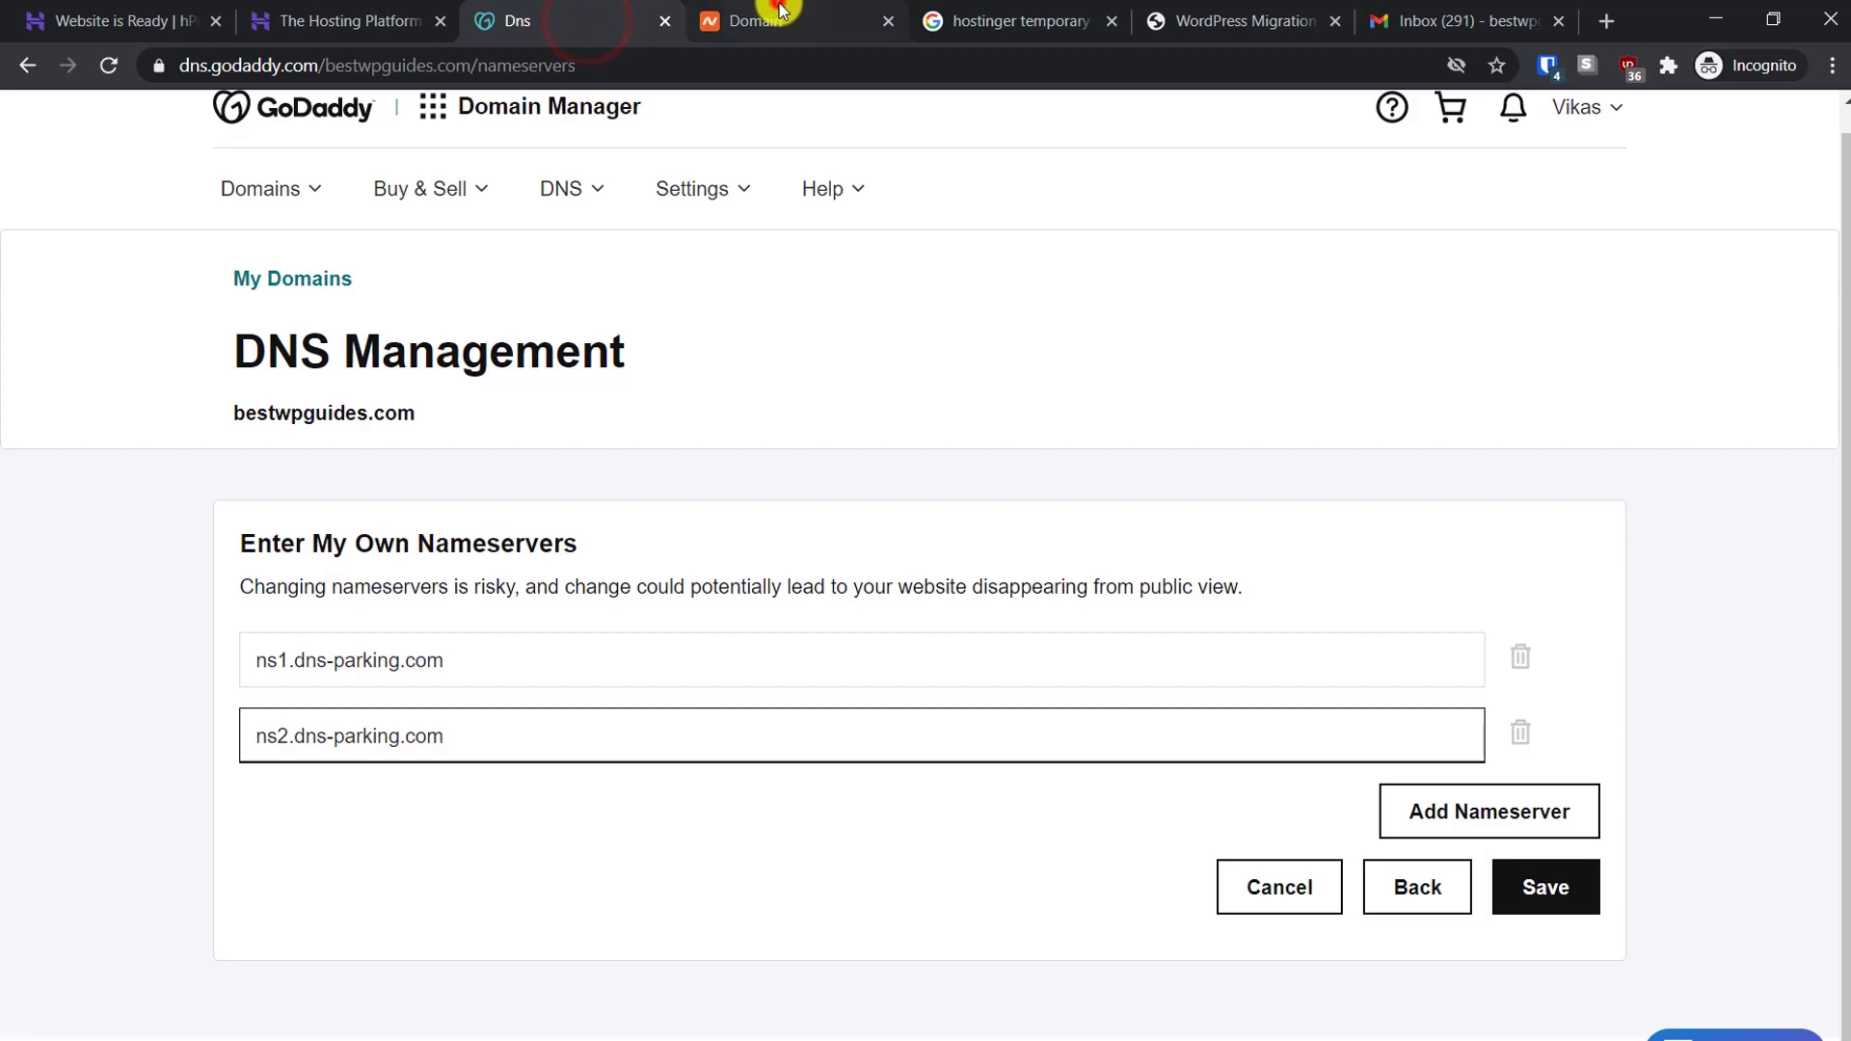
pyautogui.click(781, 13)
pyautogui.click(538, 20)
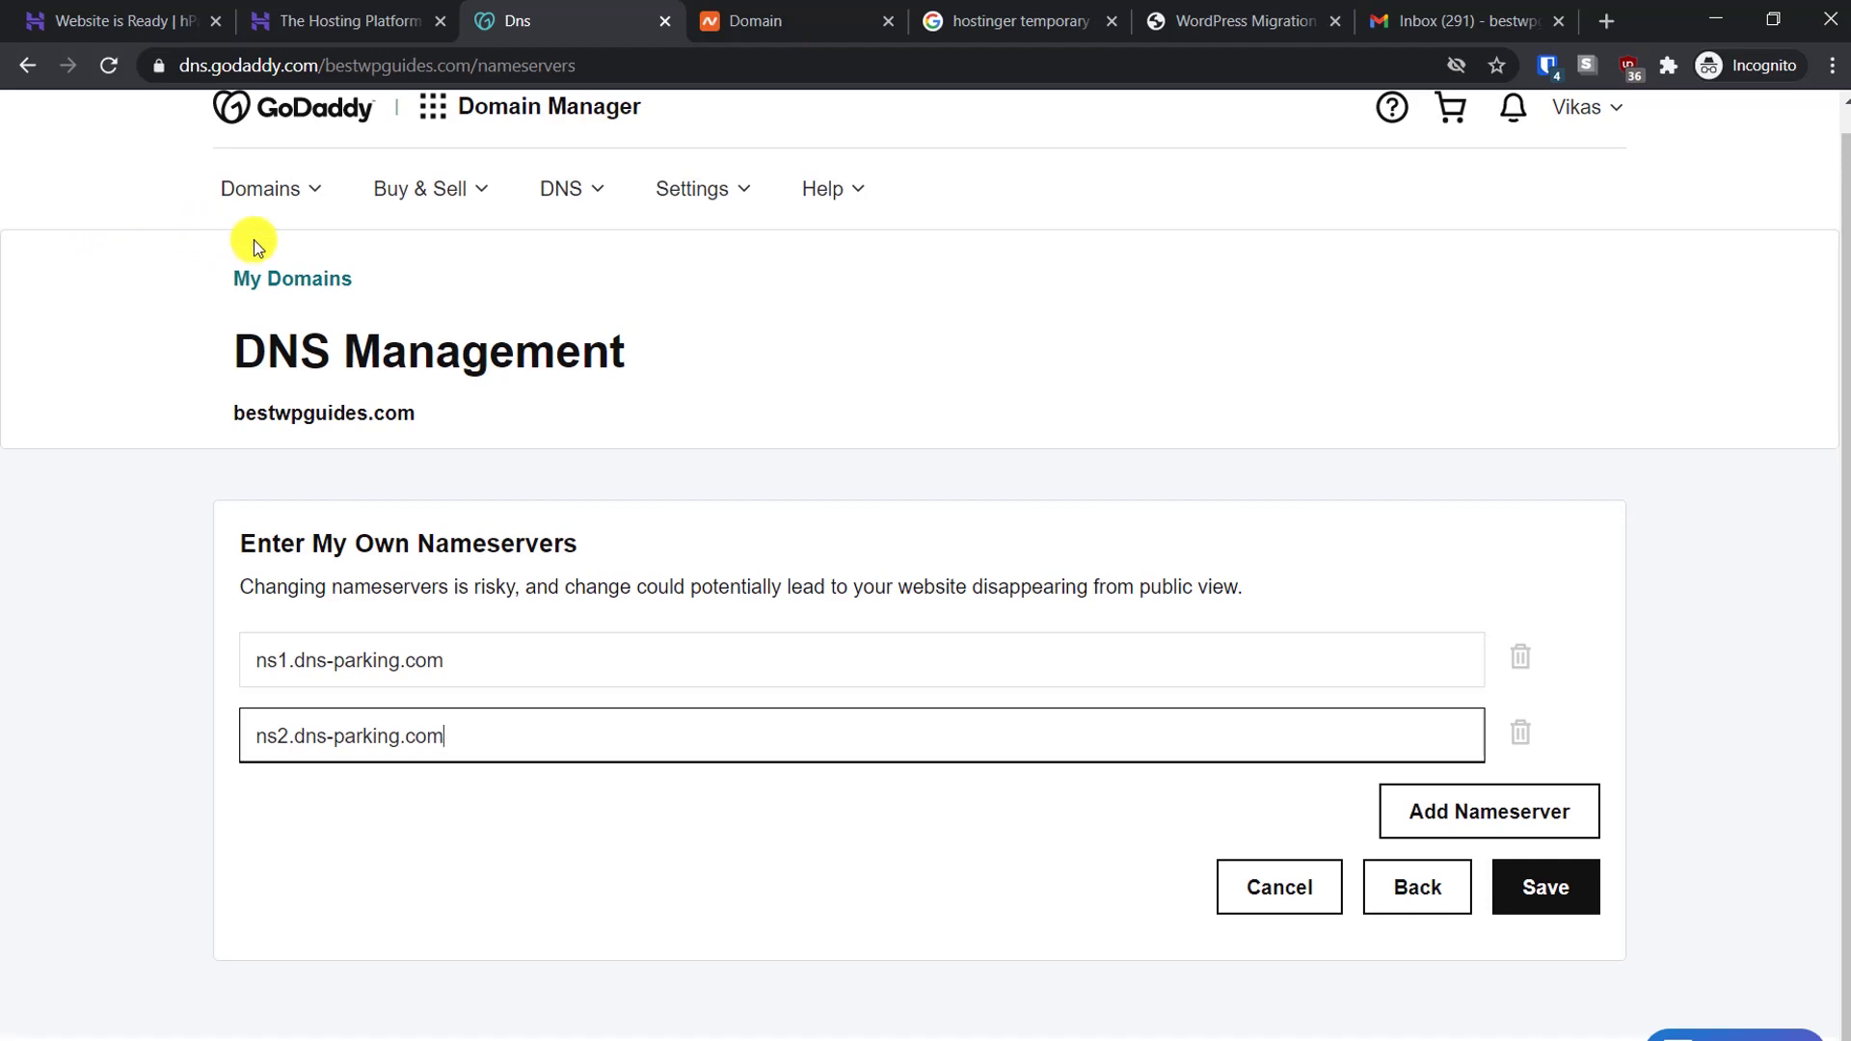
pyautogui.click(106, 8)
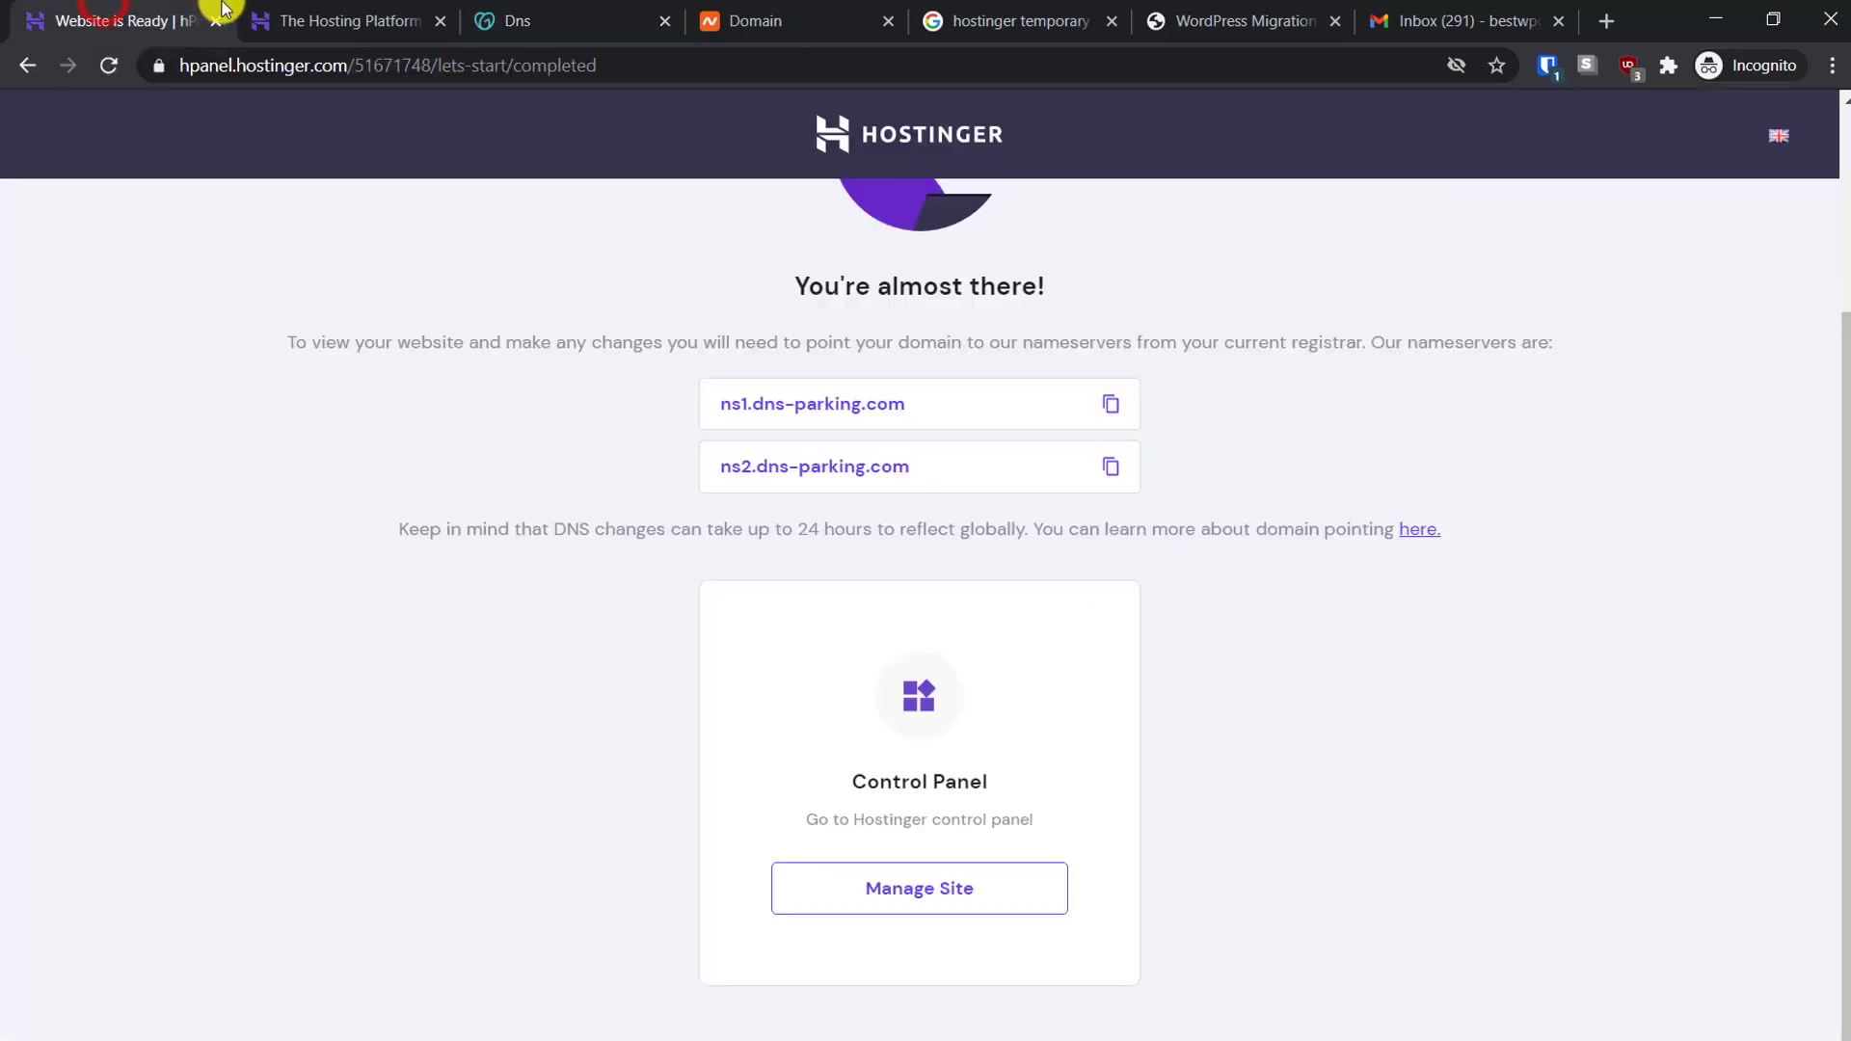
pyautogui.click(1109, 401)
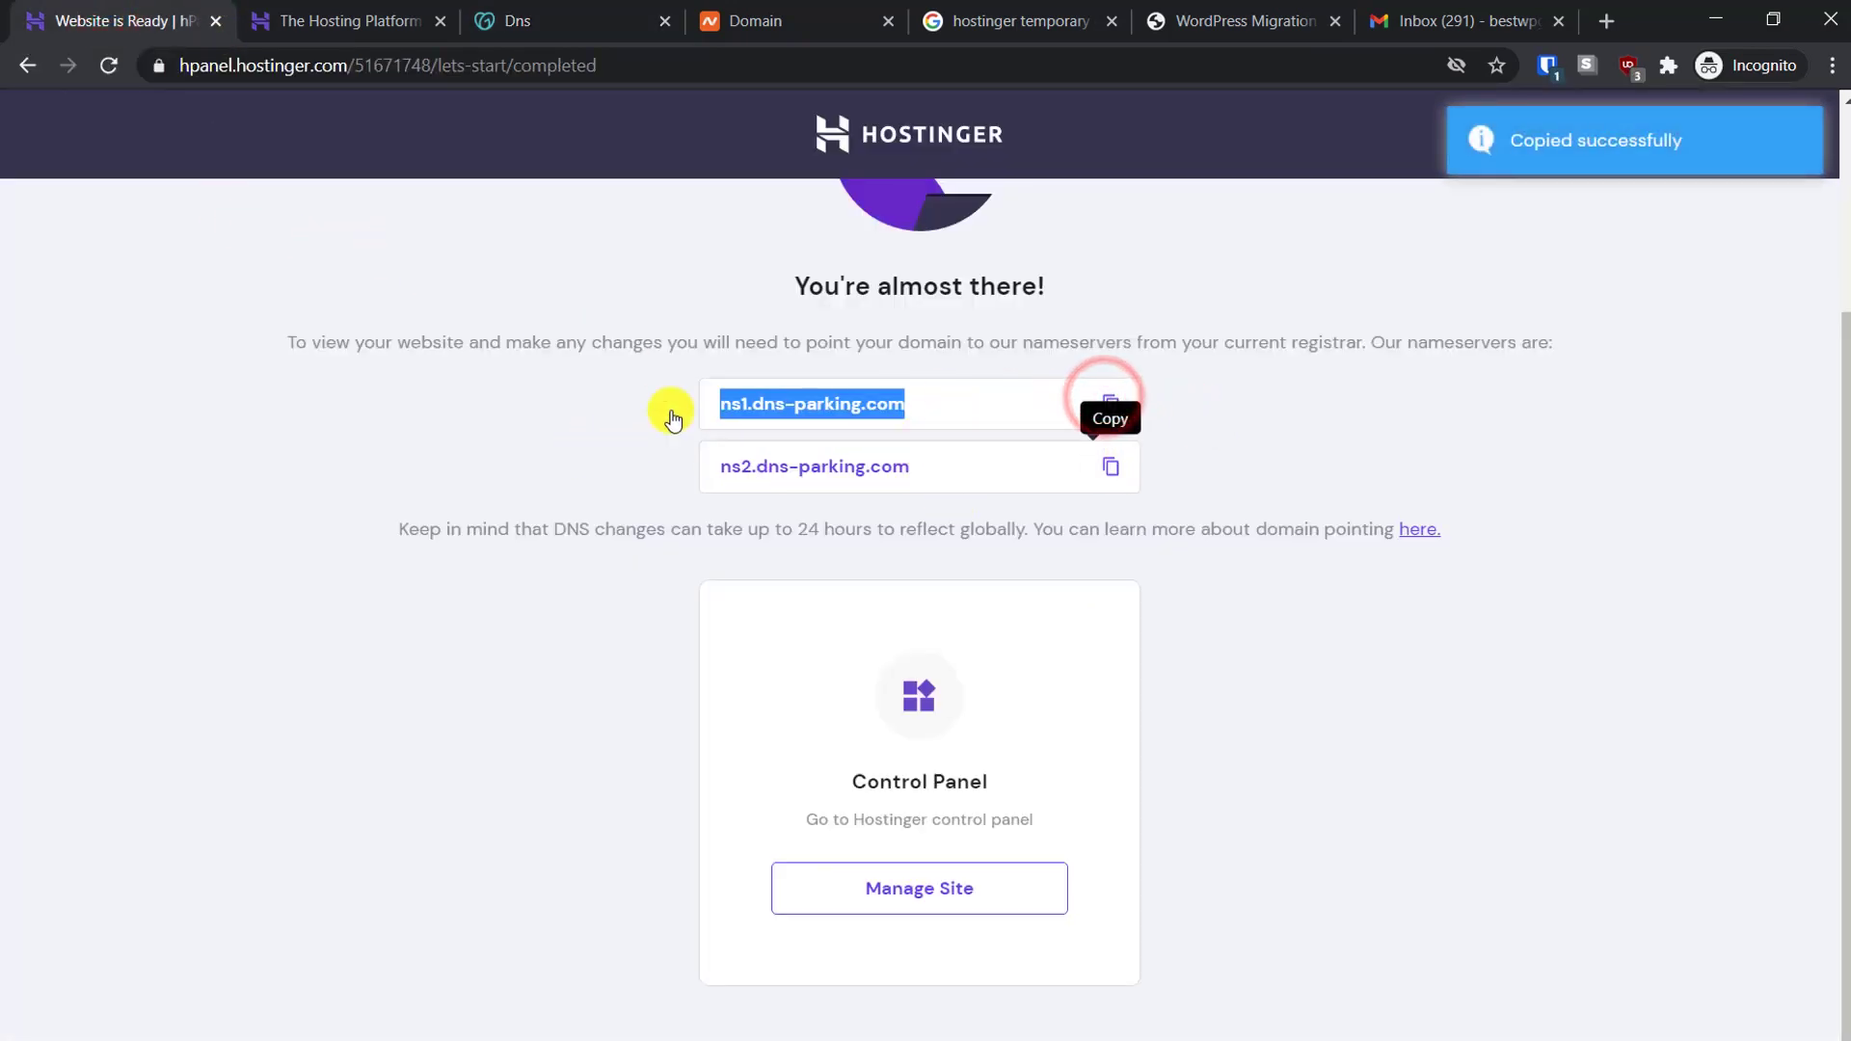
# Back in GoDaddy, open My Products from the account menu to list bestwpguides.com
pyautogui.click(548, 26)
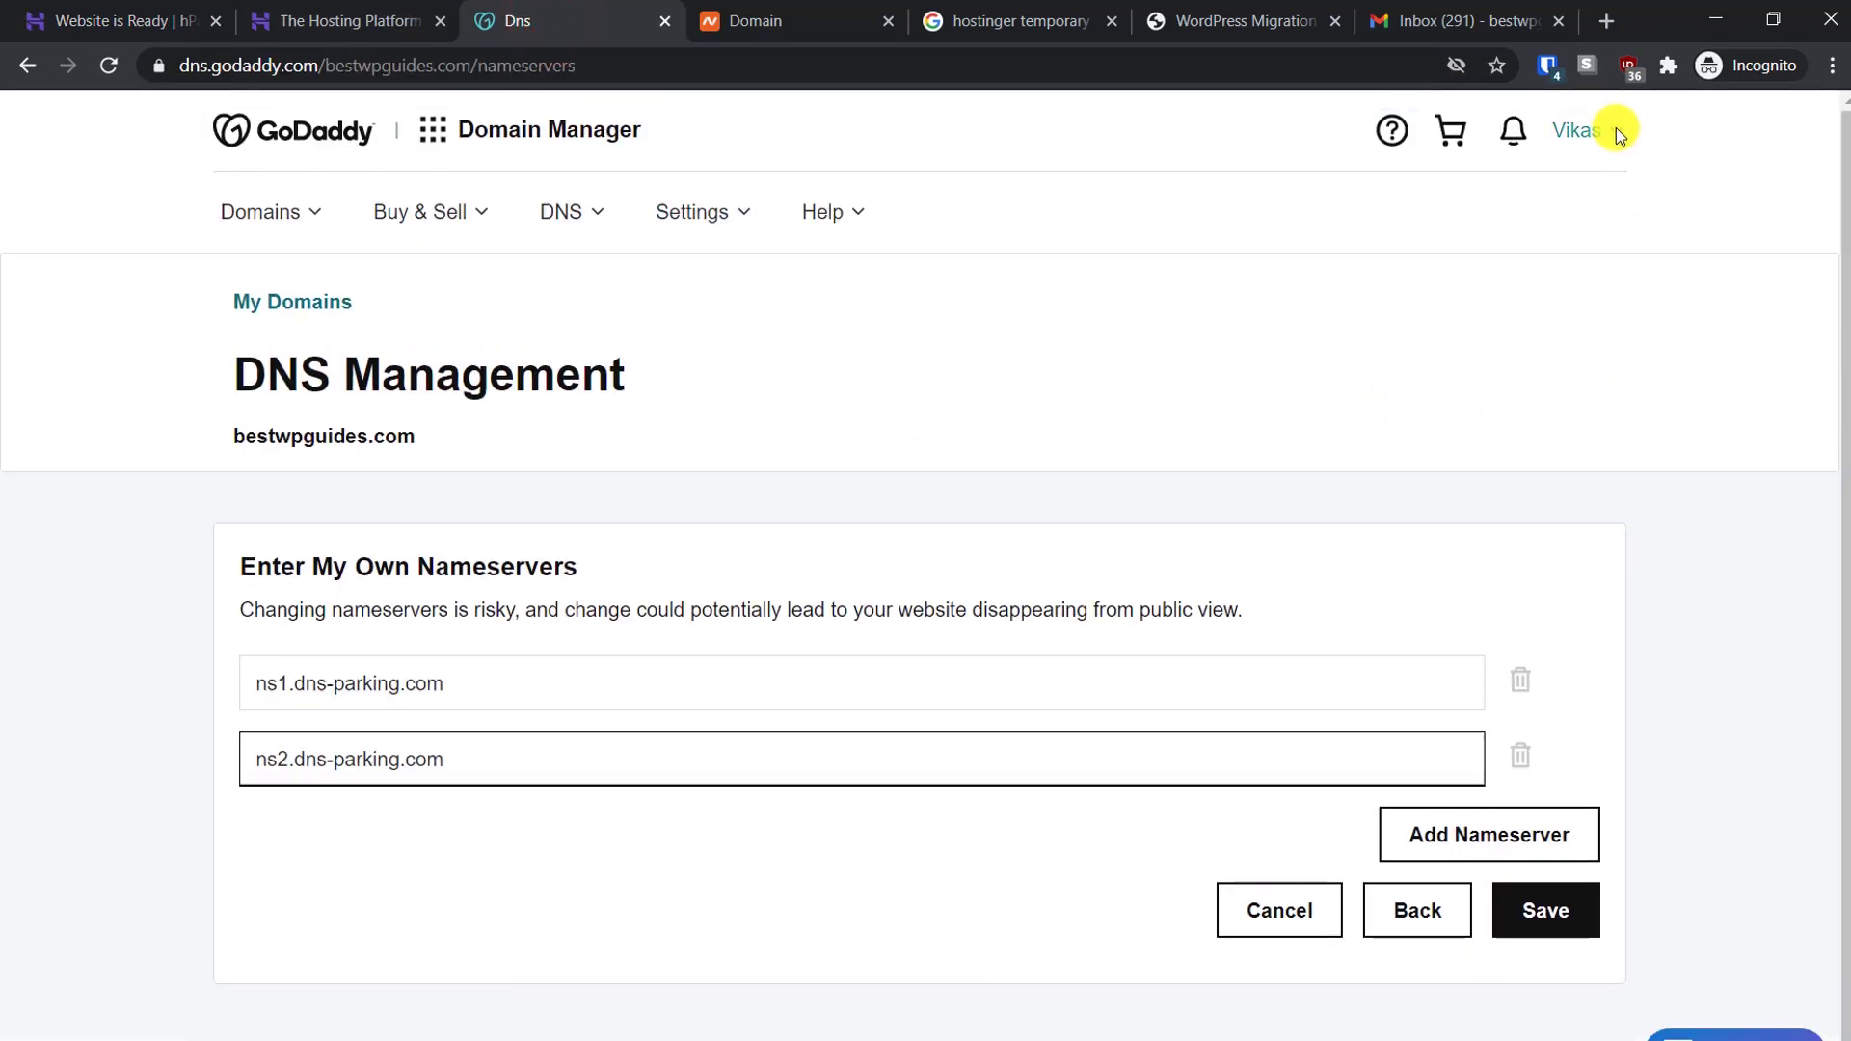
pyautogui.click(1599, 135)
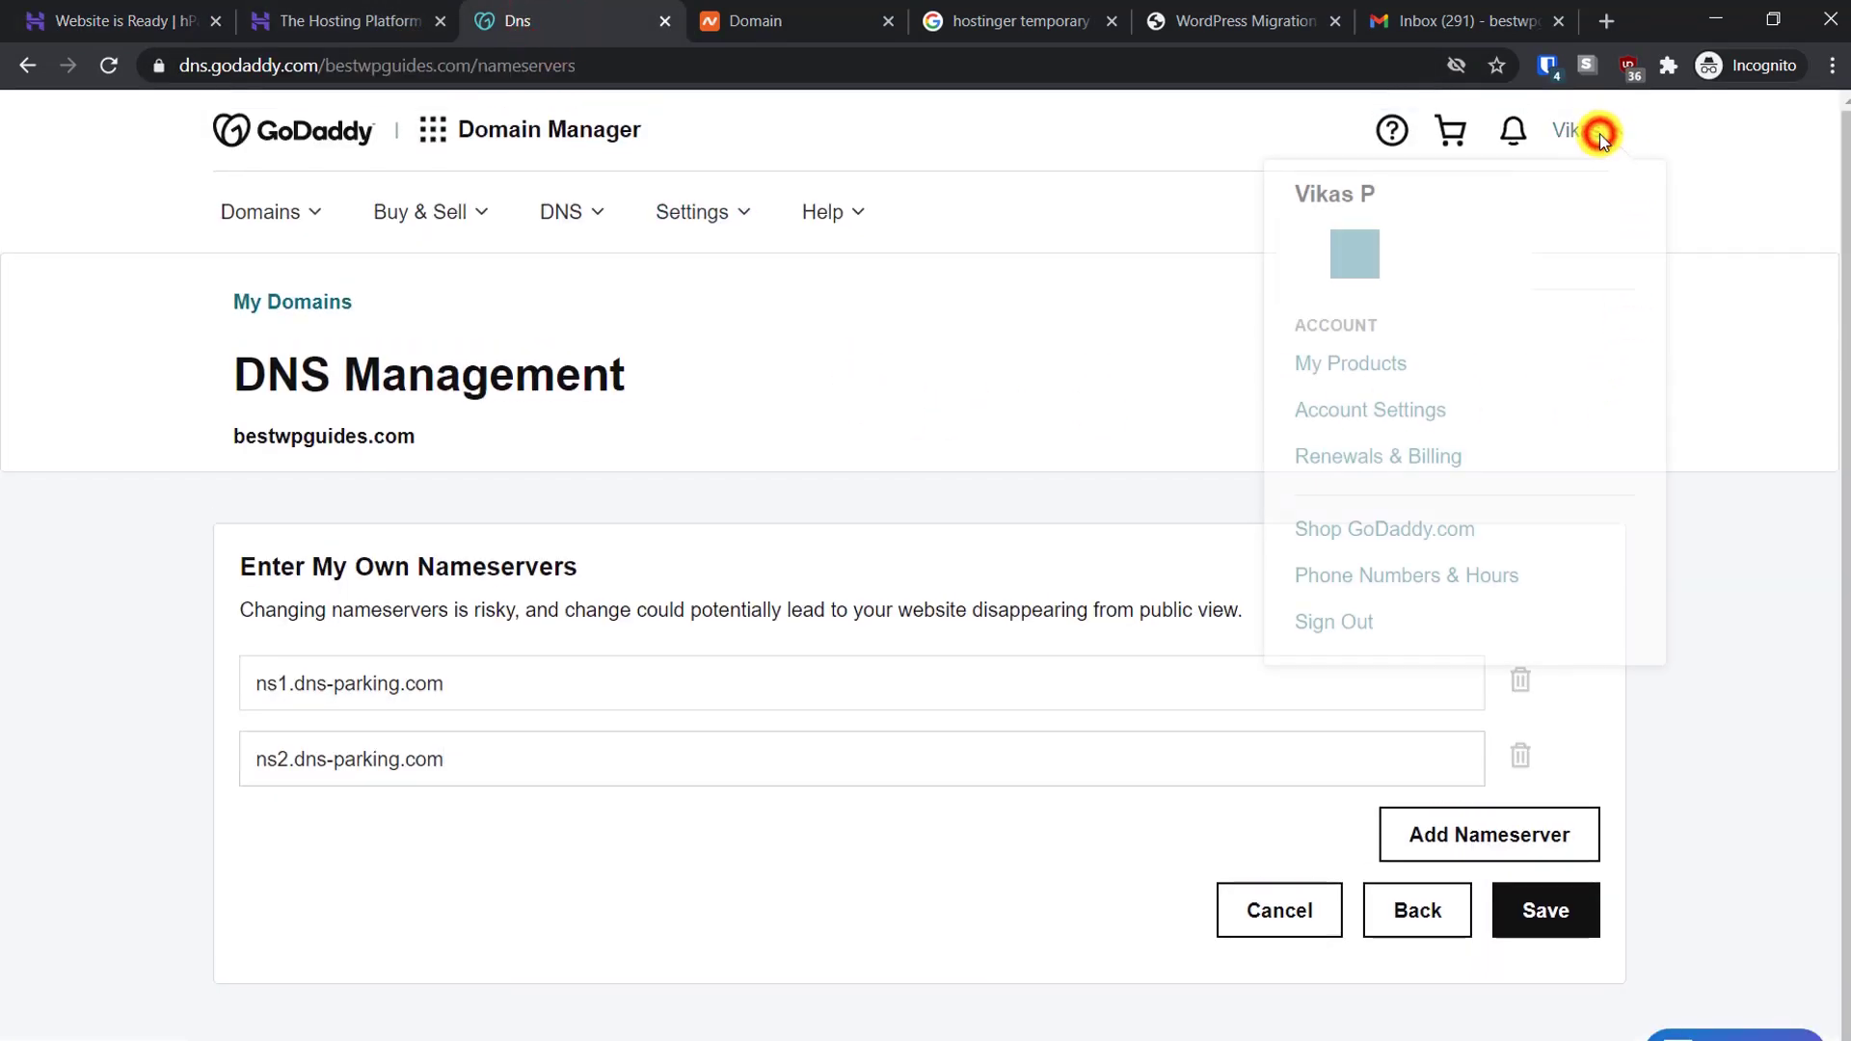
pyautogui.click(1355, 364)
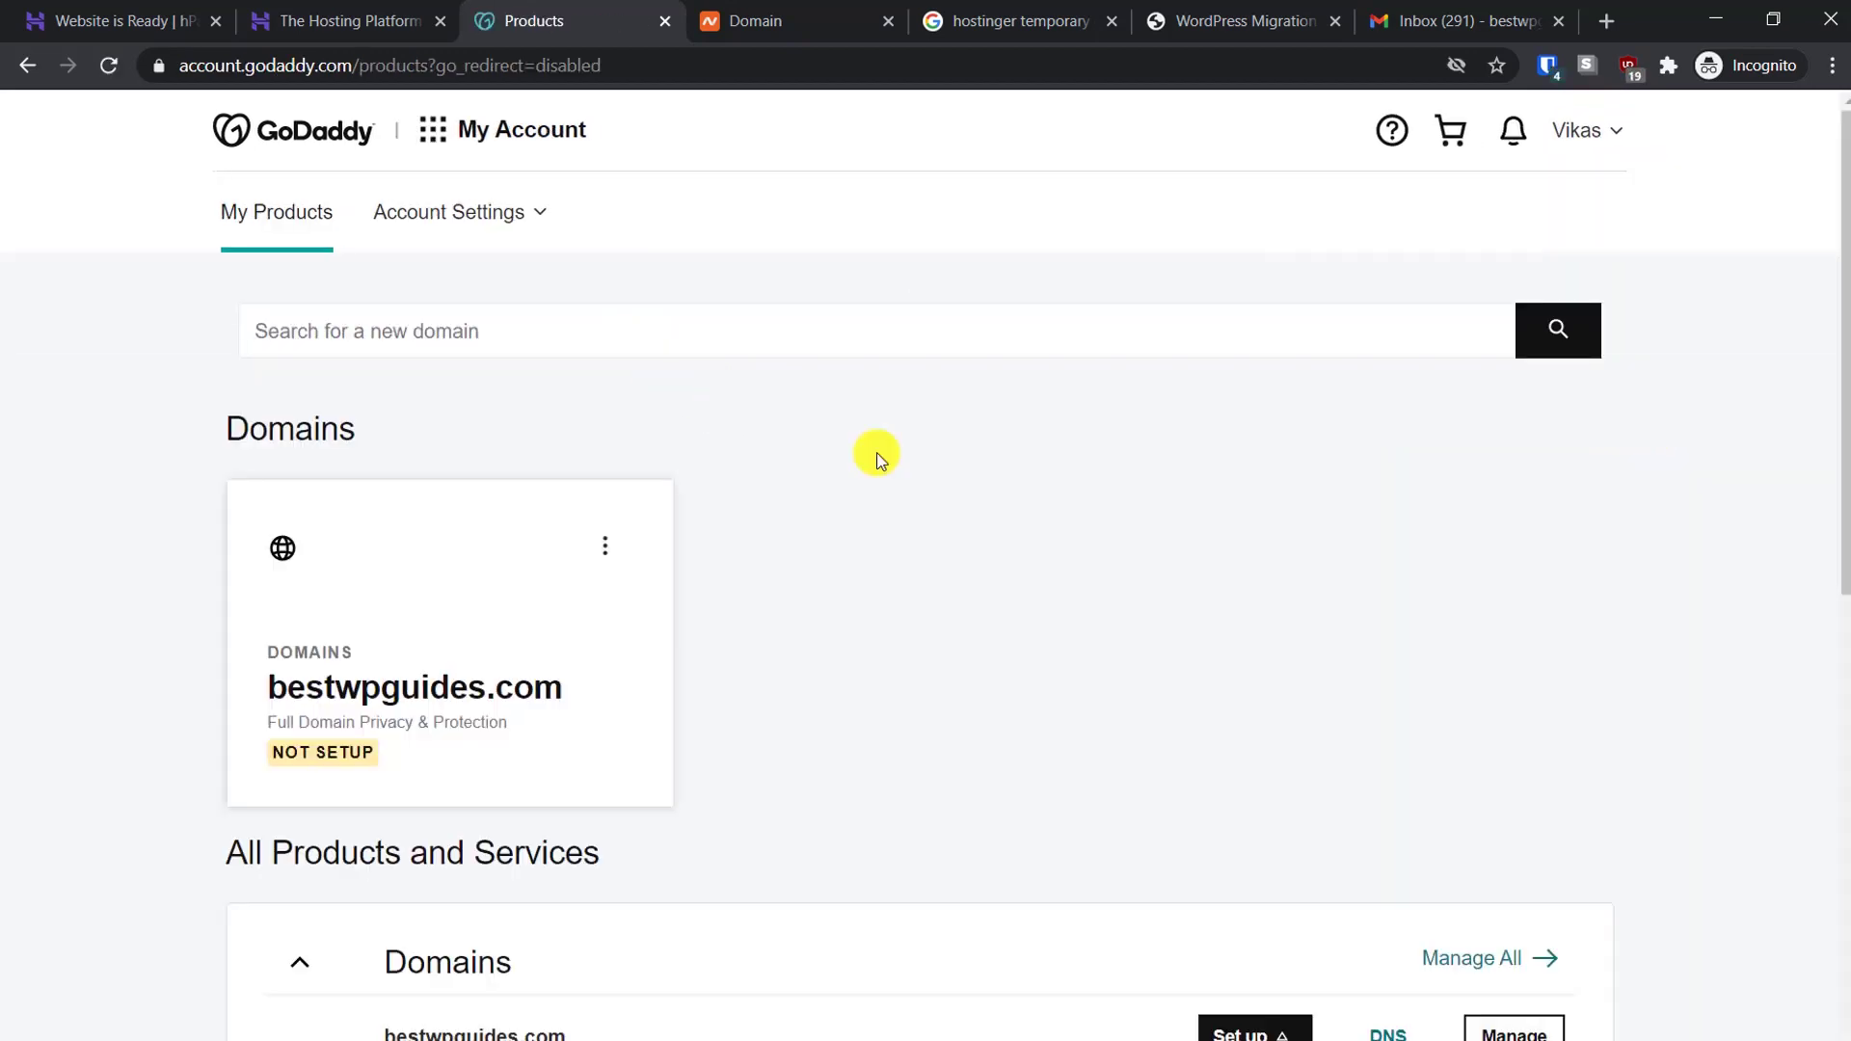
# Open Manage DNS for bestwpguides.com and switch its Nameservers to 'Enter my own nameservers (advanced)'
pyautogui.scroll(-1, 1051, 672)
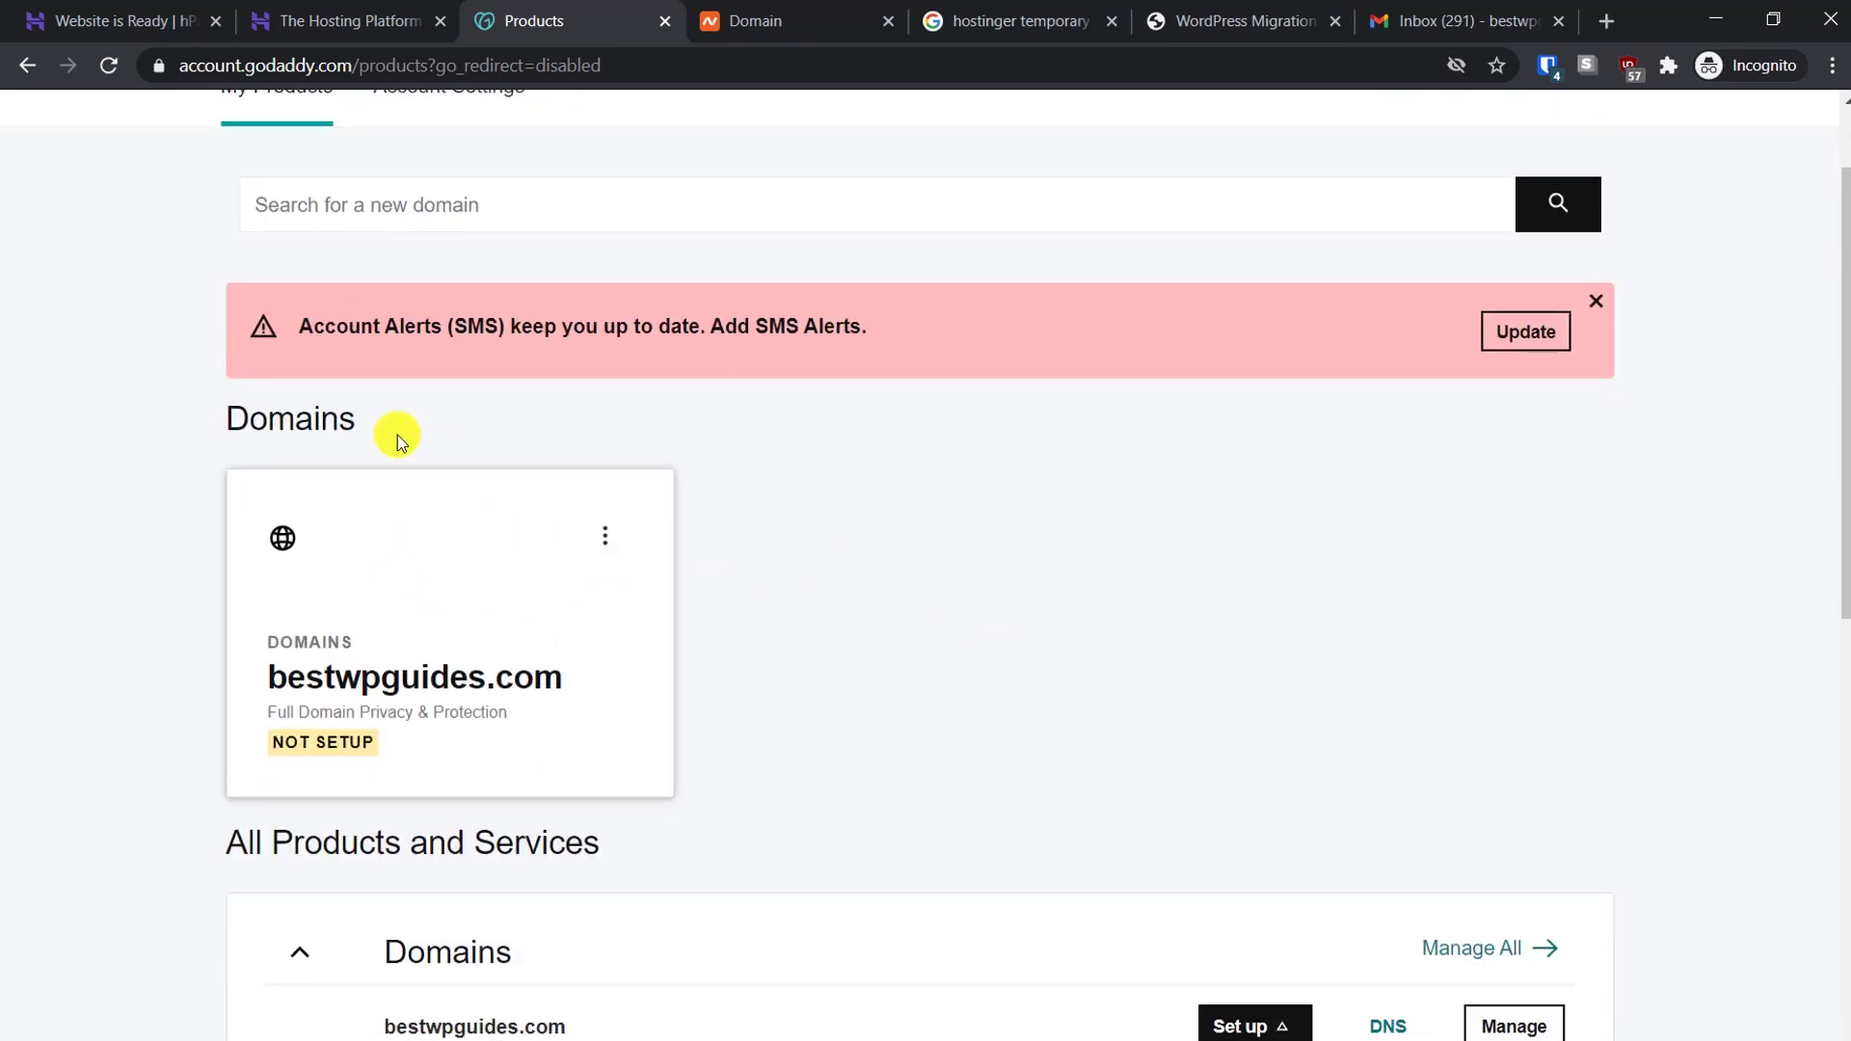
pyautogui.click(613, 543)
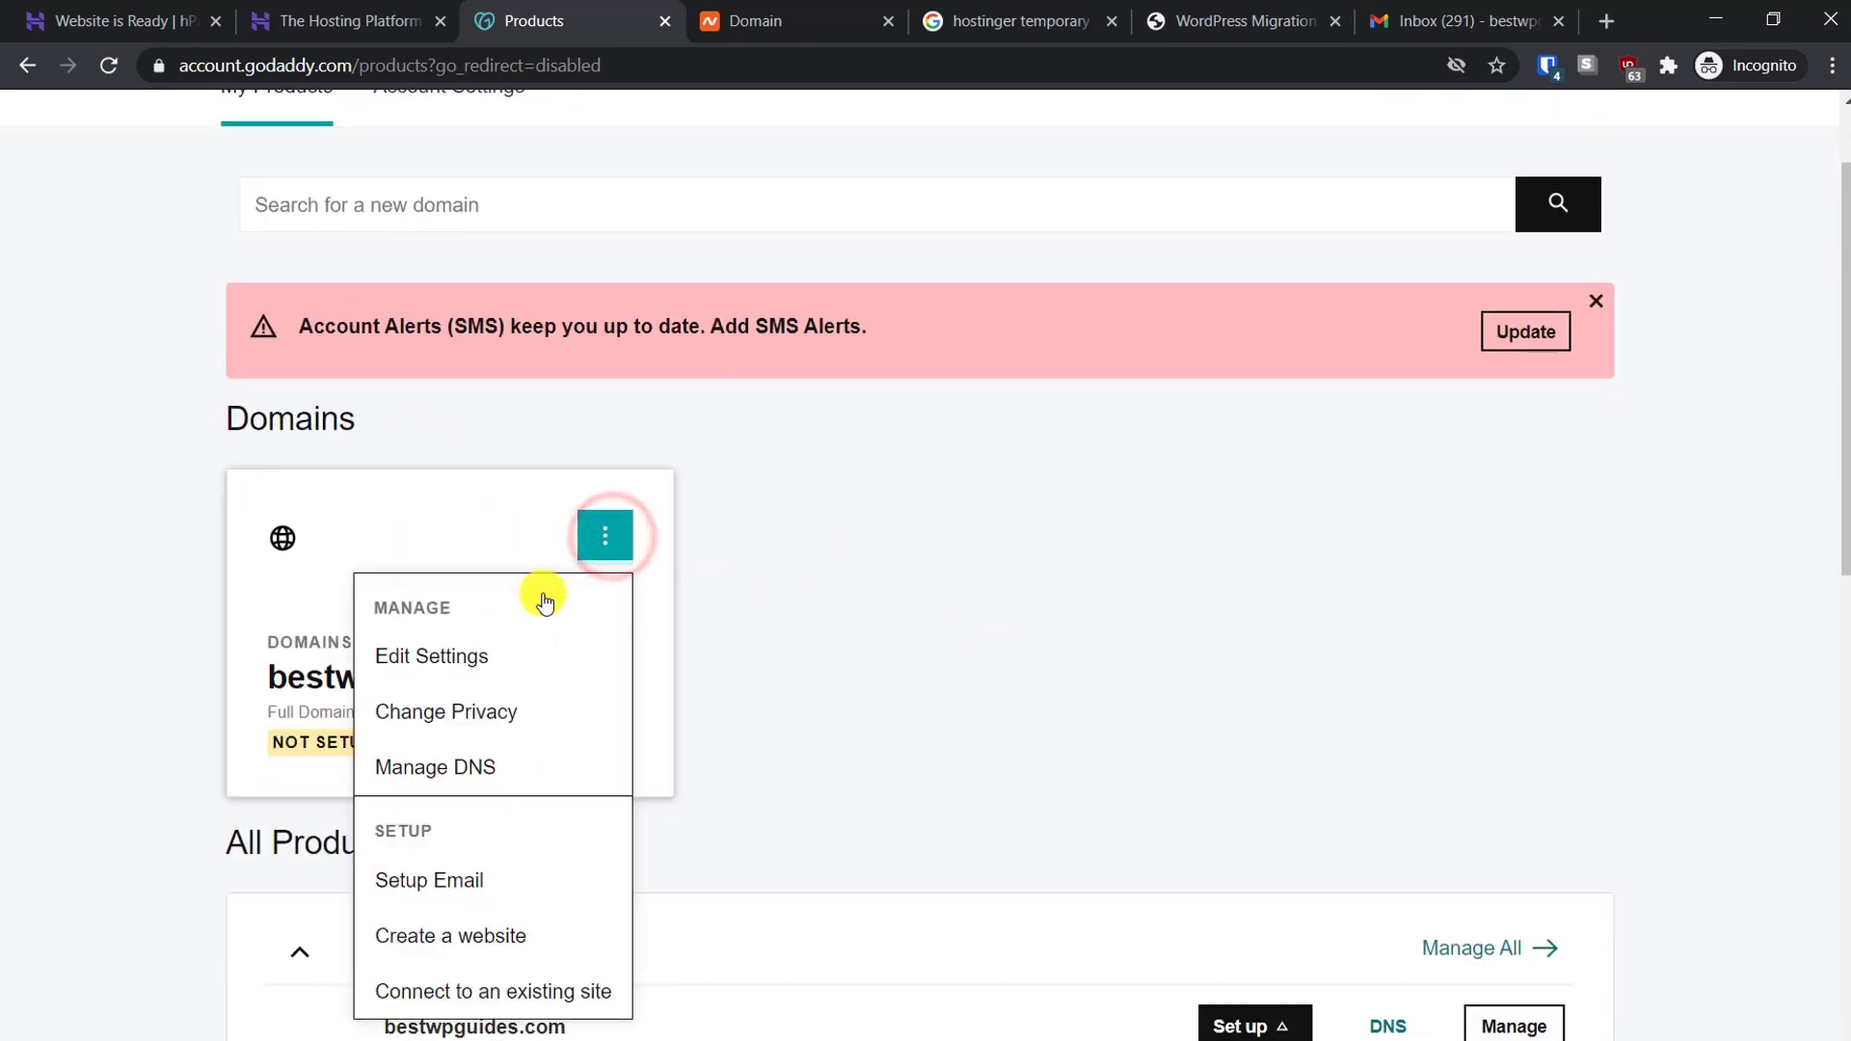
pyautogui.click(439, 769)
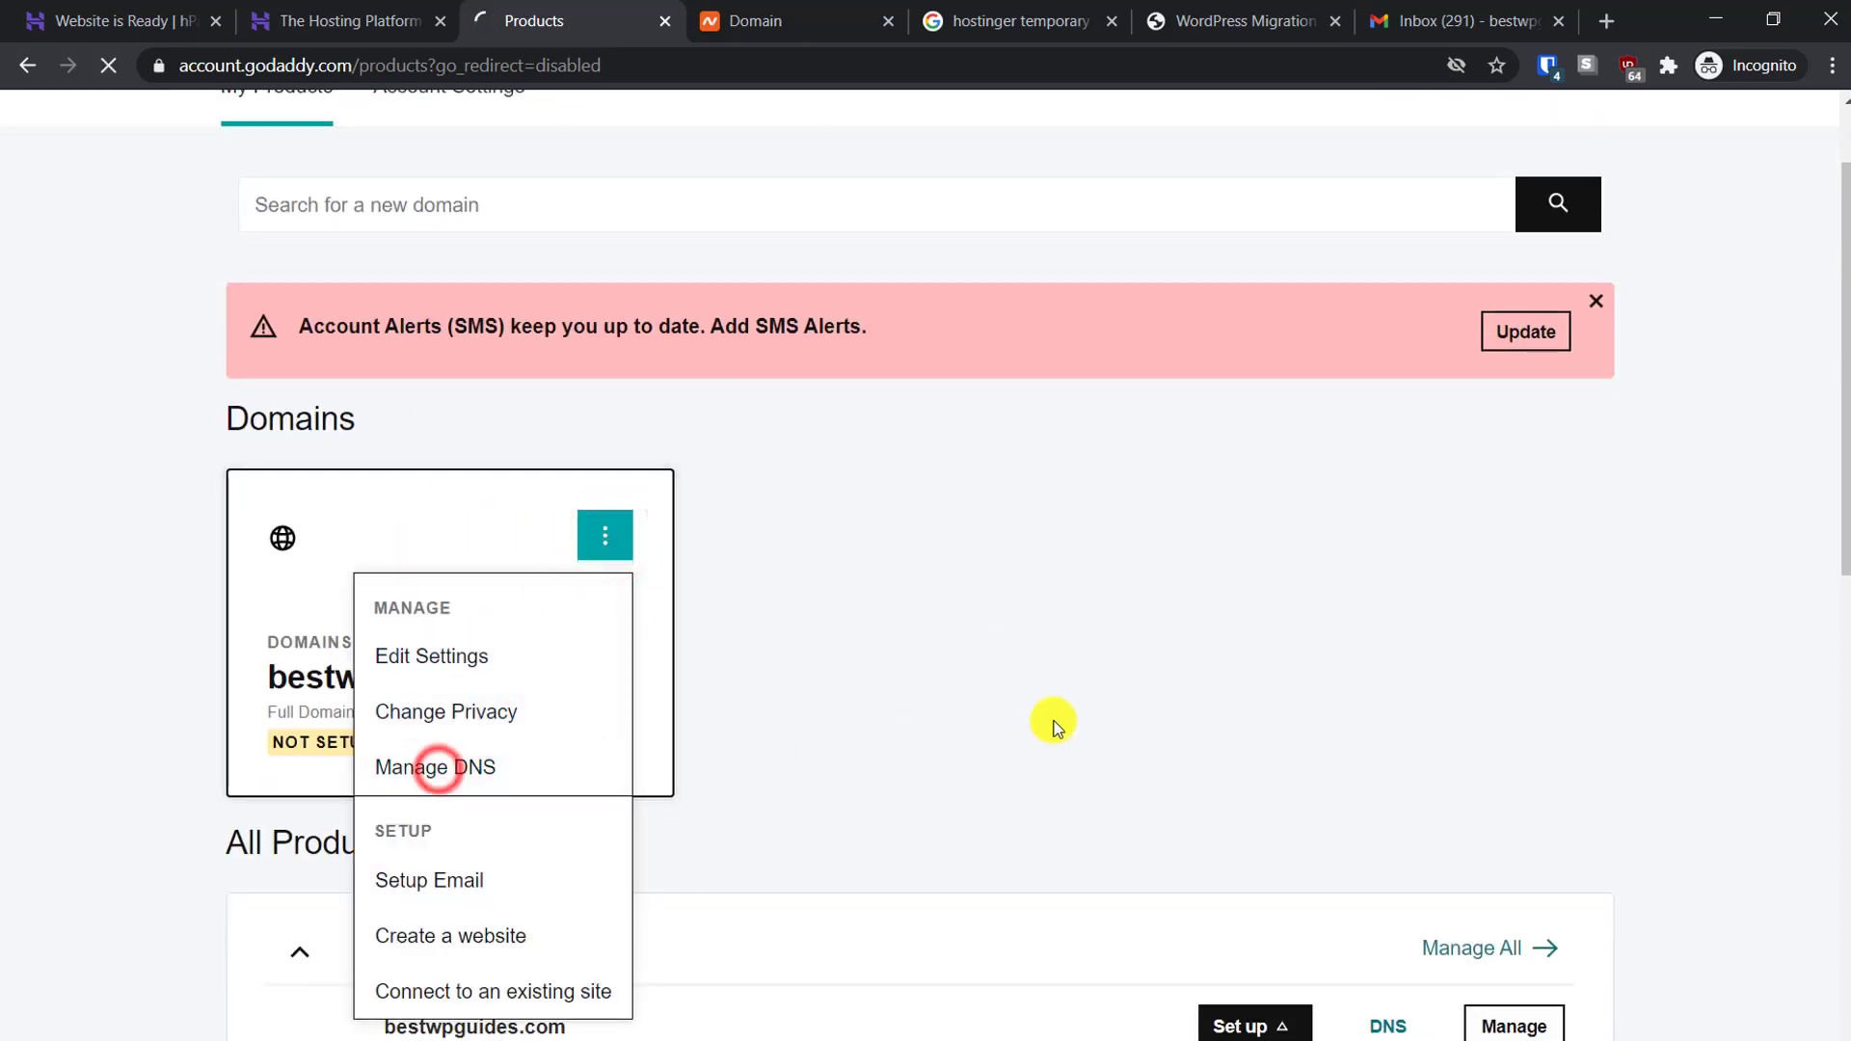
pyautogui.scroll(-13, 1072, 598)
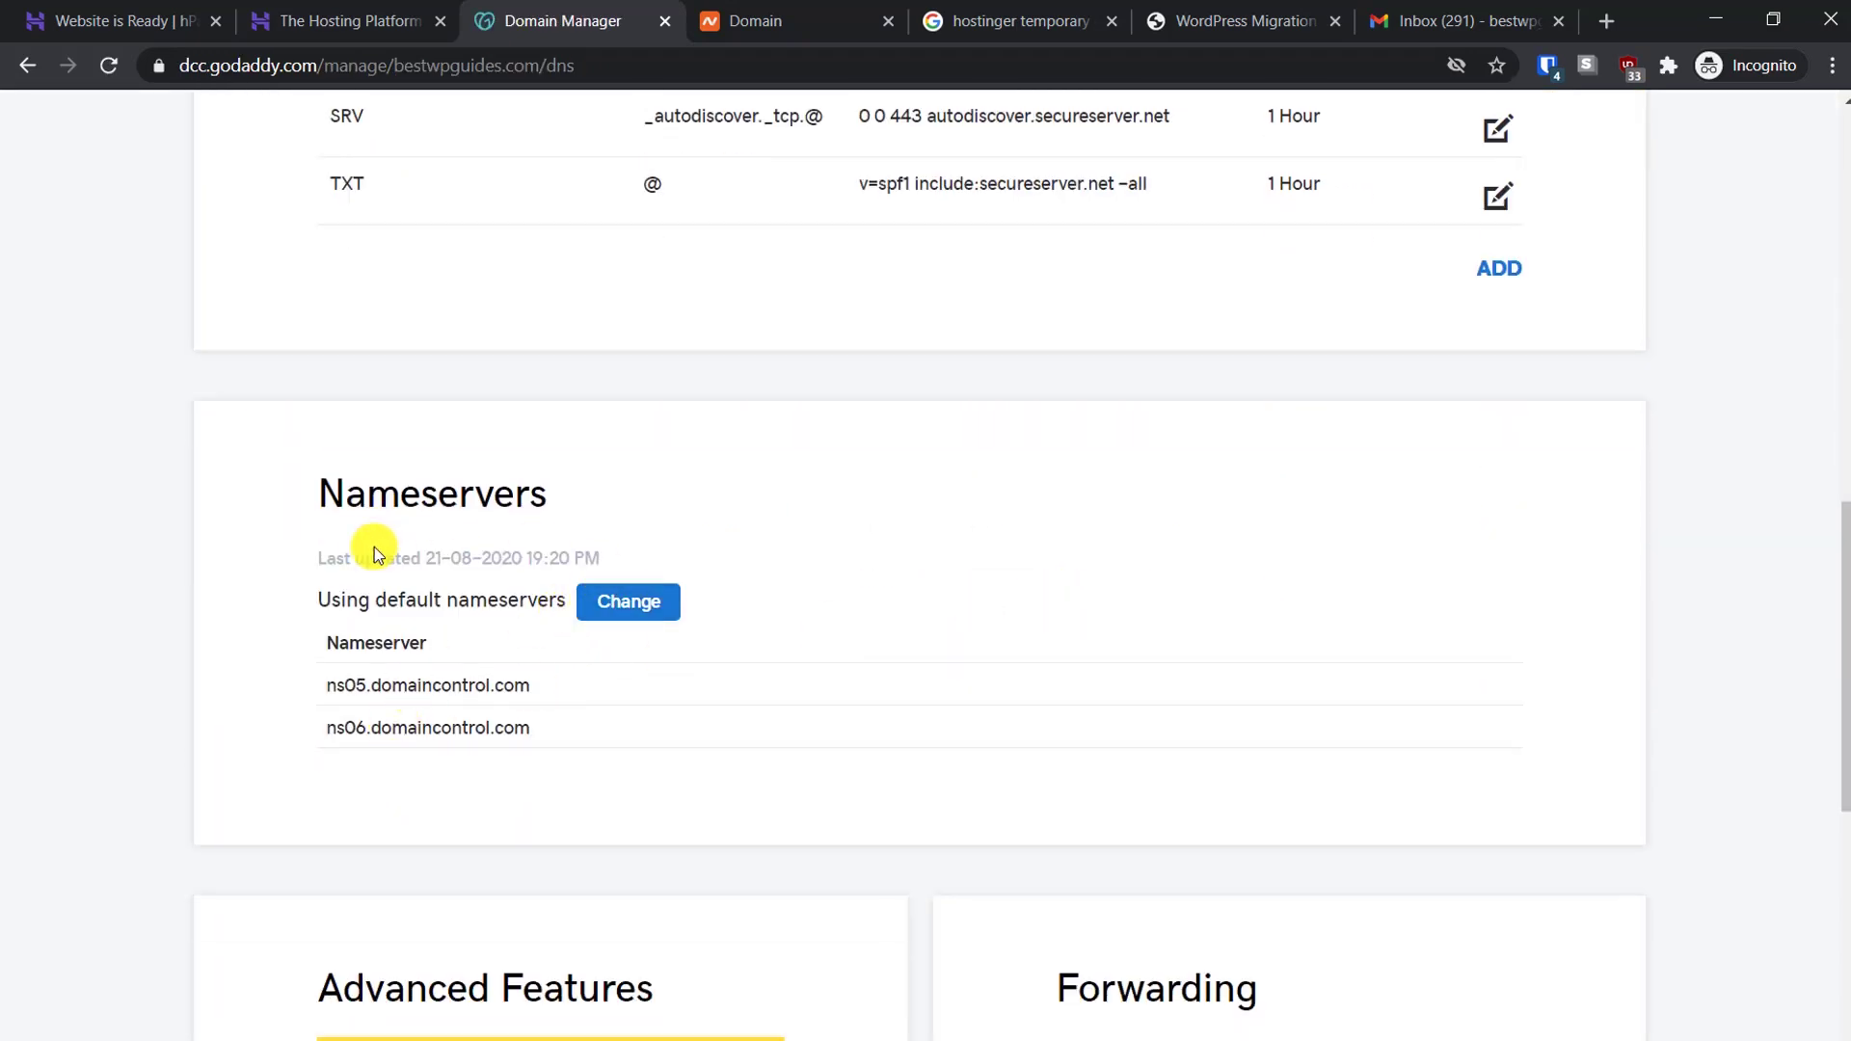
pyautogui.click(634, 600)
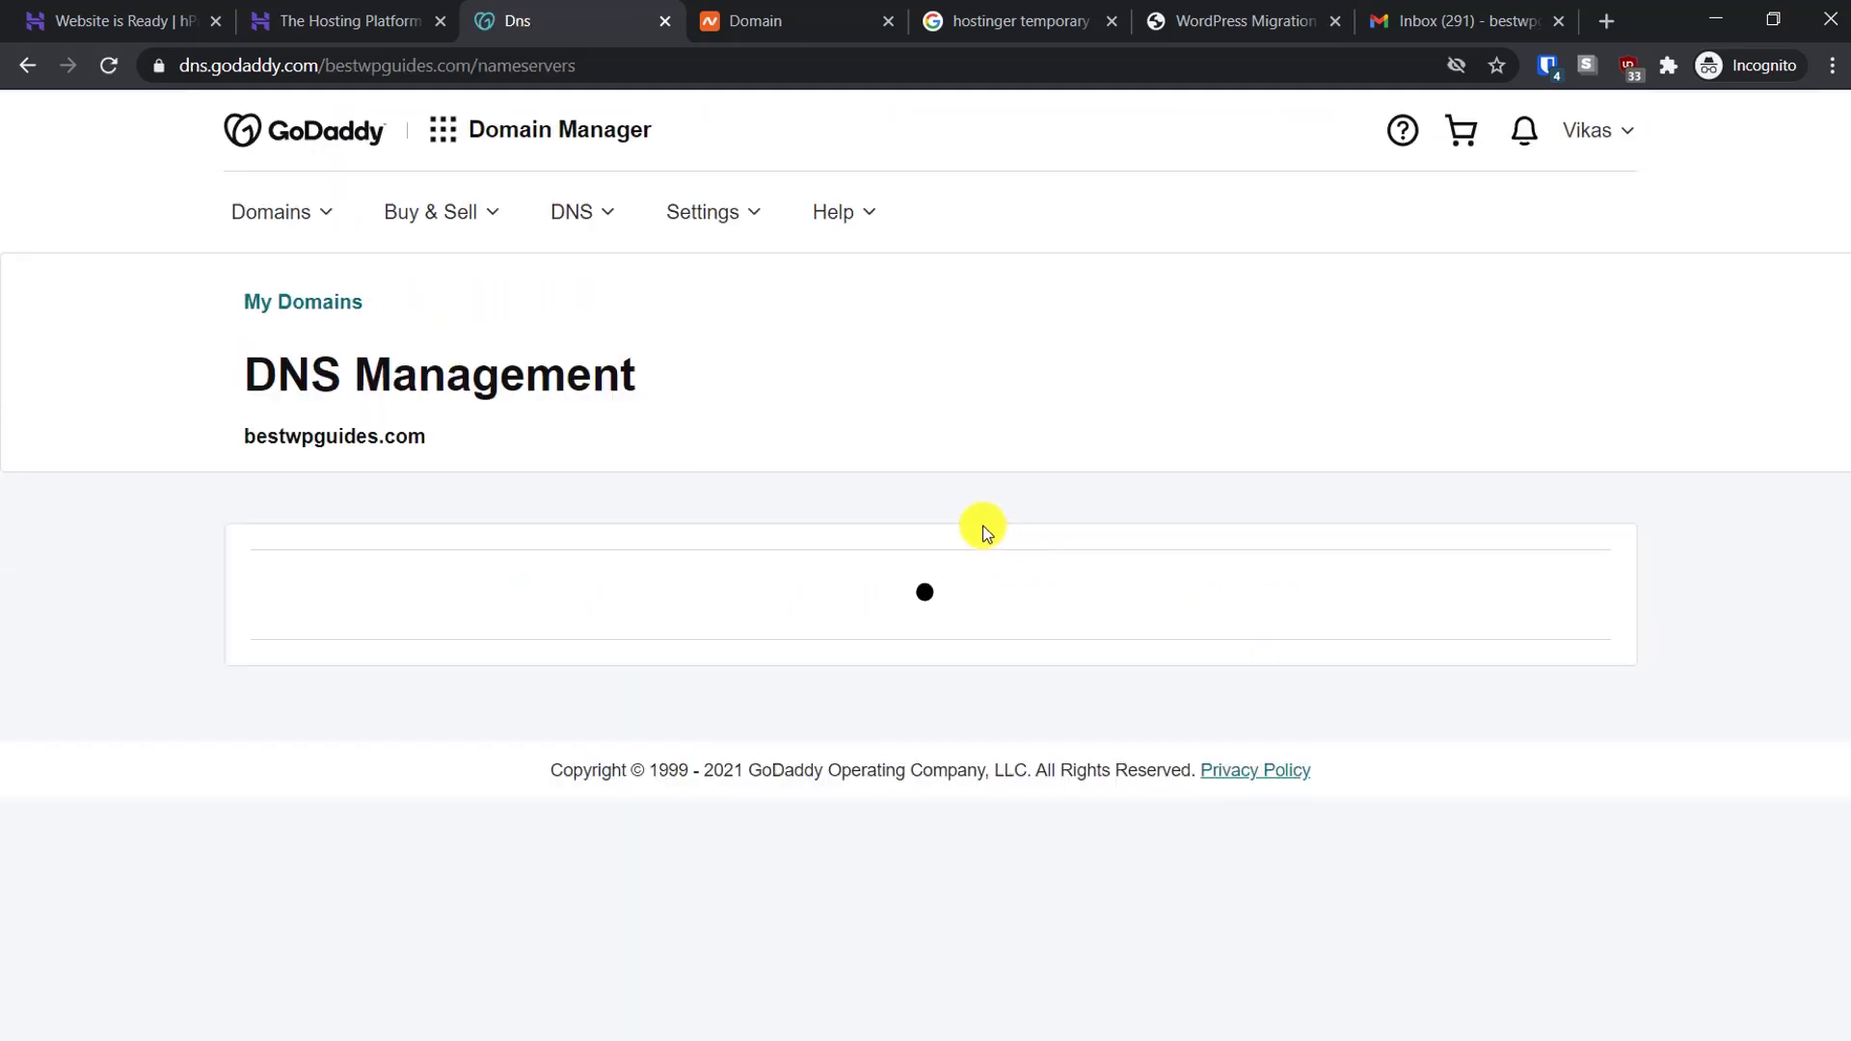
pyautogui.scroll(-1, 985, 533)
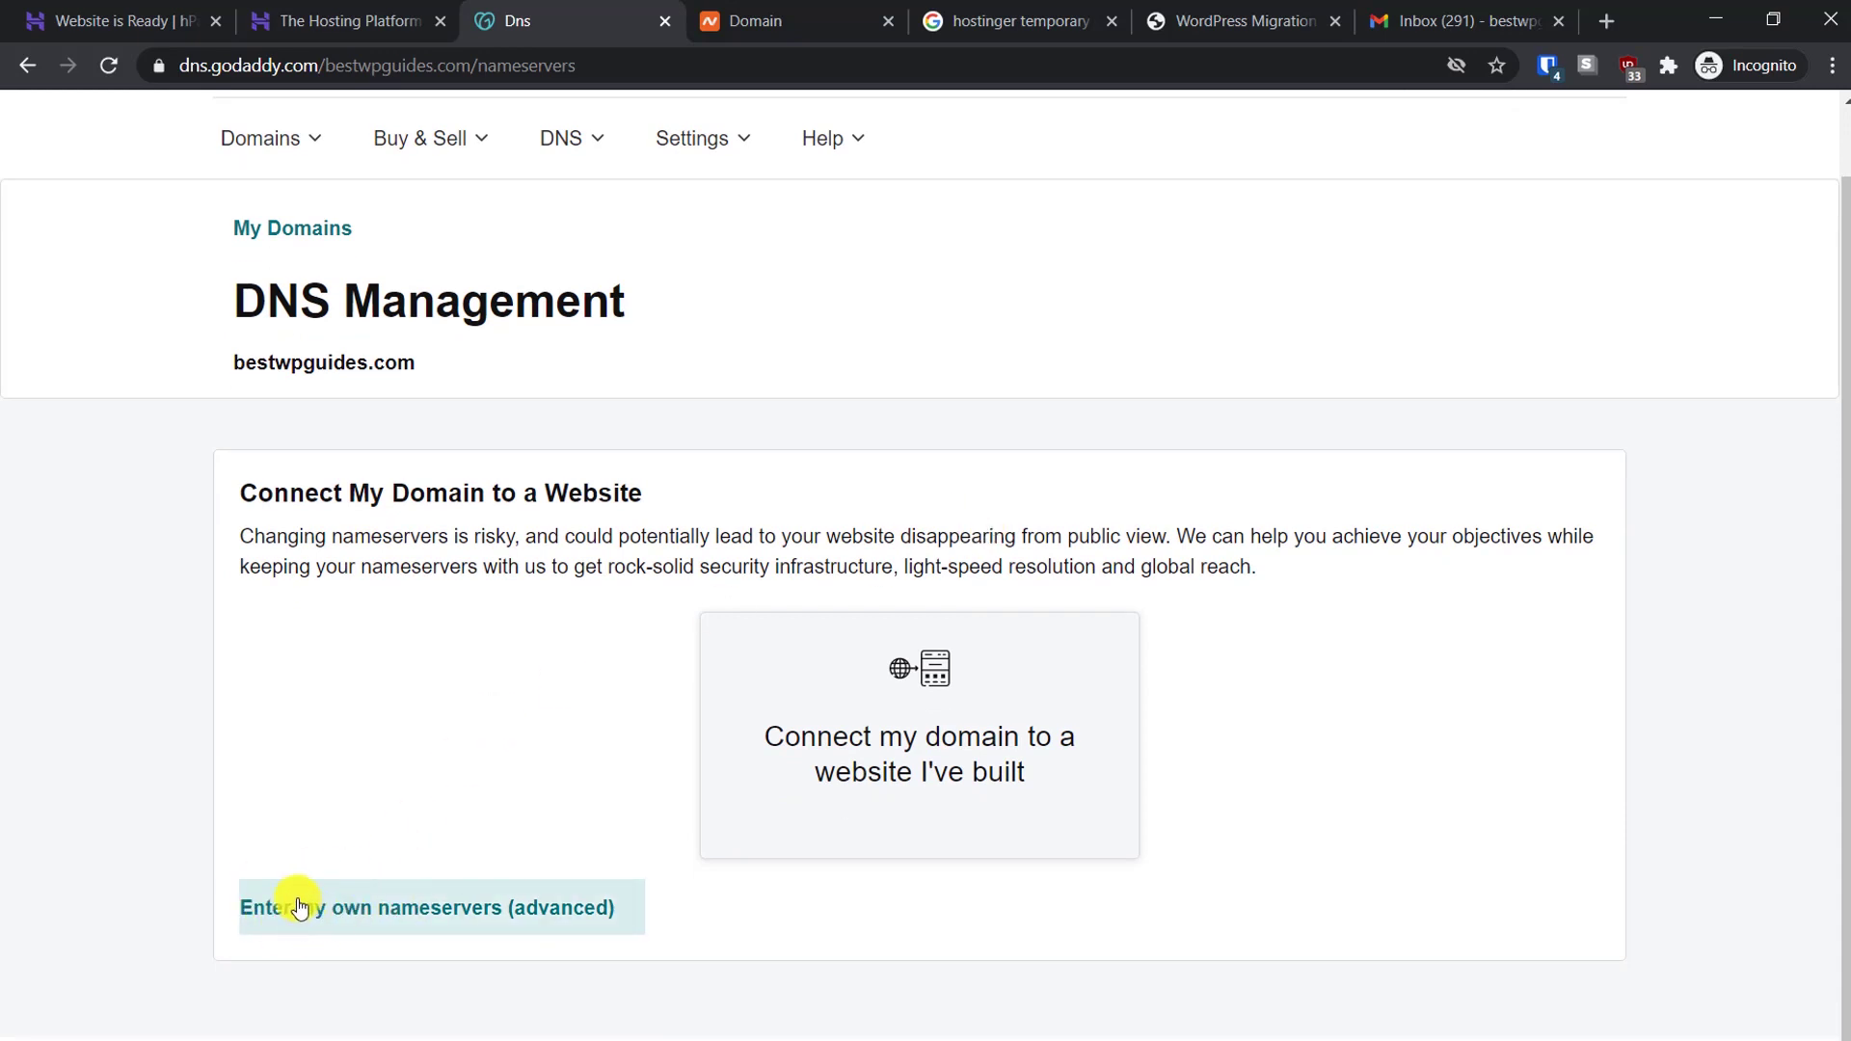
pyautogui.click(411, 906)
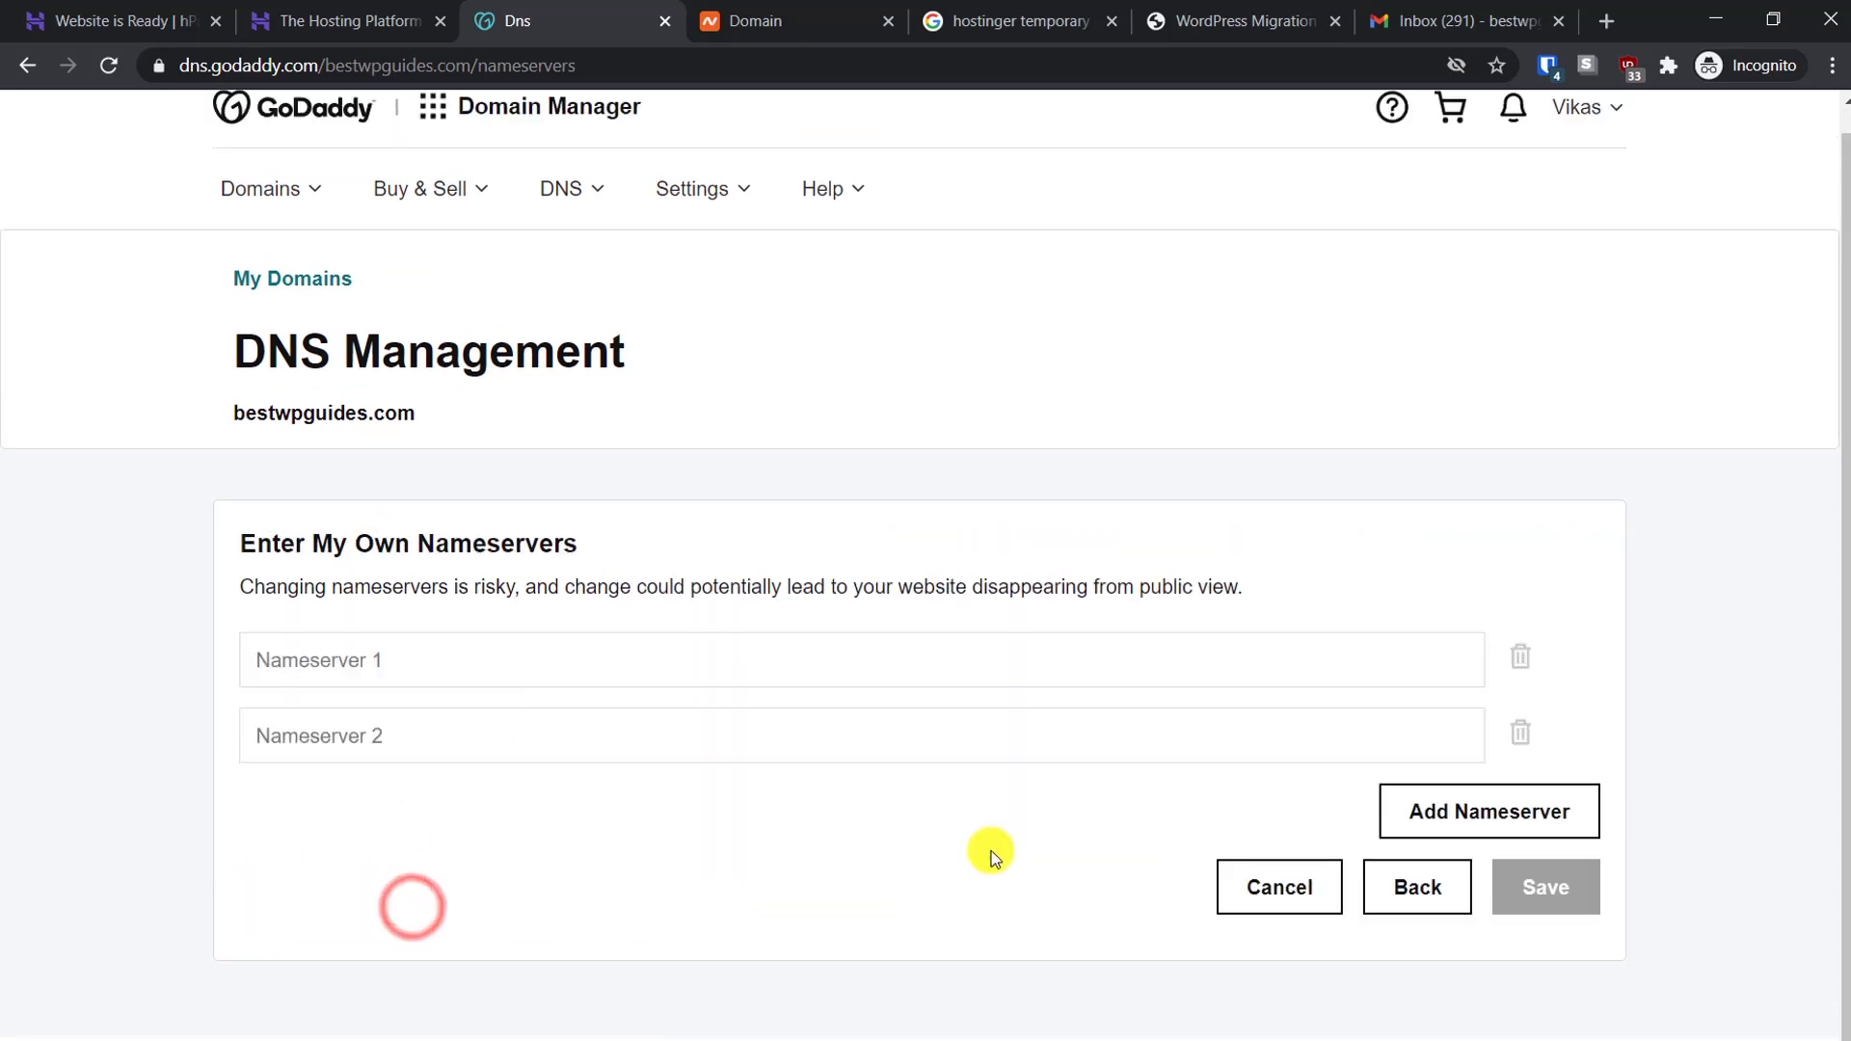
# Fill GoDaddy's Nameserver 1 with ns1.dns-parking.com and Nameserver 2 with ns2.dns-parking.com
pyautogui.click(418, 684)
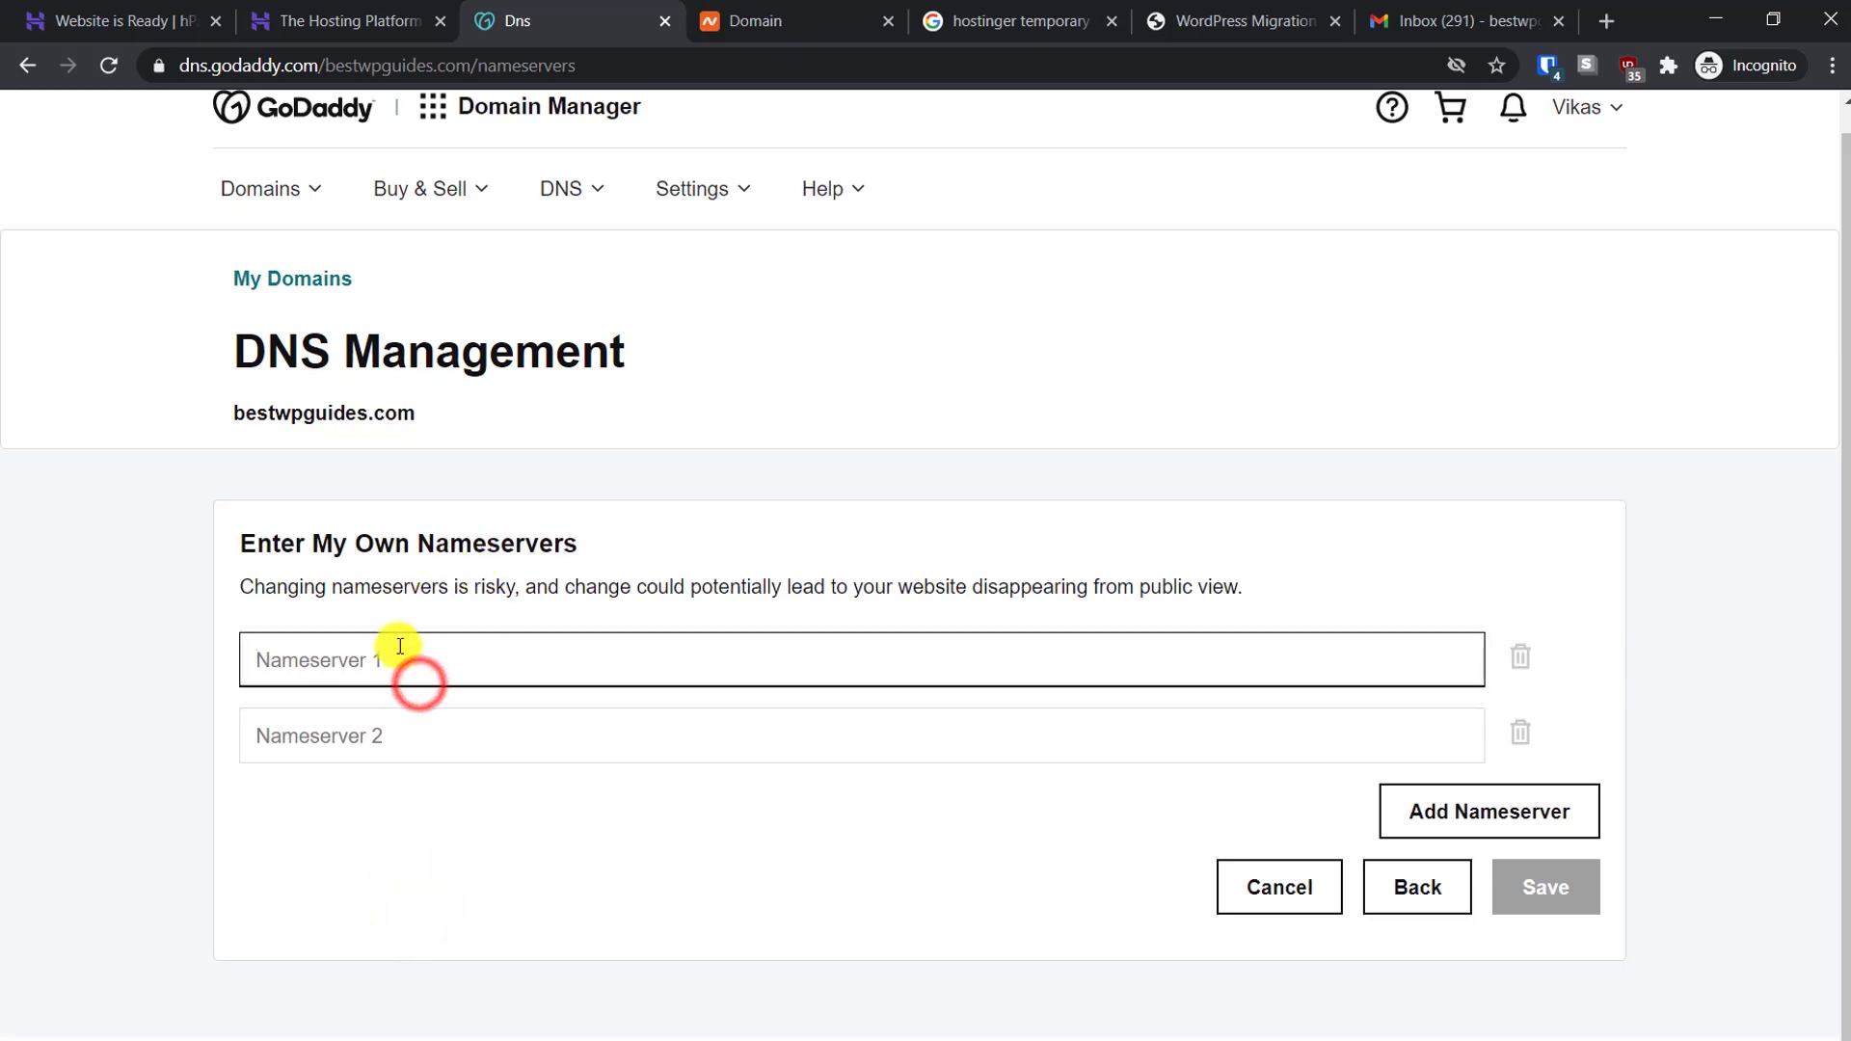
pyautogui.hotkey('ctrl', 'v')
pyautogui.click(425, 731)
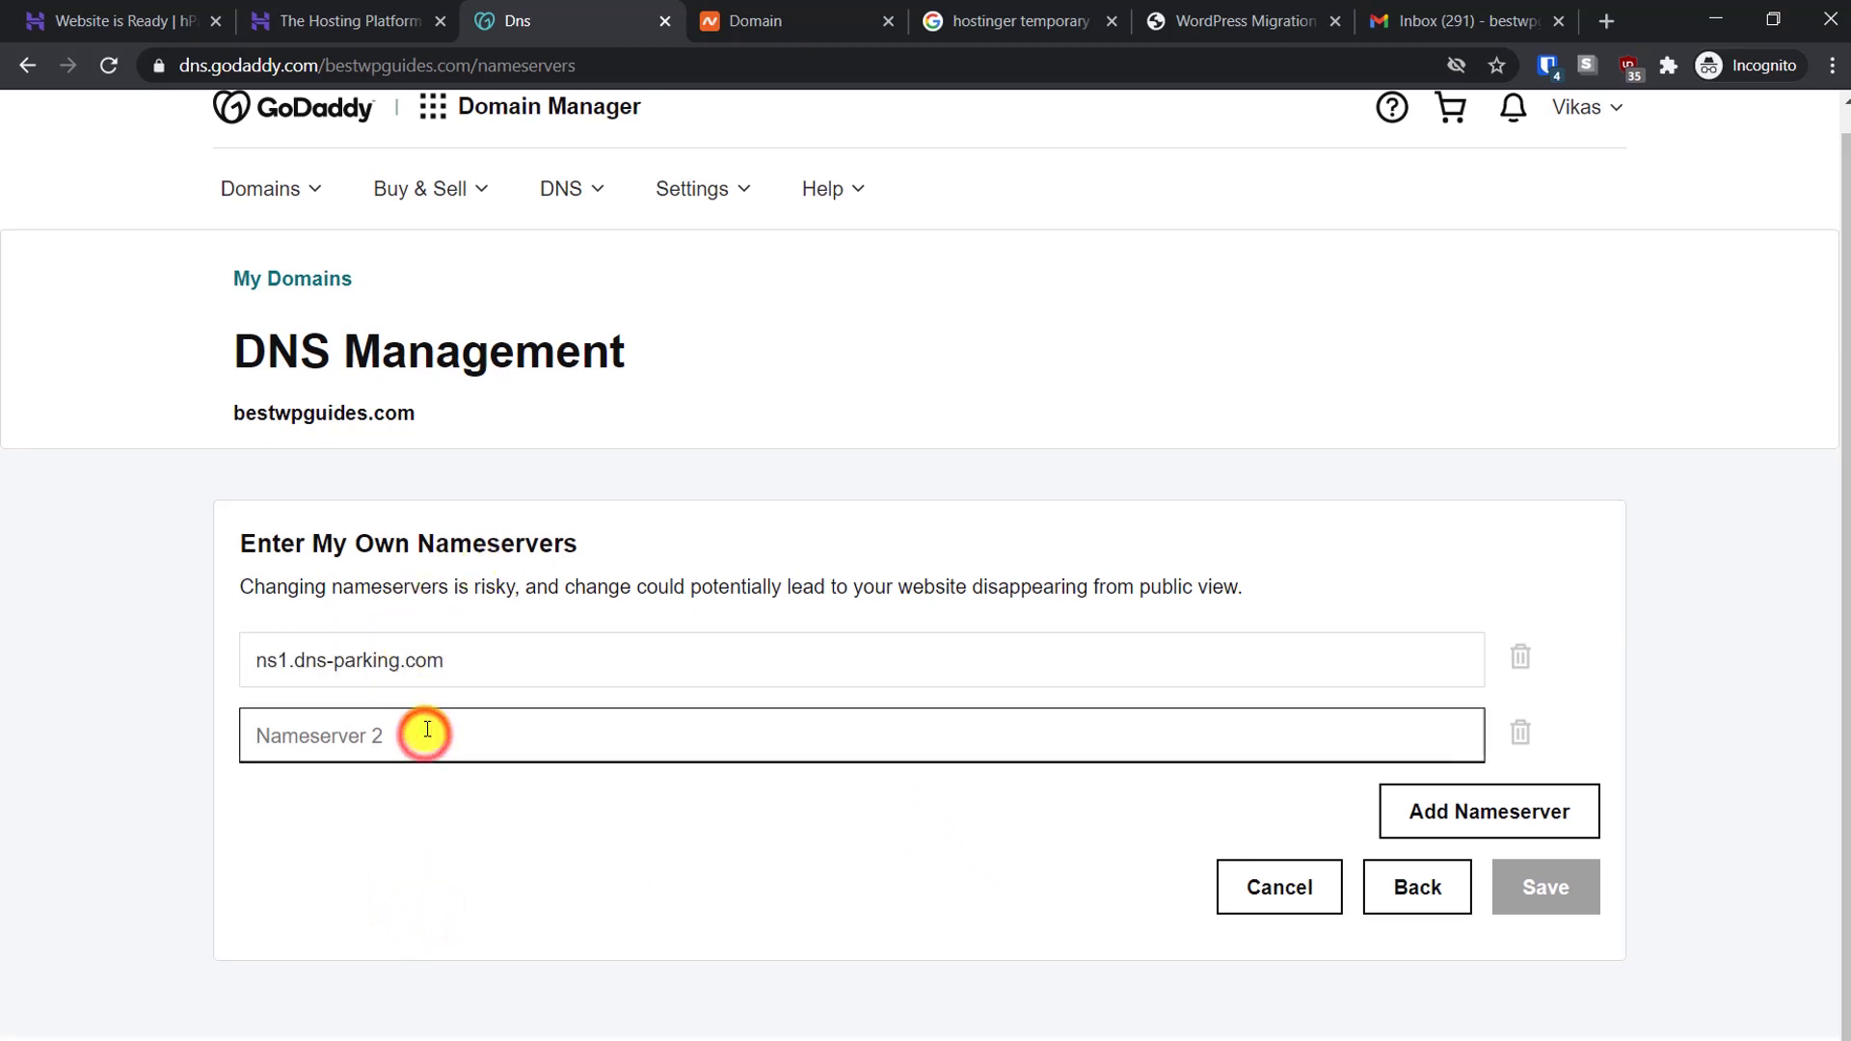
pyautogui.hotkey('ctrl', 'v')
pyautogui.click(288, 735)
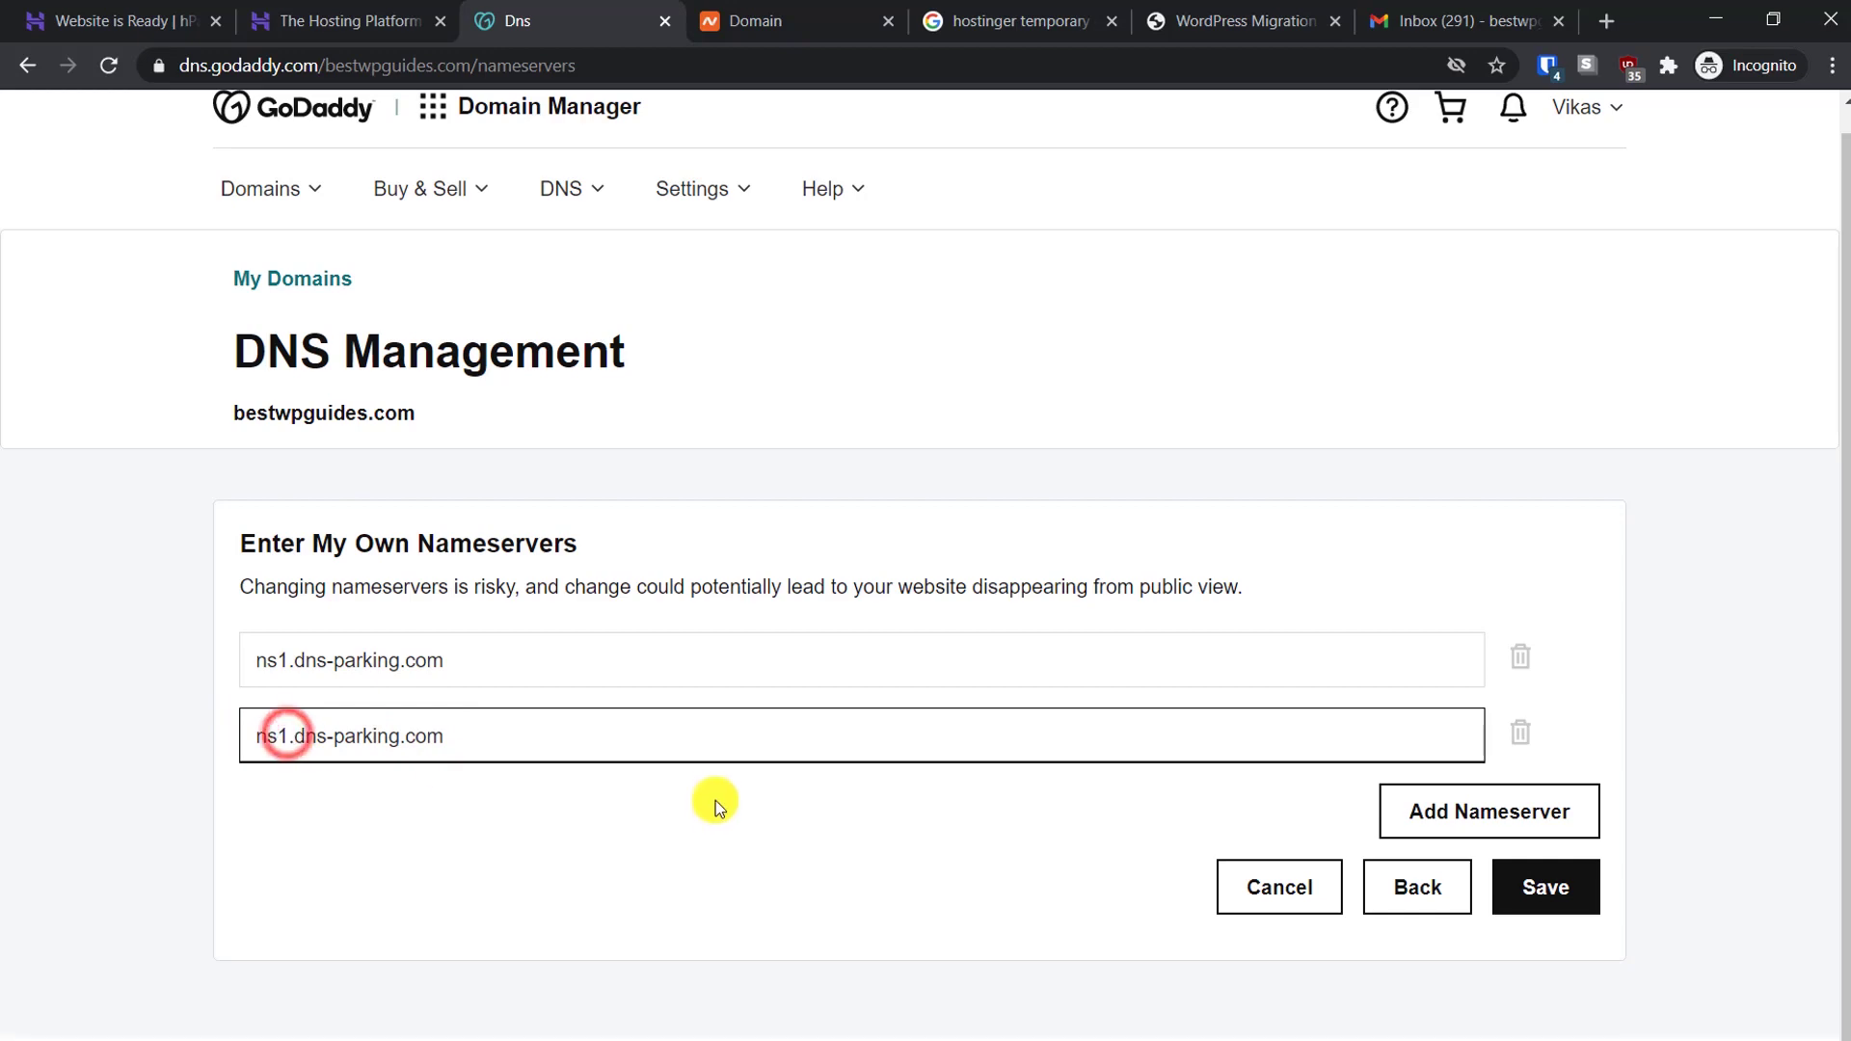
pyautogui.press('BackSpace')
pyautogui.write('2')
pyautogui.click(698, 650)
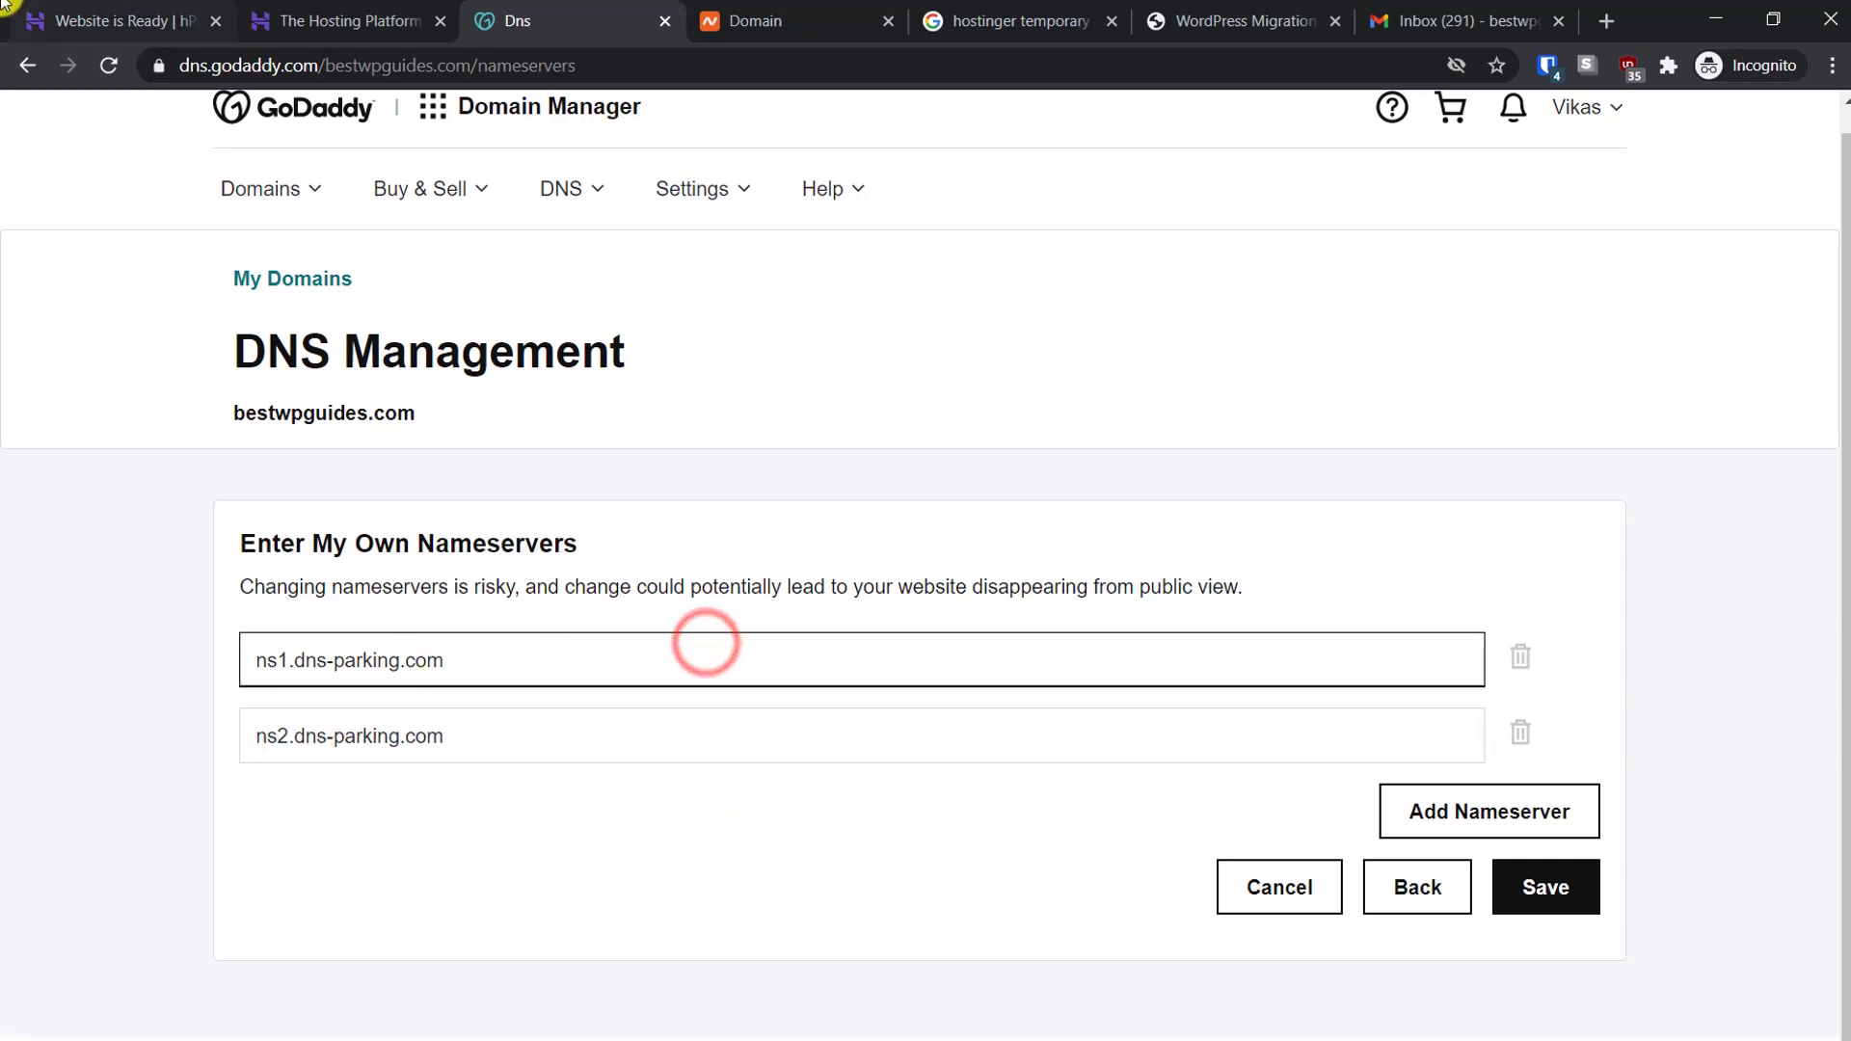
# Copy the second Hostinger nameserver, ns2.dns-parking.com, for use in Namecheap
pyautogui.click(75, 18)
pyautogui.click(1098, 479)
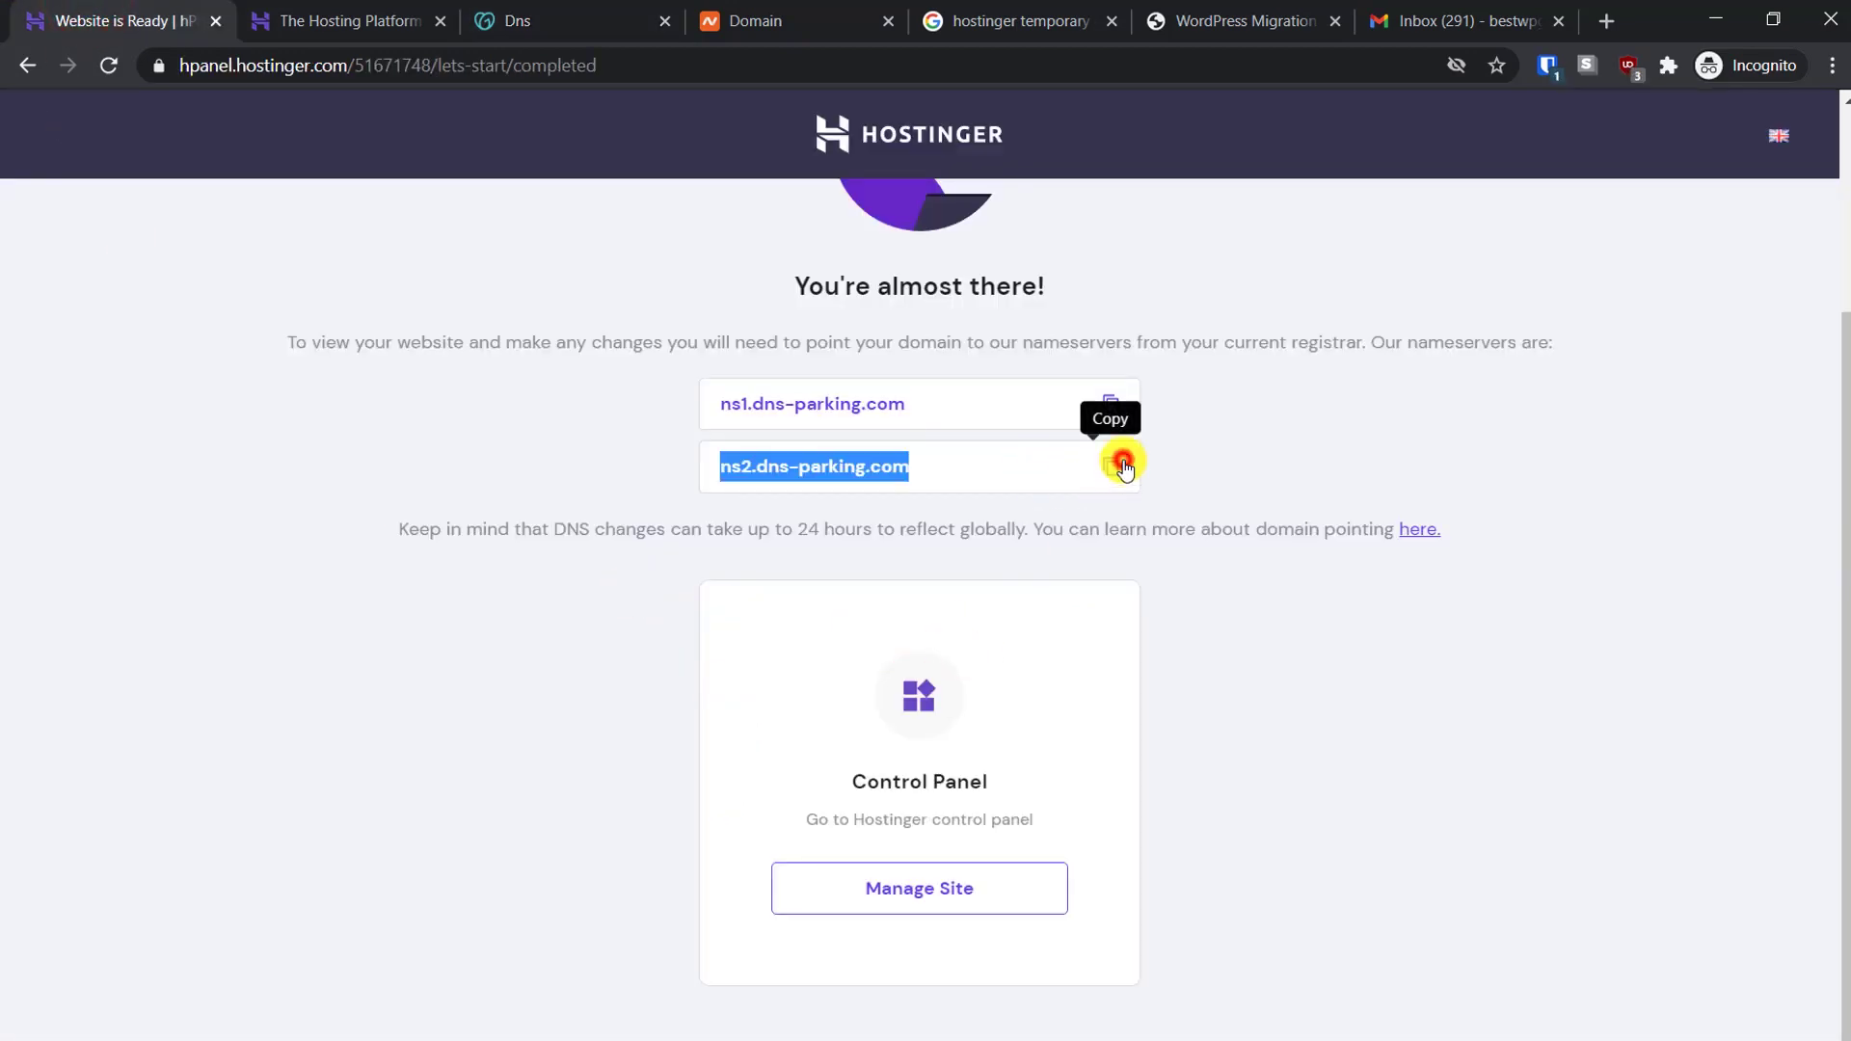
pyautogui.click(598, 17)
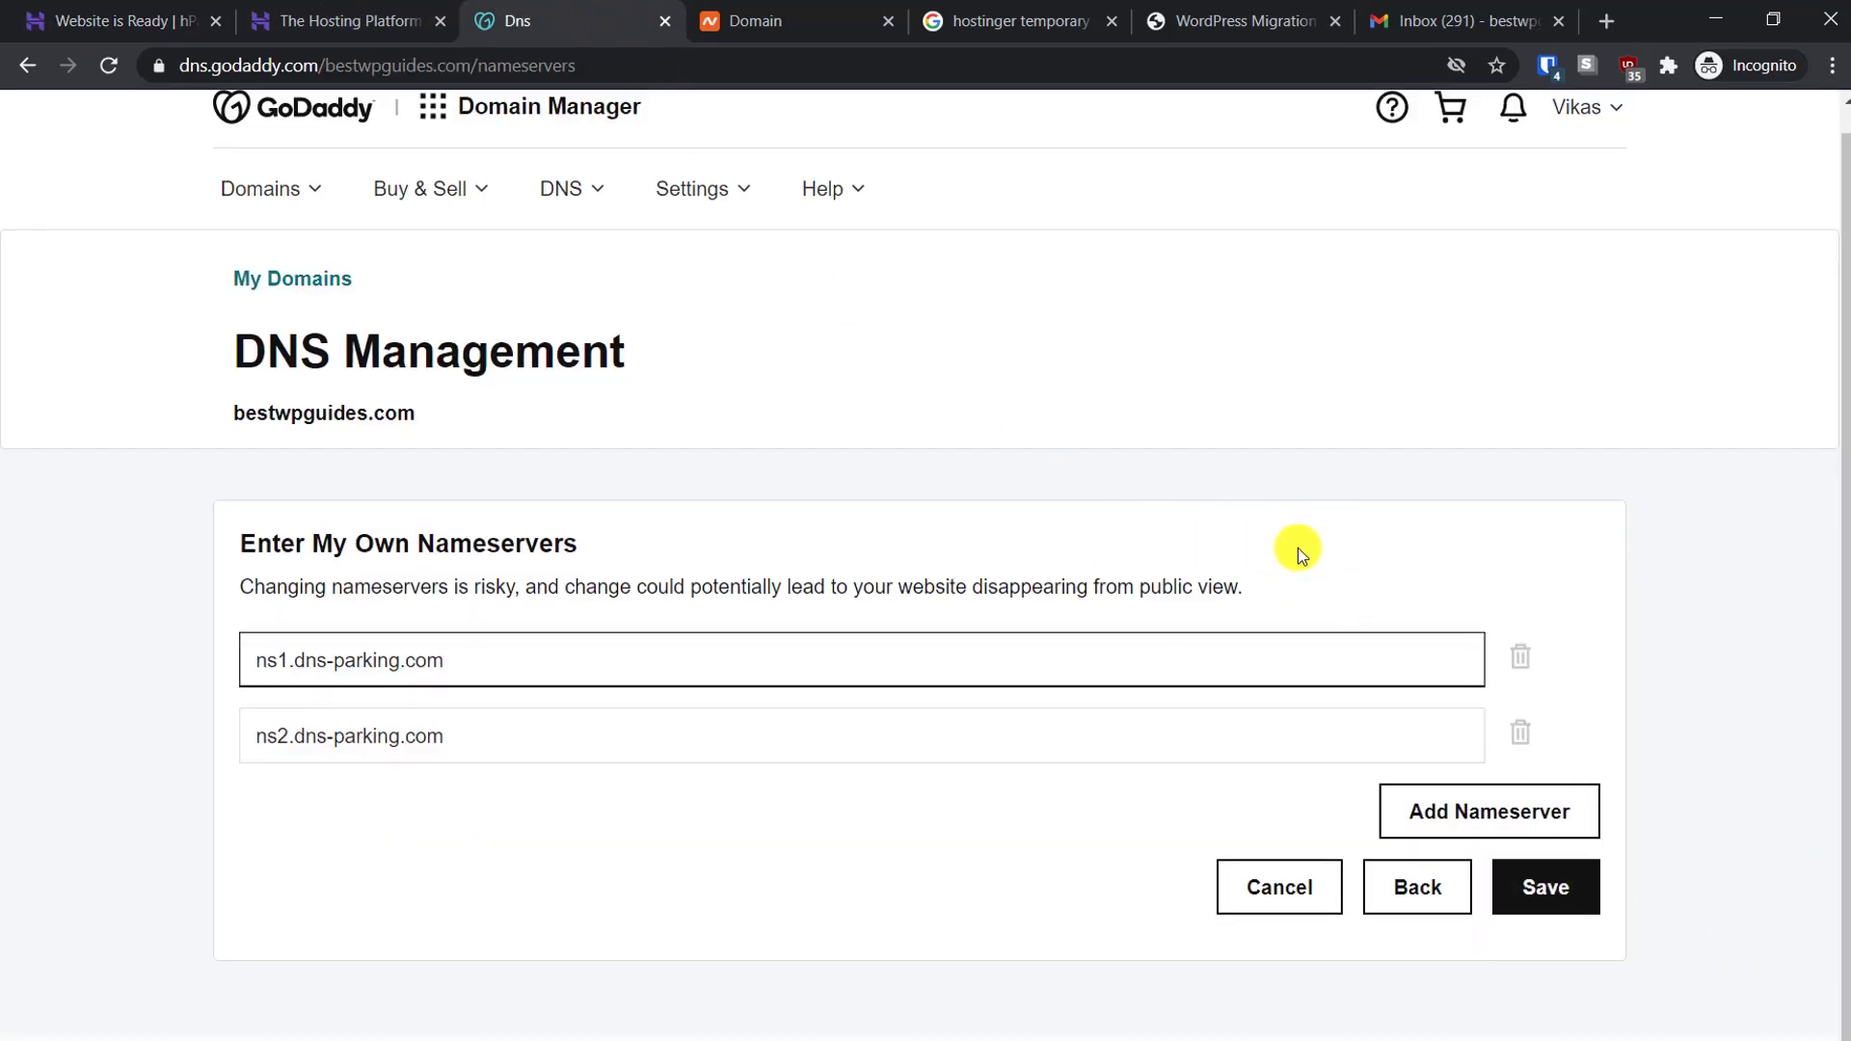
pyautogui.click(808, 9)
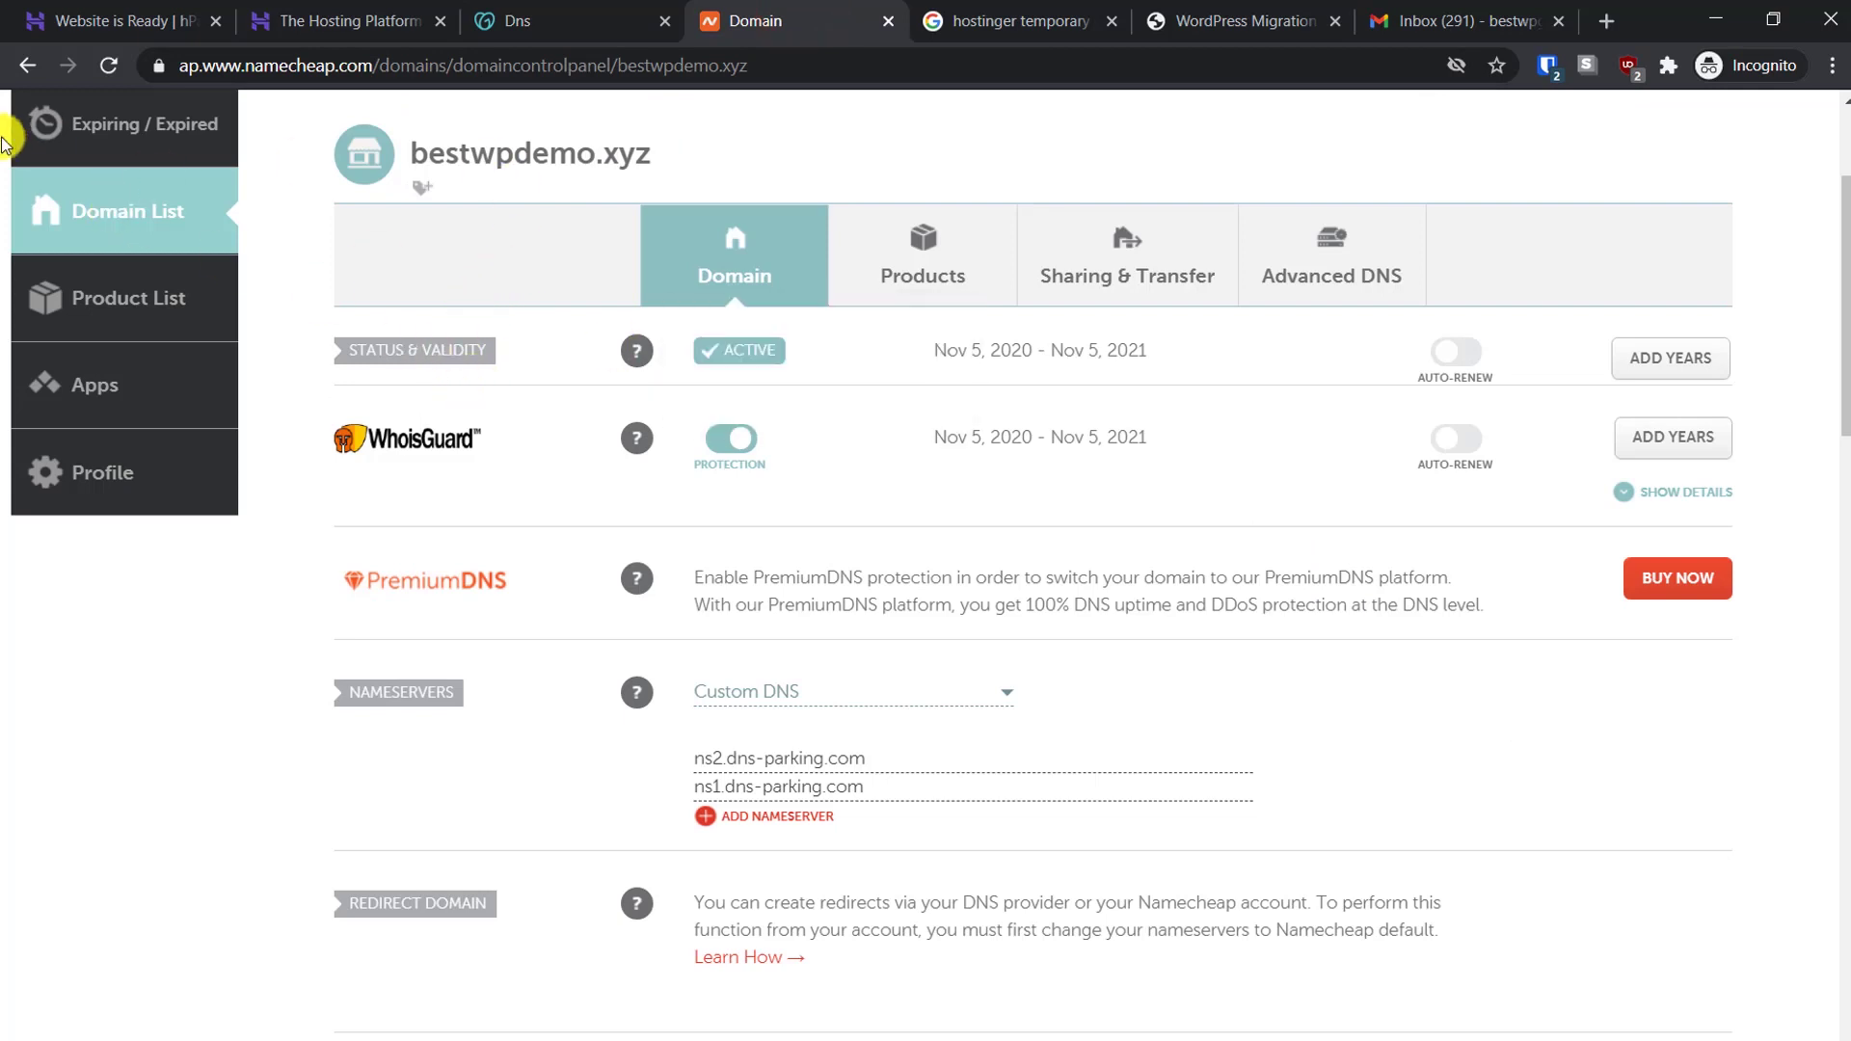
# Open bestwpdemo.xyz's settings from Namecheap's Domain List and keep Custom DNS as nameserver type
pyautogui.click(79, 197)
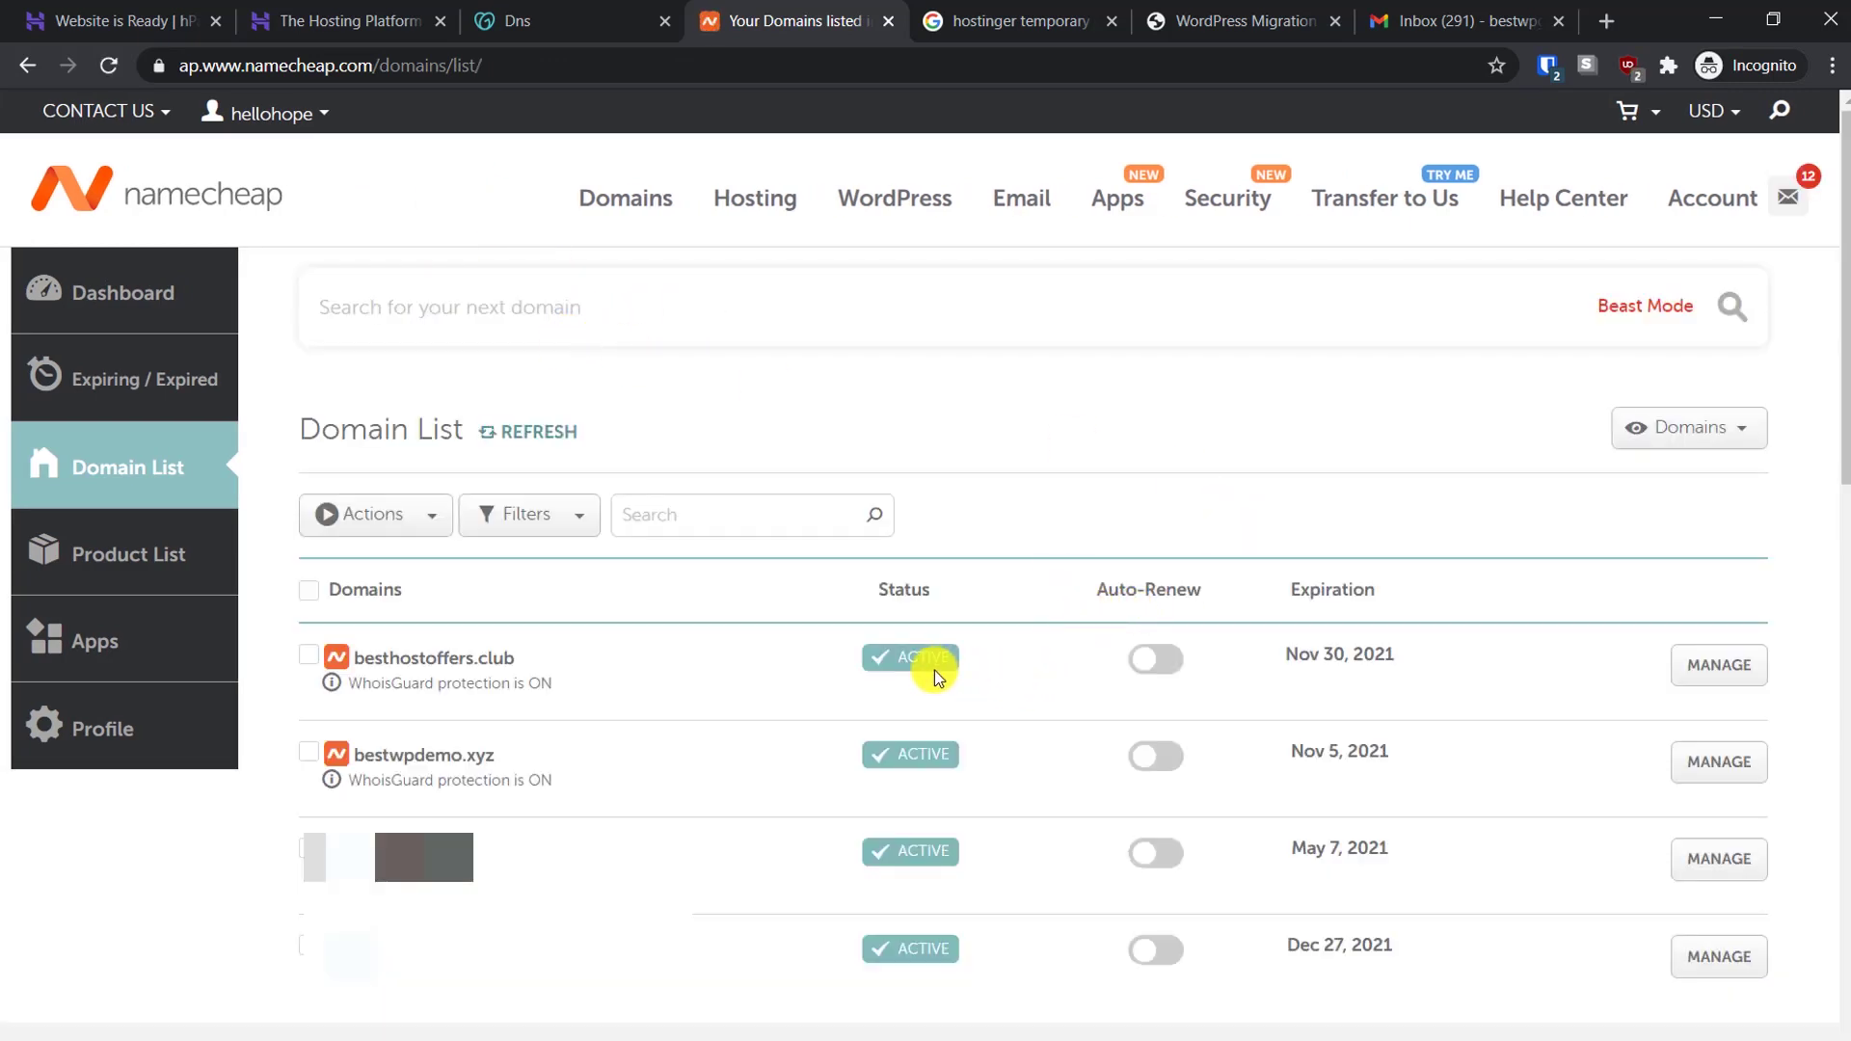
pyautogui.click(1730, 760)
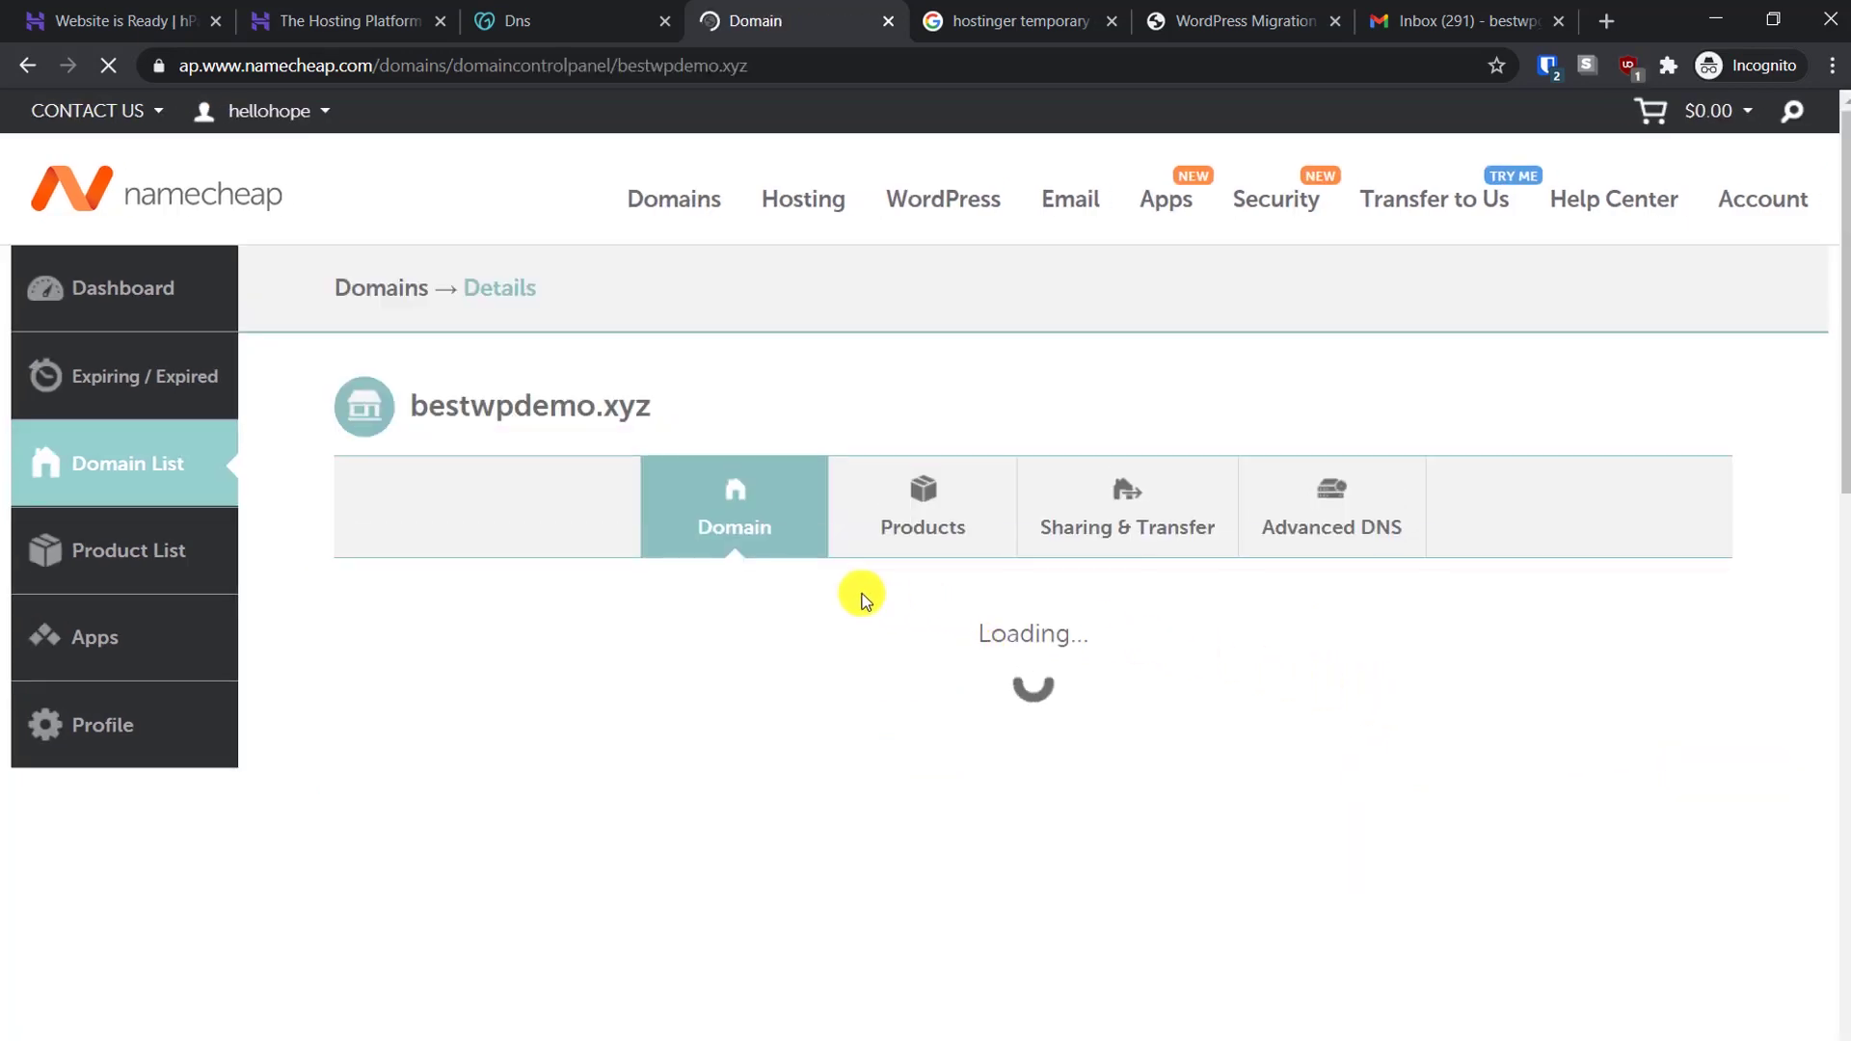
pyautogui.scroll(-4, 877, 591)
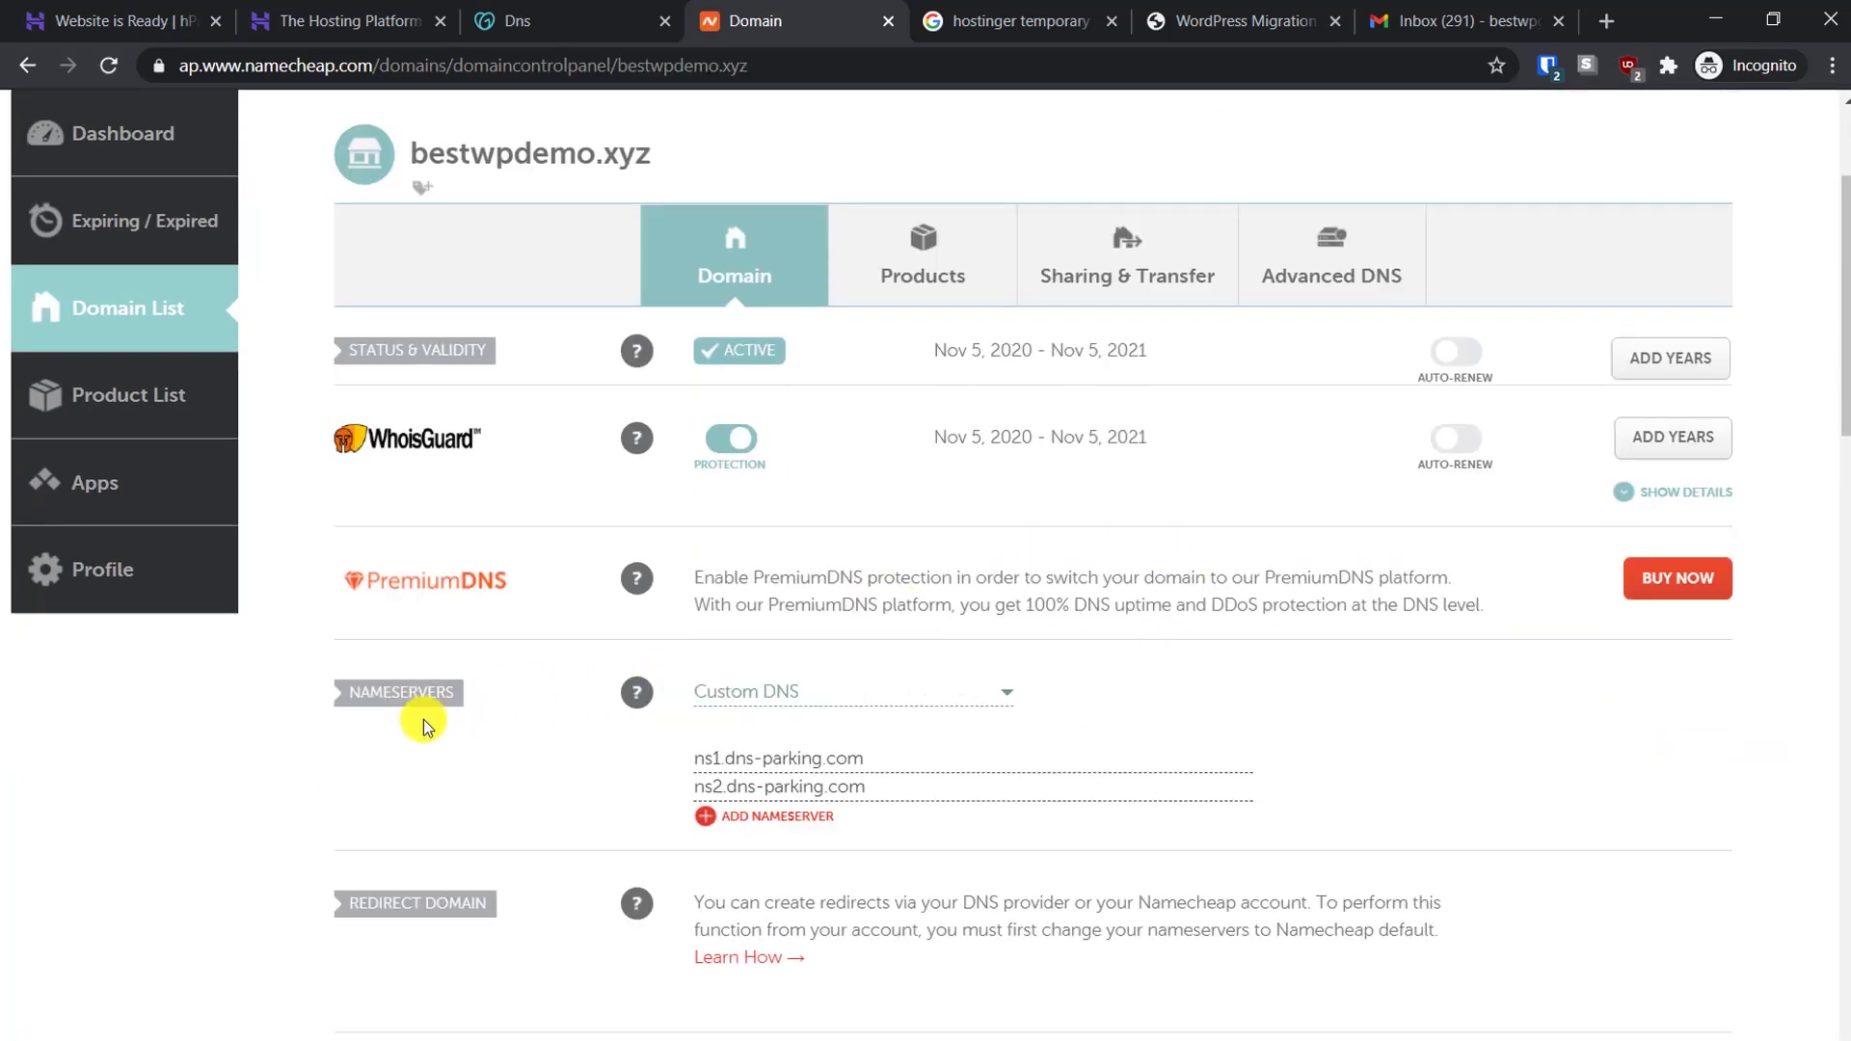
pyautogui.click(805, 696)
pyautogui.click(803, 817)
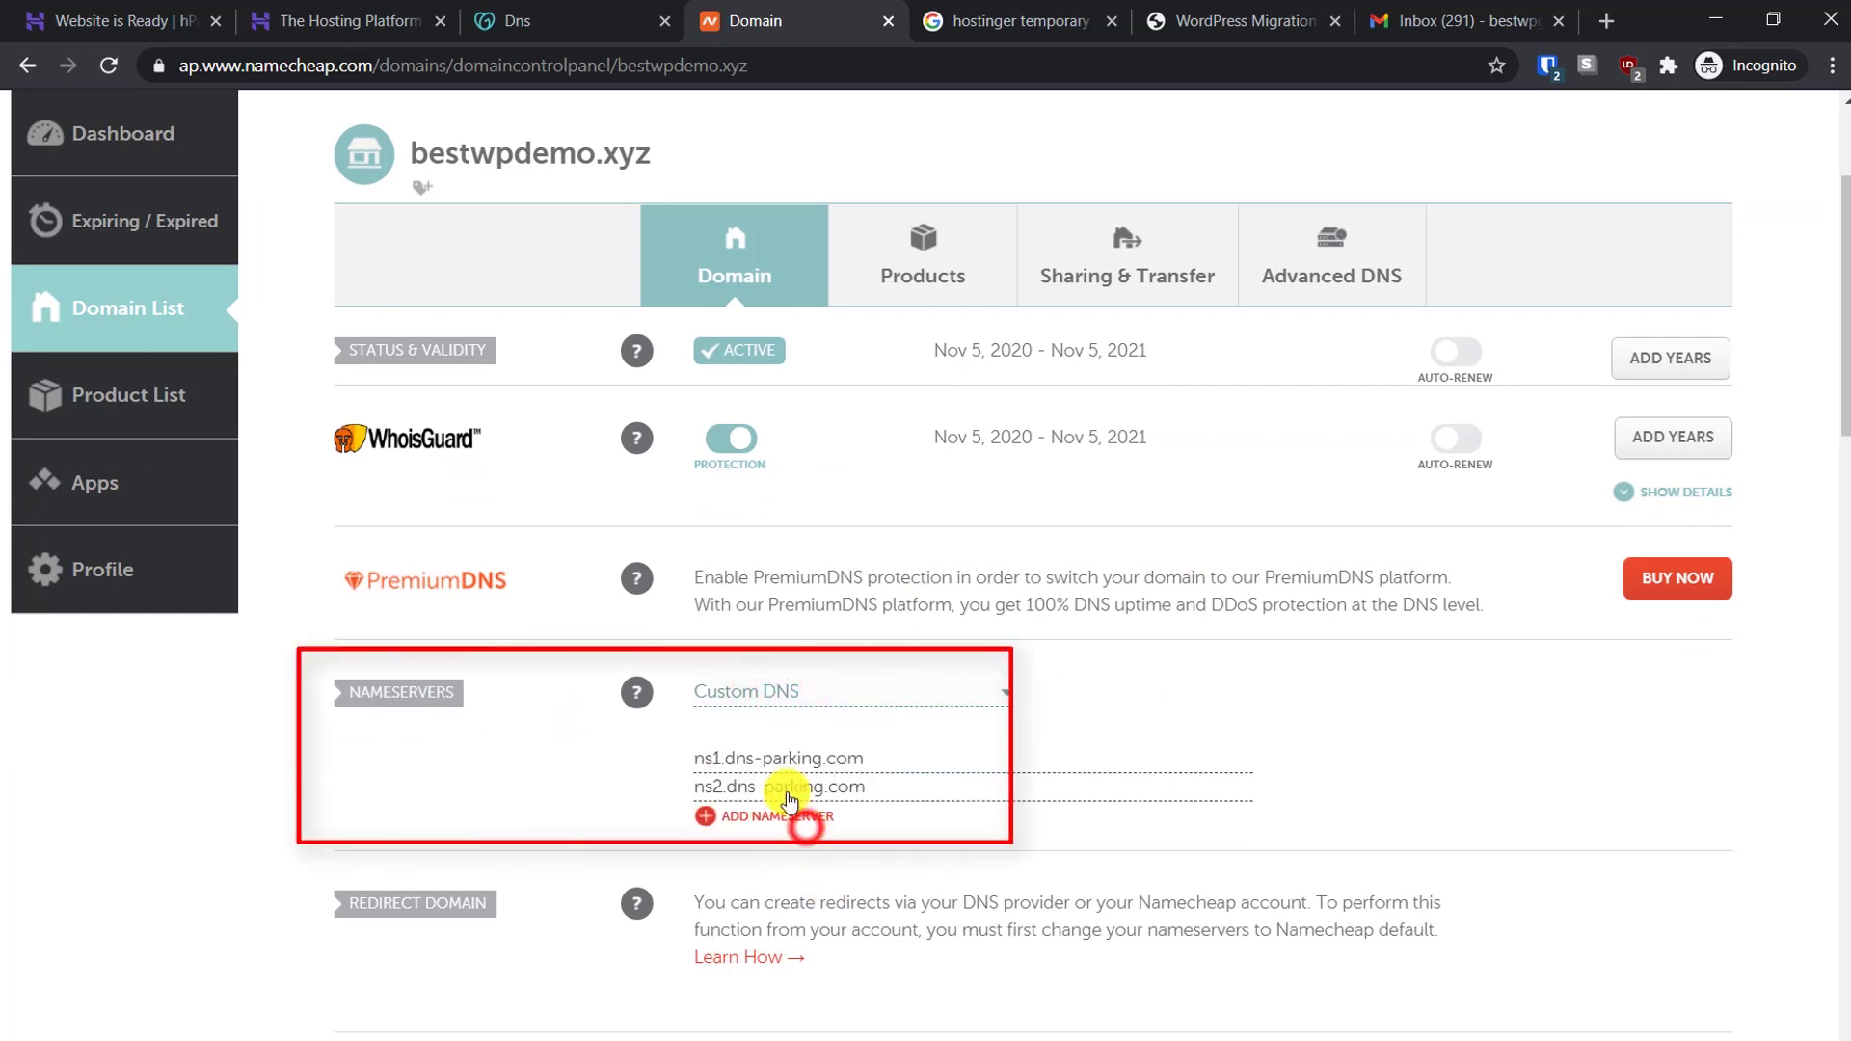
# Correct the nameserver fields to ns1.dns-parking.com and ns2.dns-parking.com and save them
pyautogui.click(724, 759)
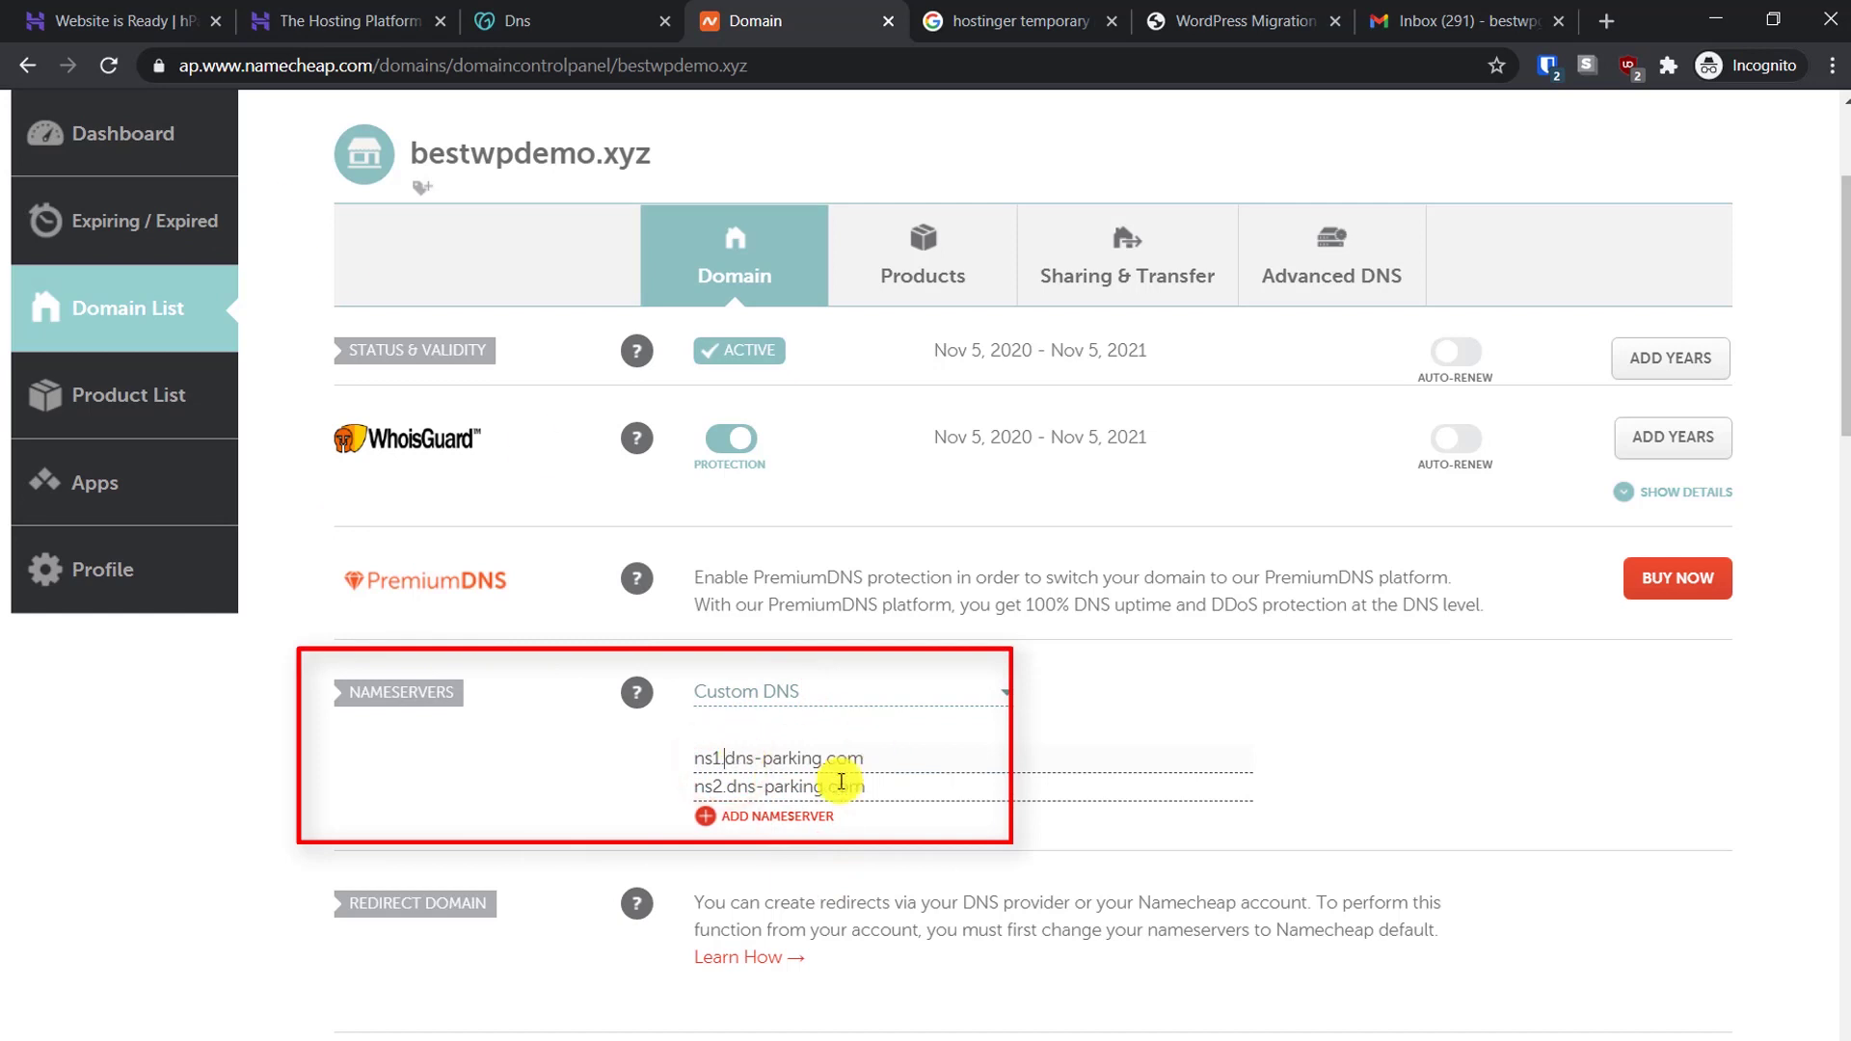
pyautogui.click(16, 10)
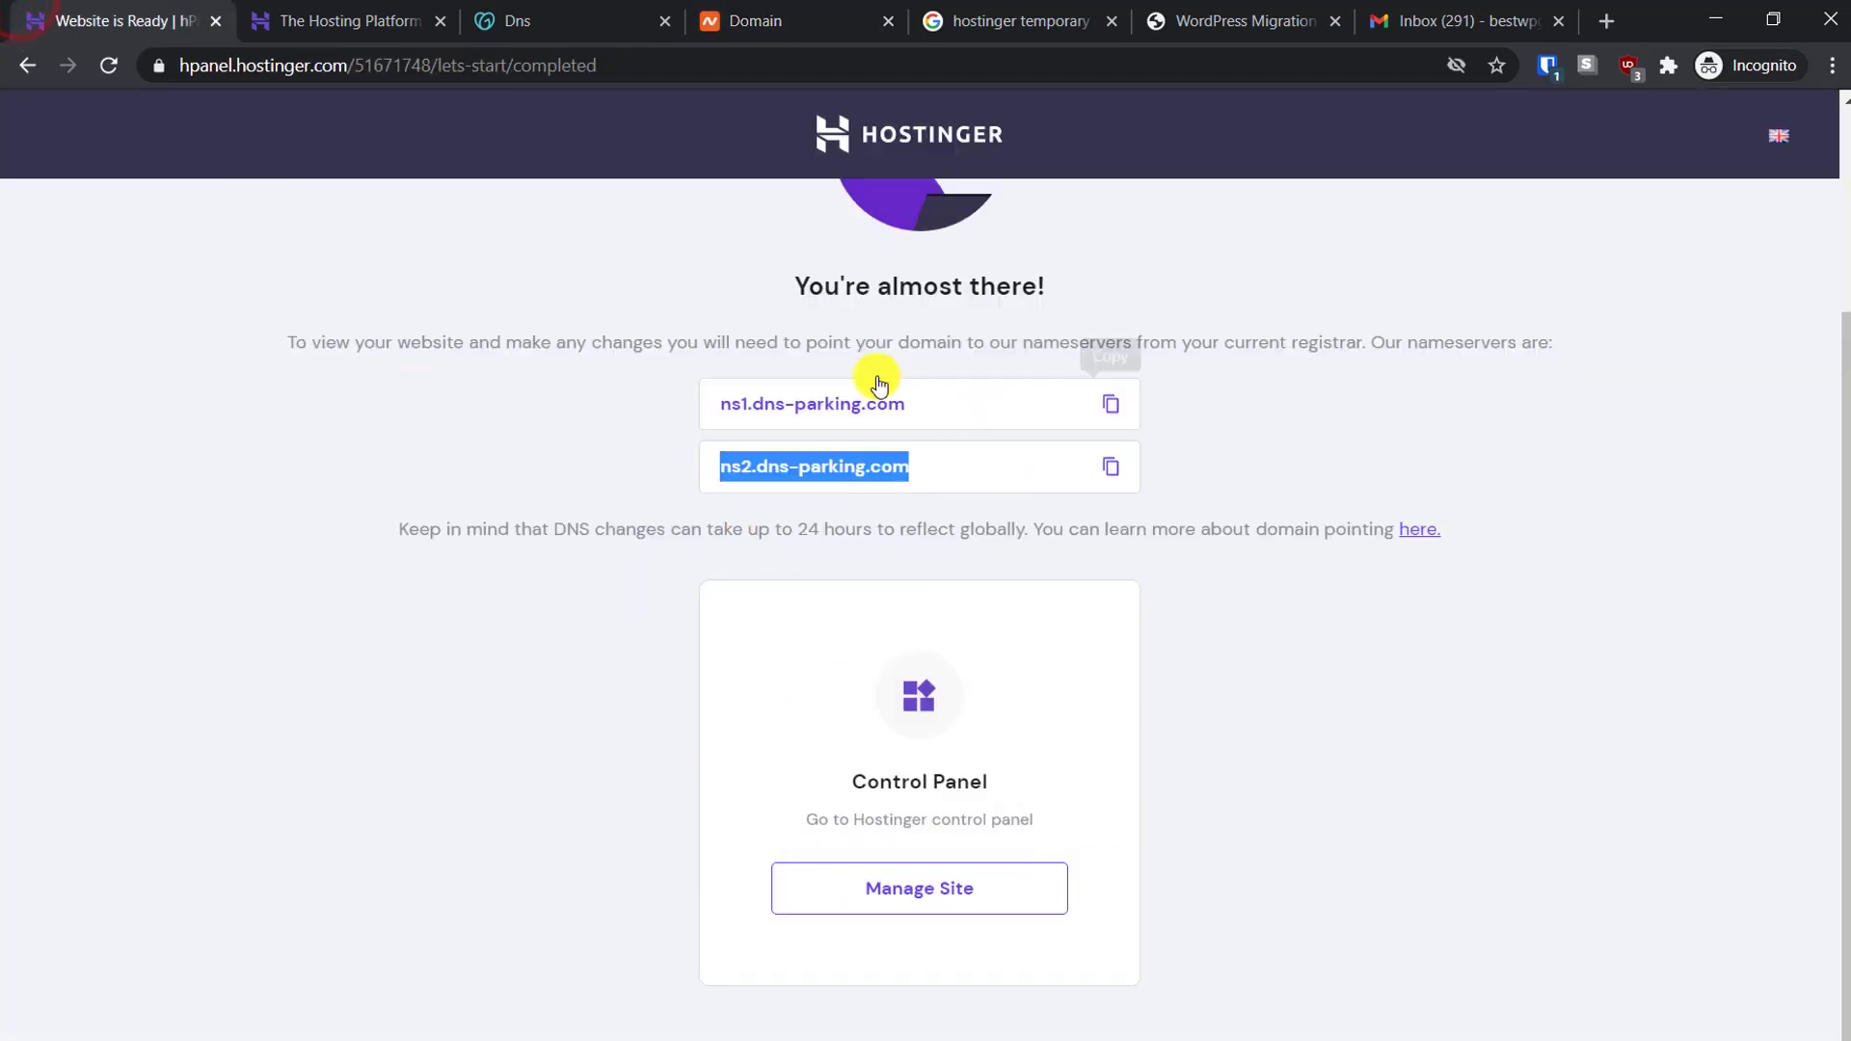
pyautogui.click(744, 11)
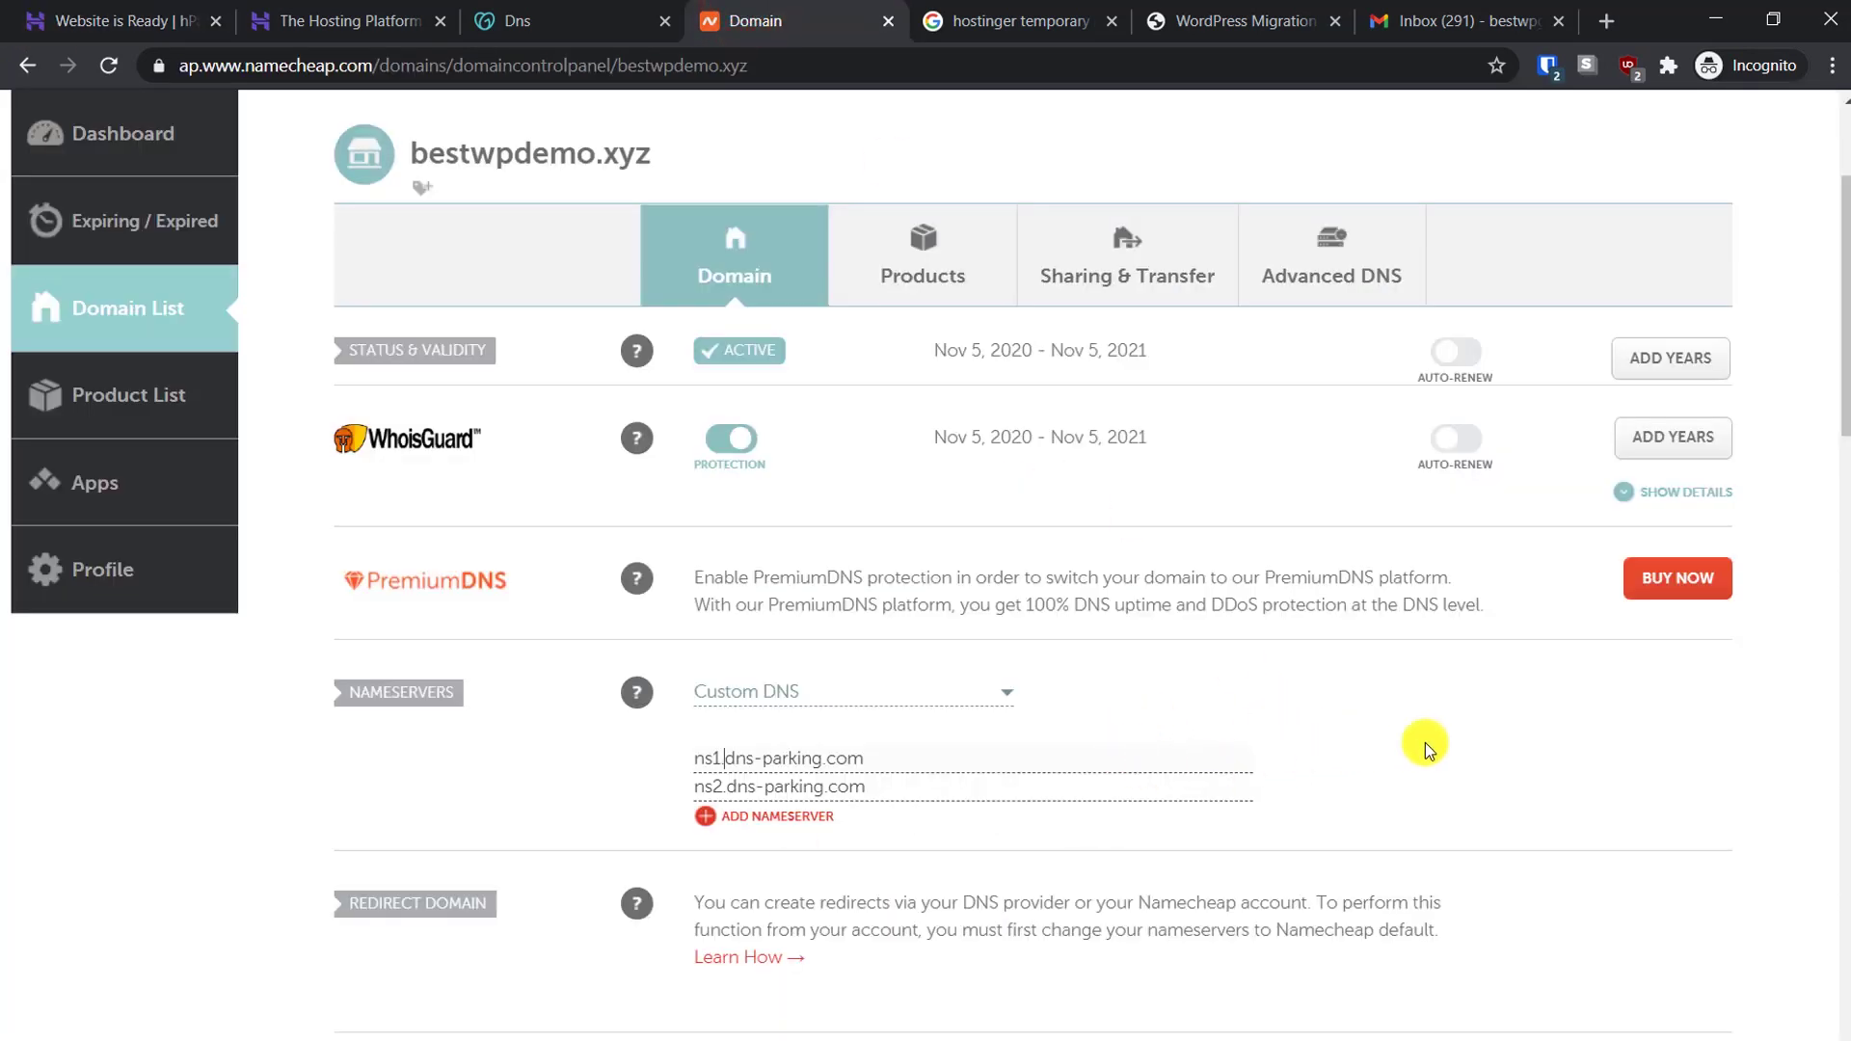
pyautogui.click(1480, 750)
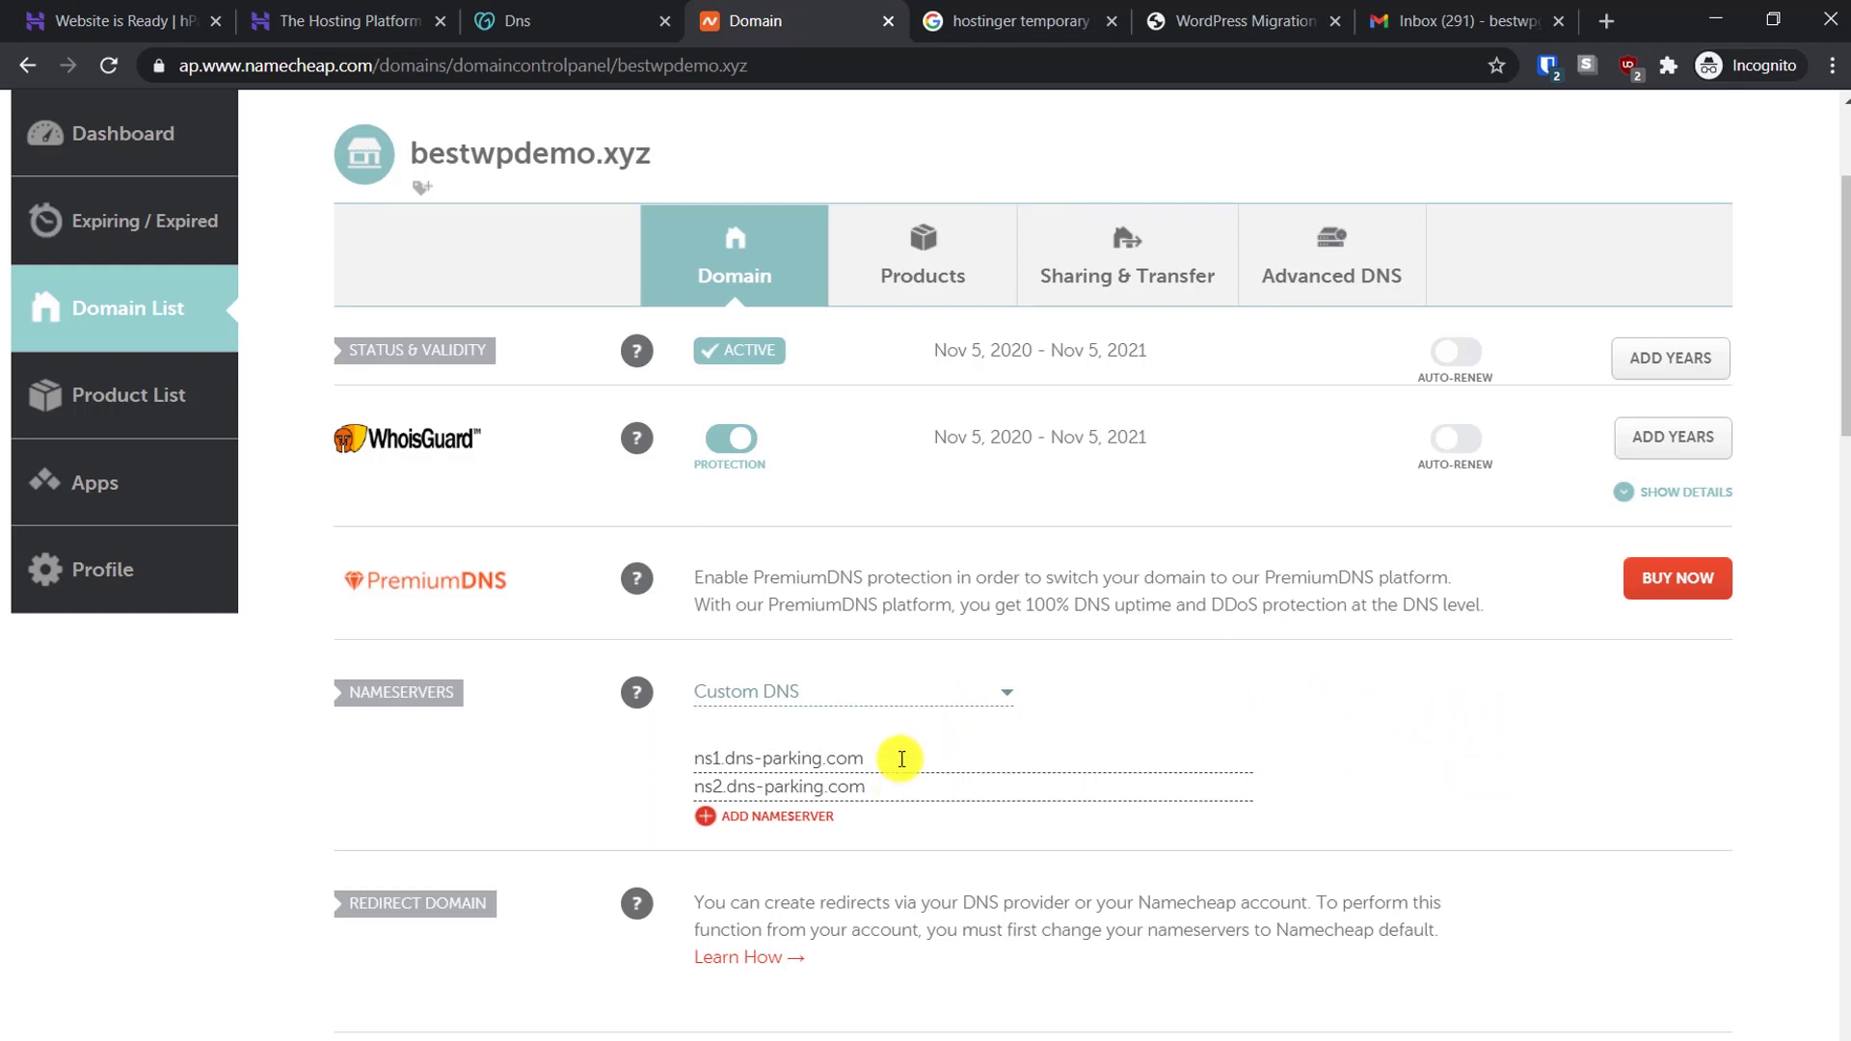
pyautogui.moveTo(901, 759); pyautogui.dragTo(663, 750)
pyautogui.hotkey('ctrl', 'v')
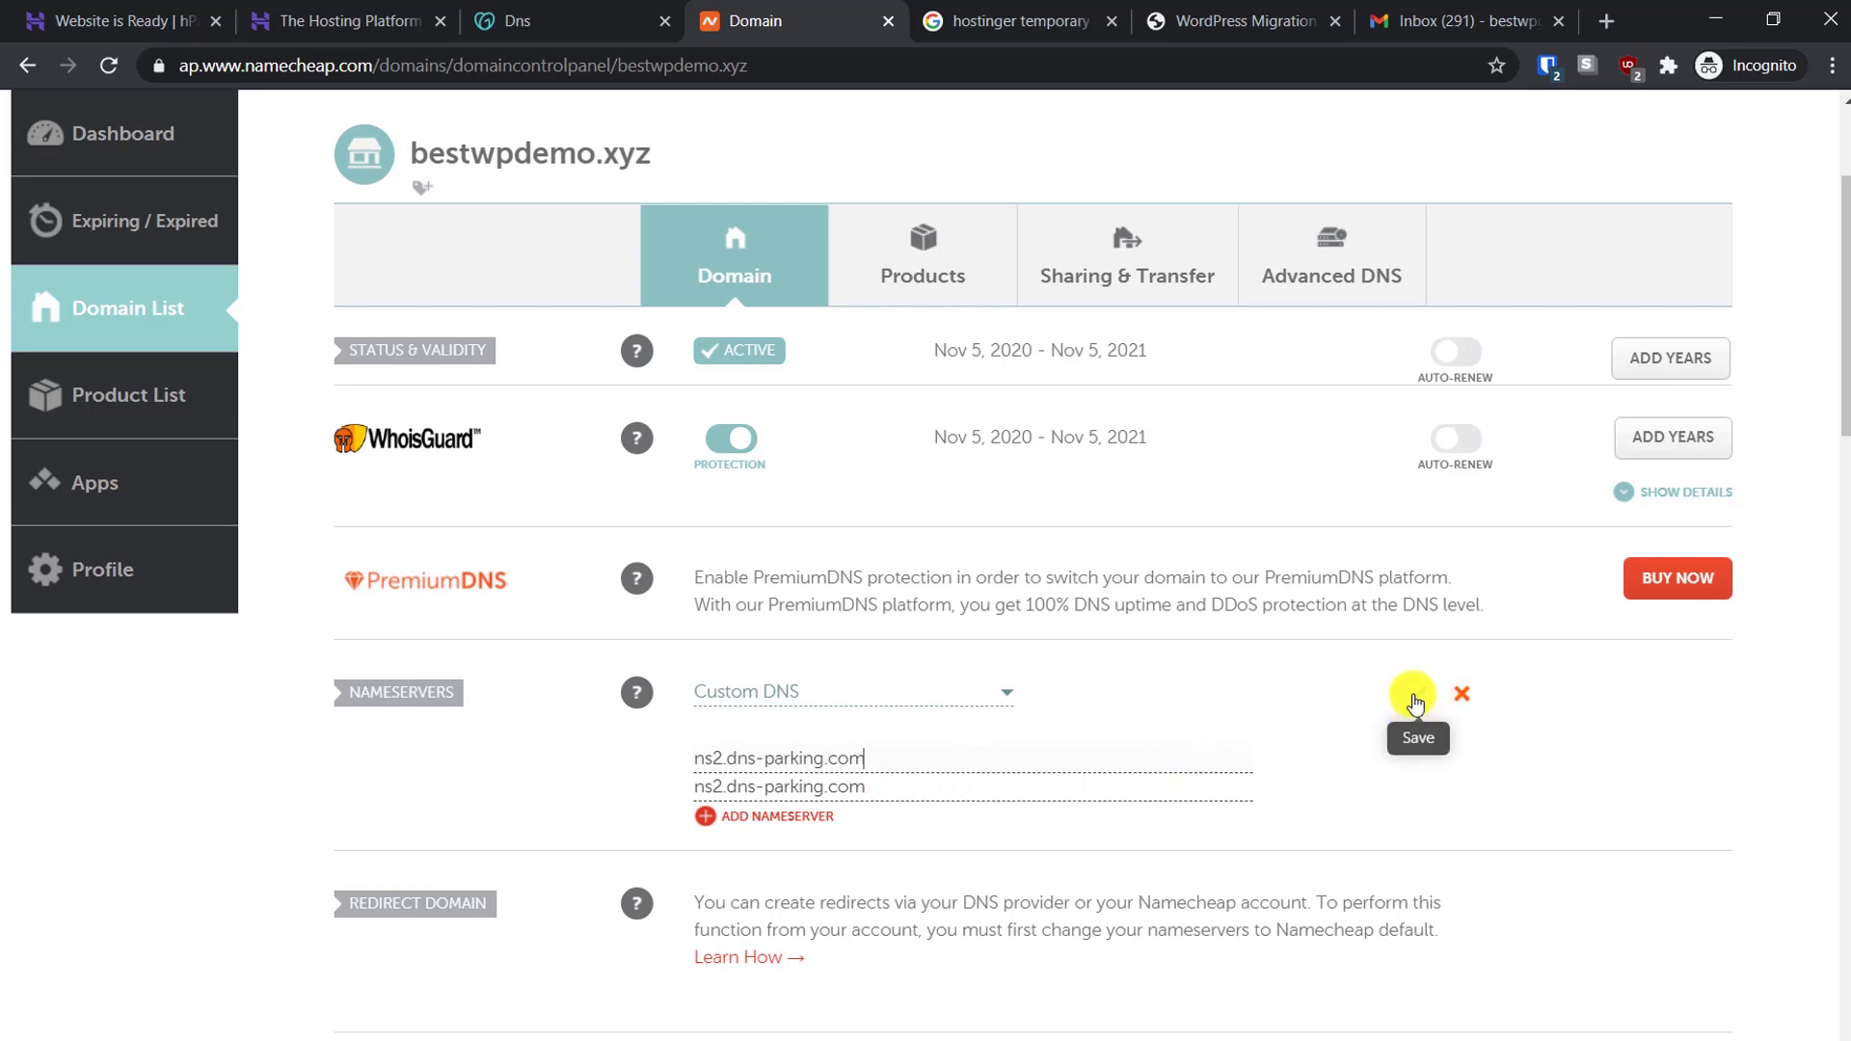
pyautogui.click(718, 758)
pyautogui.press('BackSpace')
pyautogui.write('1')
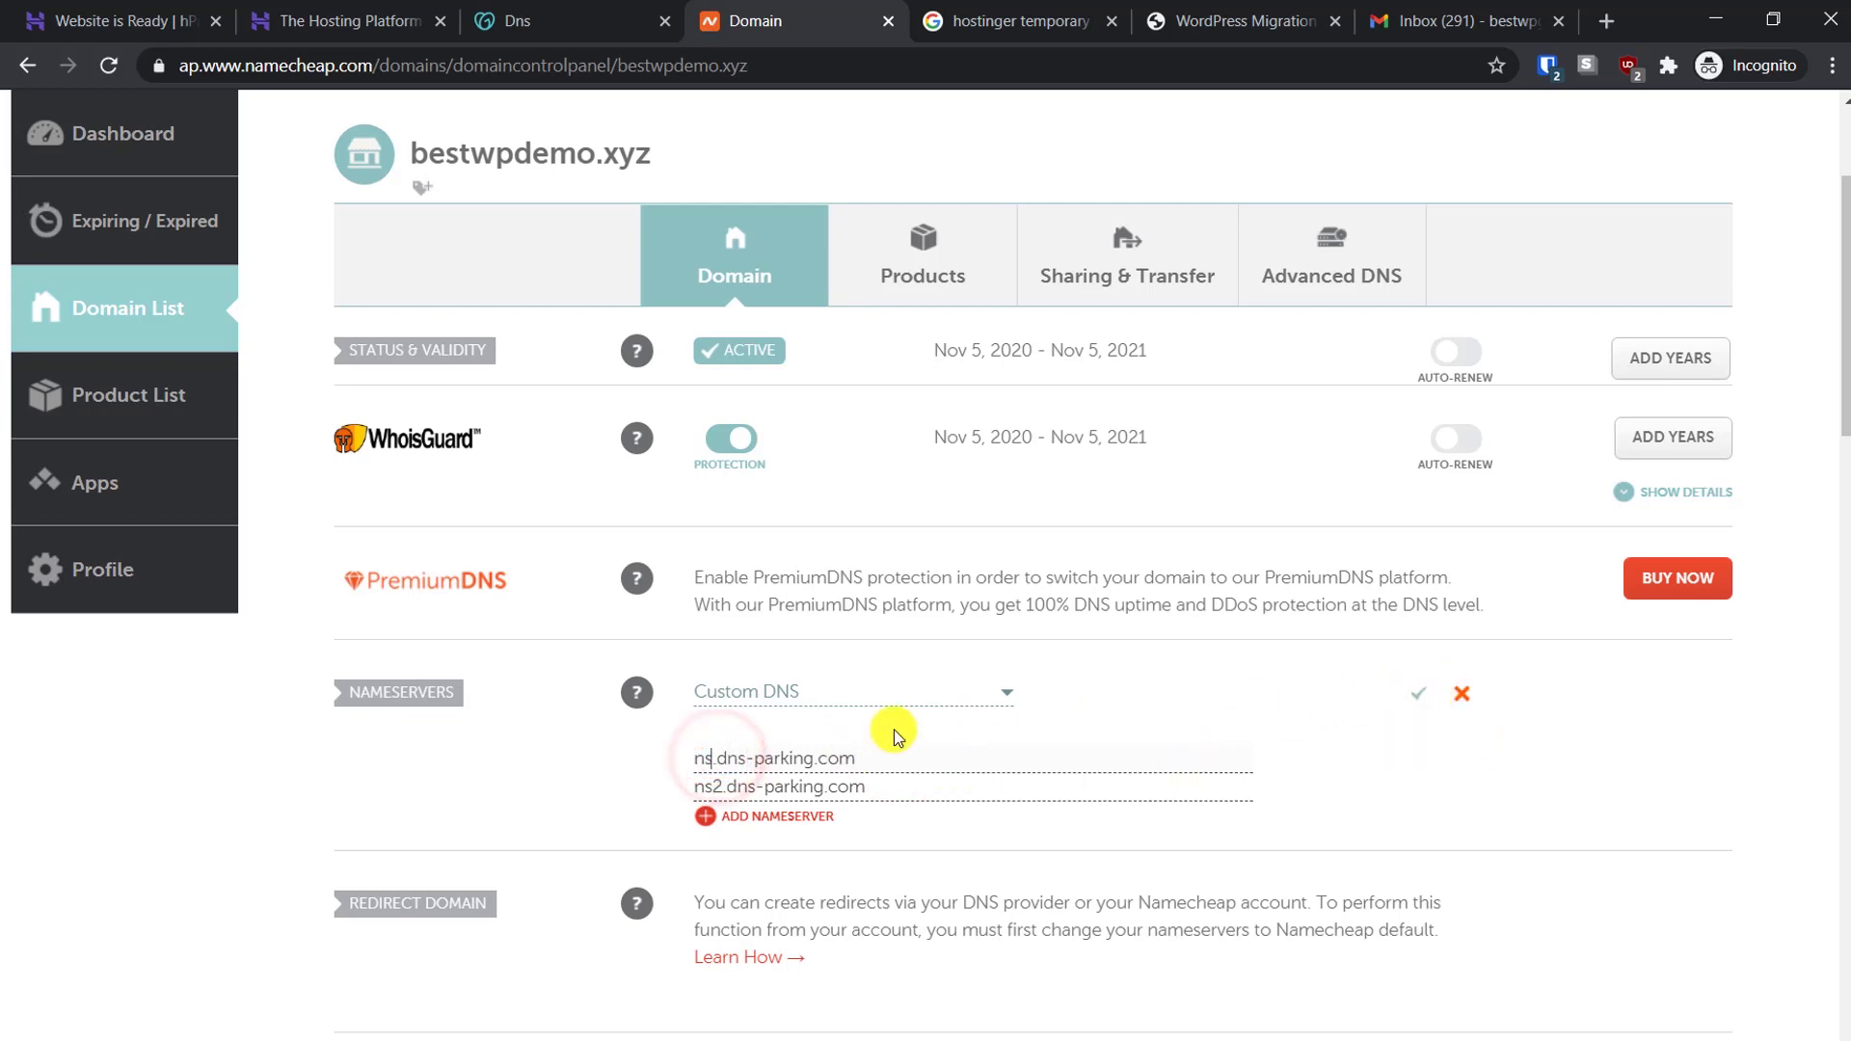
pyautogui.click(1416, 693)
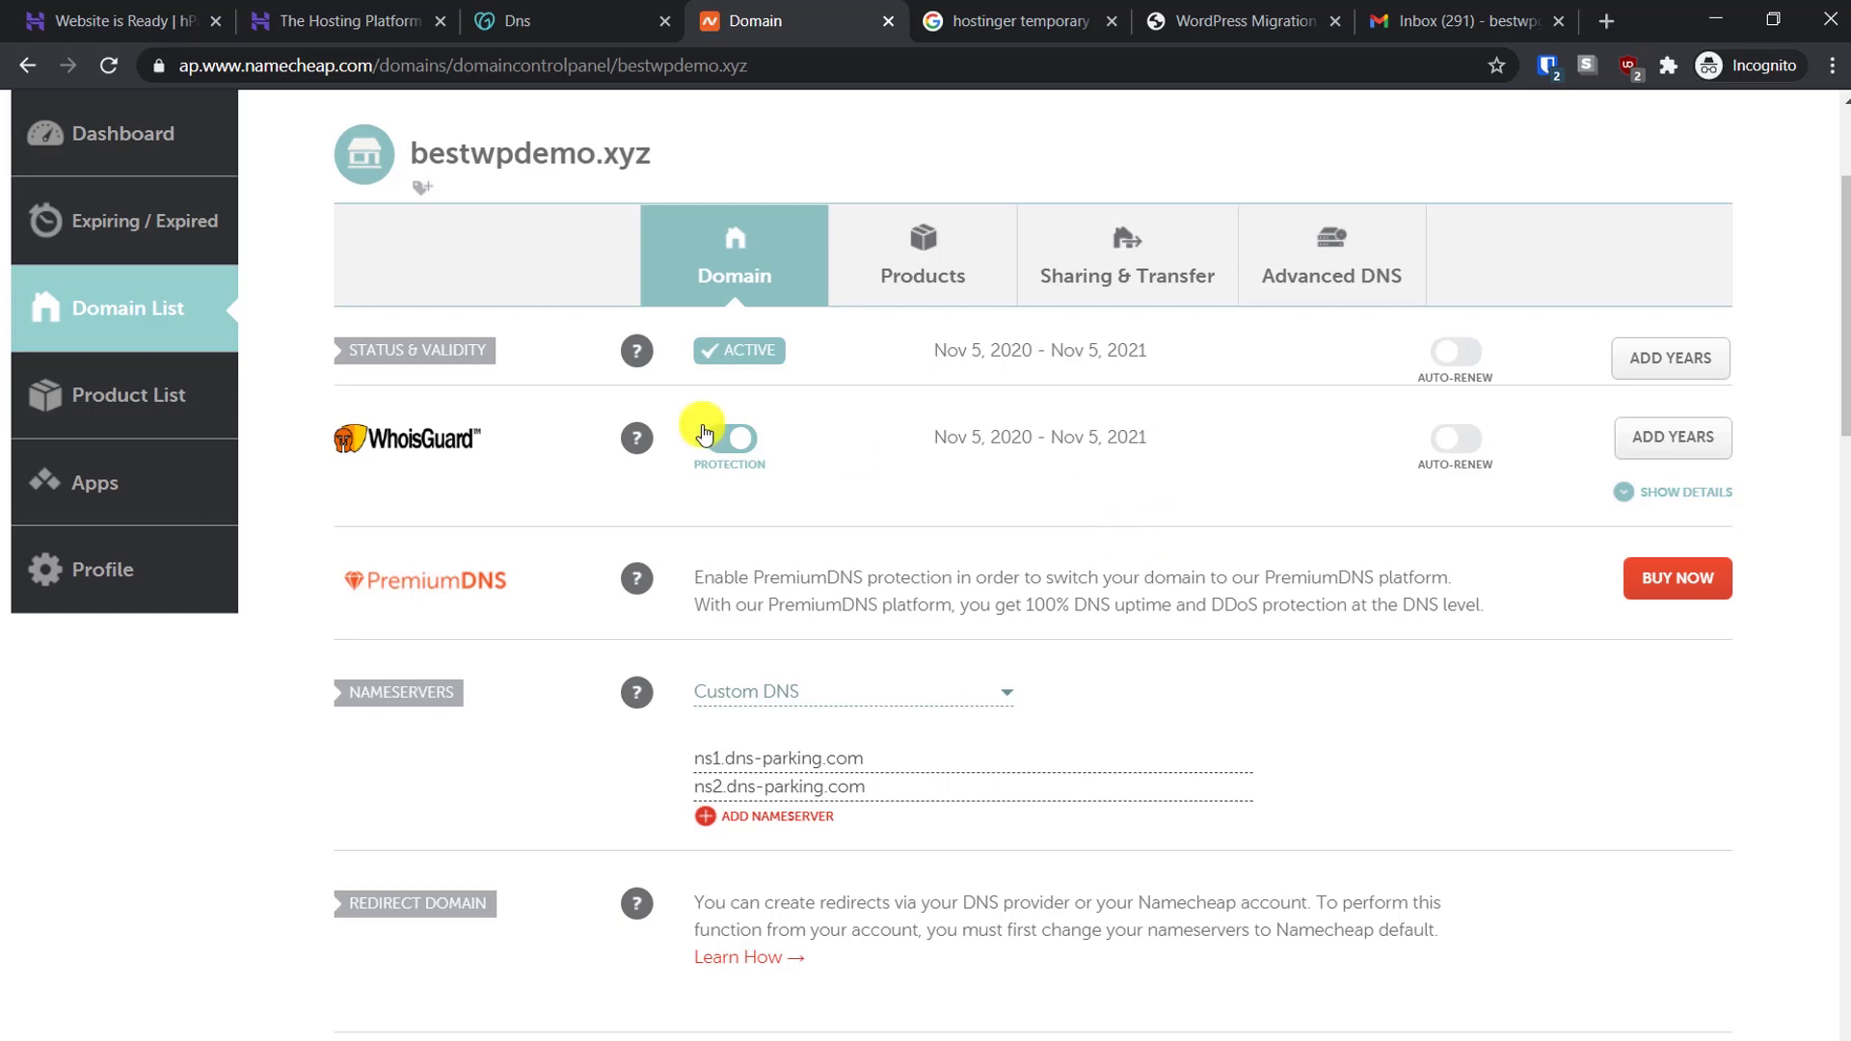
pyautogui.click(67, 8)
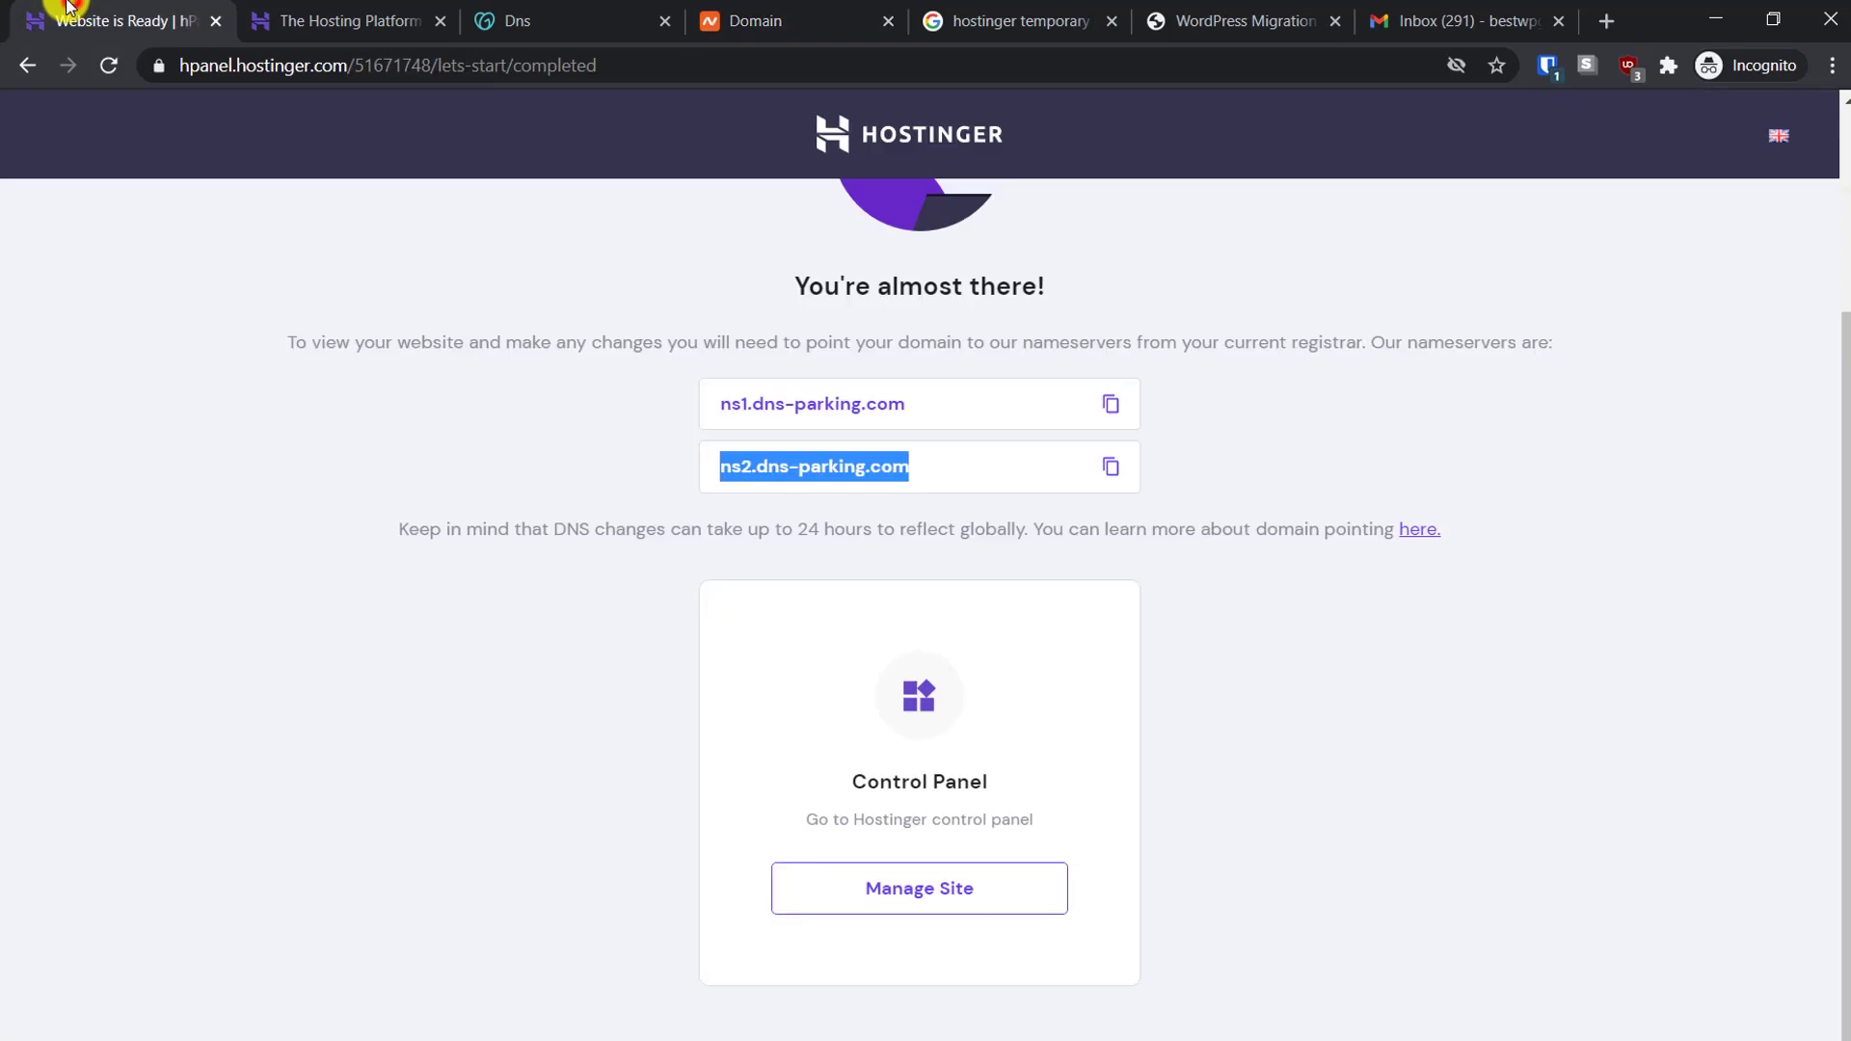
# Open hPanel and go to bestwpdemo.xyz's Hosting Account page with its WordPress Starter plan
pyautogui.click(1289, 708)
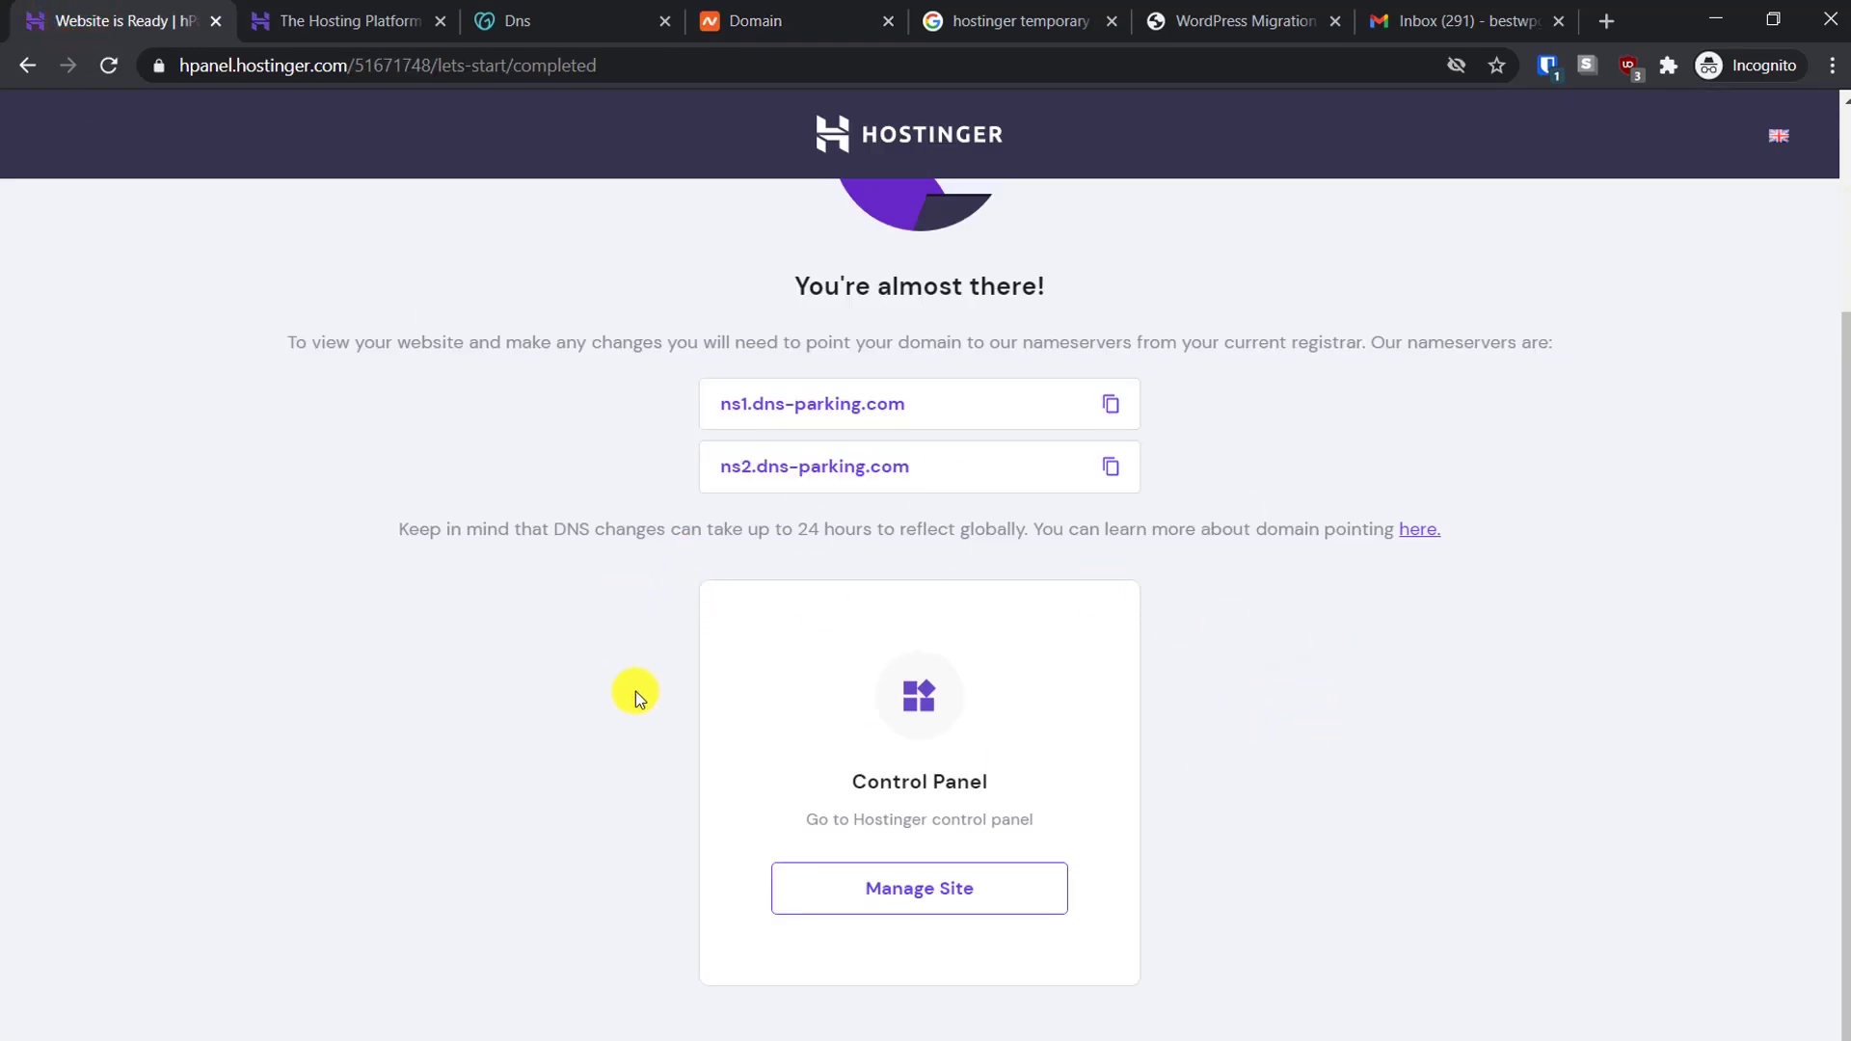
pyautogui.click(908, 888)
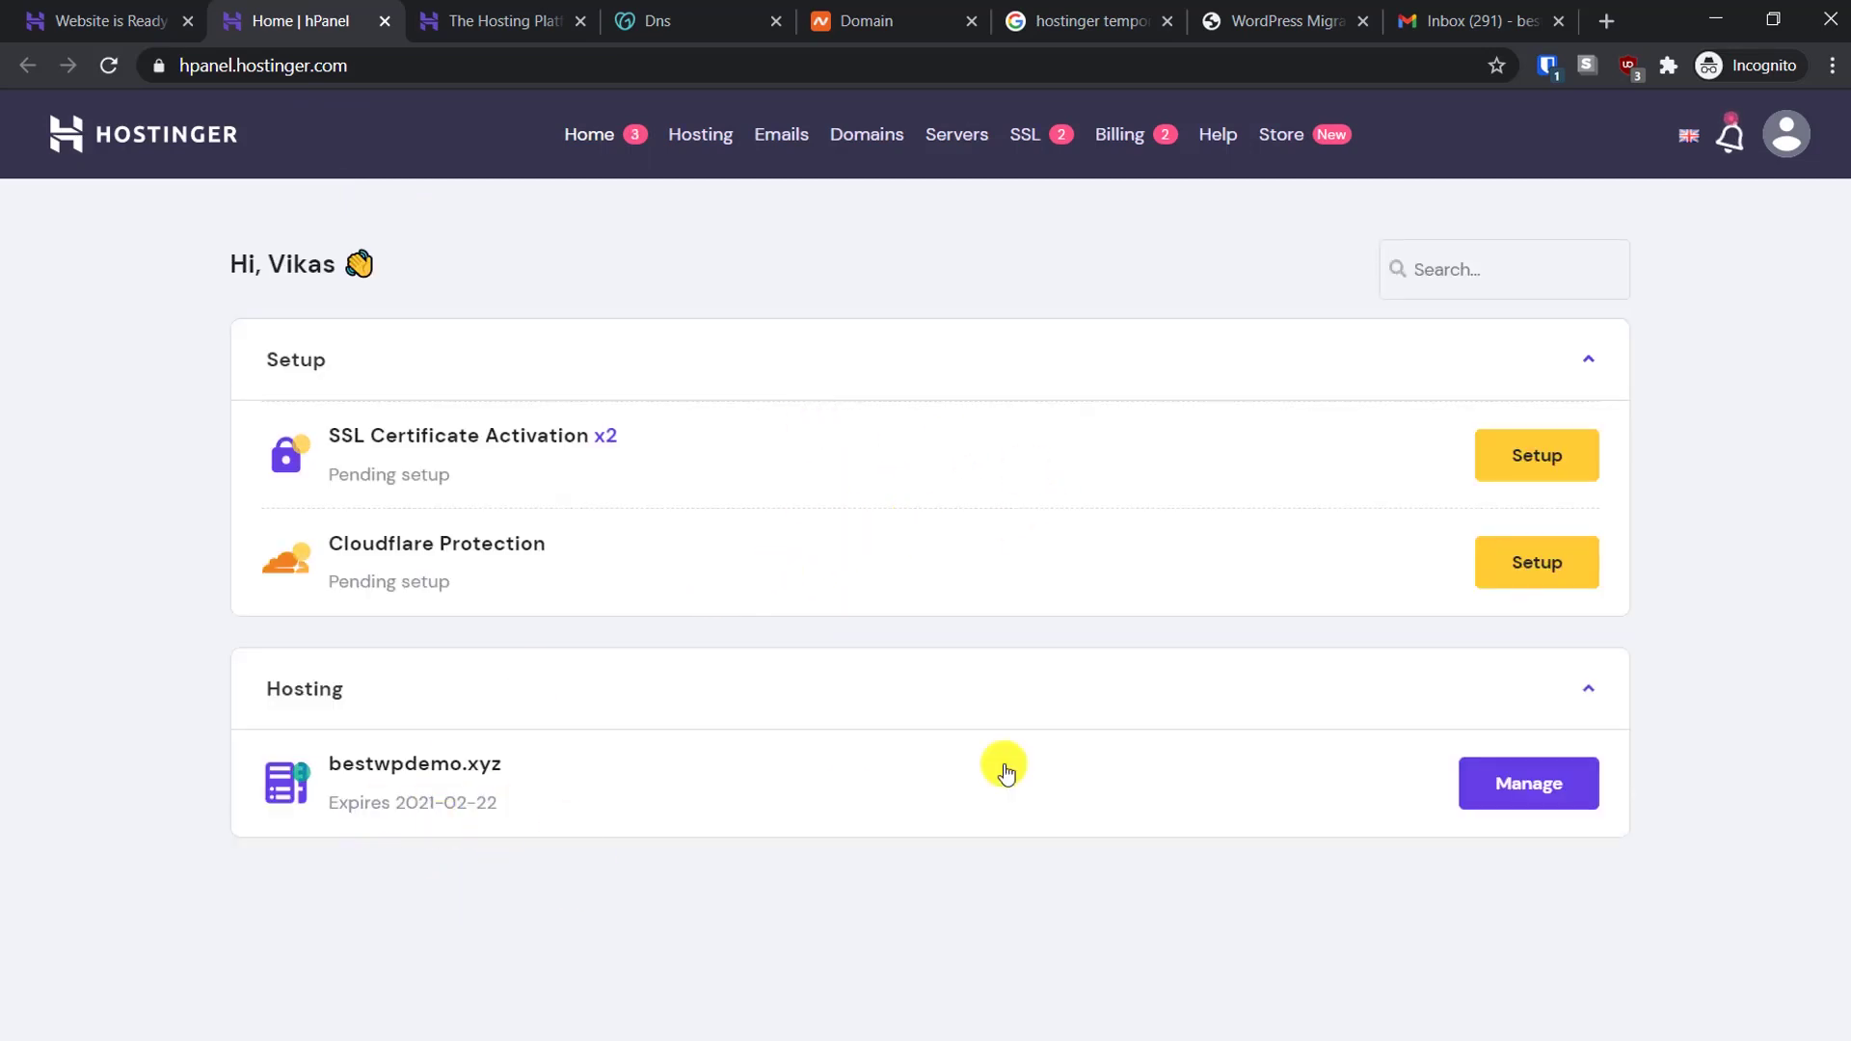
pyautogui.click(1506, 787)
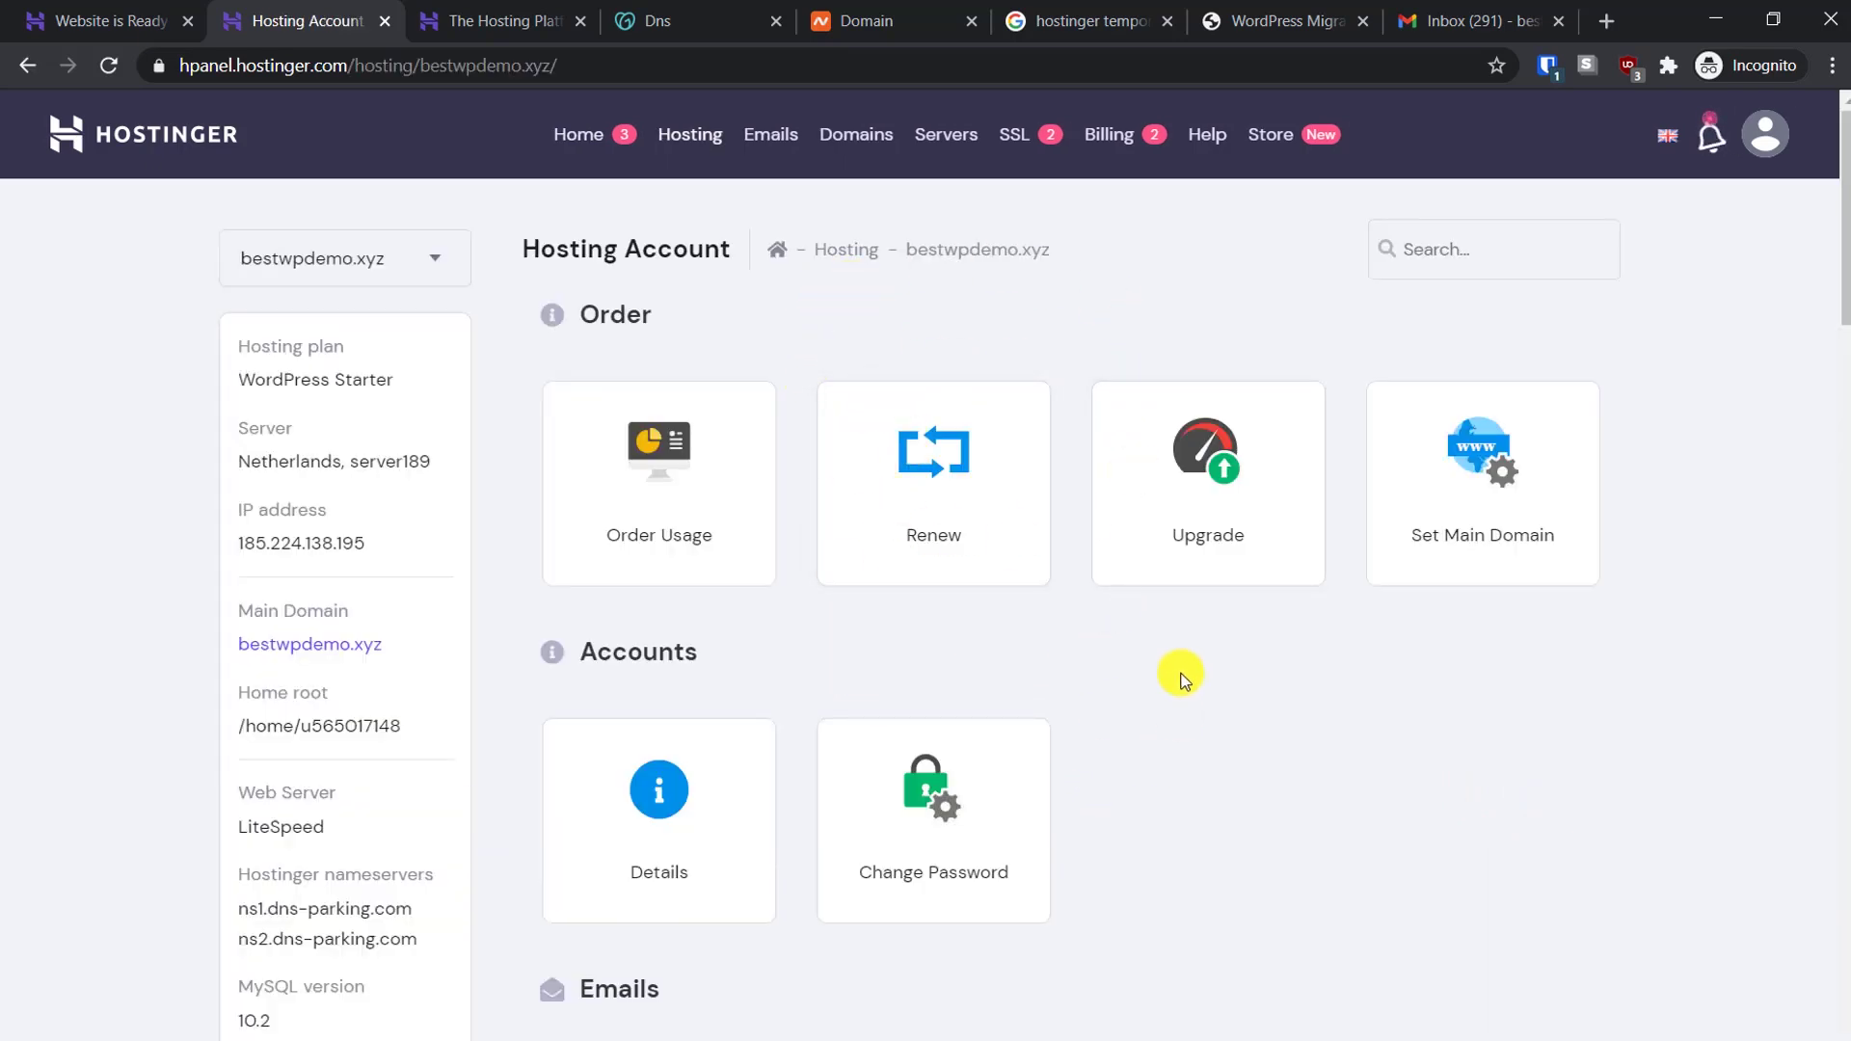
pyautogui.scroll(-2, 1148, 612)
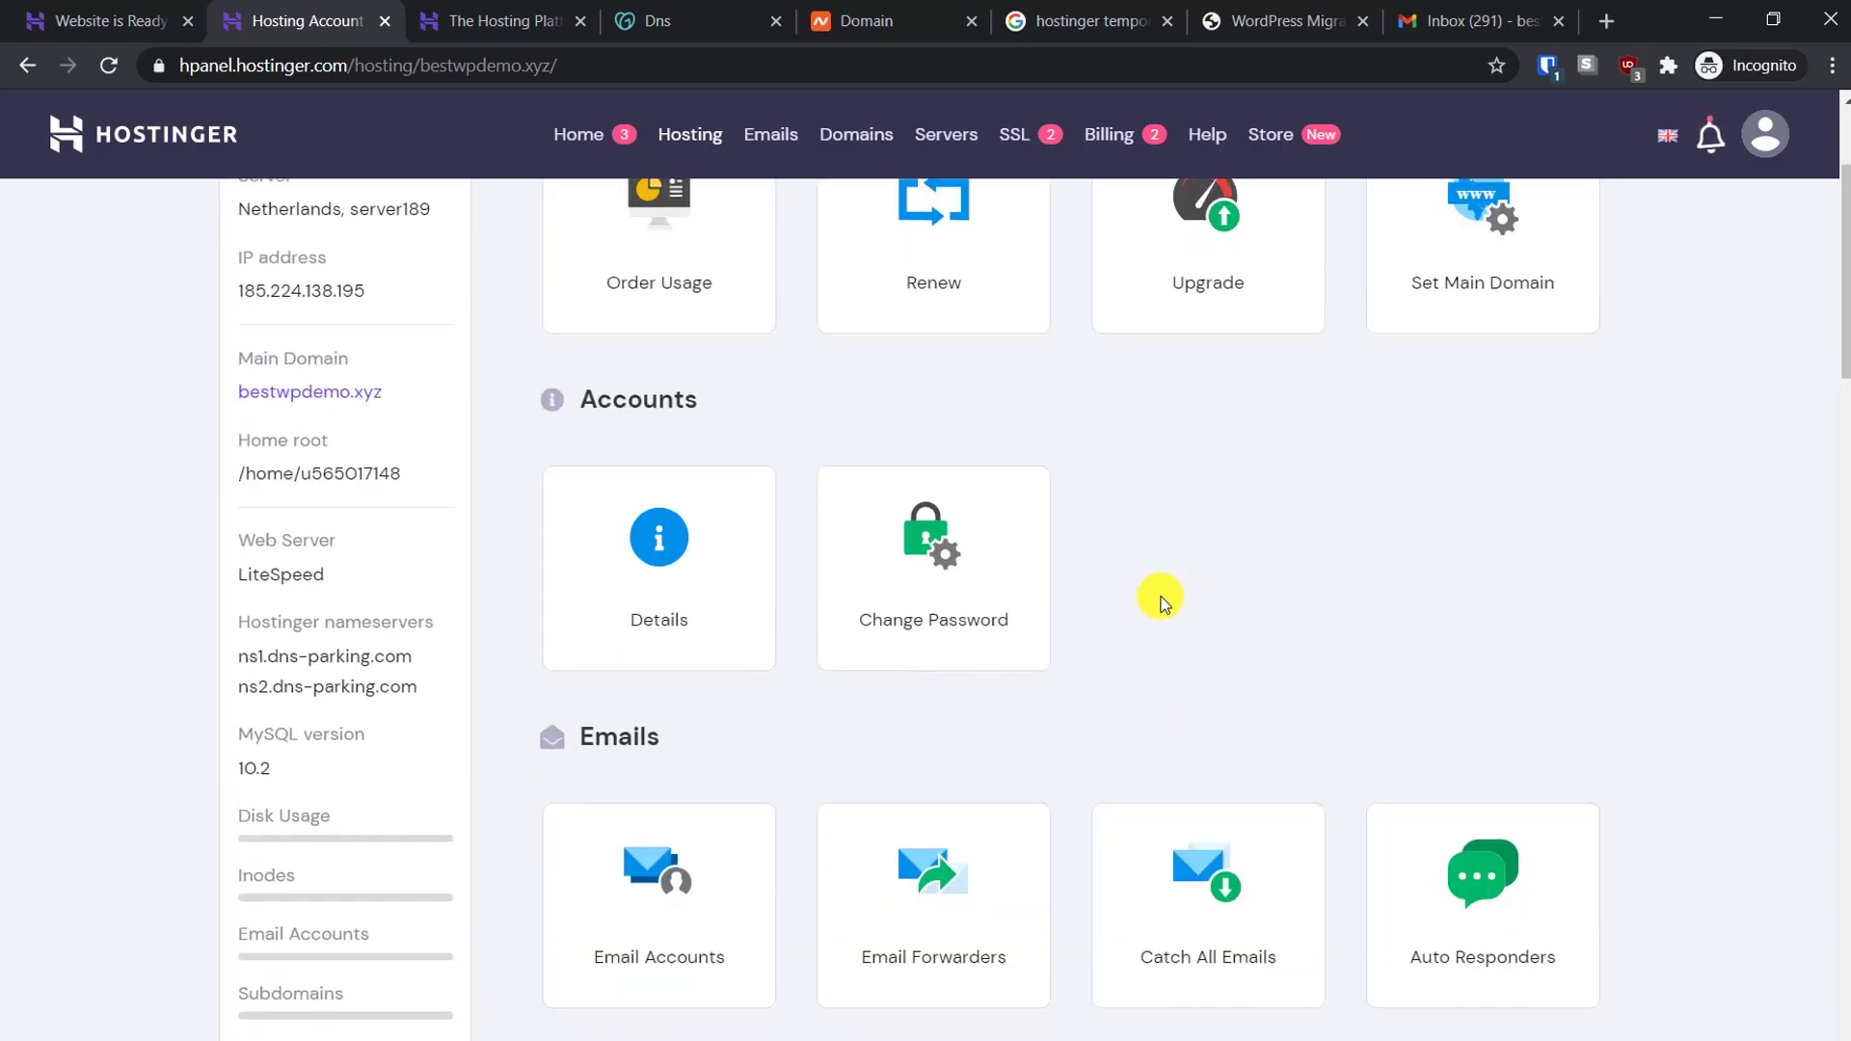
pyautogui.scroll(2, 1160, 595)
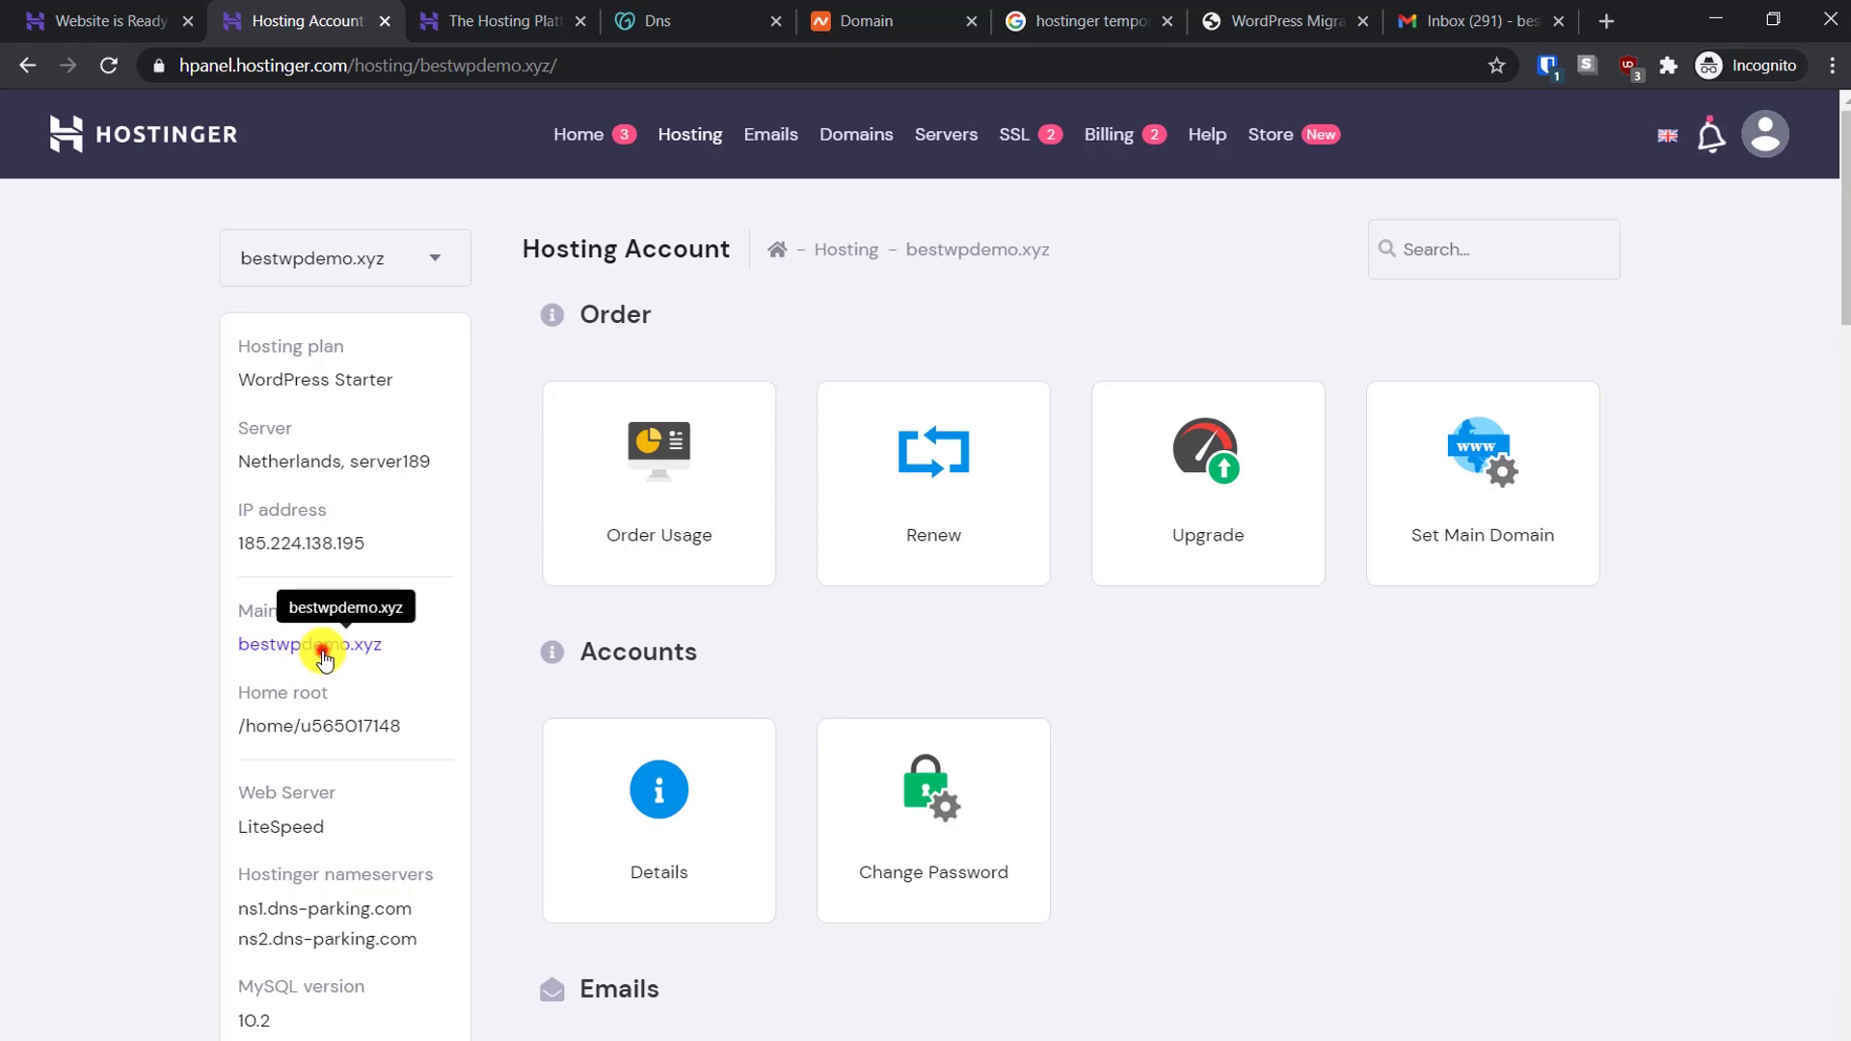
# Visit bestwpdemo.xyz to confirm it shows Hostinger's default 'Your account has been created!' page
pyautogui.click(323, 658)
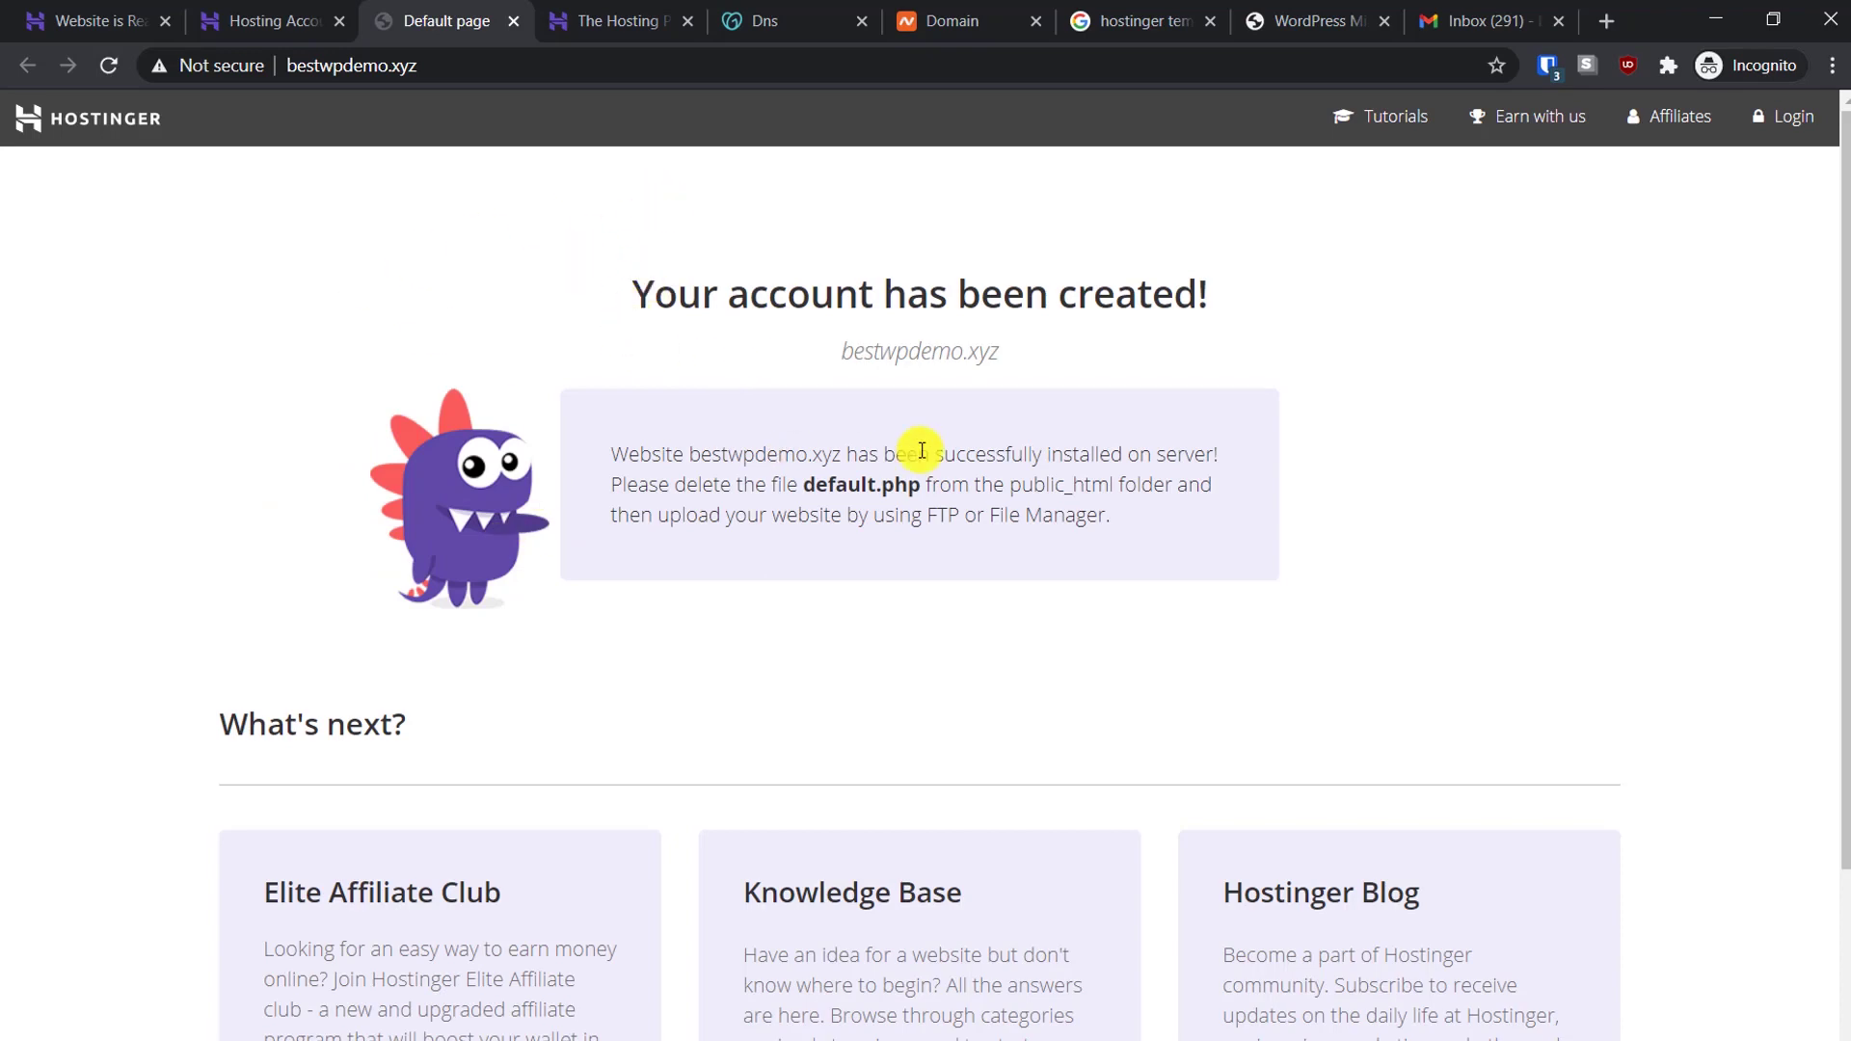
pyautogui.moveTo(1034, 485); pyautogui.dragTo(821, 454)
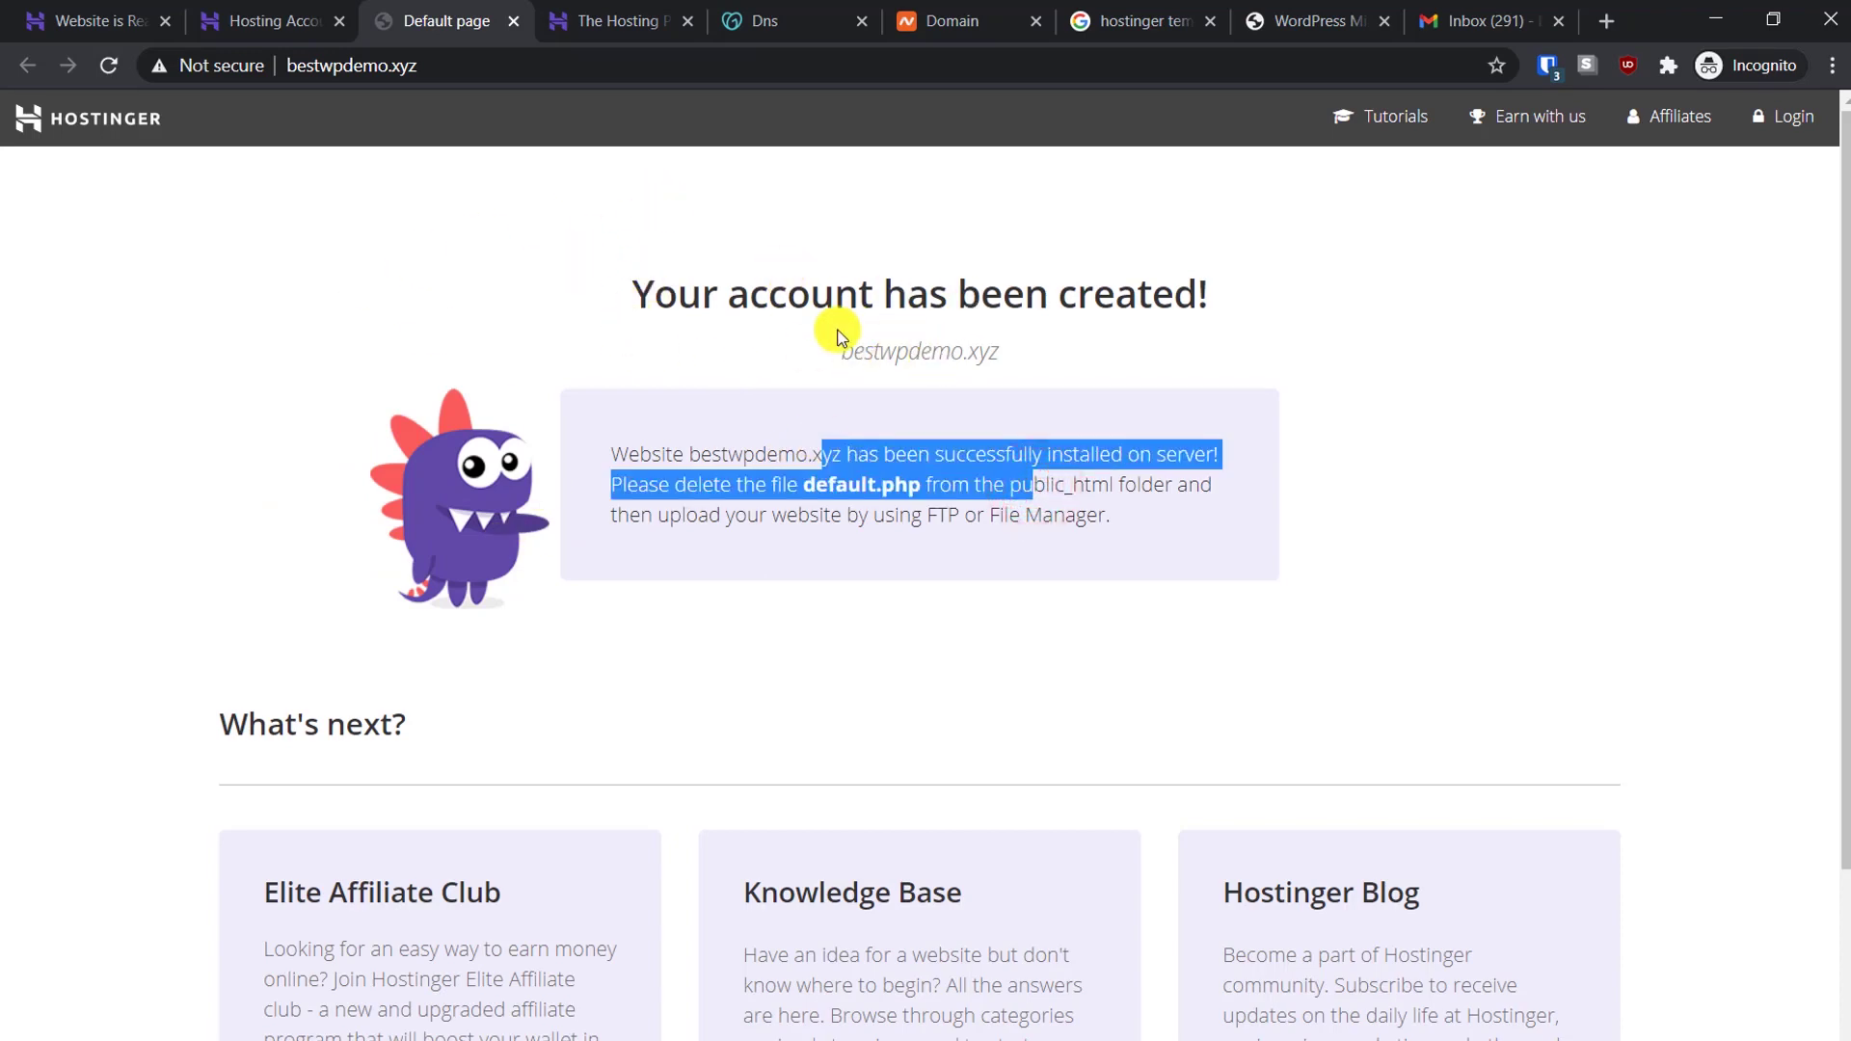
pyautogui.scroll(-3, 837, 337)
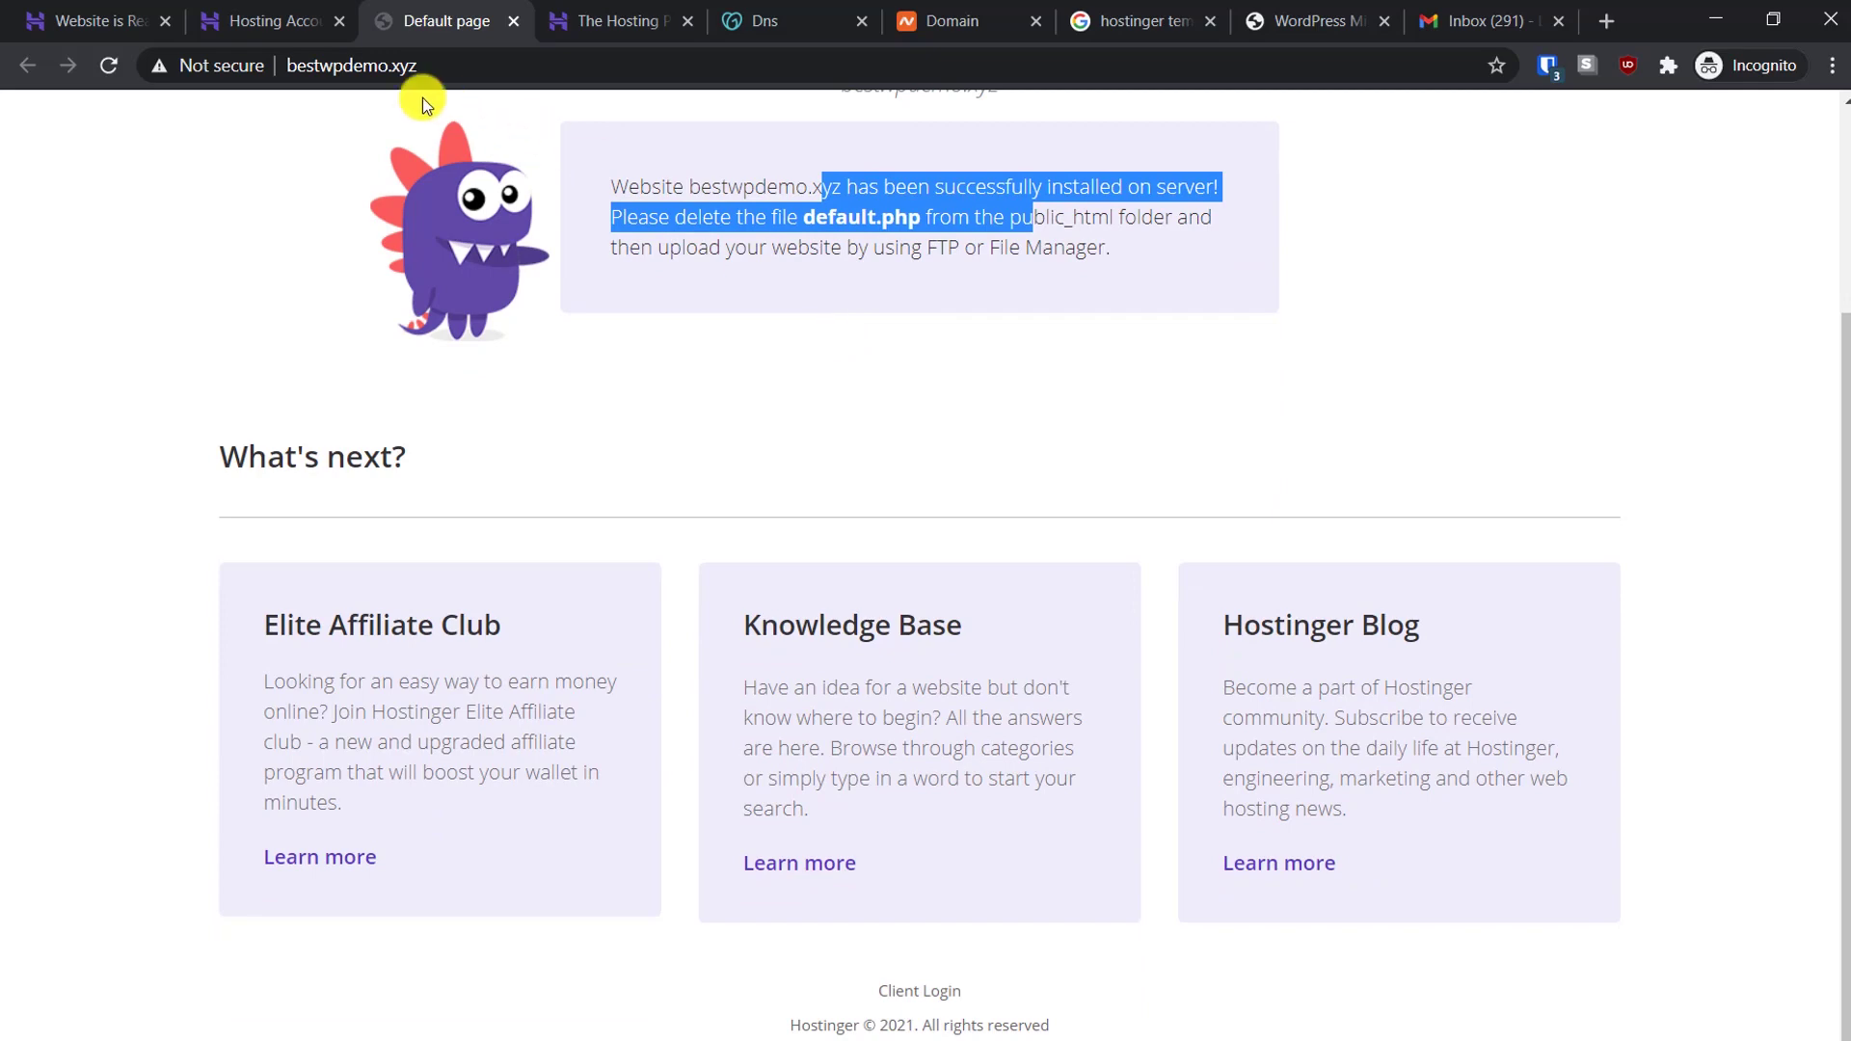
pyautogui.scroll(3, 706, 242)
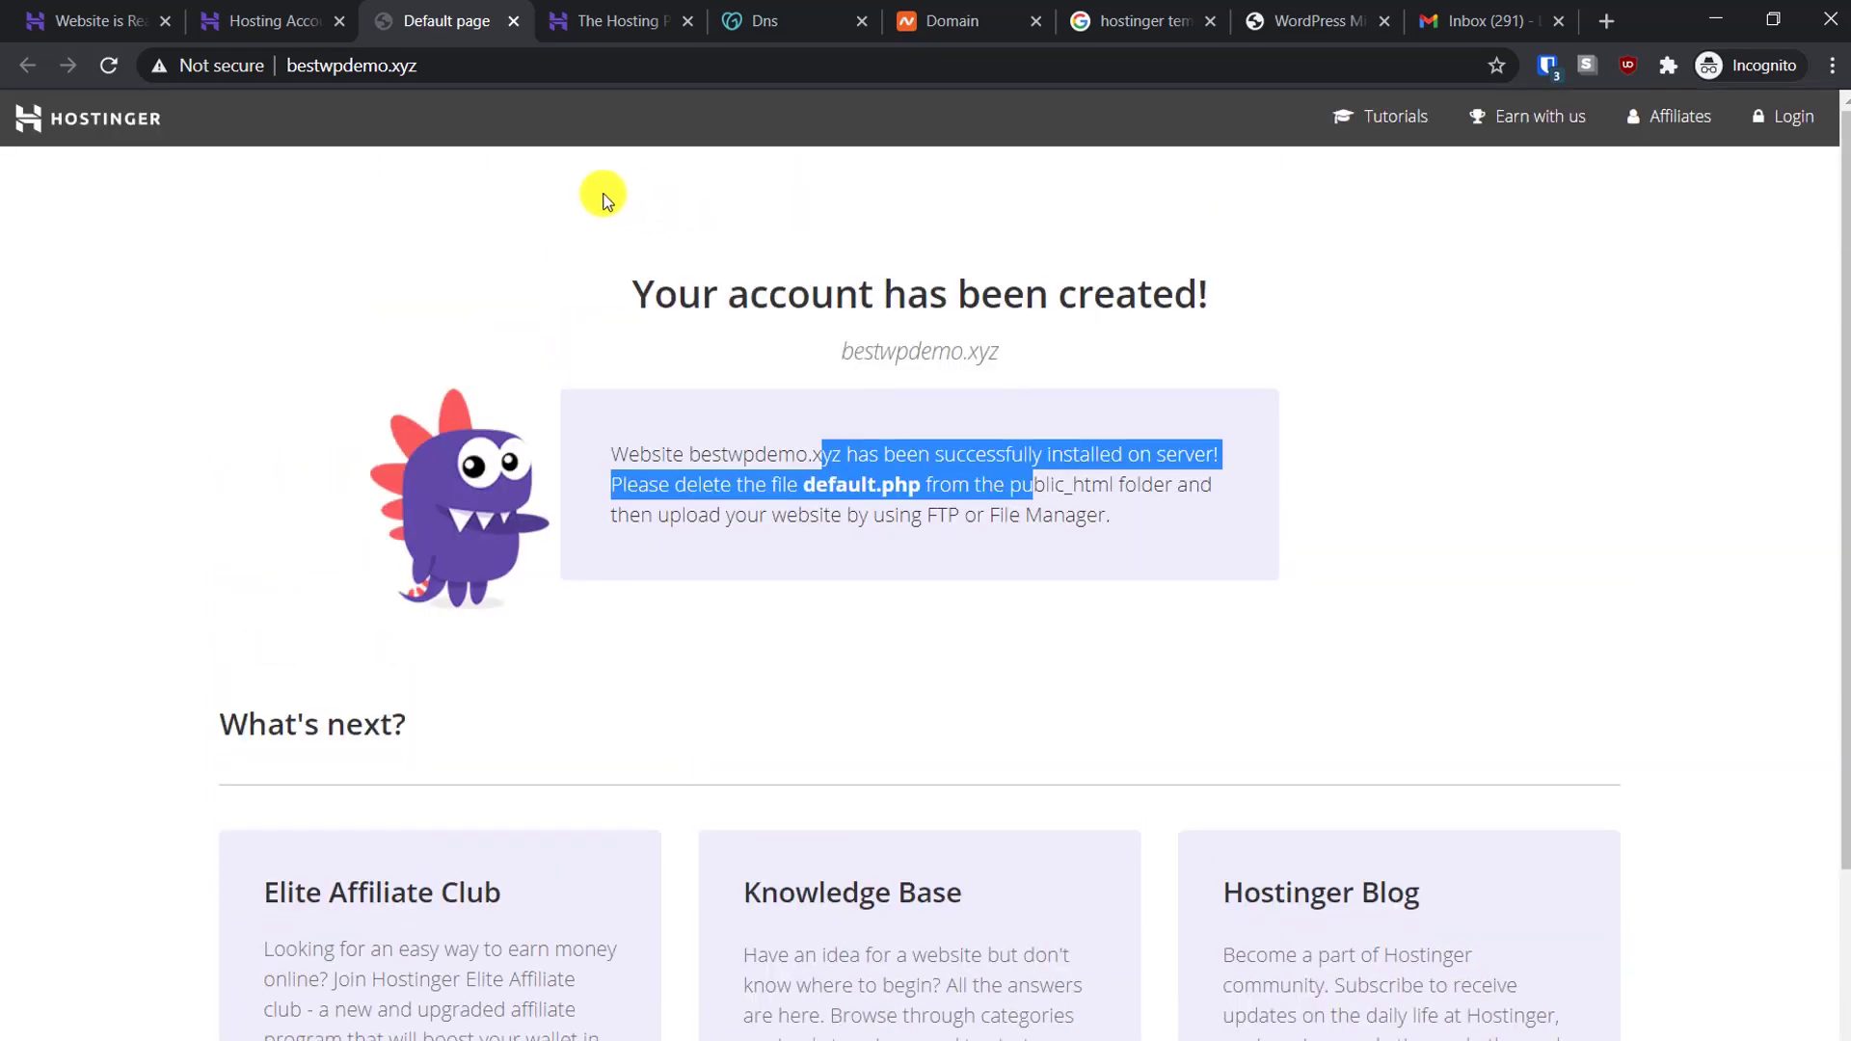
# Return to the bestwpdemo.xyz hosting account overview and scroll down to the Website section
pyautogui.click(256, 12)
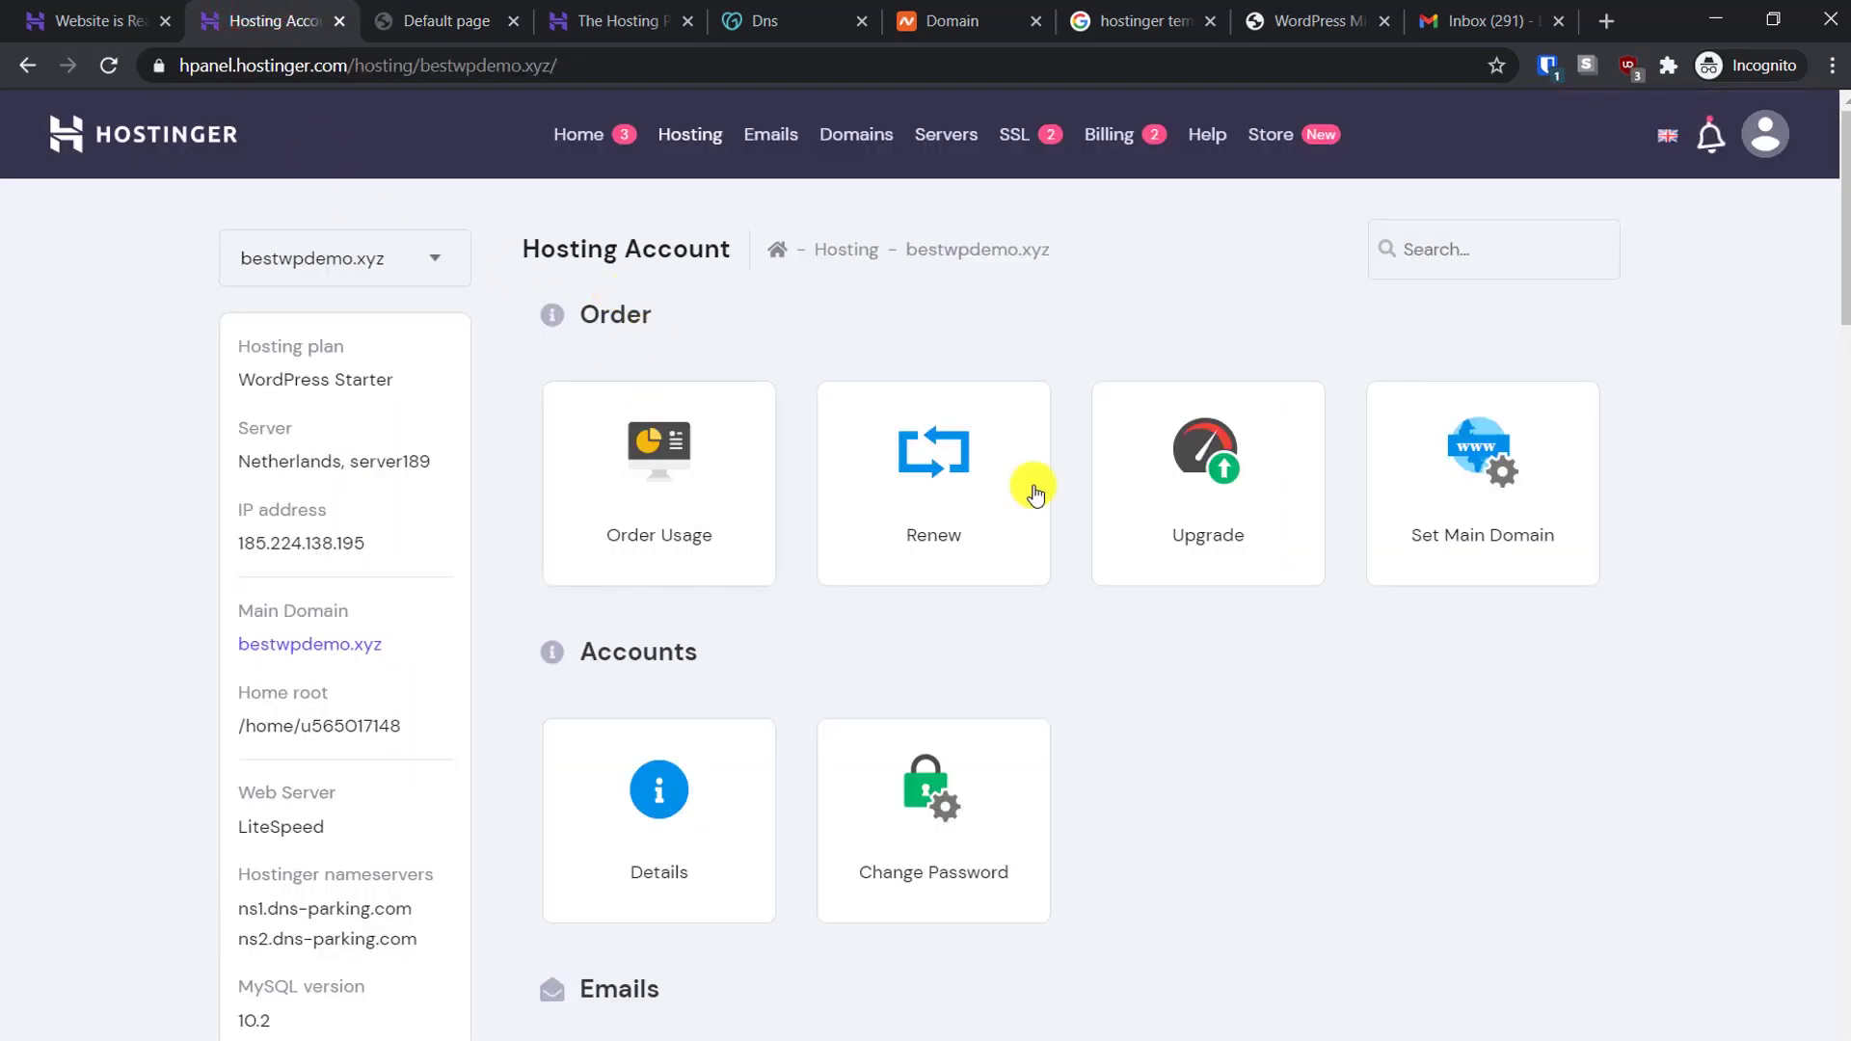
pyautogui.scroll(-10, 1074, 537)
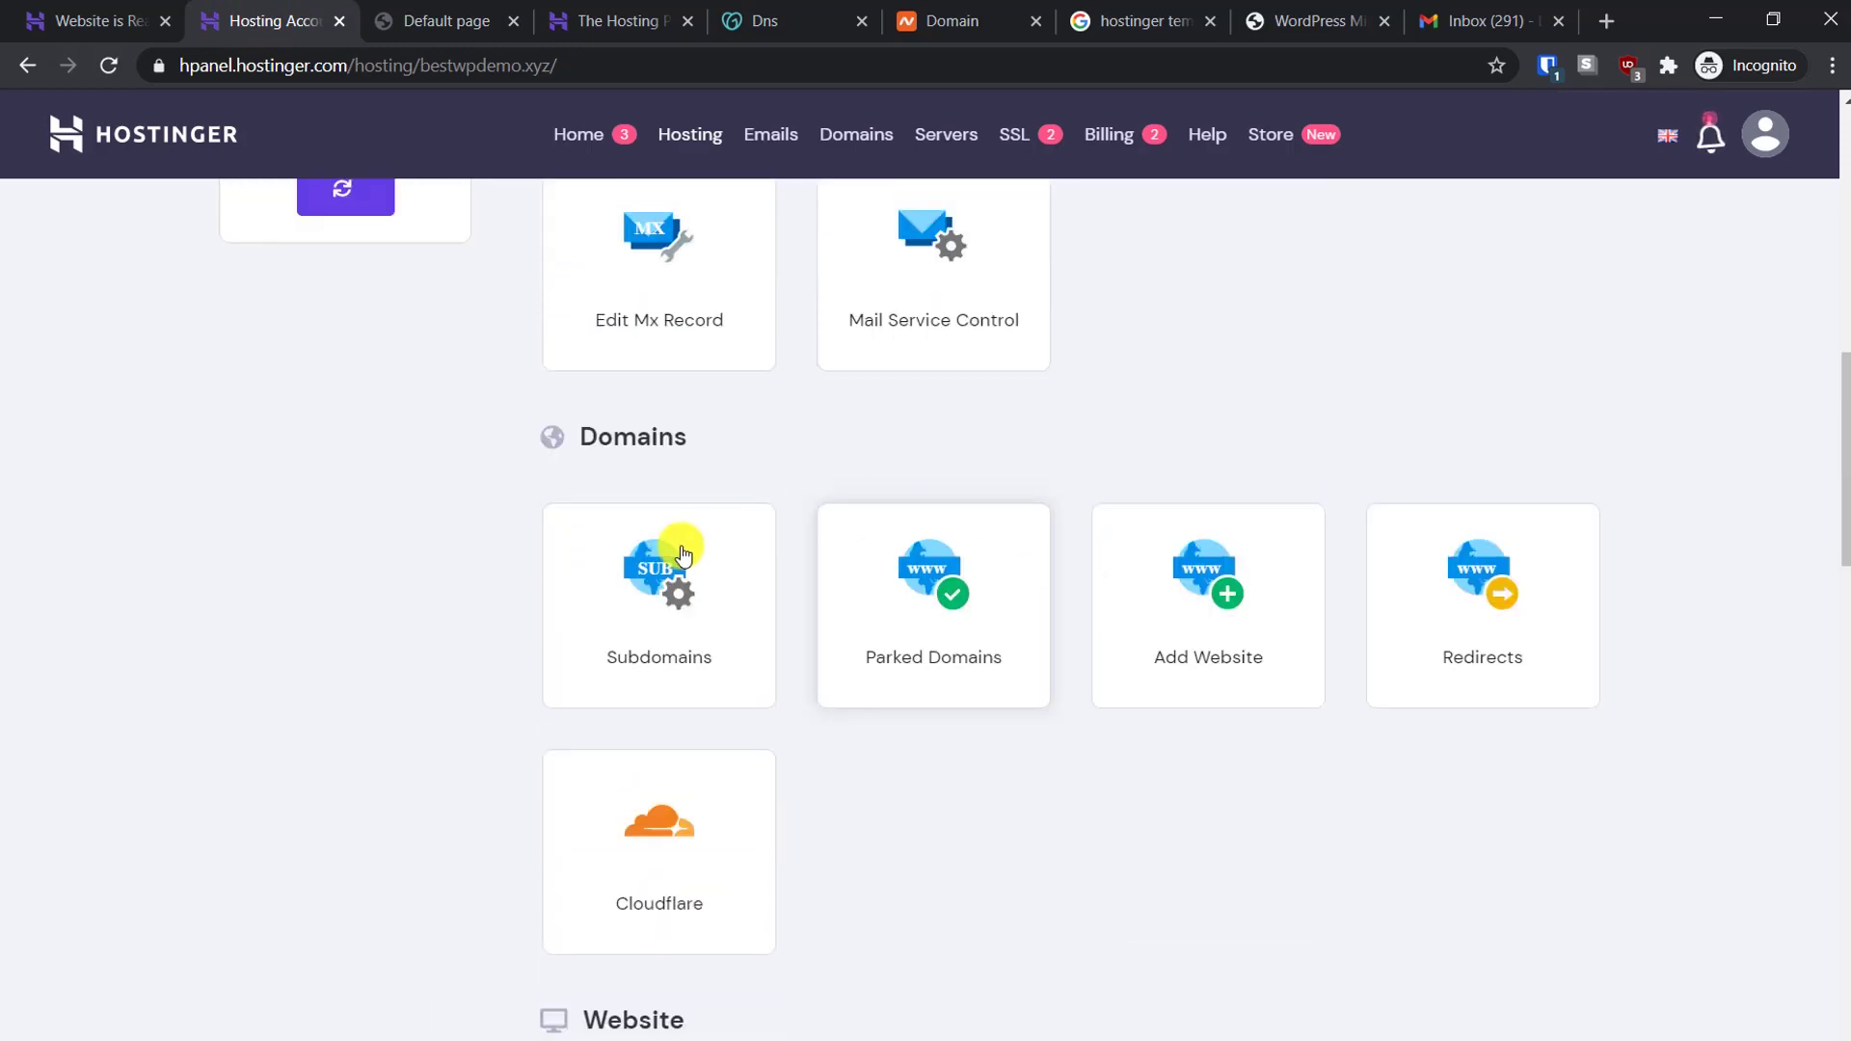
pyautogui.scroll(-12, 231, 482)
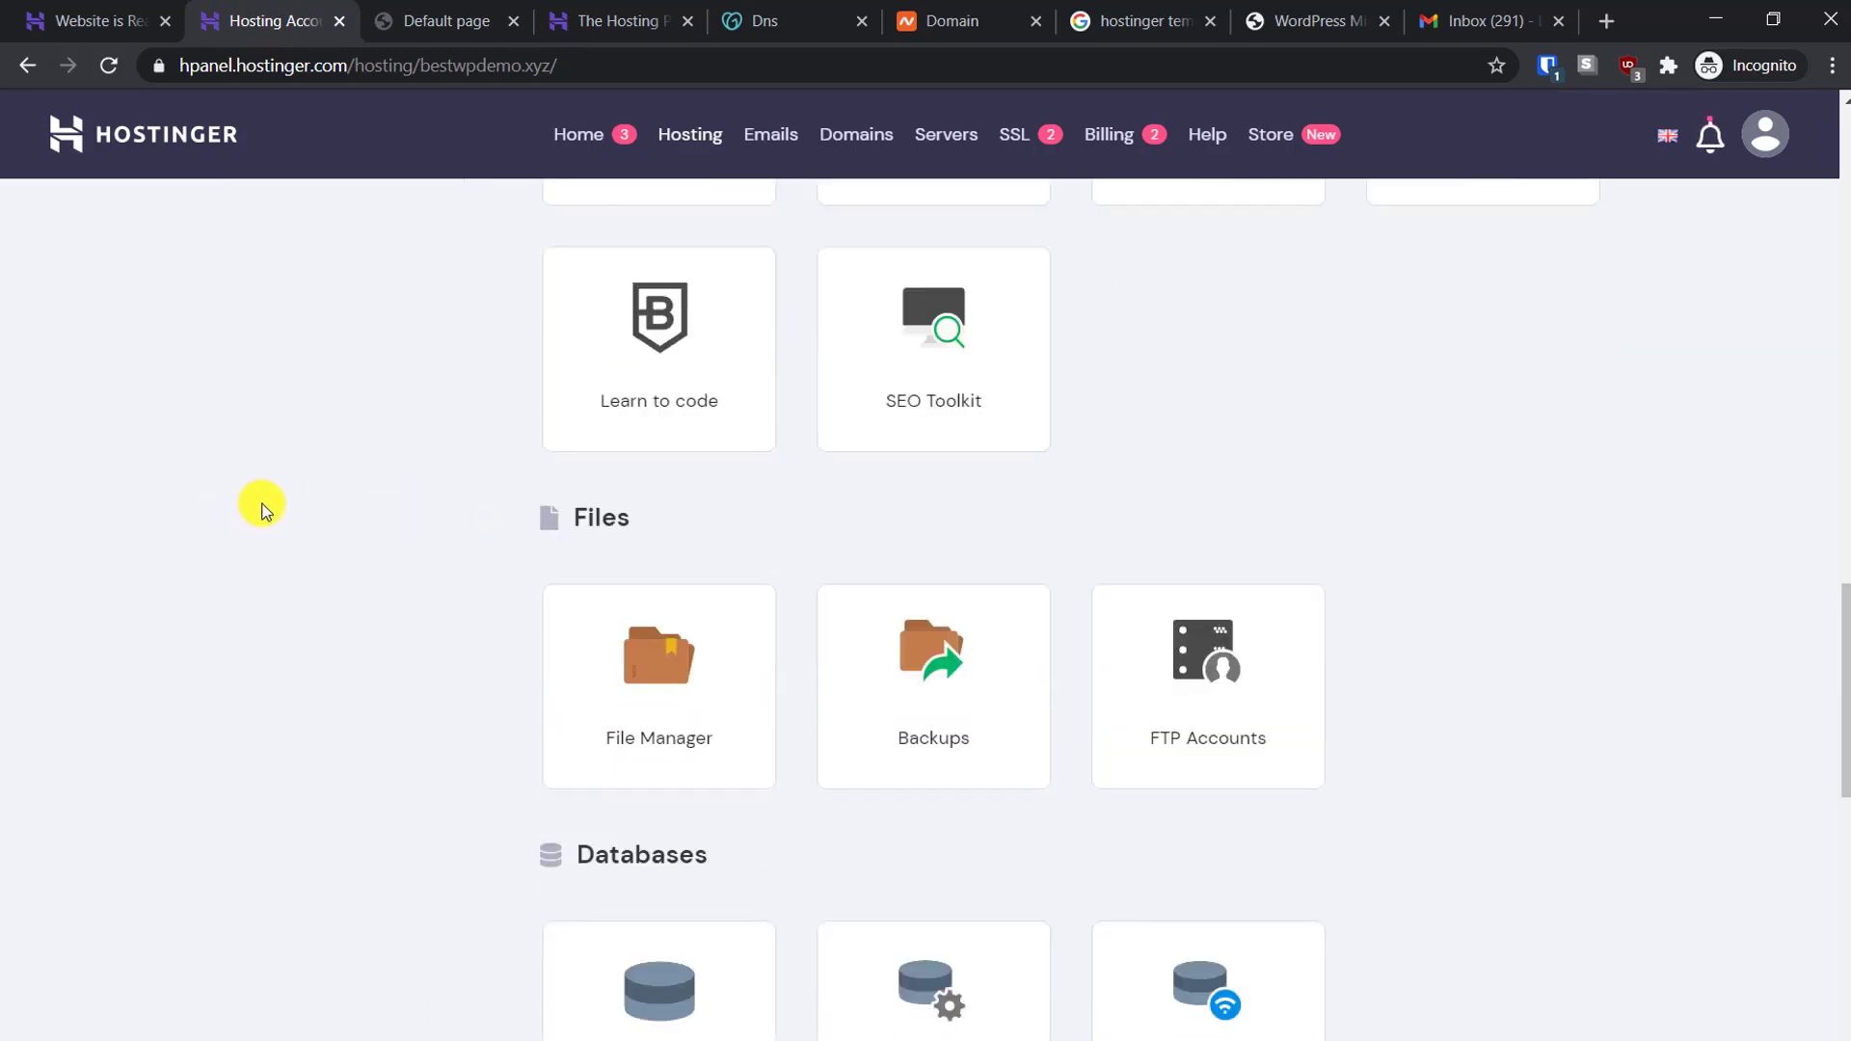
pyautogui.scroll(-2, 265, 509)
pyautogui.scroll(7, 425, 489)
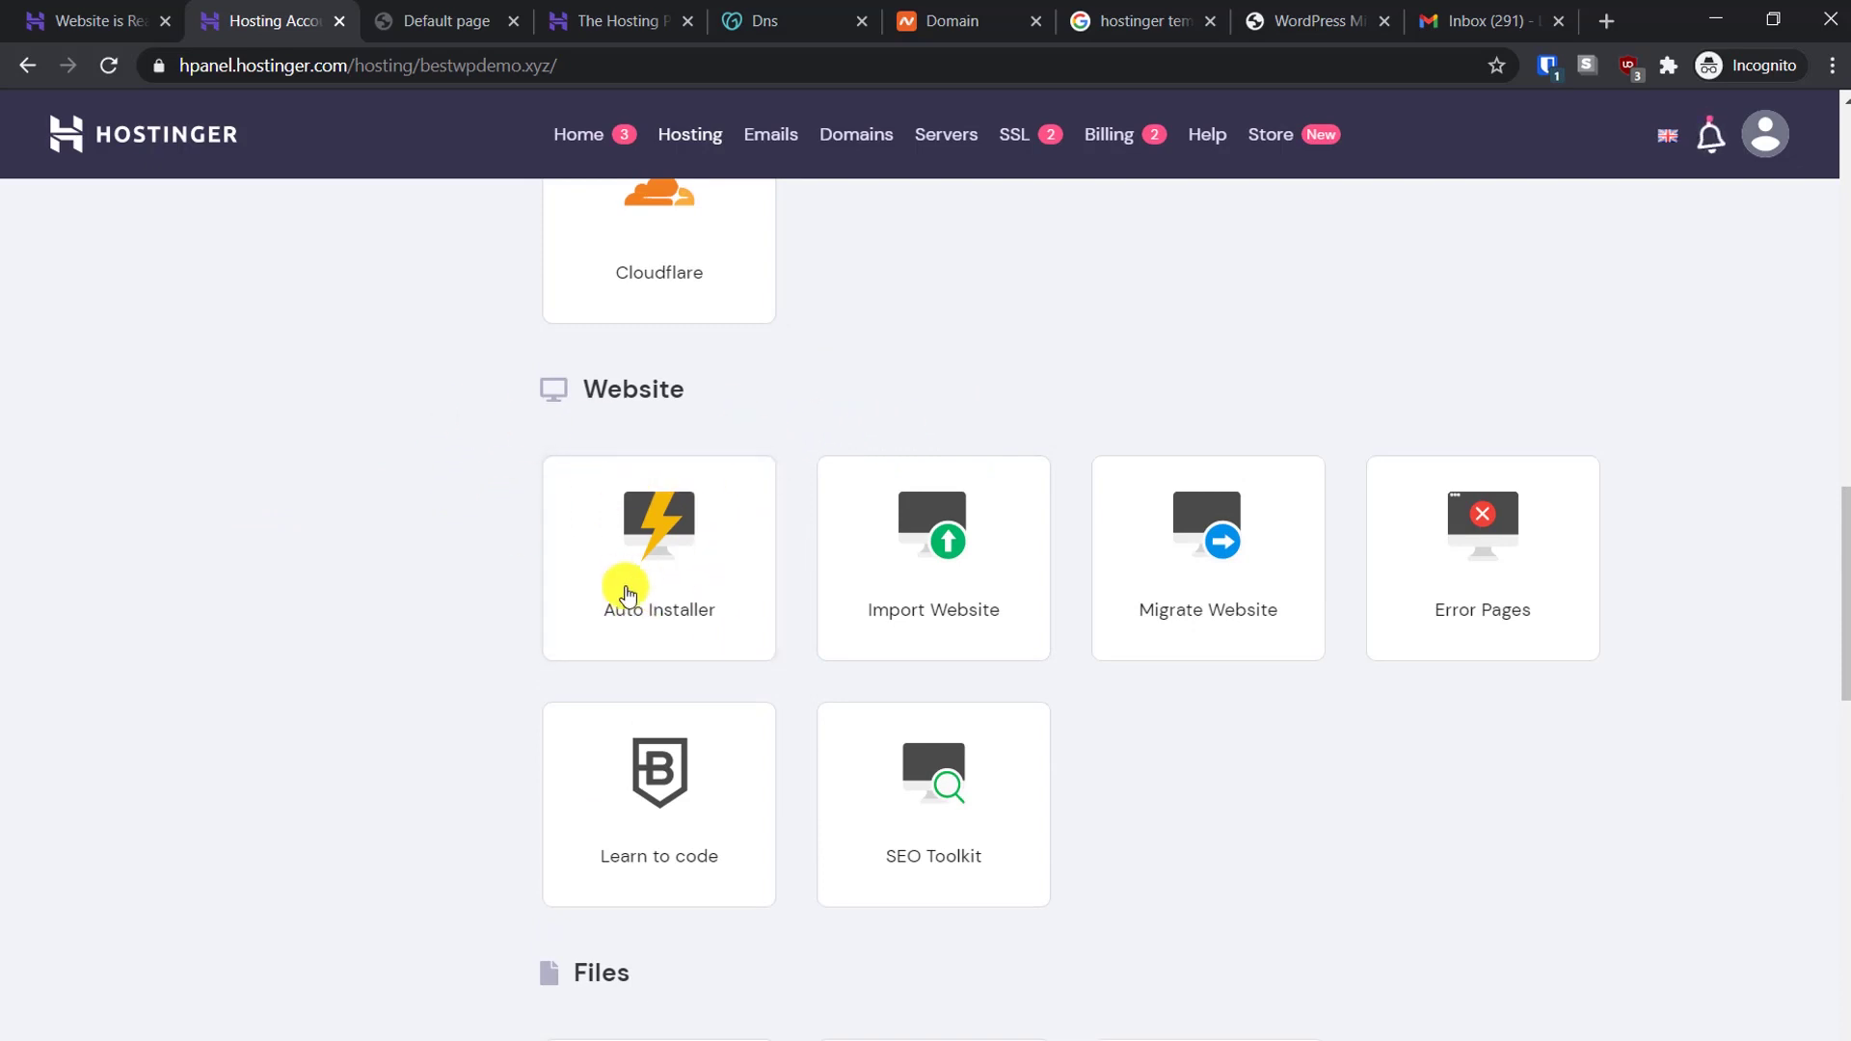
pyautogui.click(635, 537)
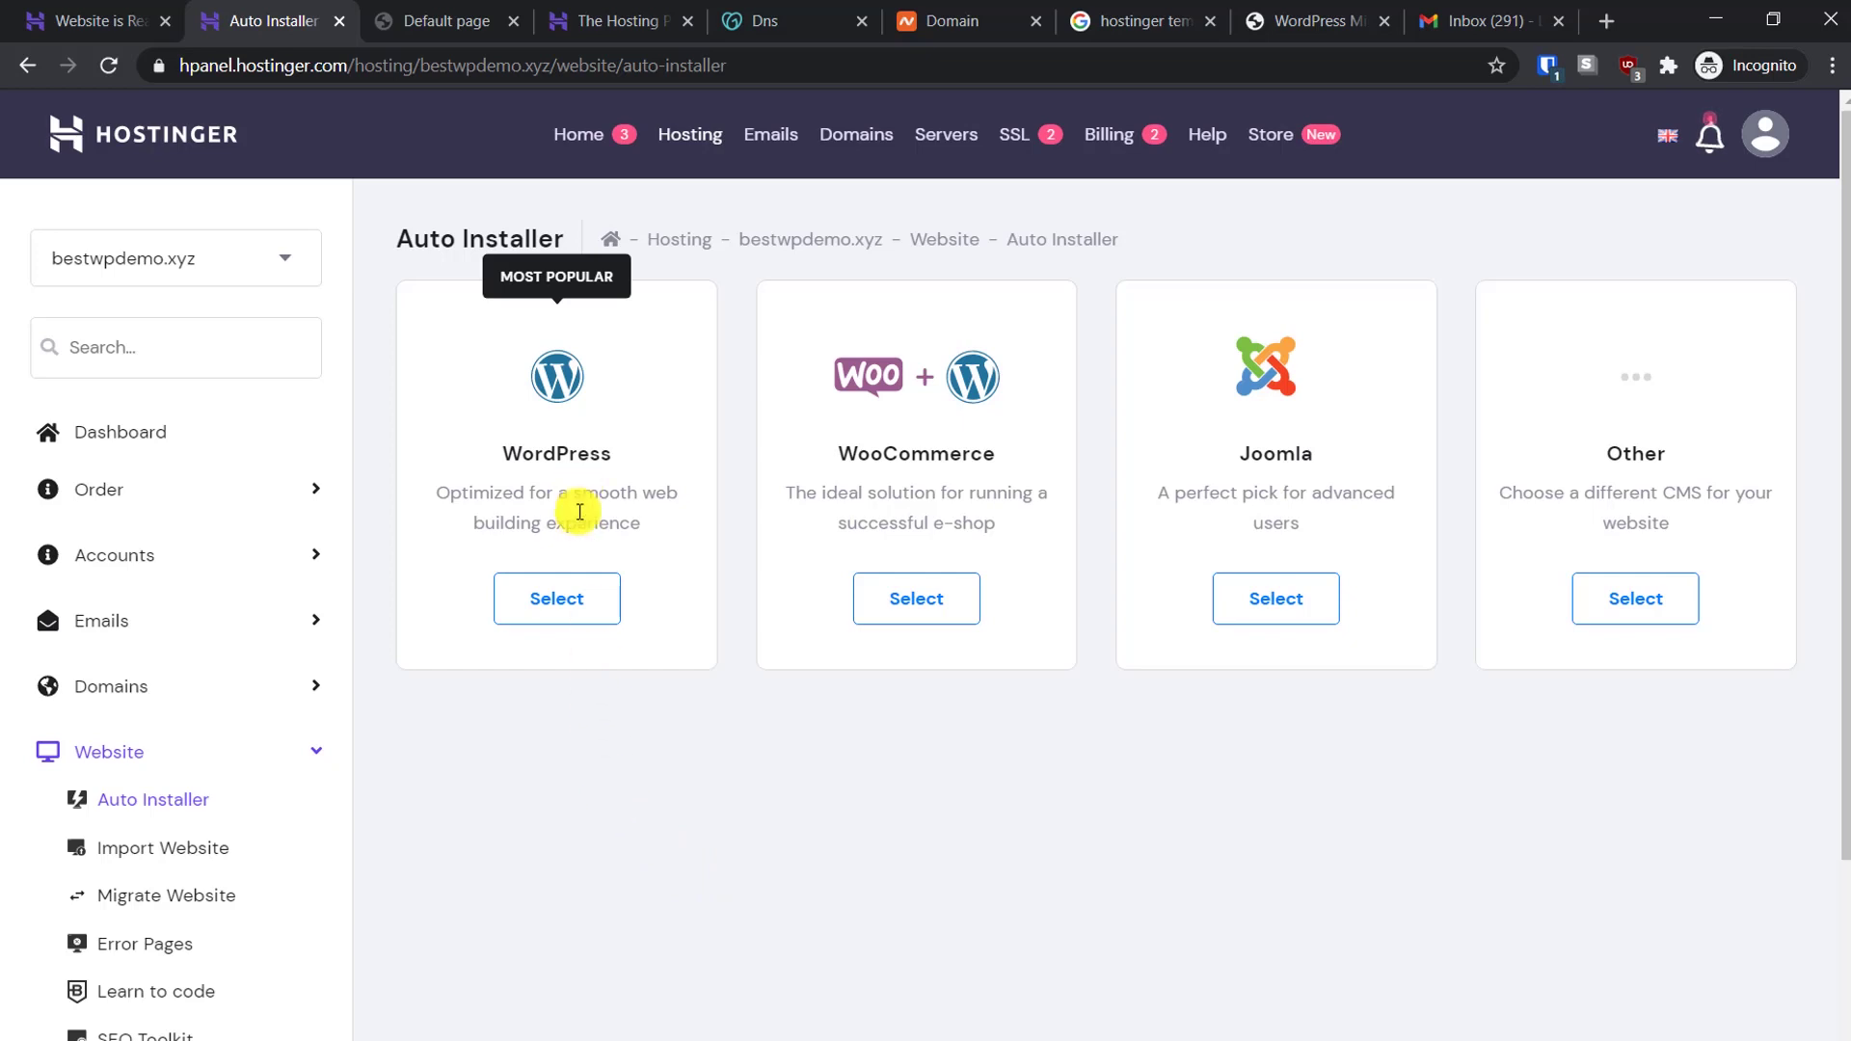
pyautogui.click(551, 594)
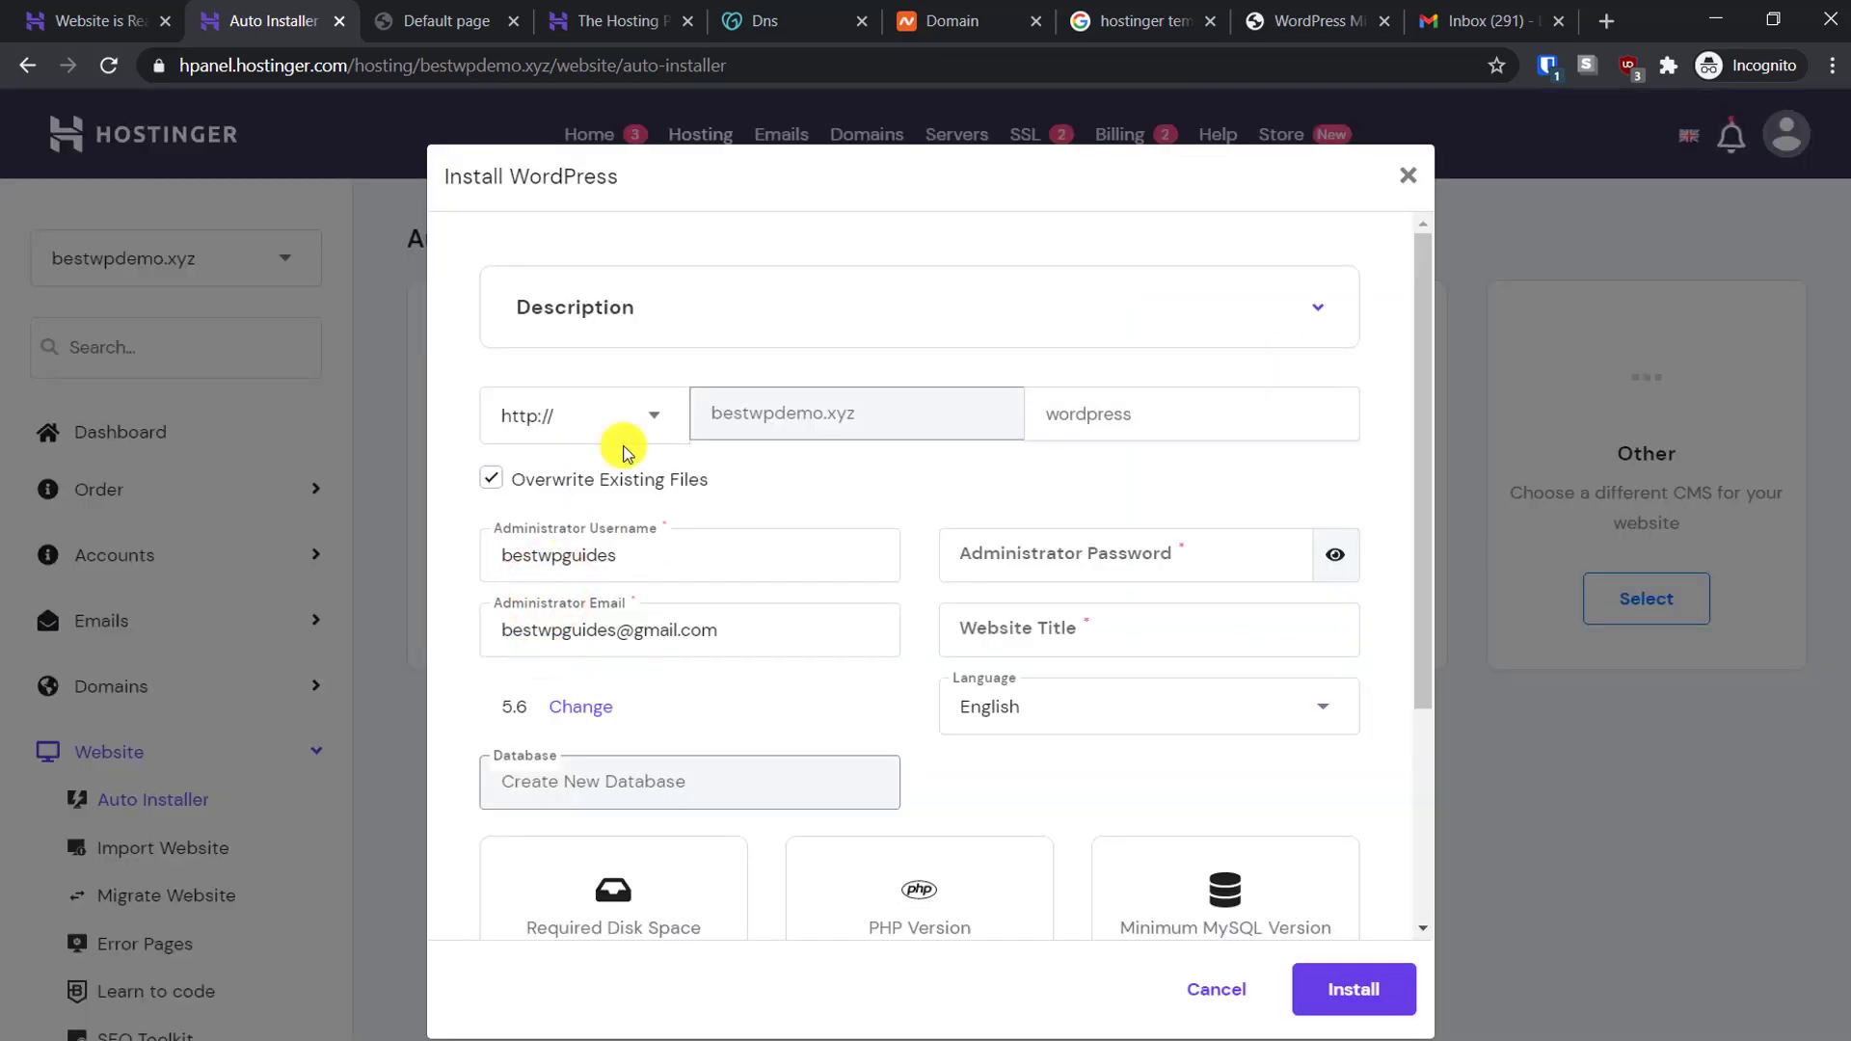
pyautogui.click(690, 308)
pyautogui.click(690, 312)
pyautogui.click(691, 313)
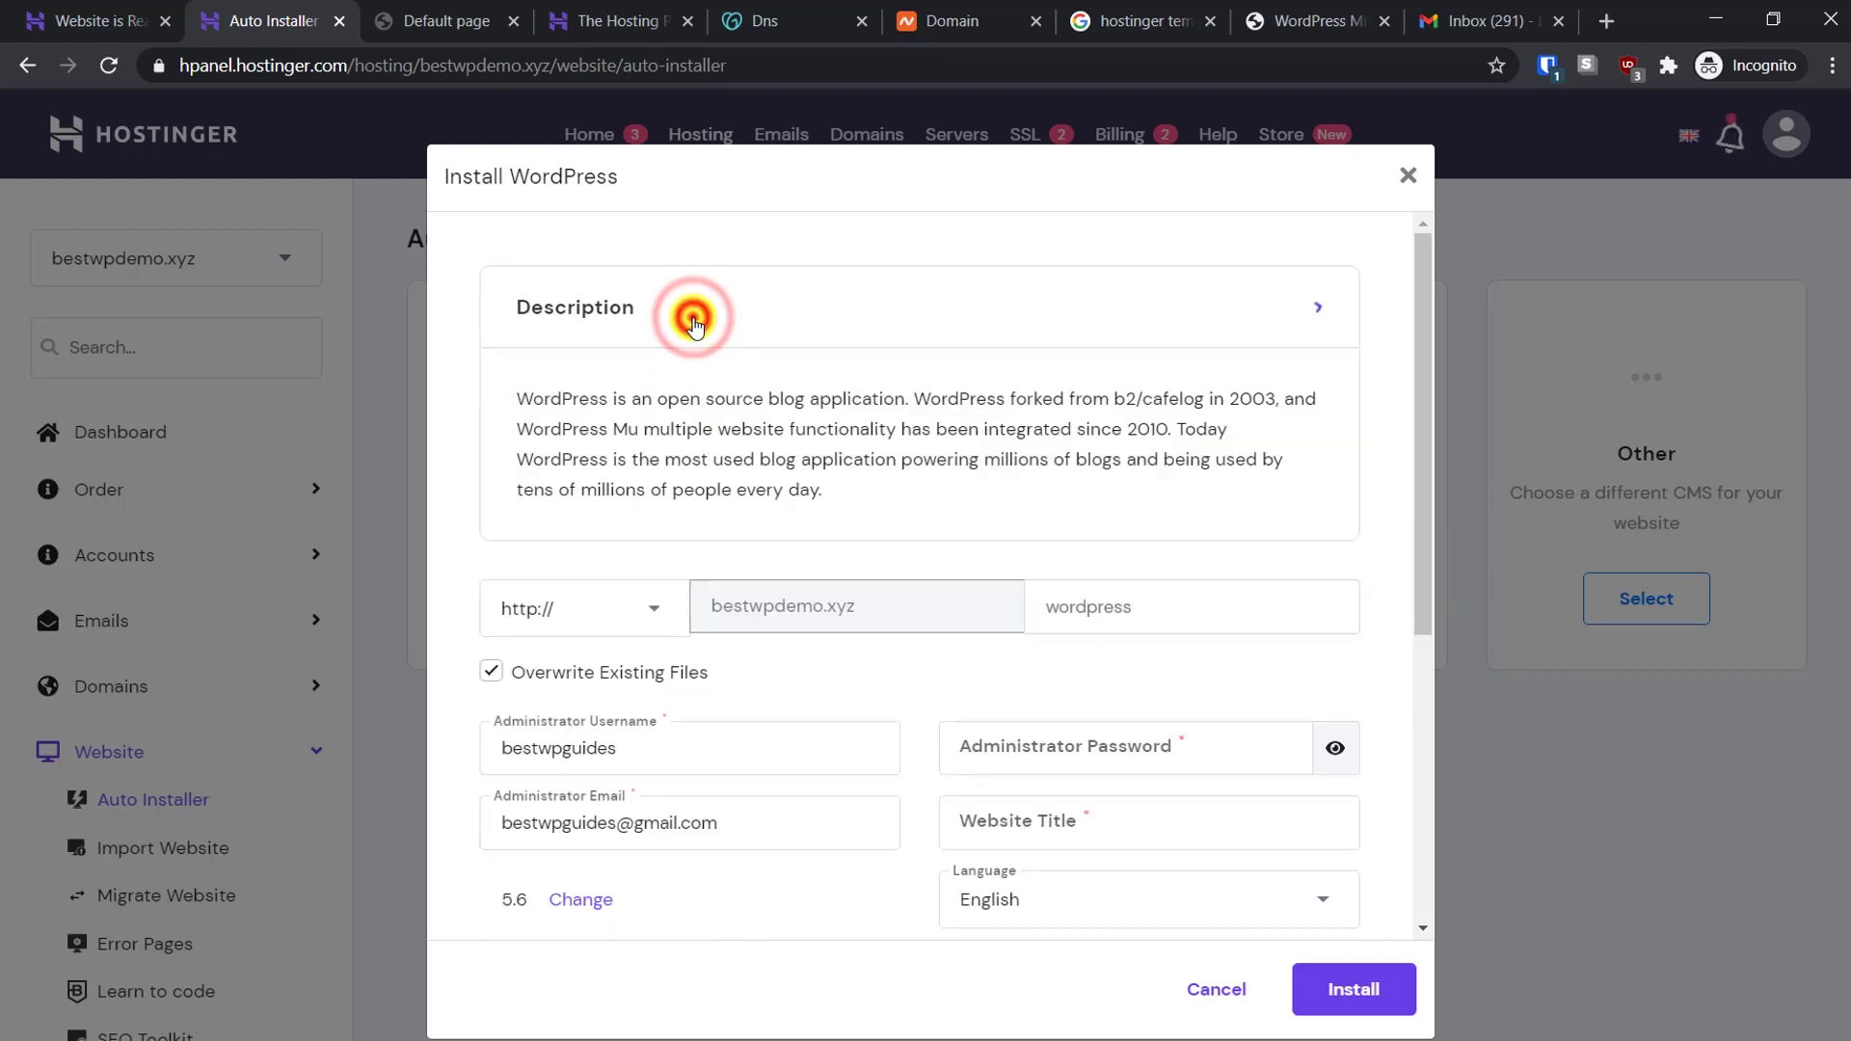
pyautogui.click(692, 316)
pyautogui.click(610, 419)
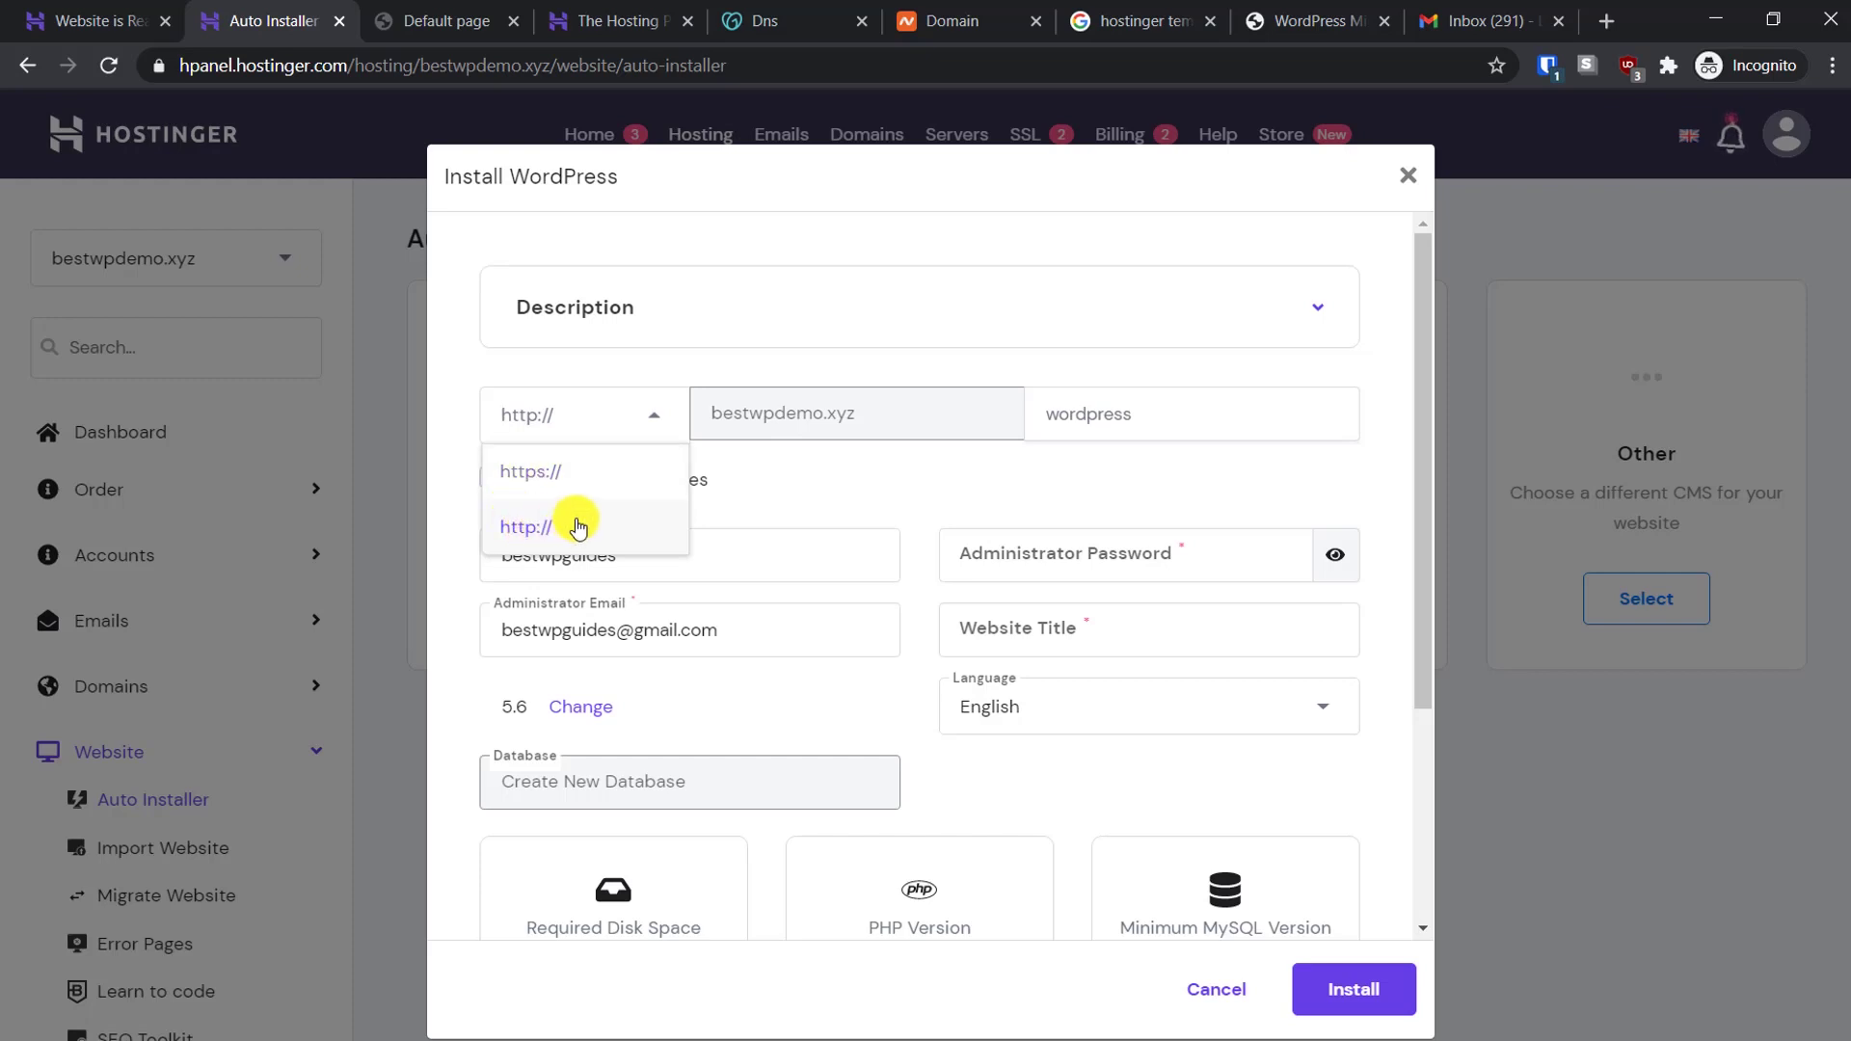
pyautogui.click(551, 519)
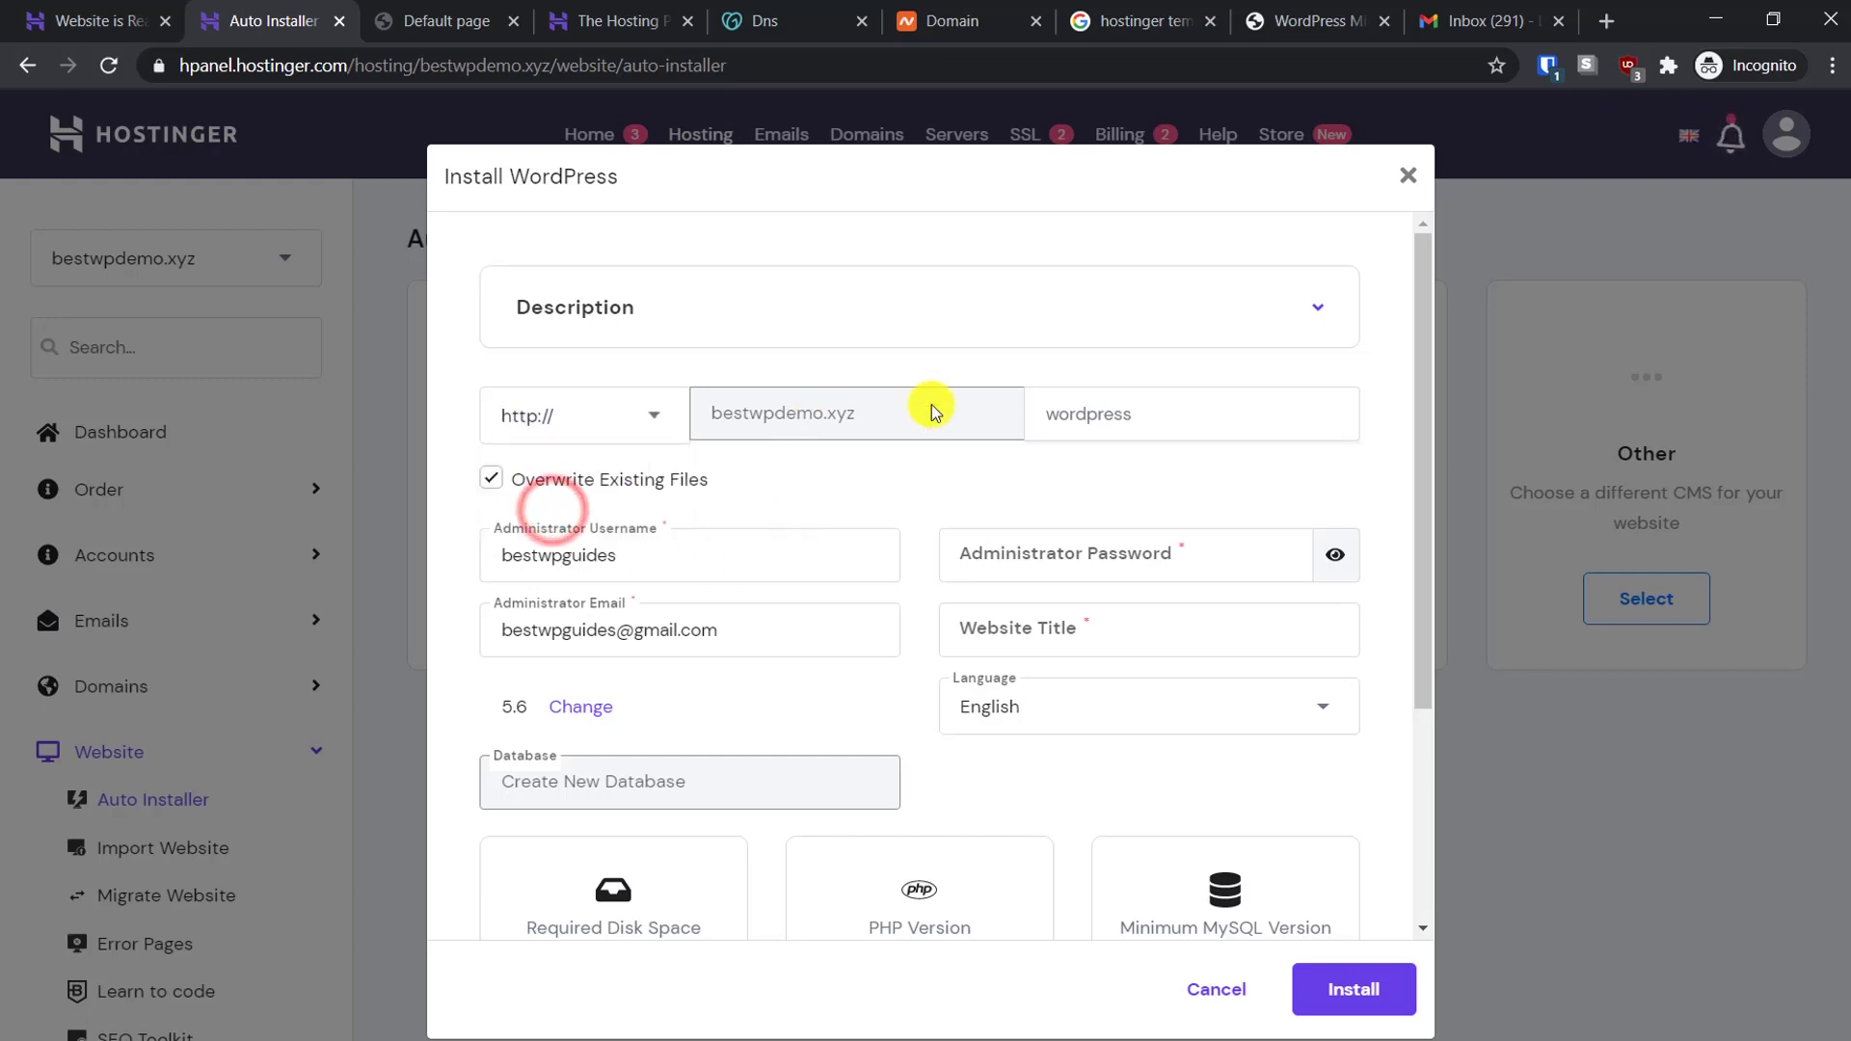
pyautogui.click(1139, 417)
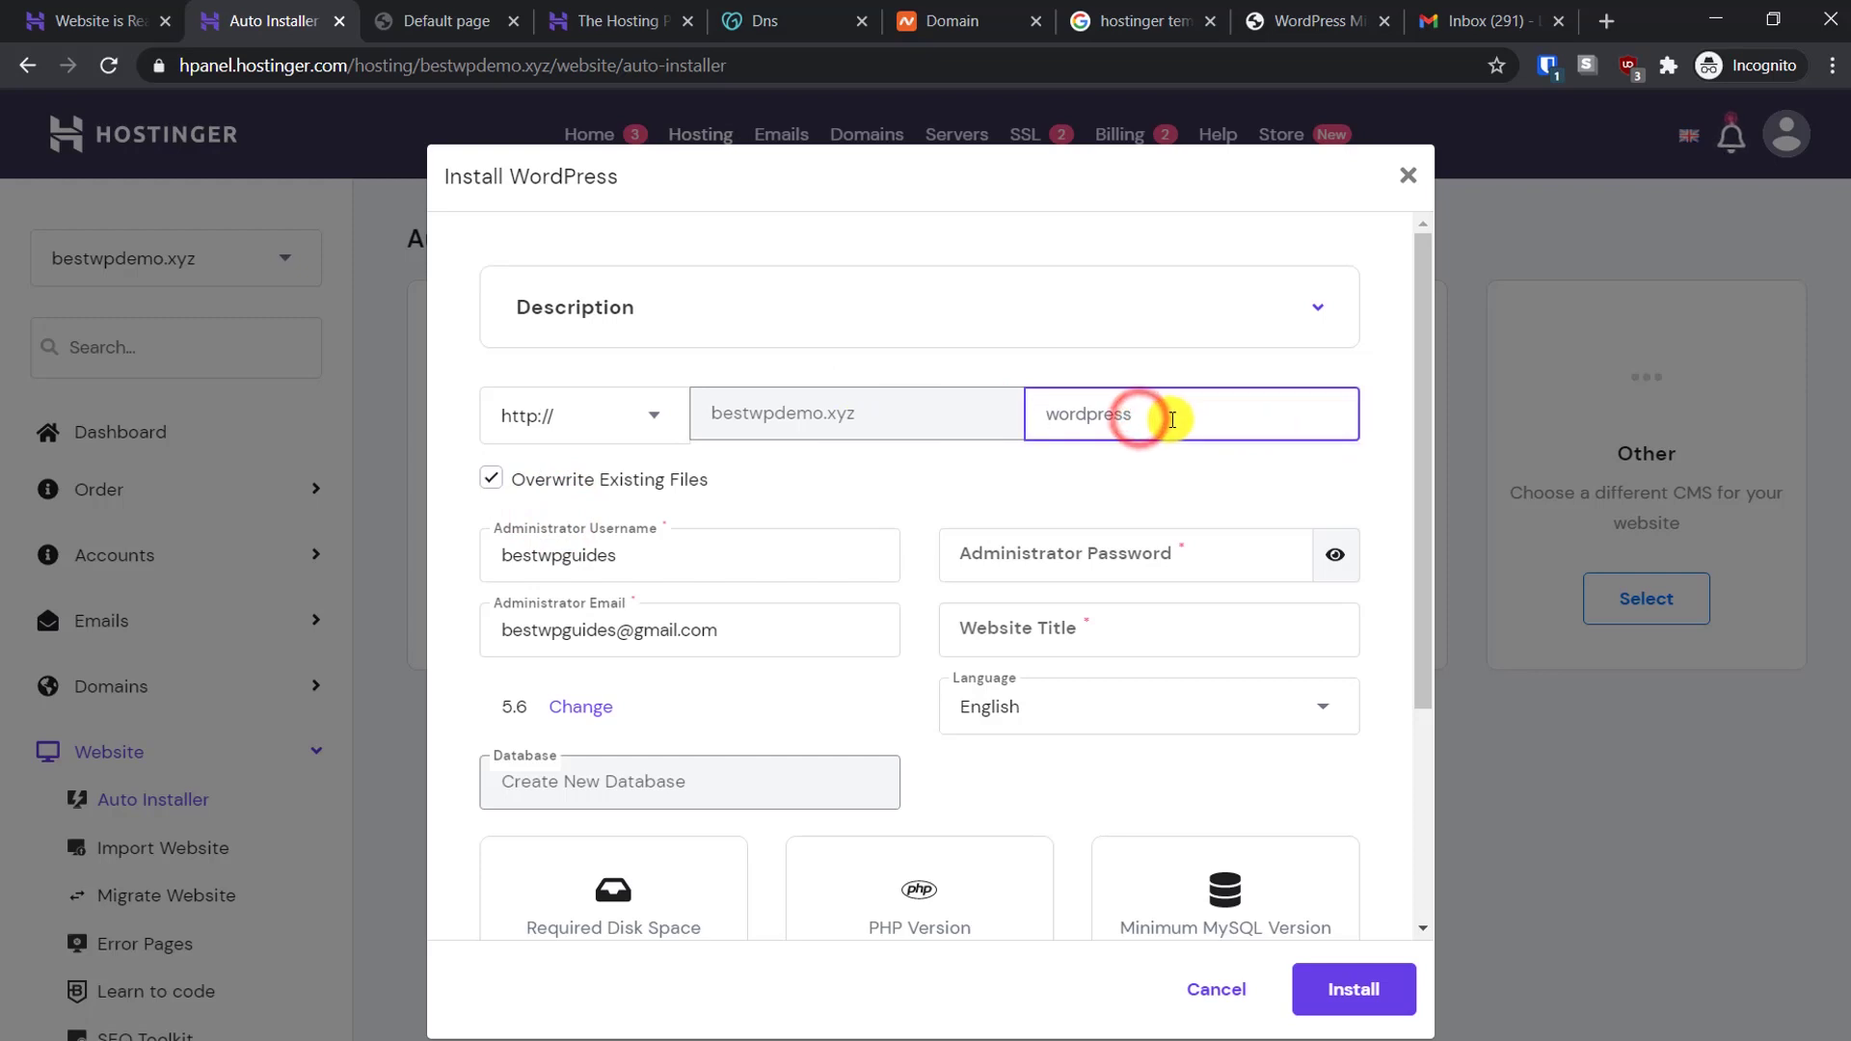
pyautogui.click(1184, 392)
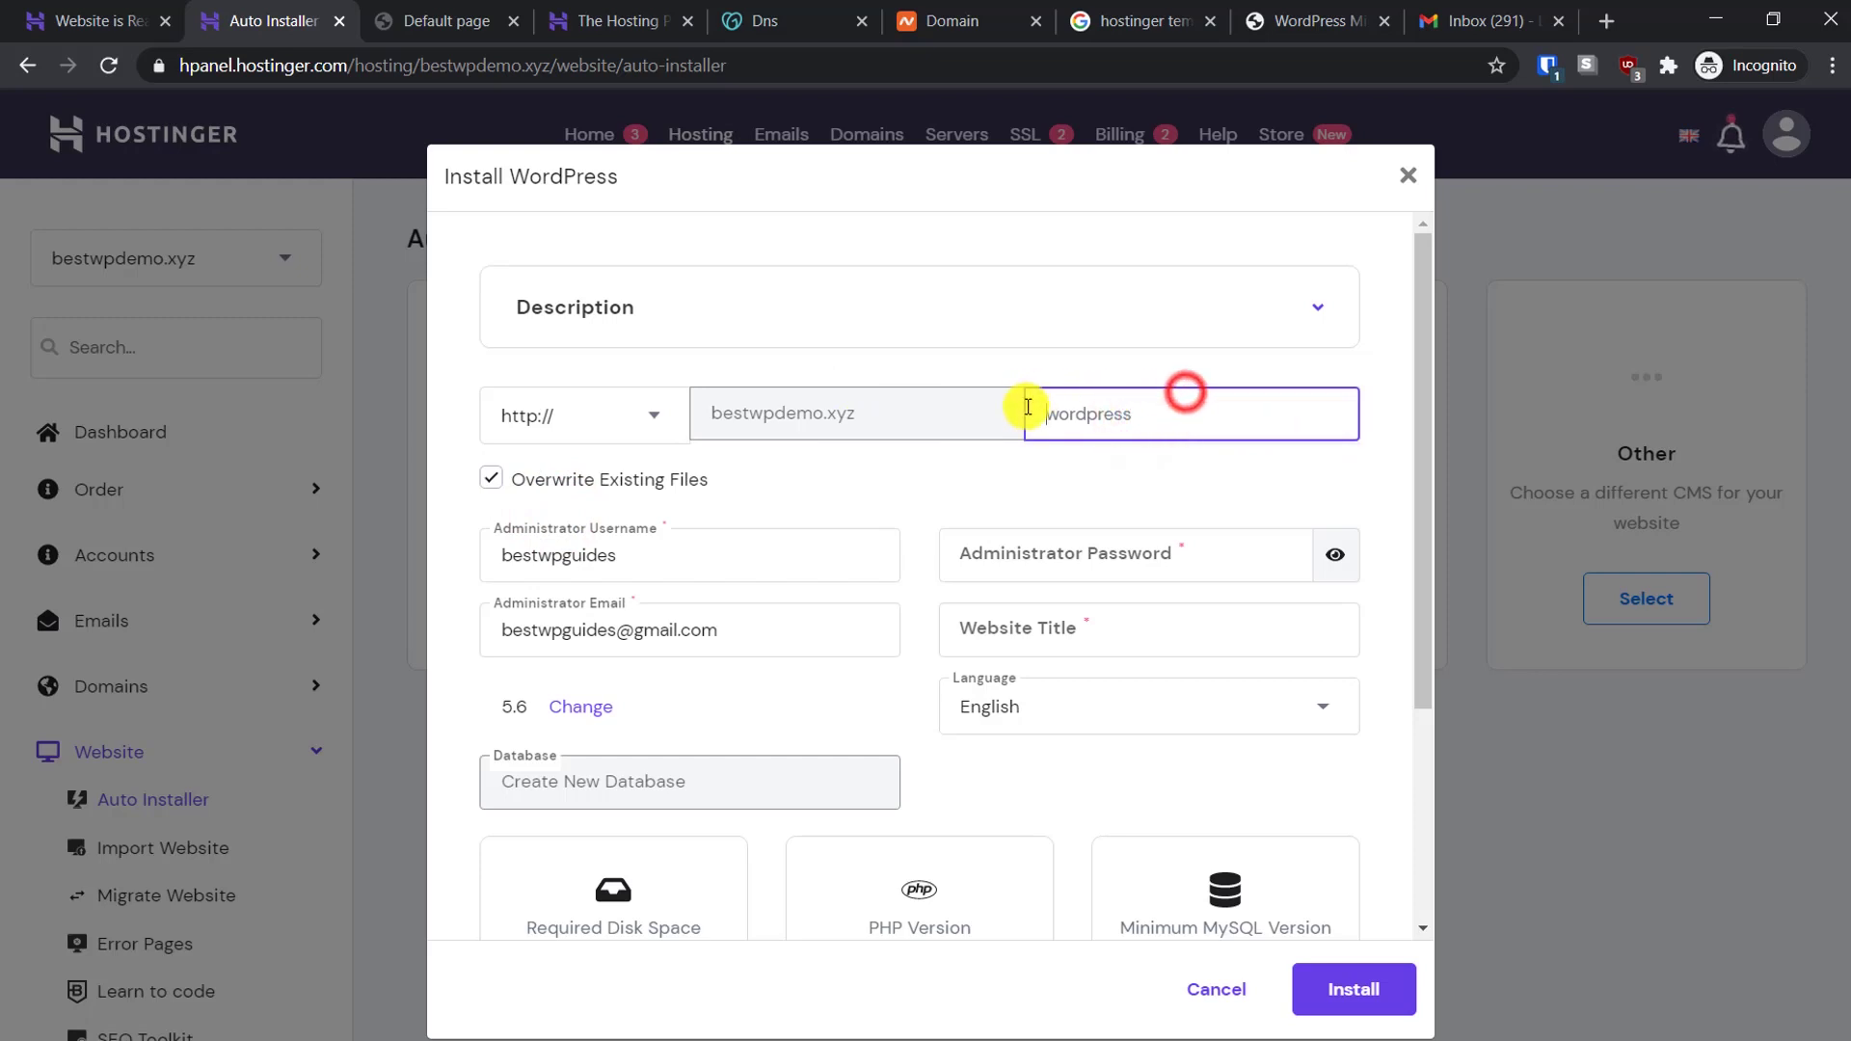
pyautogui.click(923, 485)
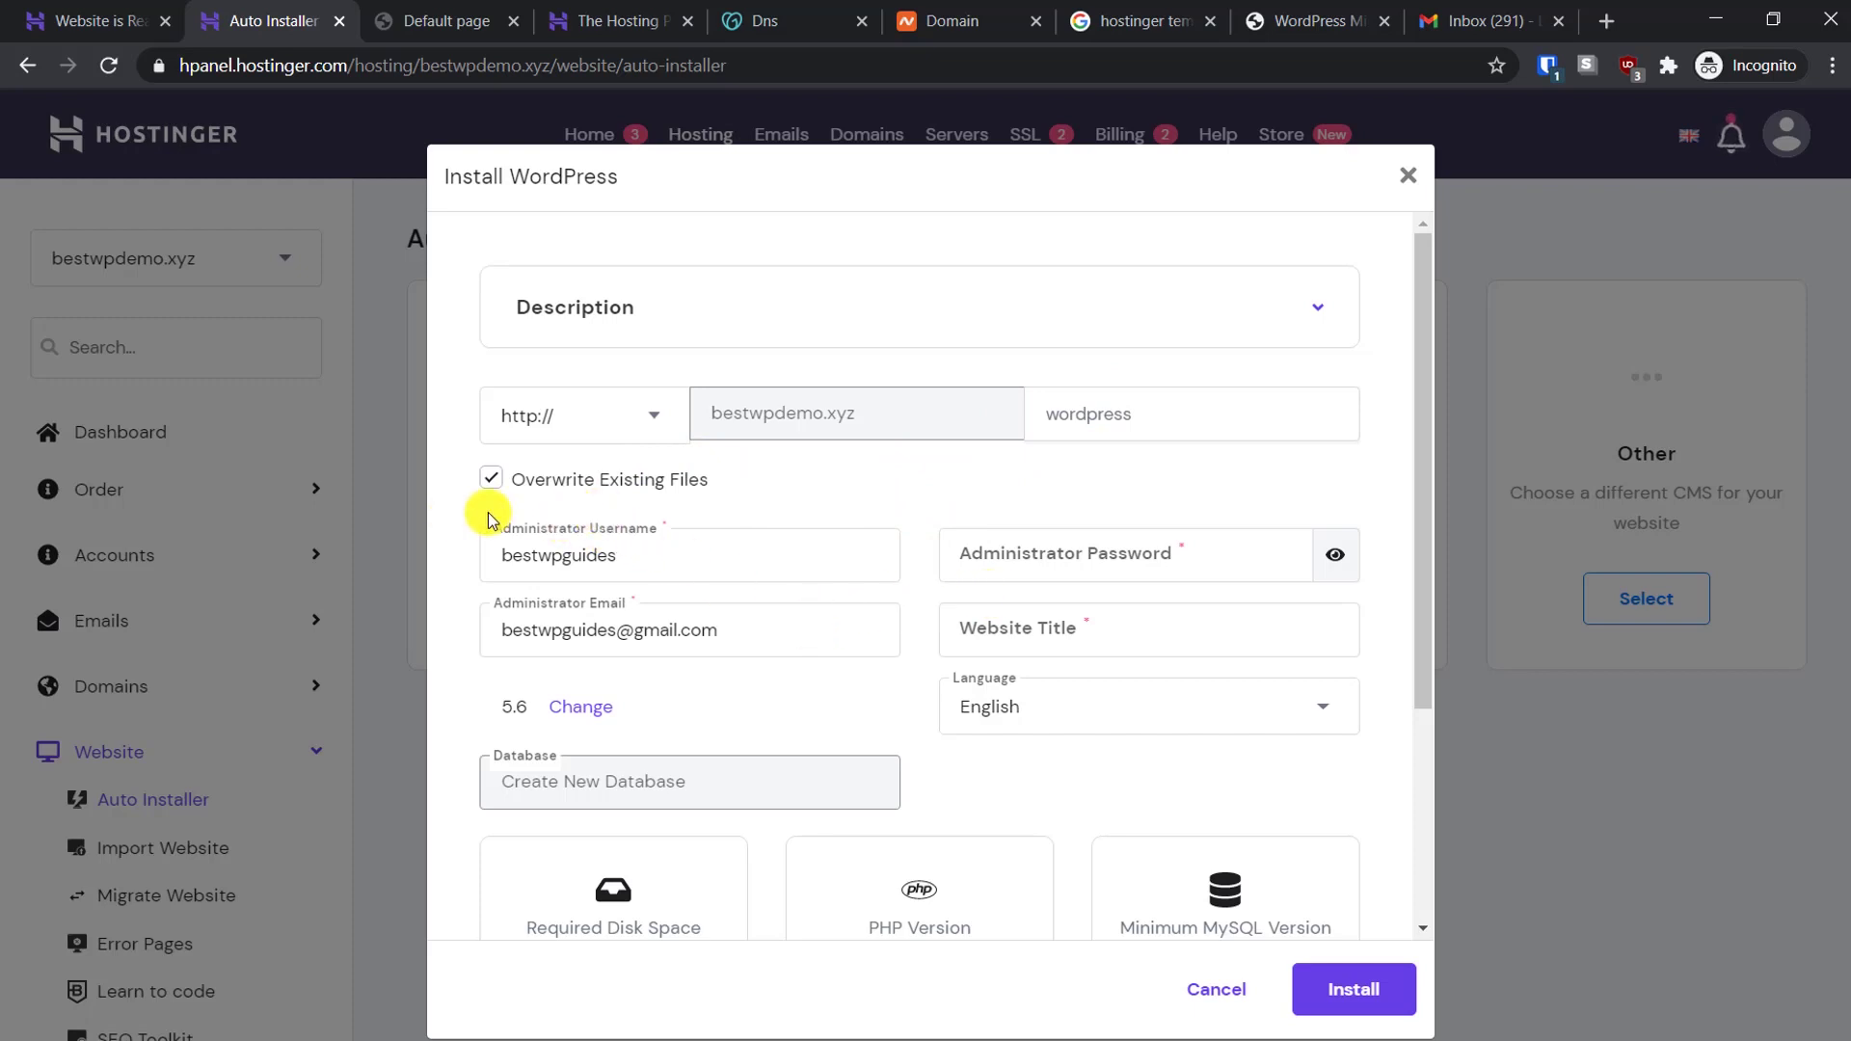
# Paste the prepared administrator password and append +test to the administrator email
pyautogui.click(1118, 553)
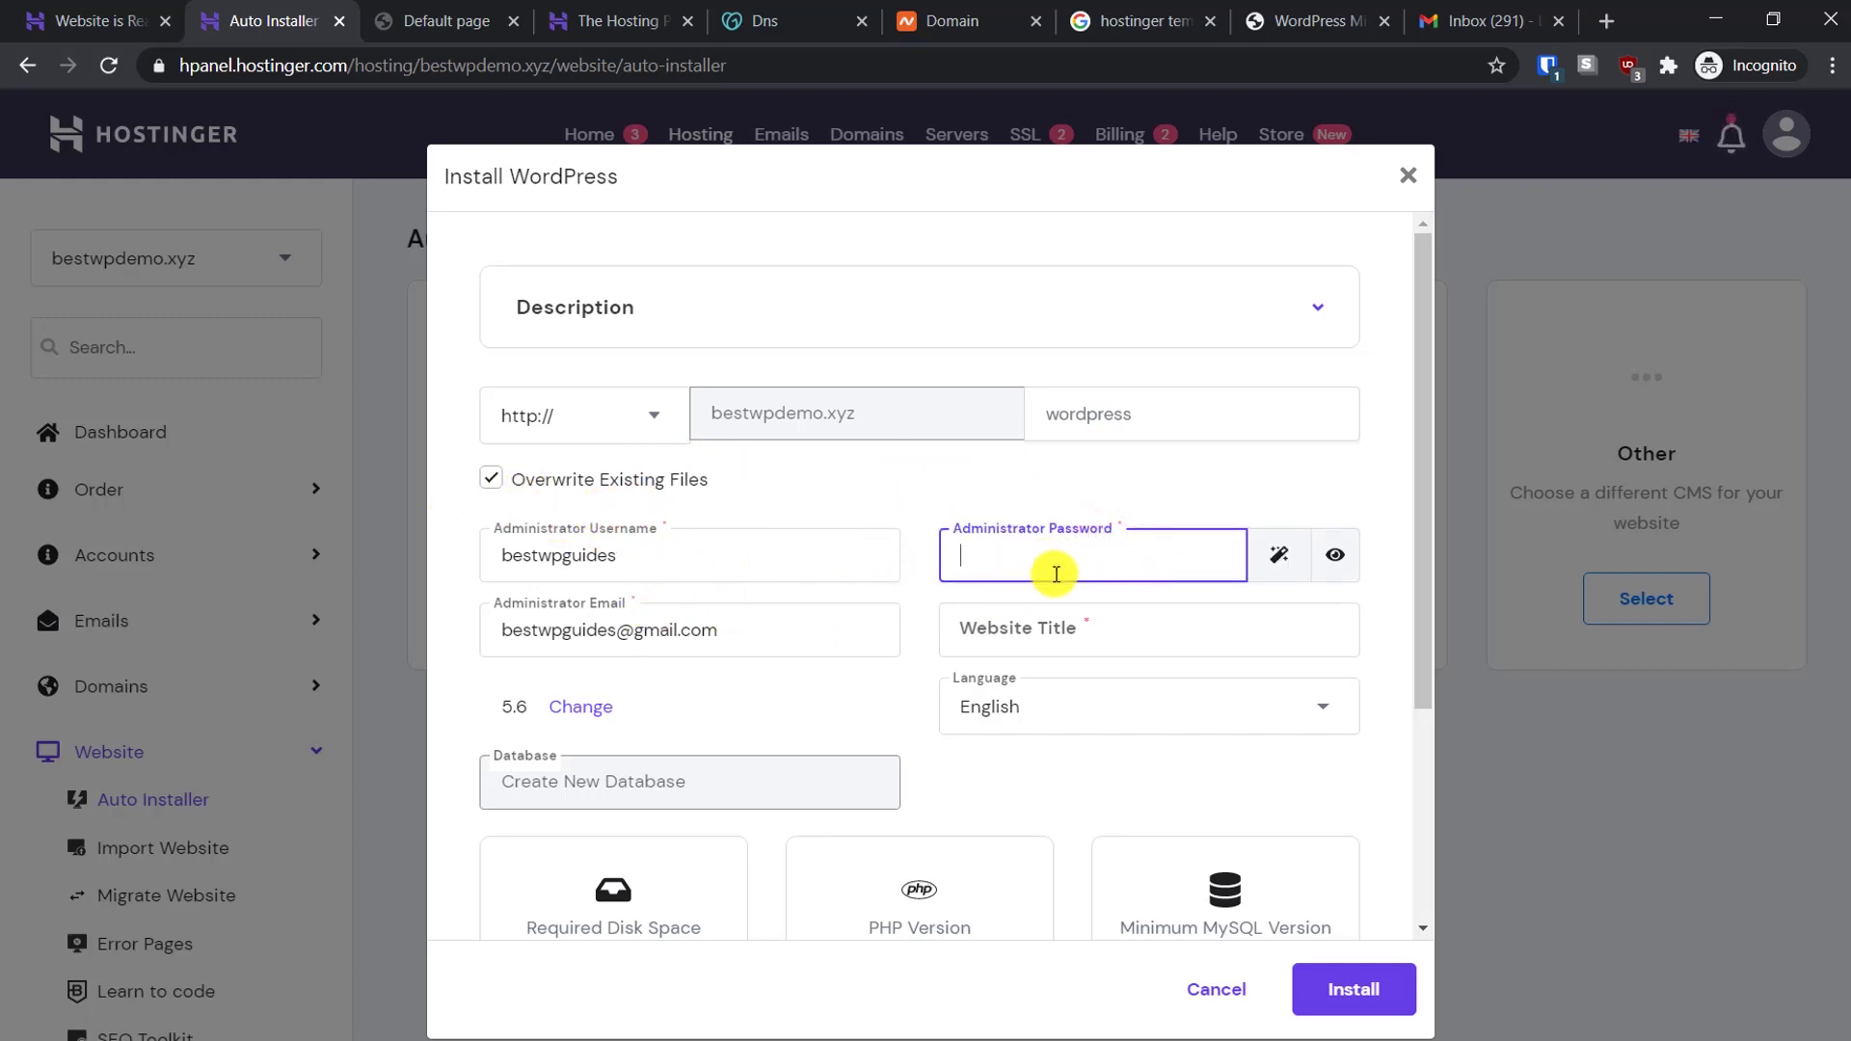
pyautogui.hotkey('alt', 'Tab')
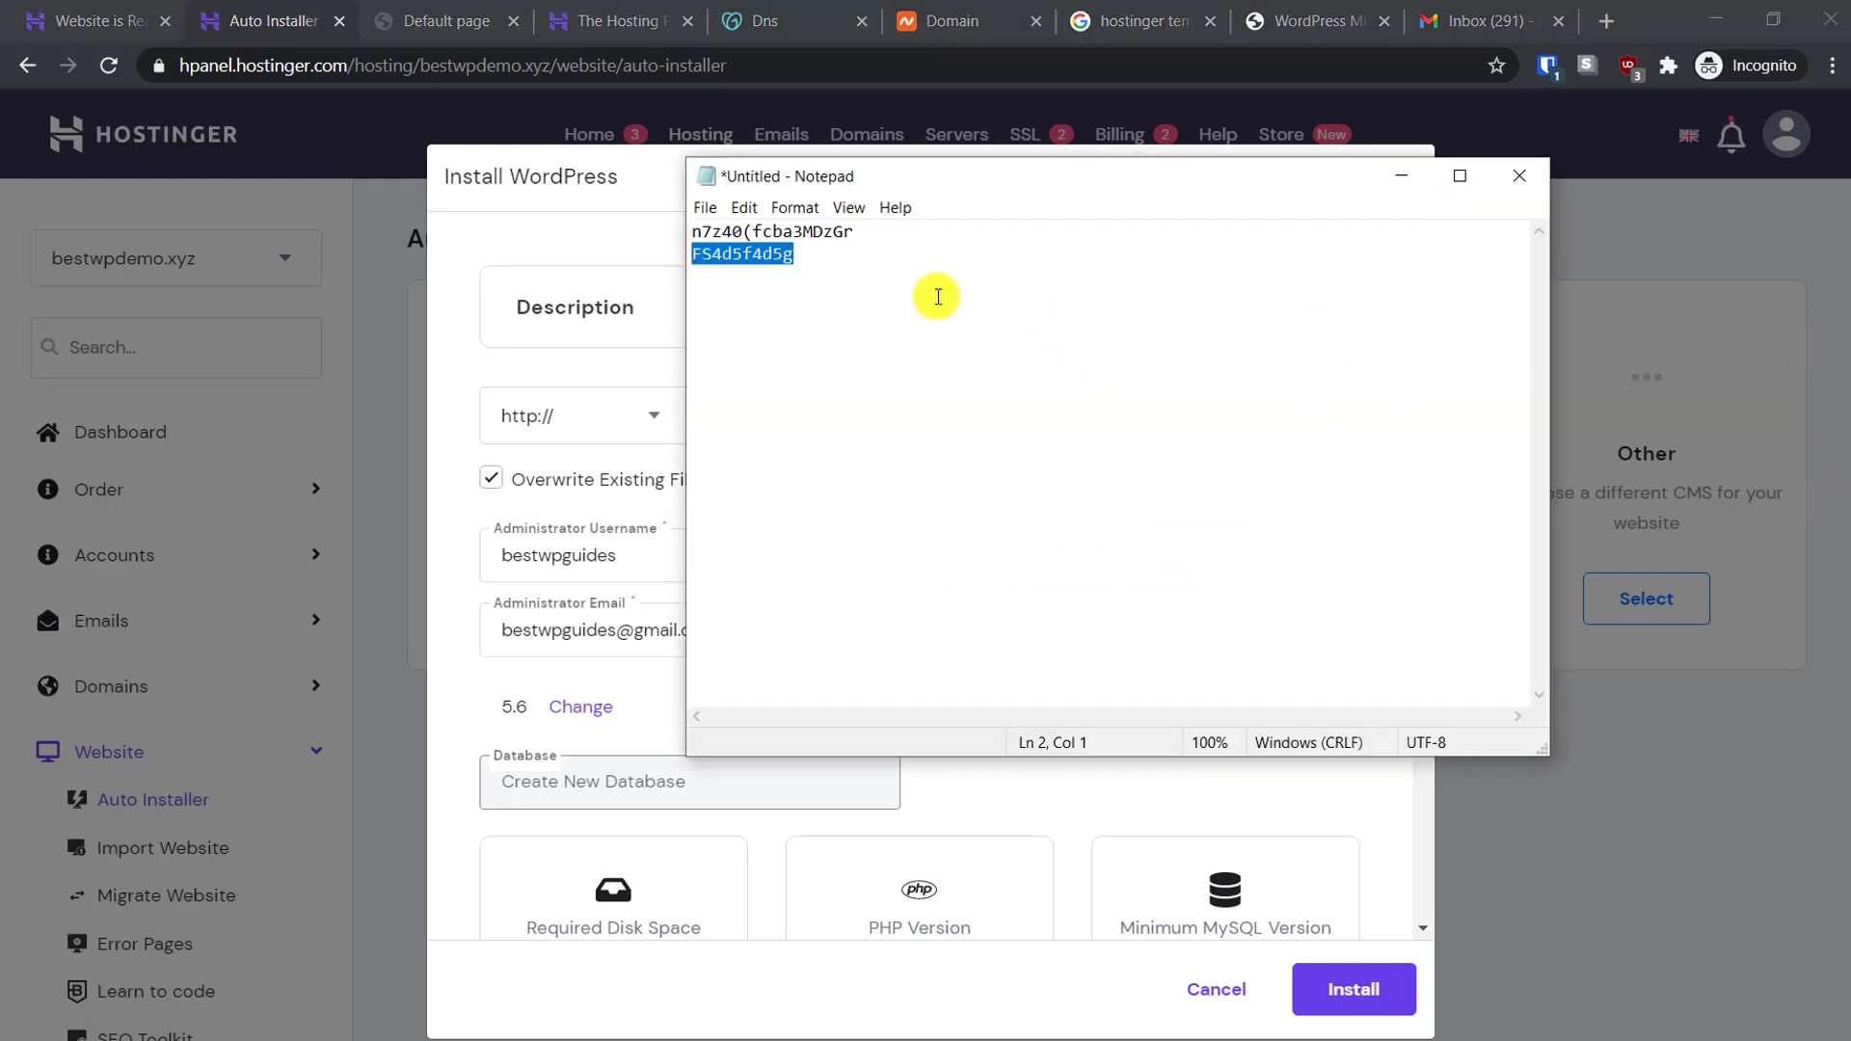
pyautogui.hotkey('ctrl', 'c')
pyautogui.hotkey('alt', 'Tab')
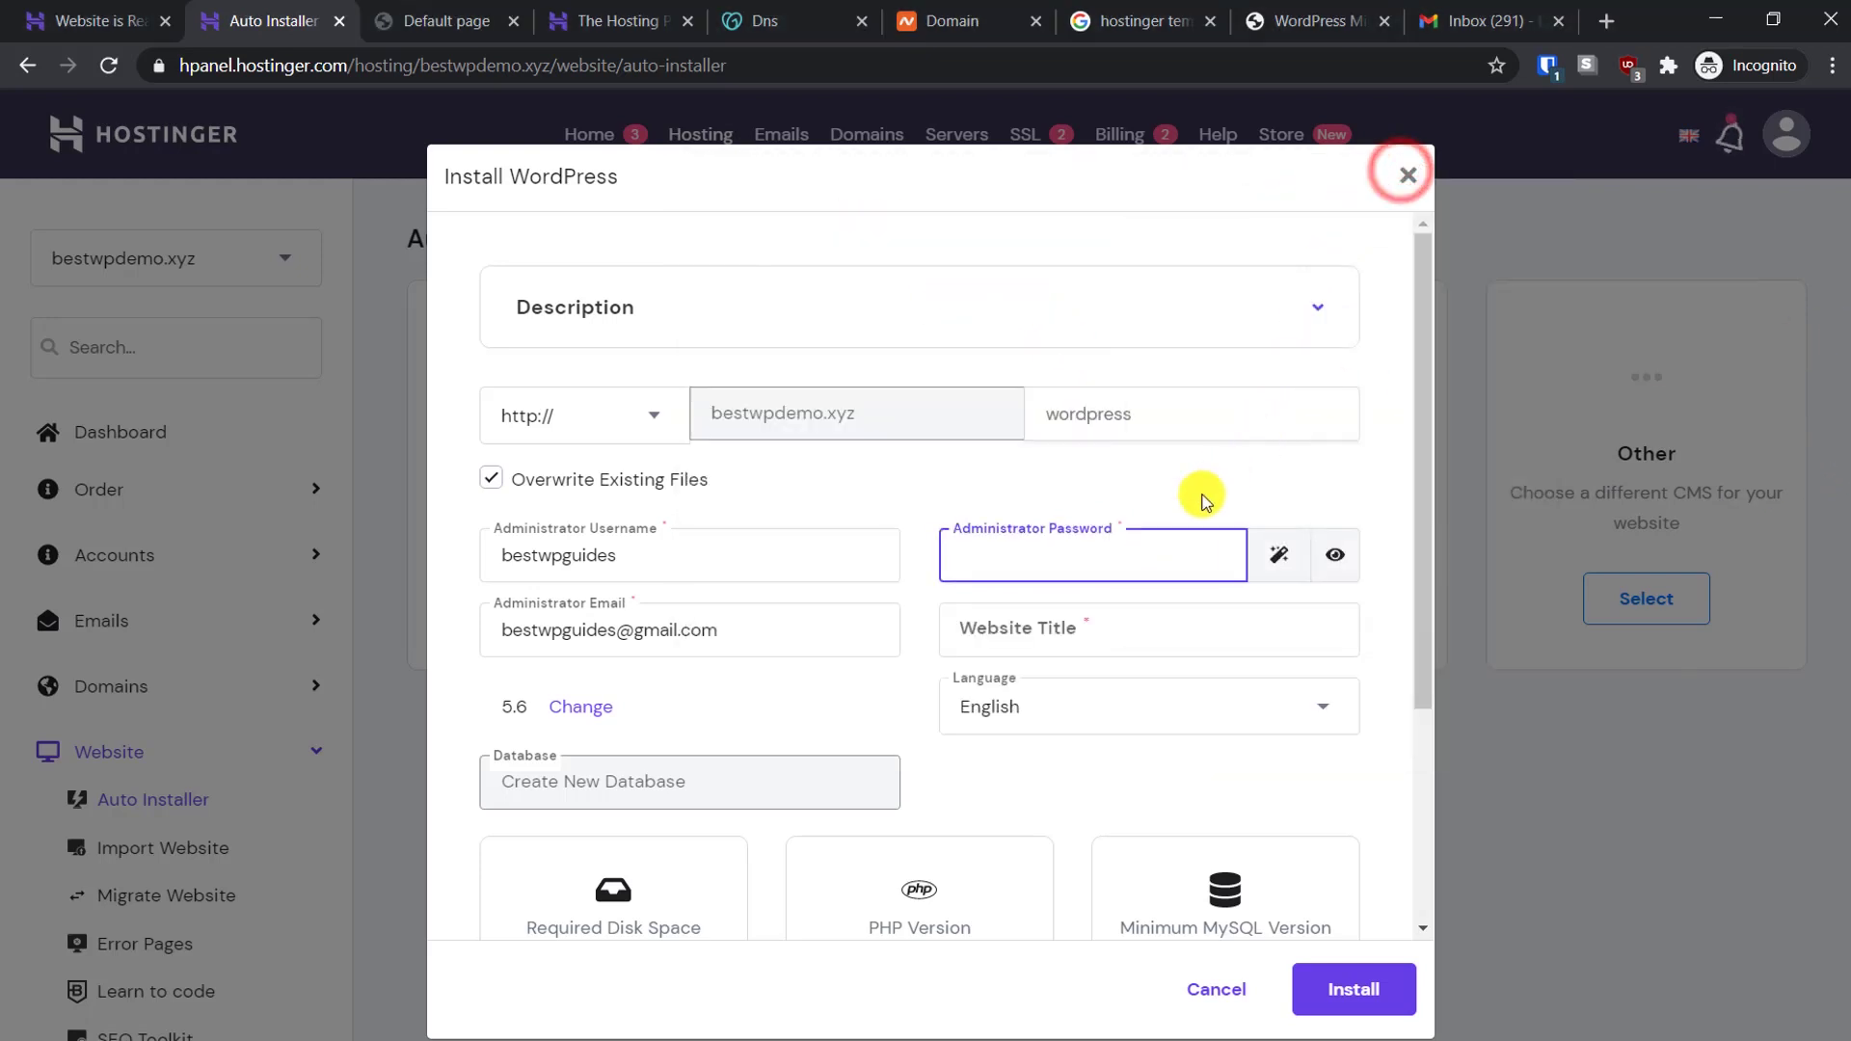
pyautogui.hotkey('ctrl', 'v')
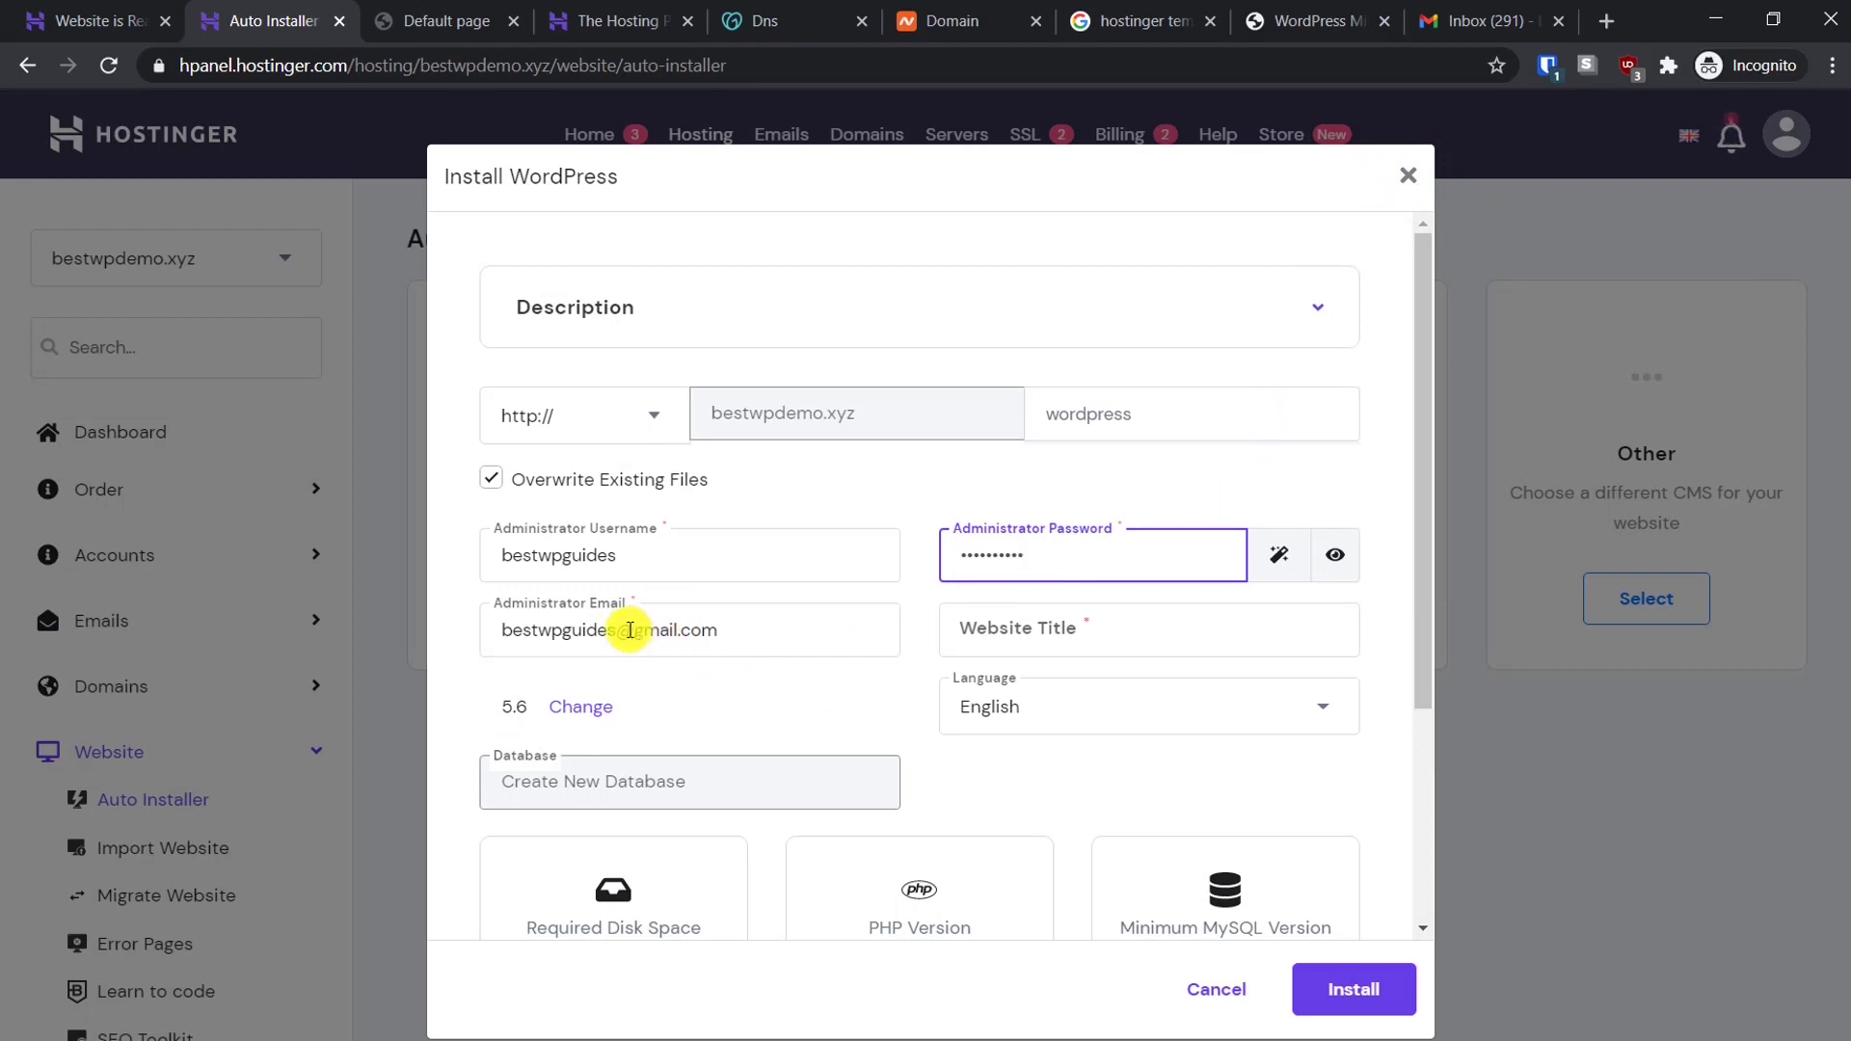
pyautogui.click(618, 630)
pyautogui.write('+test')
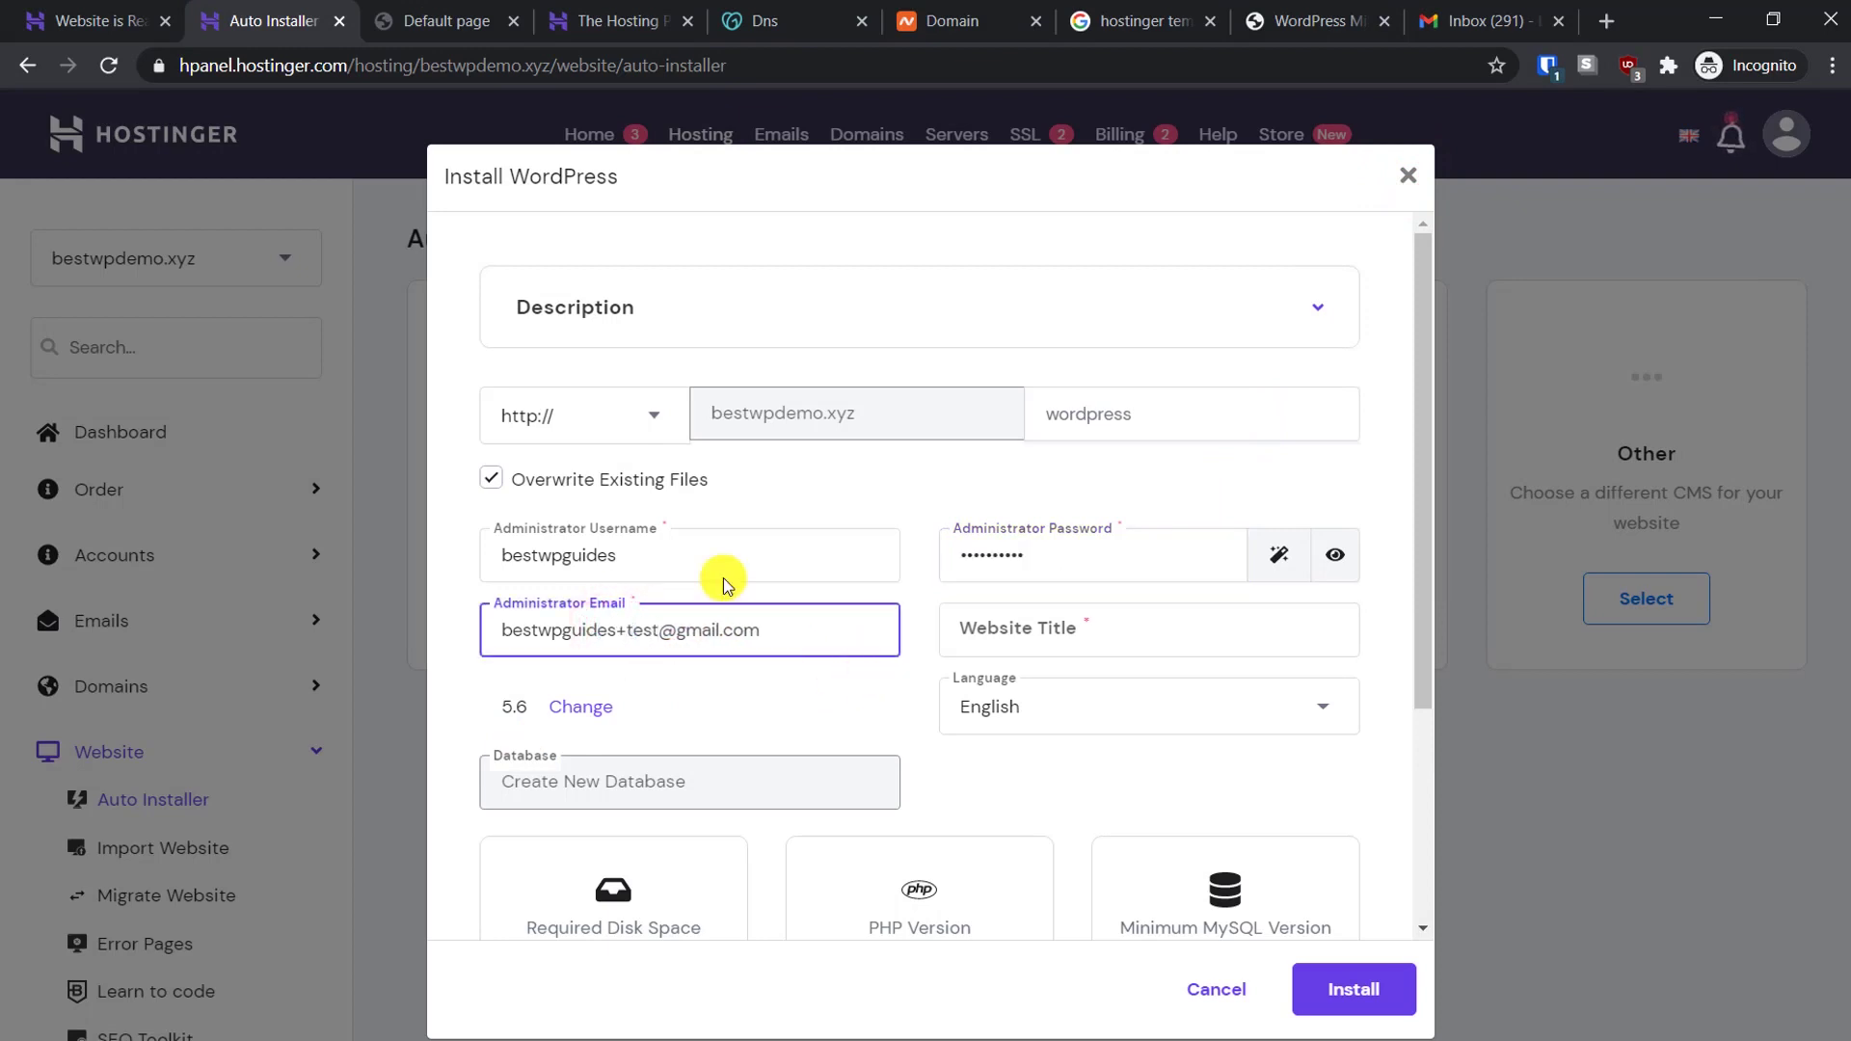
pyautogui.click(557, 562)
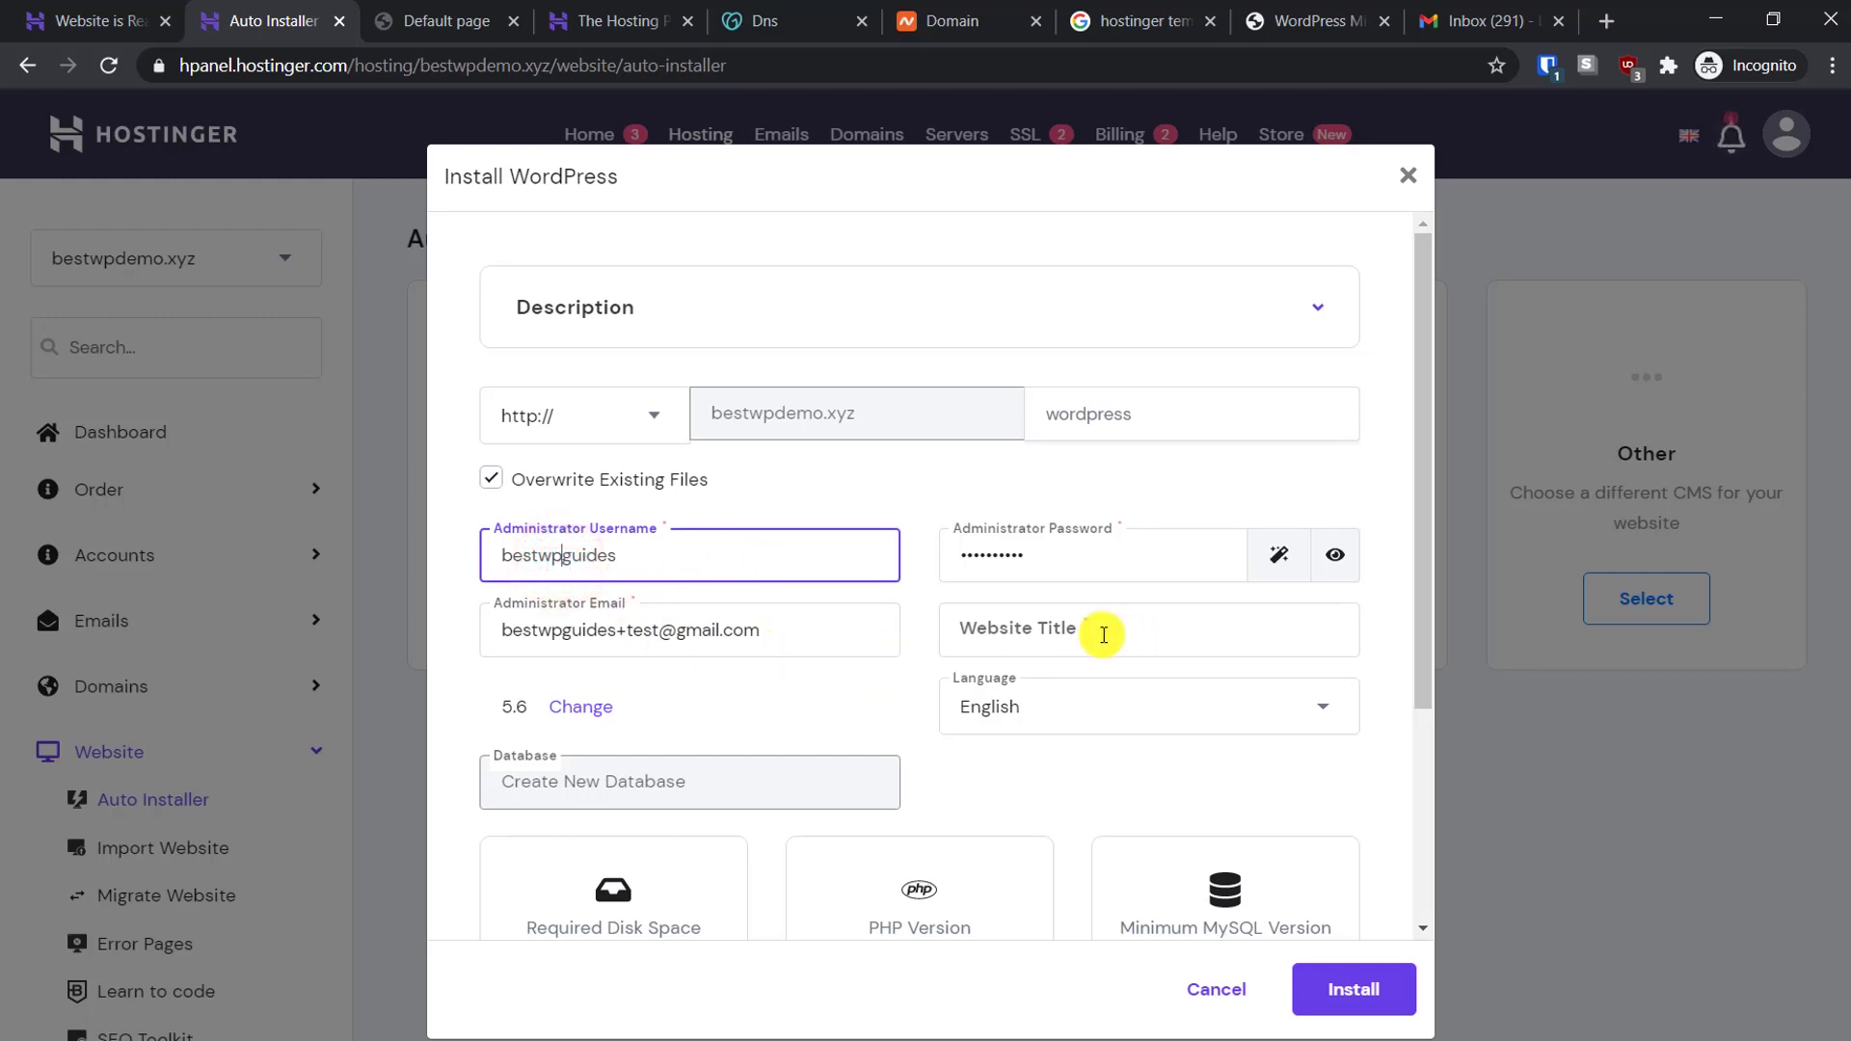
# Enter the website title Demo and run the WordPress installation
pyautogui.click(1359, 991)
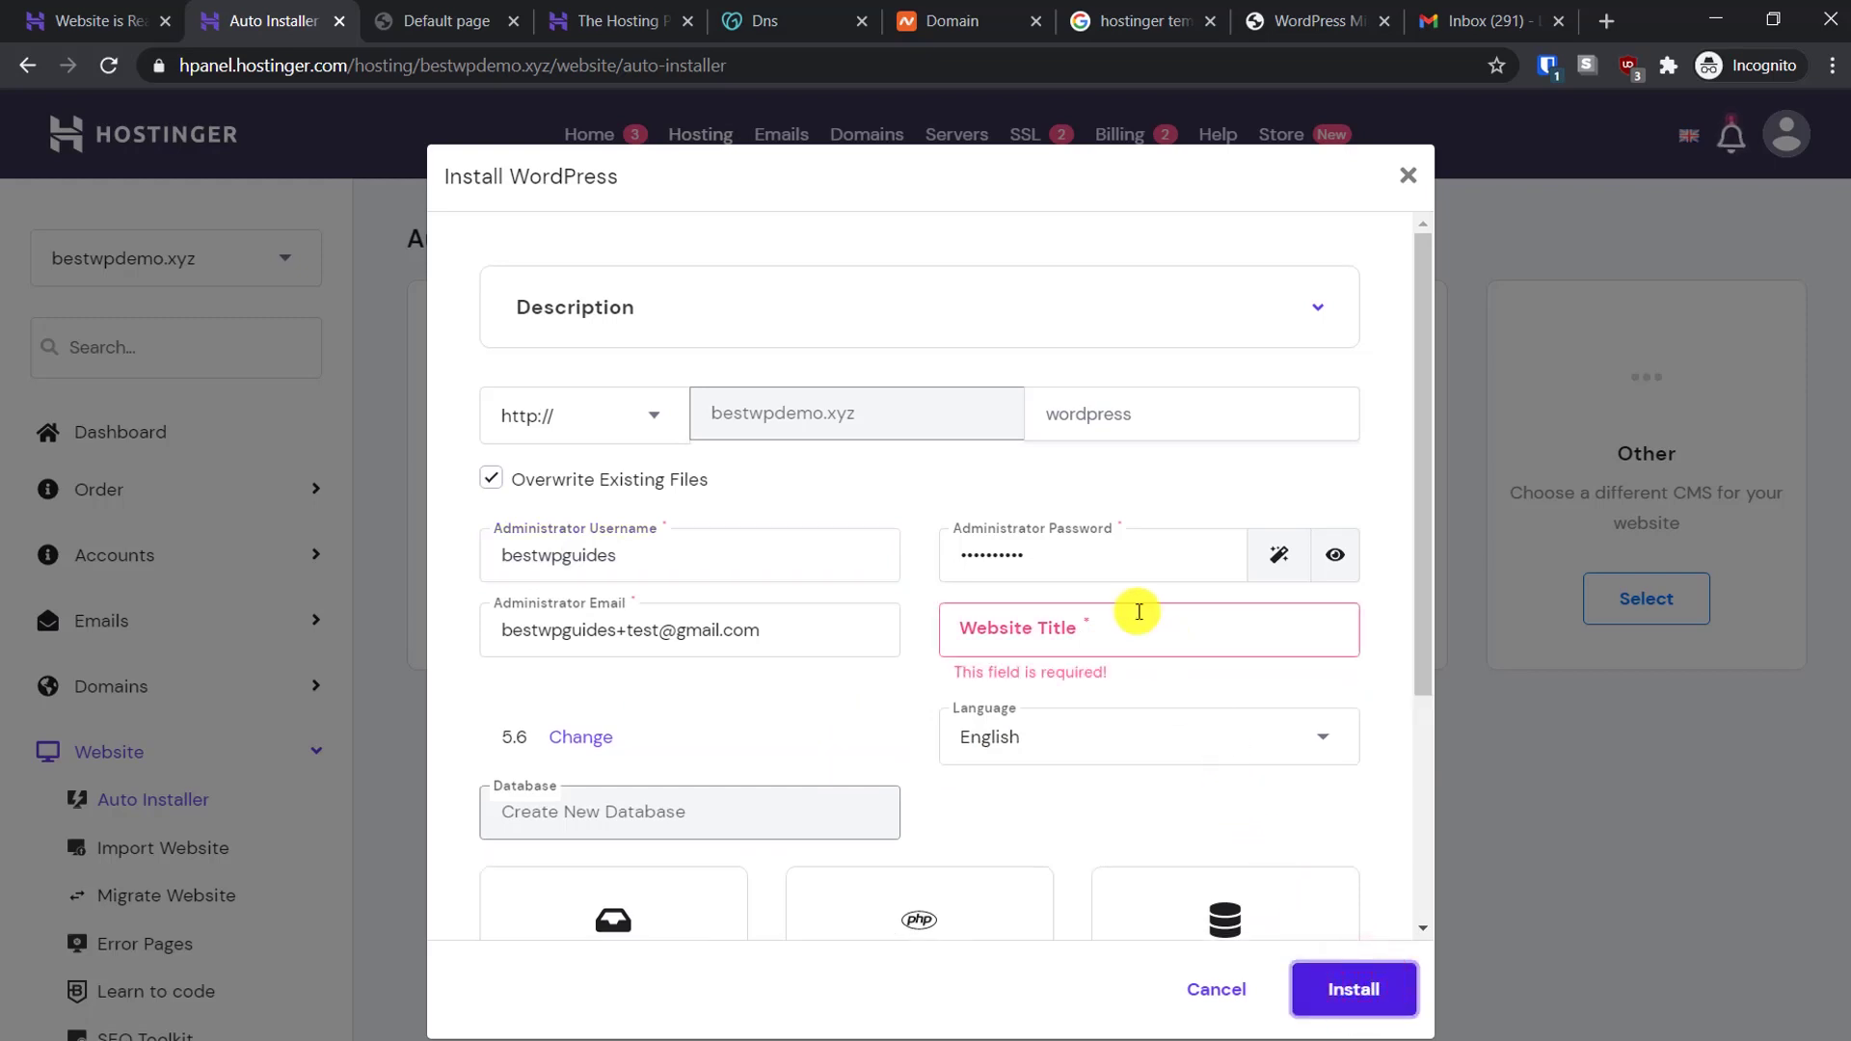
pyautogui.click(1114, 585)
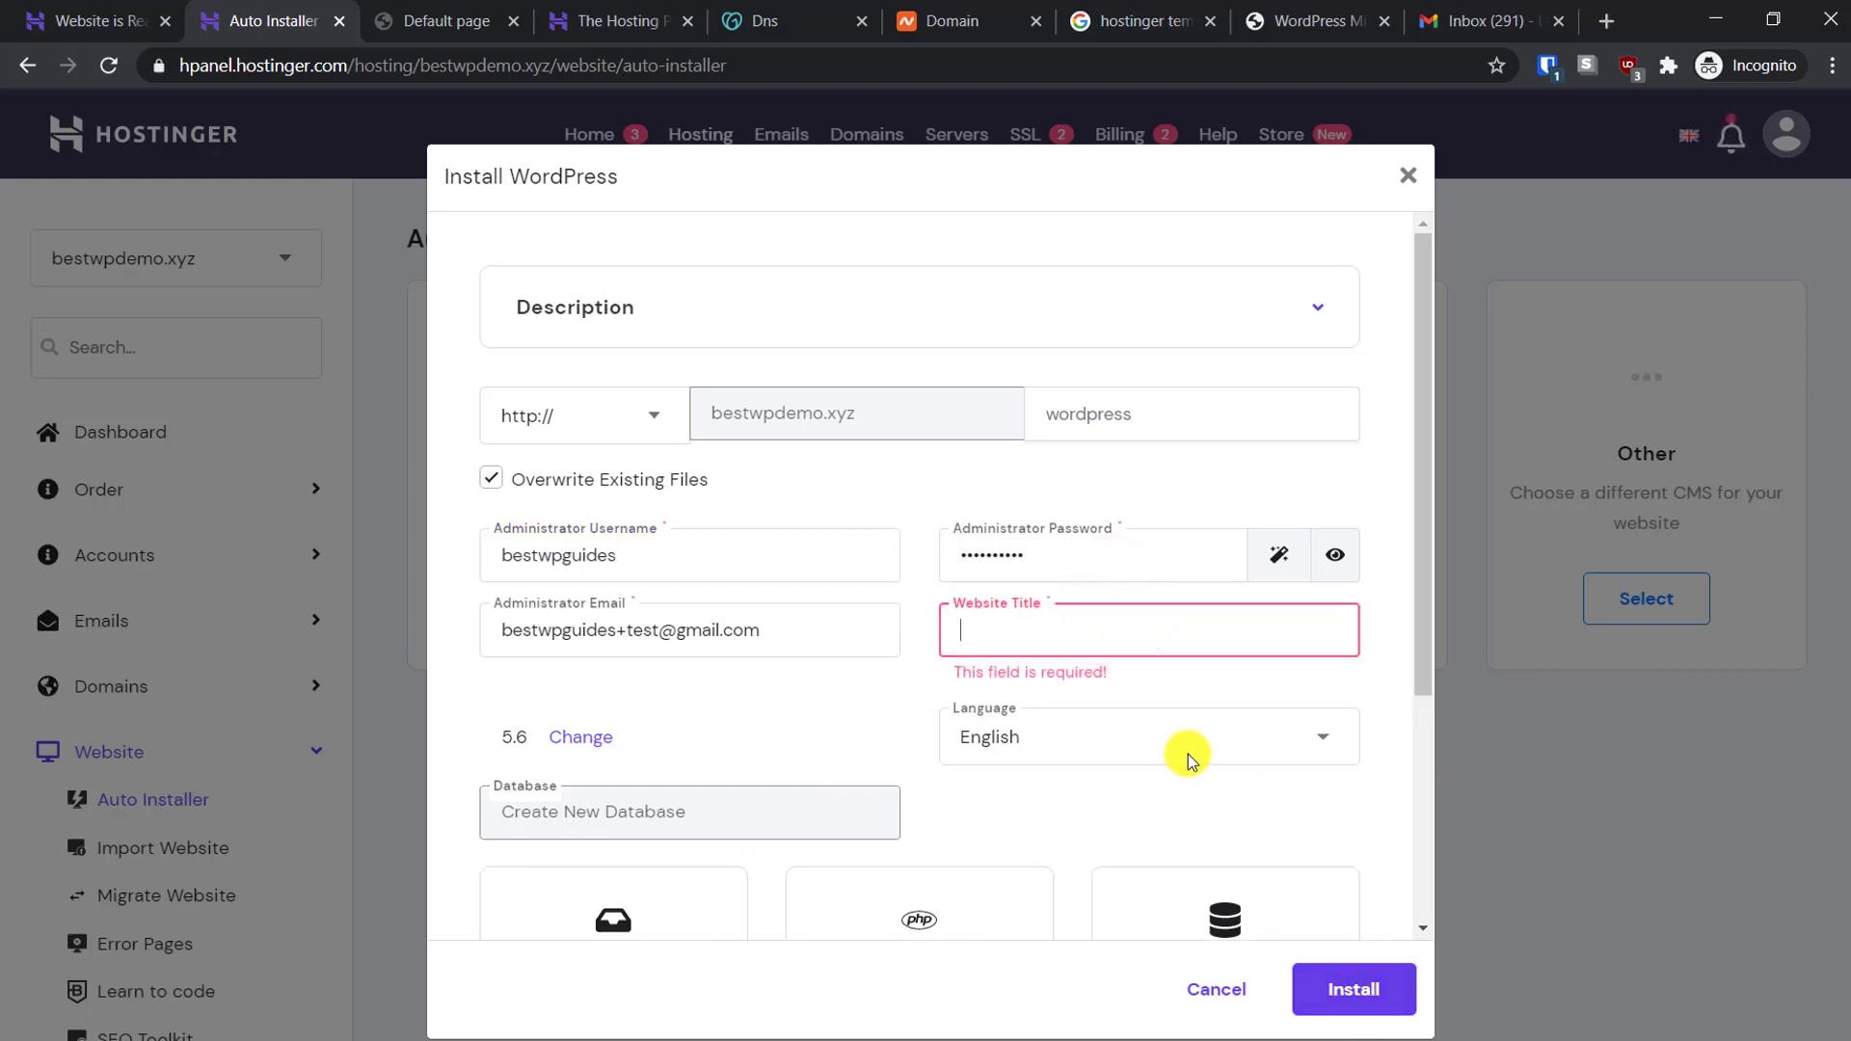
pyautogui.write('Demo')
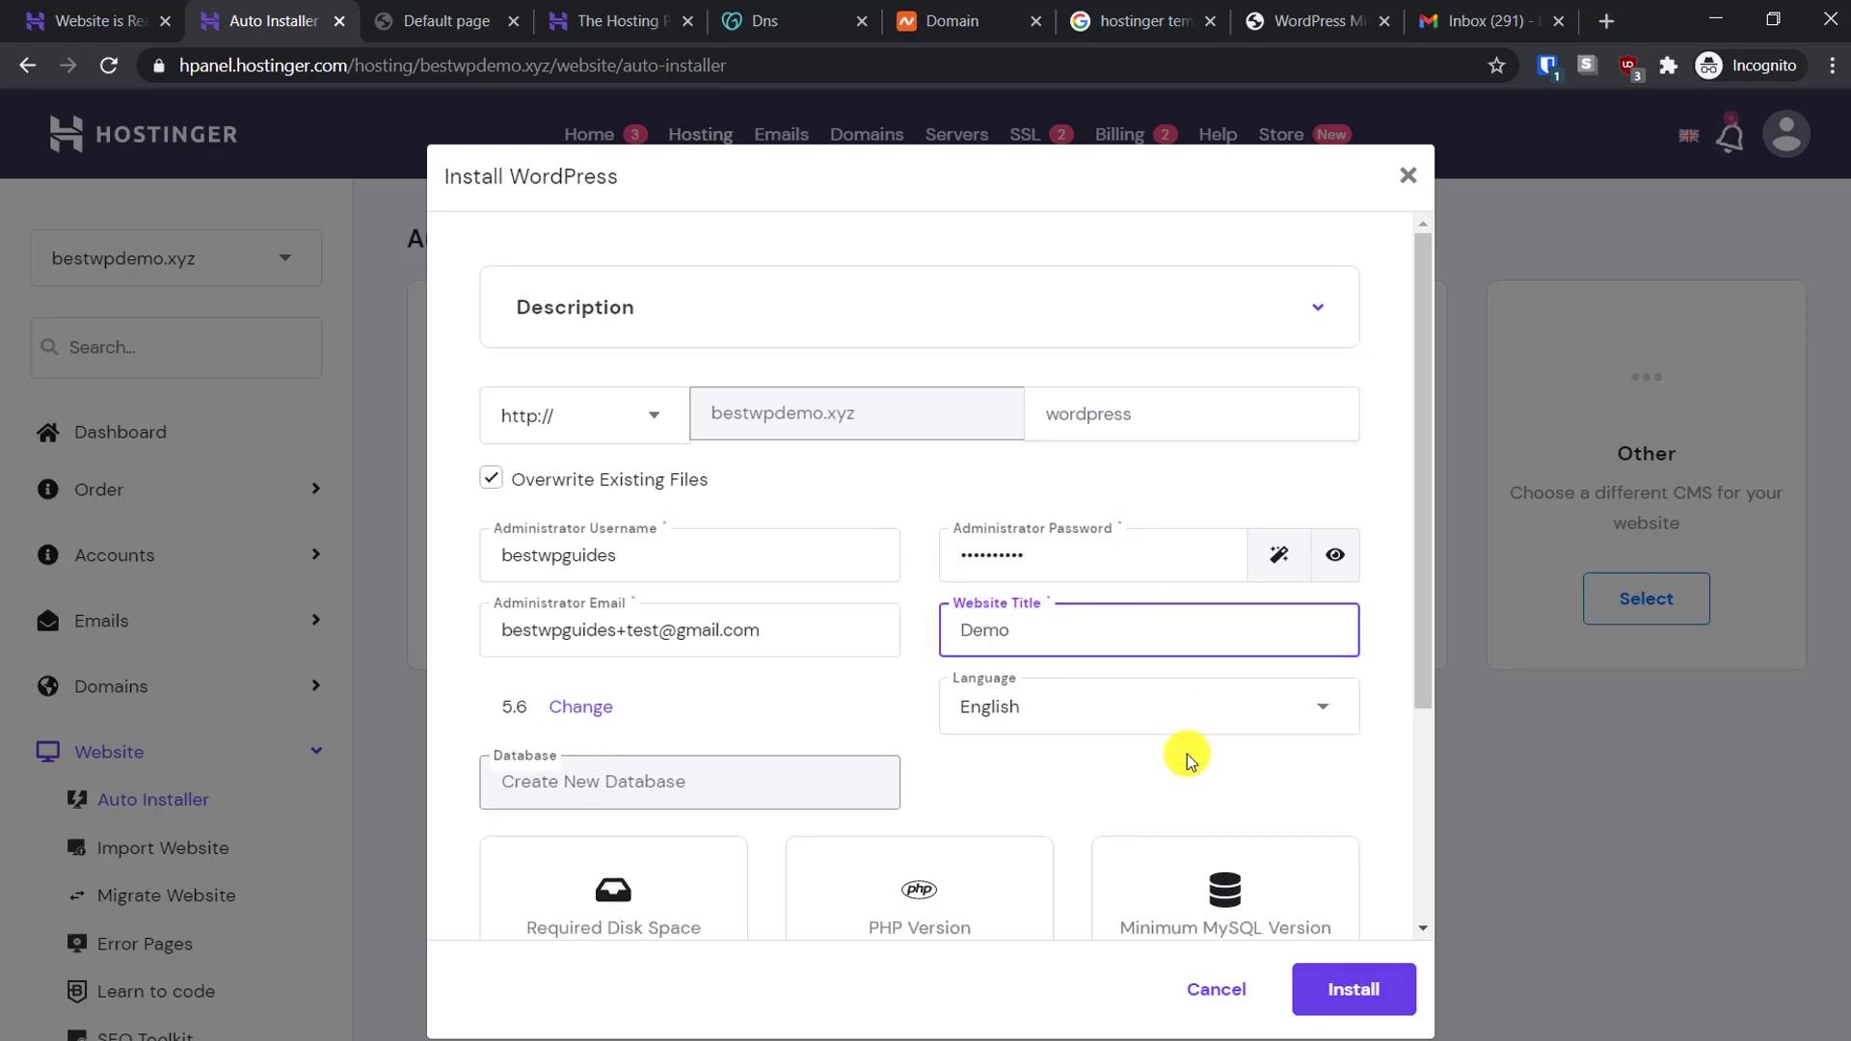
pyautogui.scroll(-3, 1187, 754)
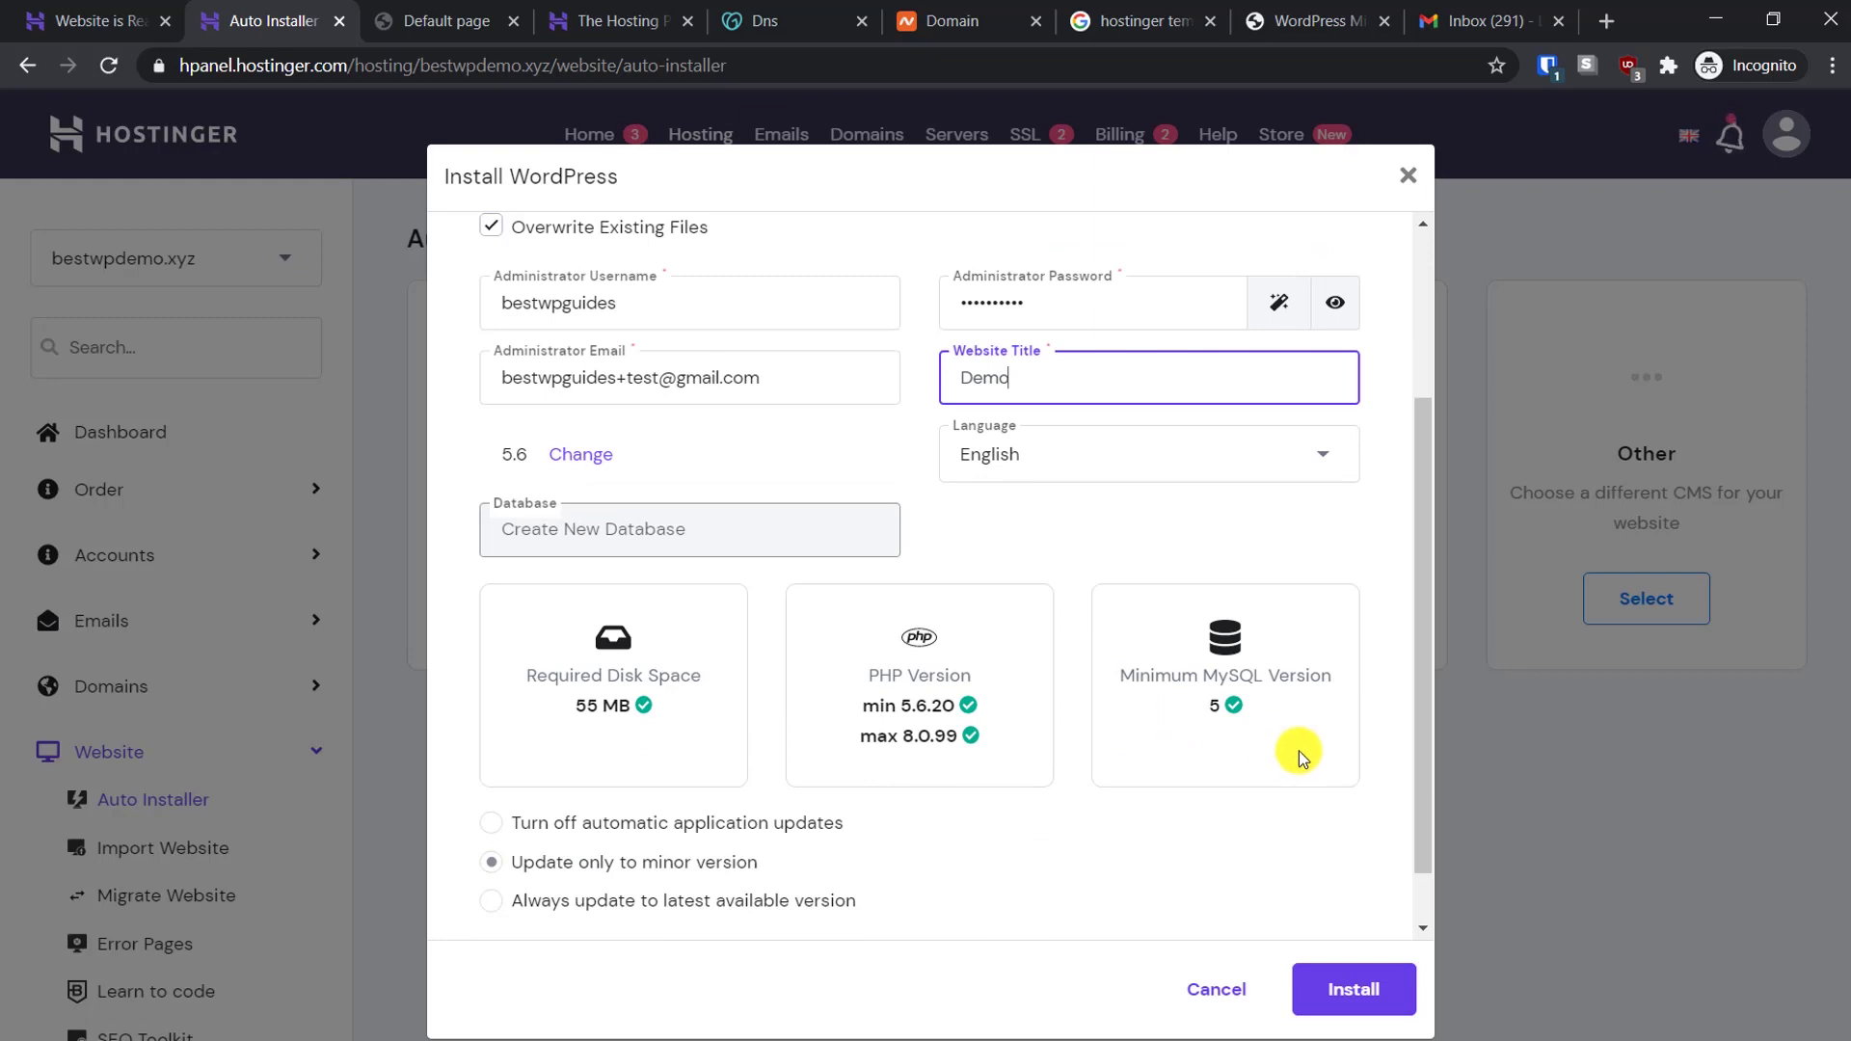
pyautogui.click(1362, 999)
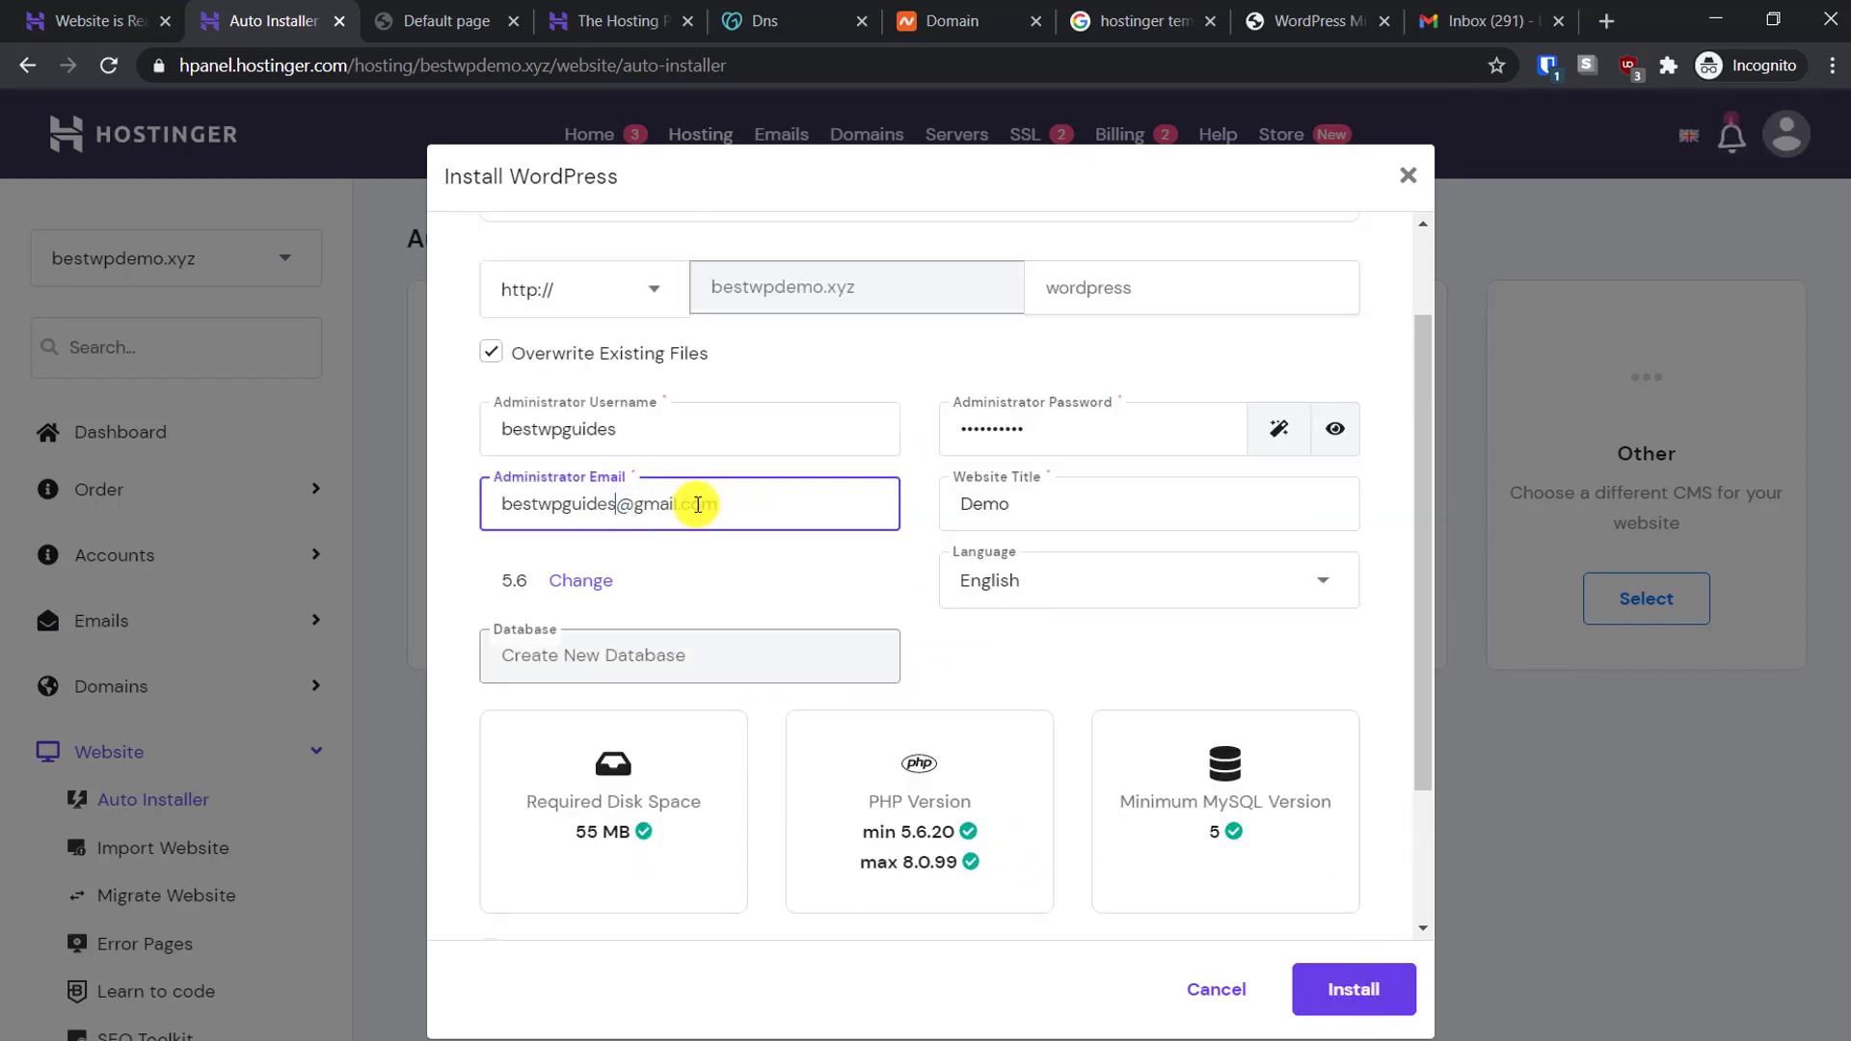
pyautogui.press('Return')
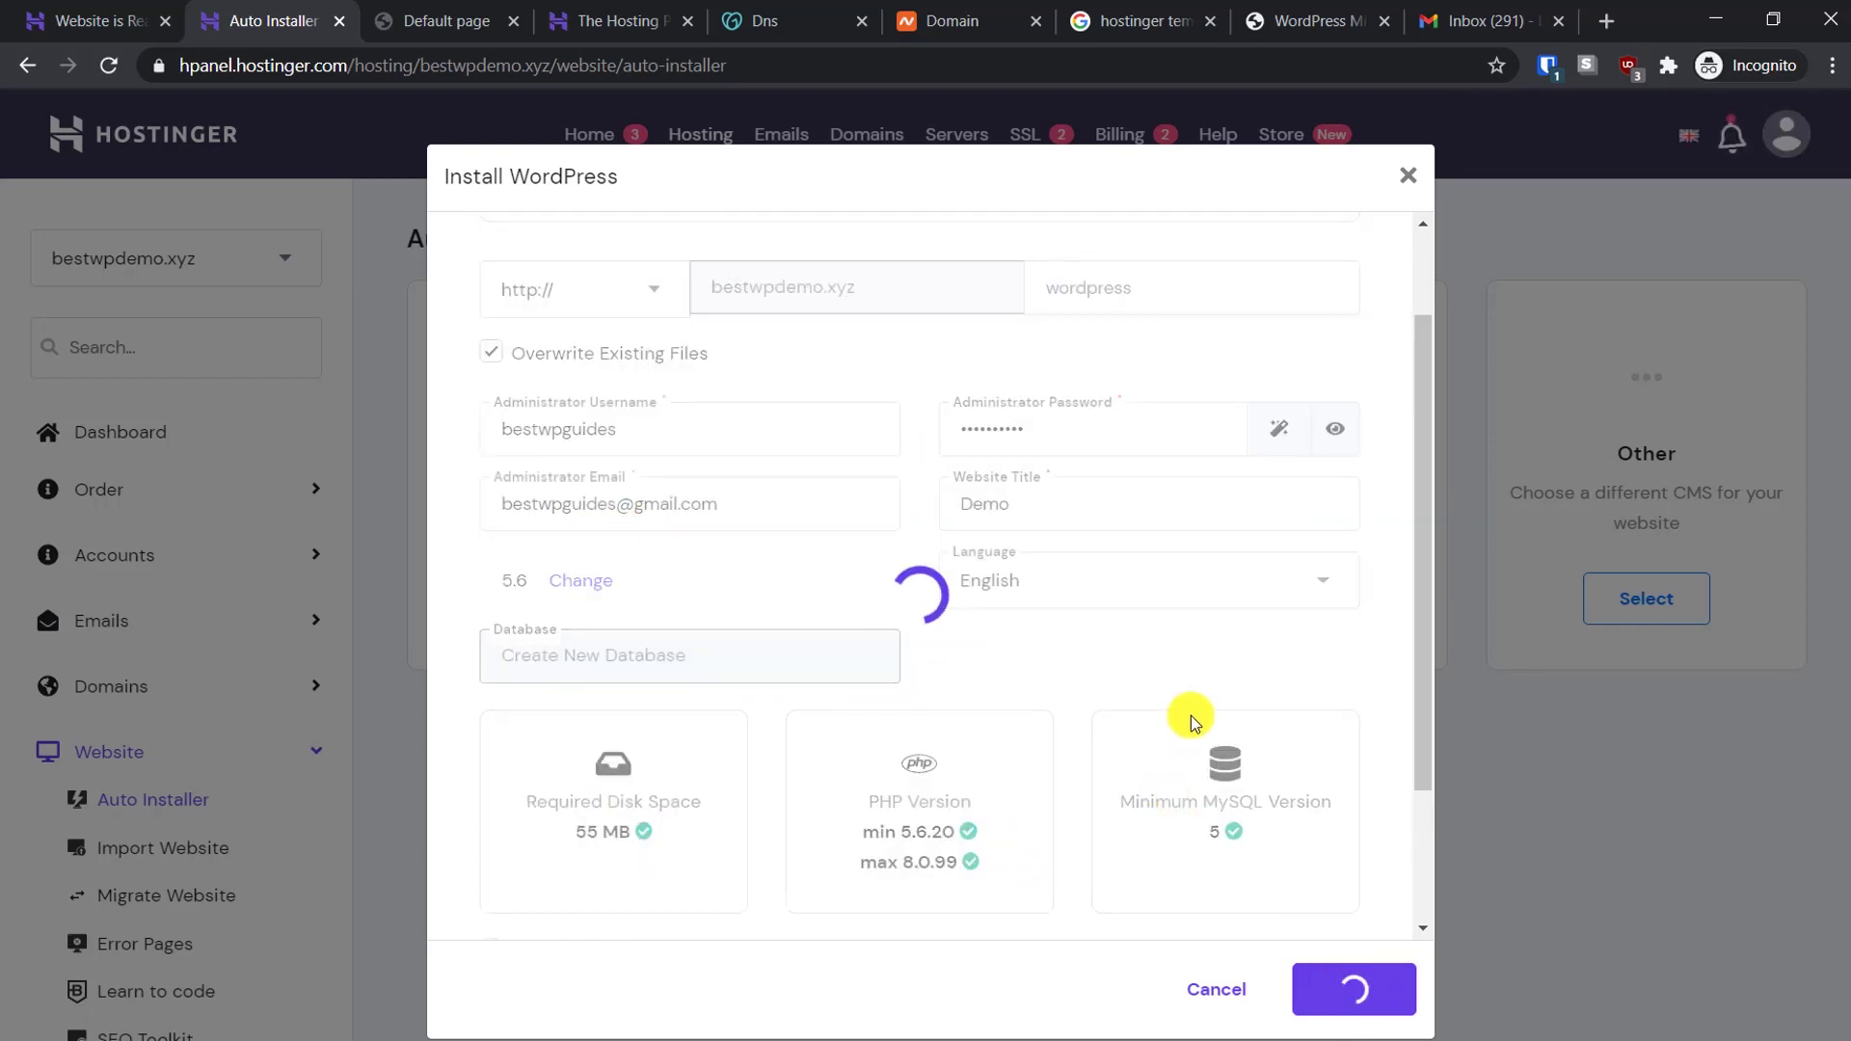
pyautogui.scroll(3, 1194, 709)
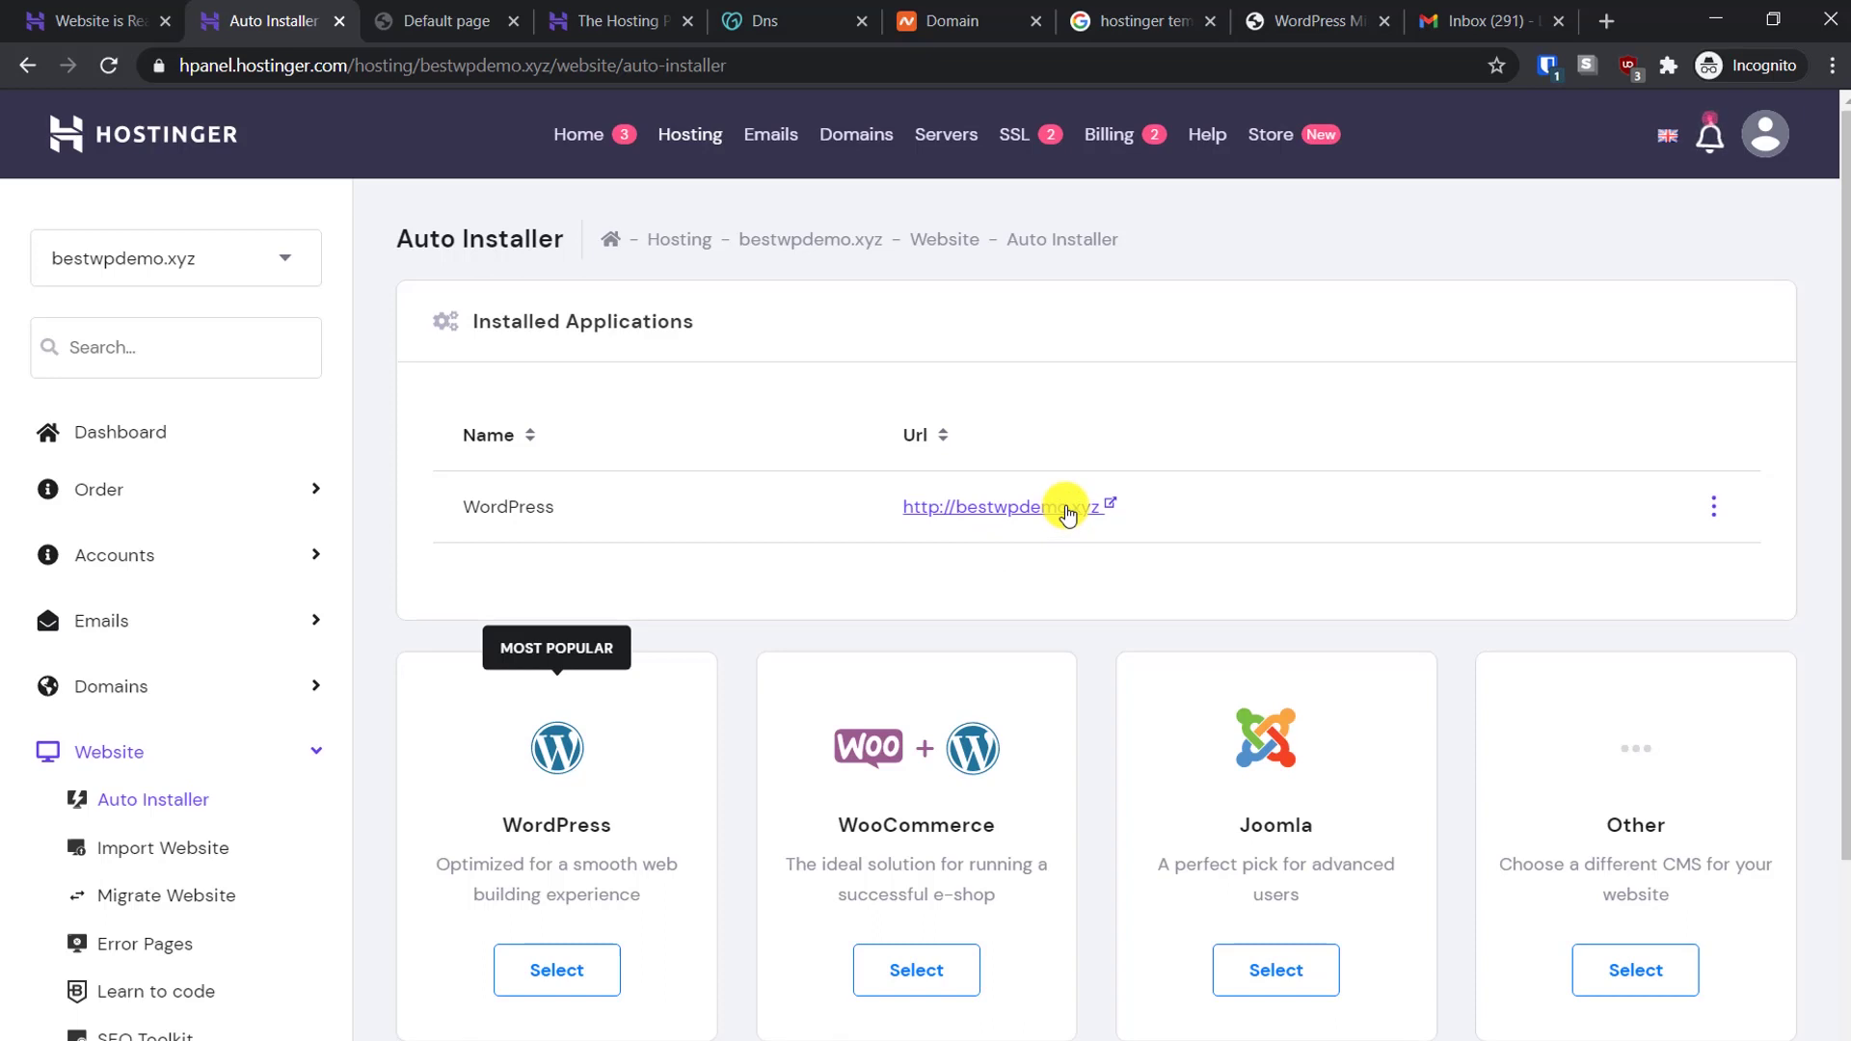
# View the newly installed Demo site at bestwpdemo.xyz, then return to the installer
pyautogui.click(1011, 506)
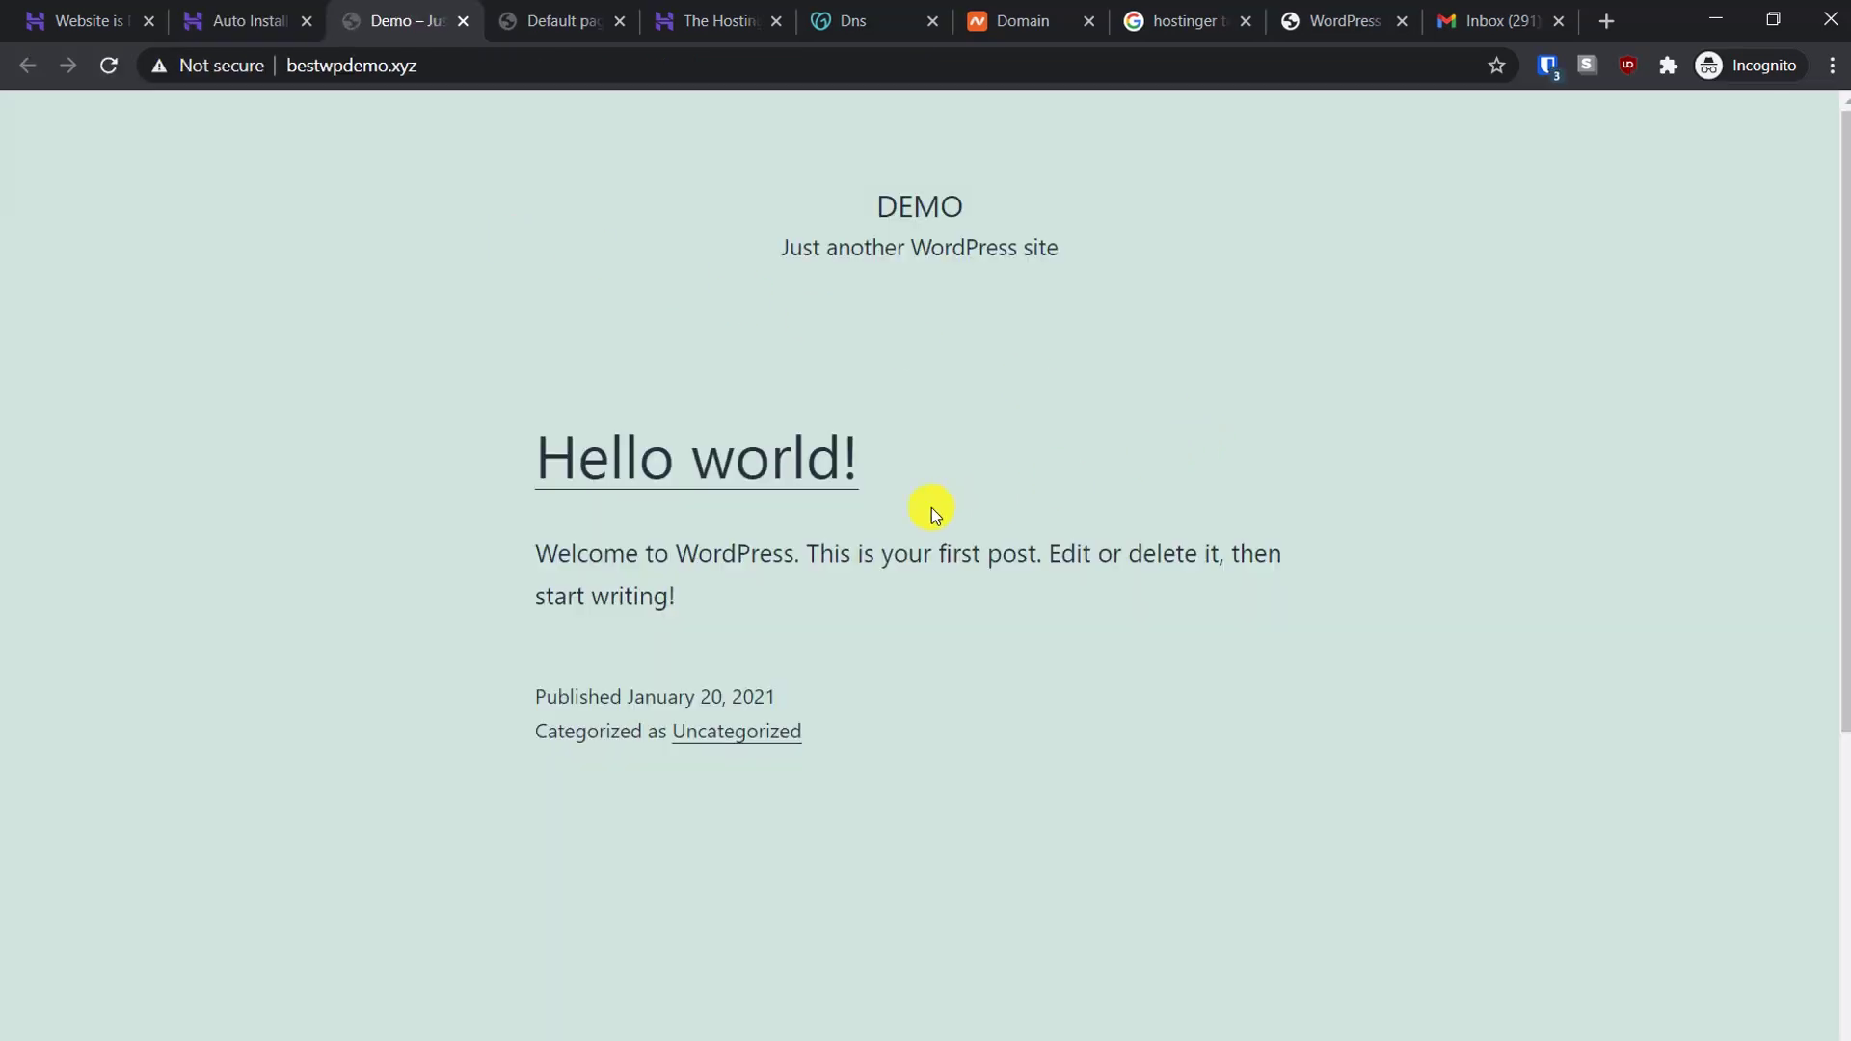
pyautogui.moveTo(972, 234); pyautogui.dragTo(1082, 280)
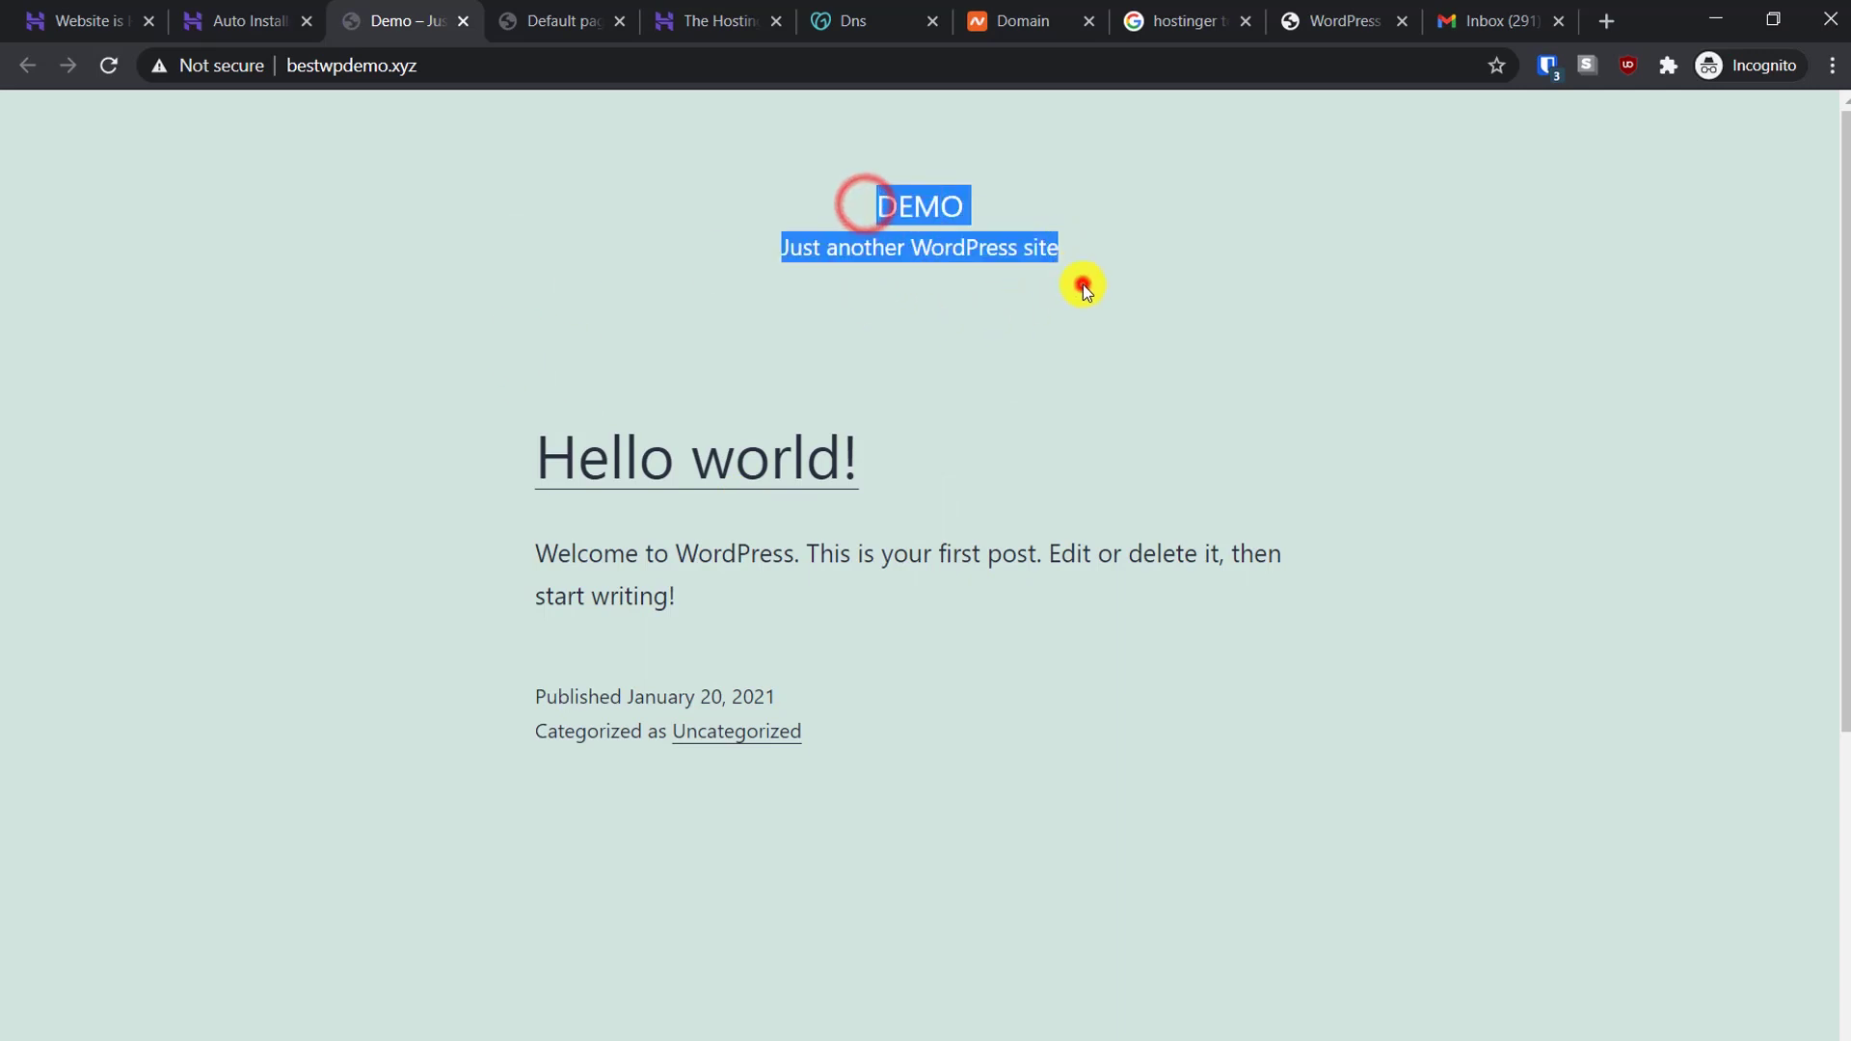
pyautogui.click(1083, 281)
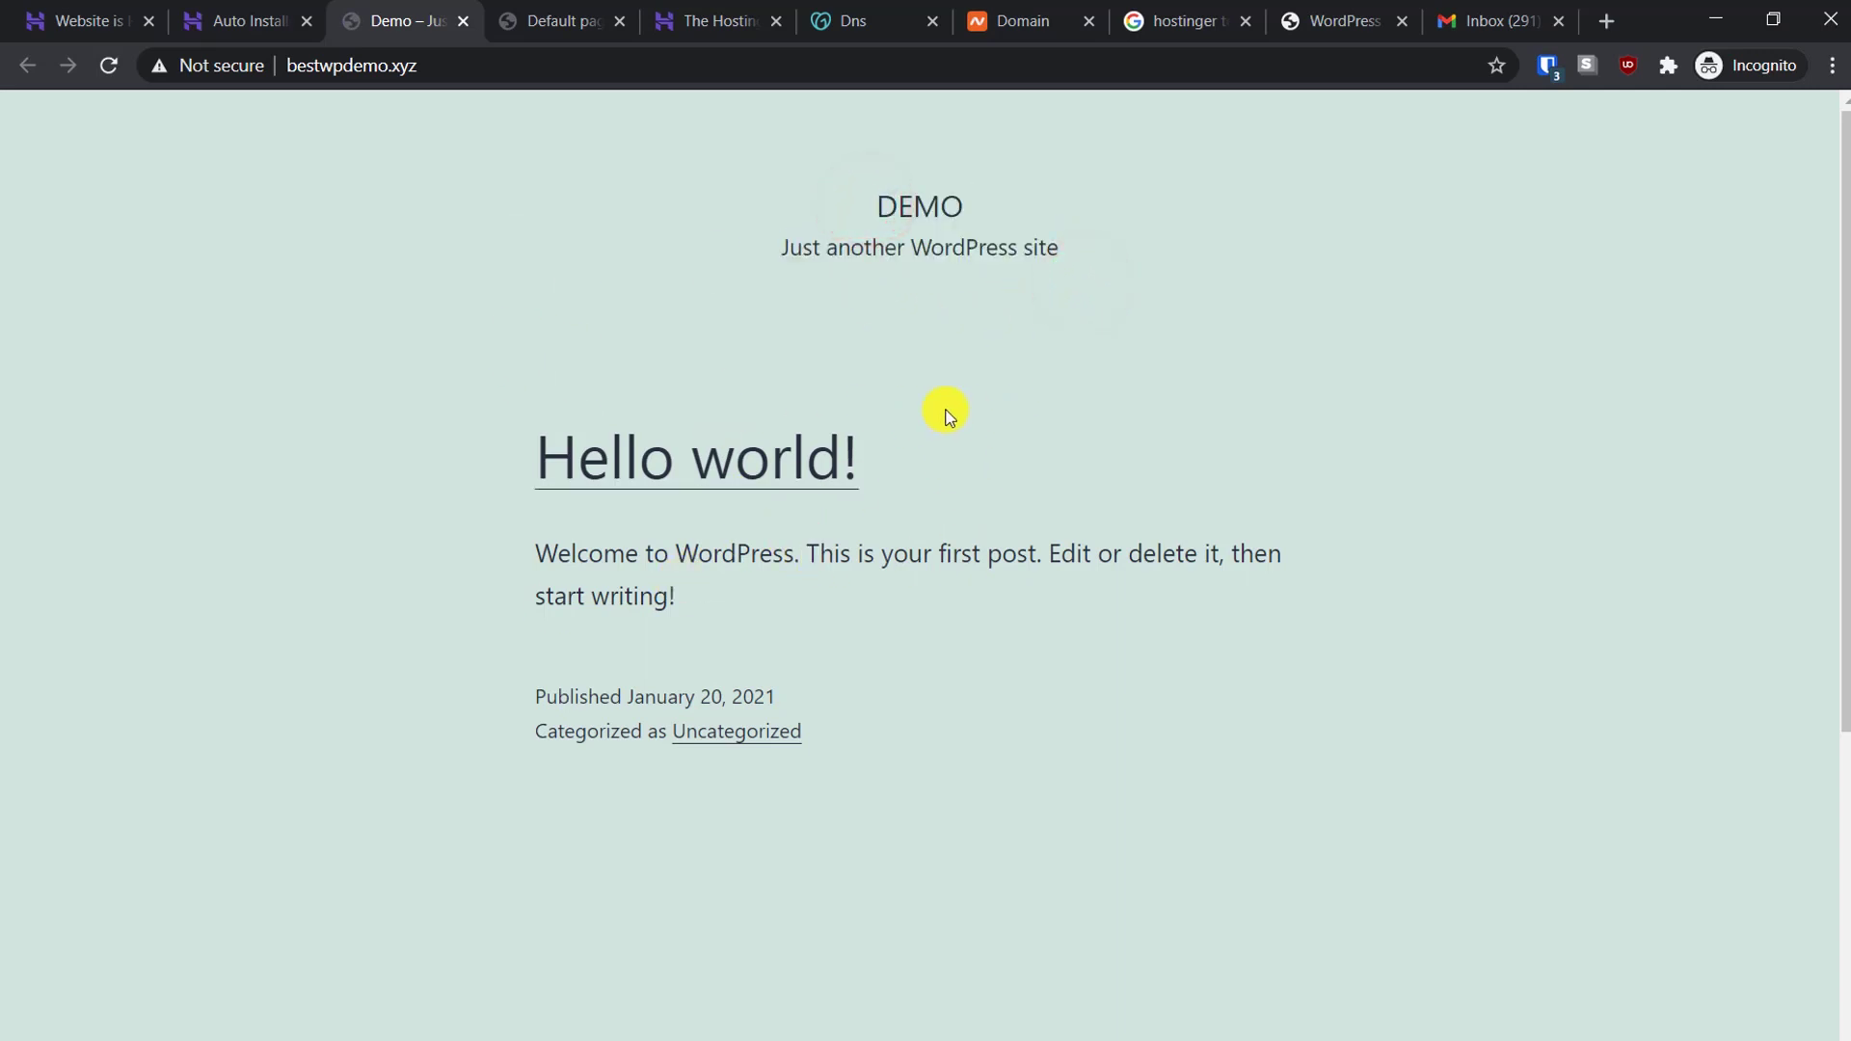
pyautogui.click(235, 10)
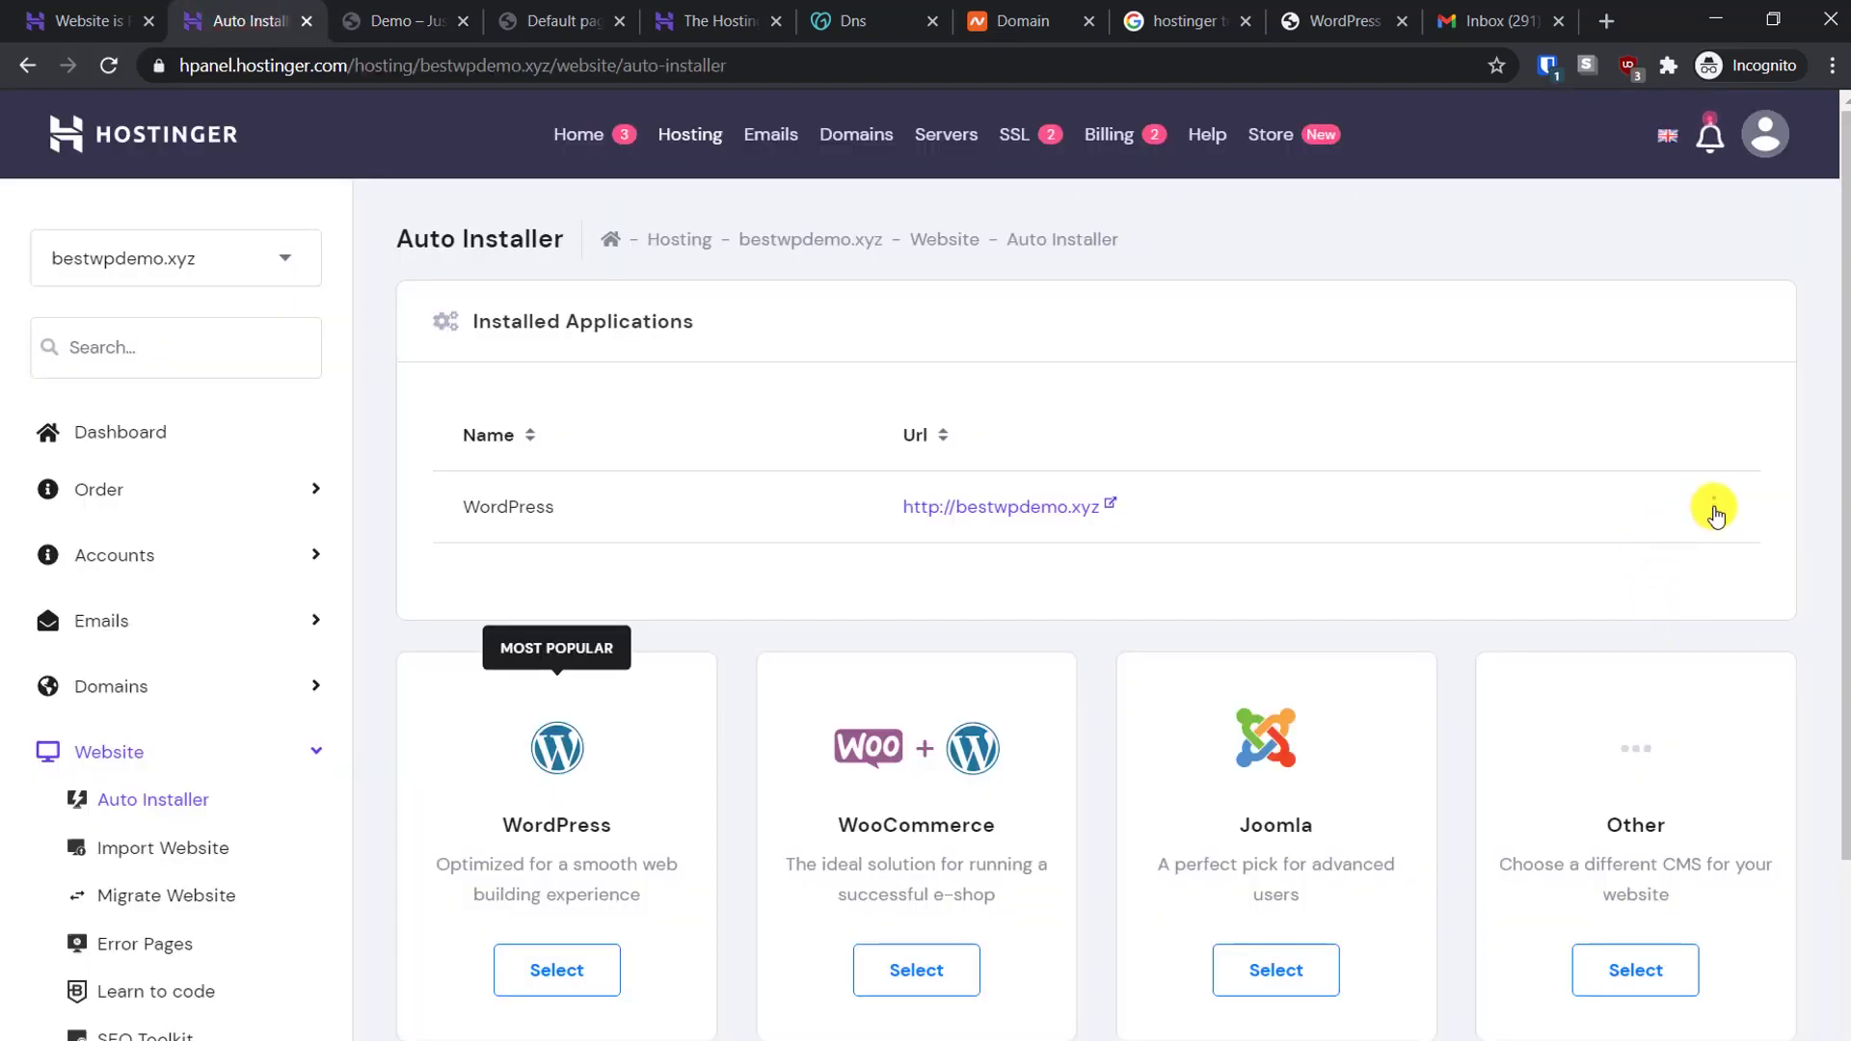
# Open the WordPress install's Manage page and launch wp-admin via EDIT WEBSITE
pyautogui.click(1714, 508)
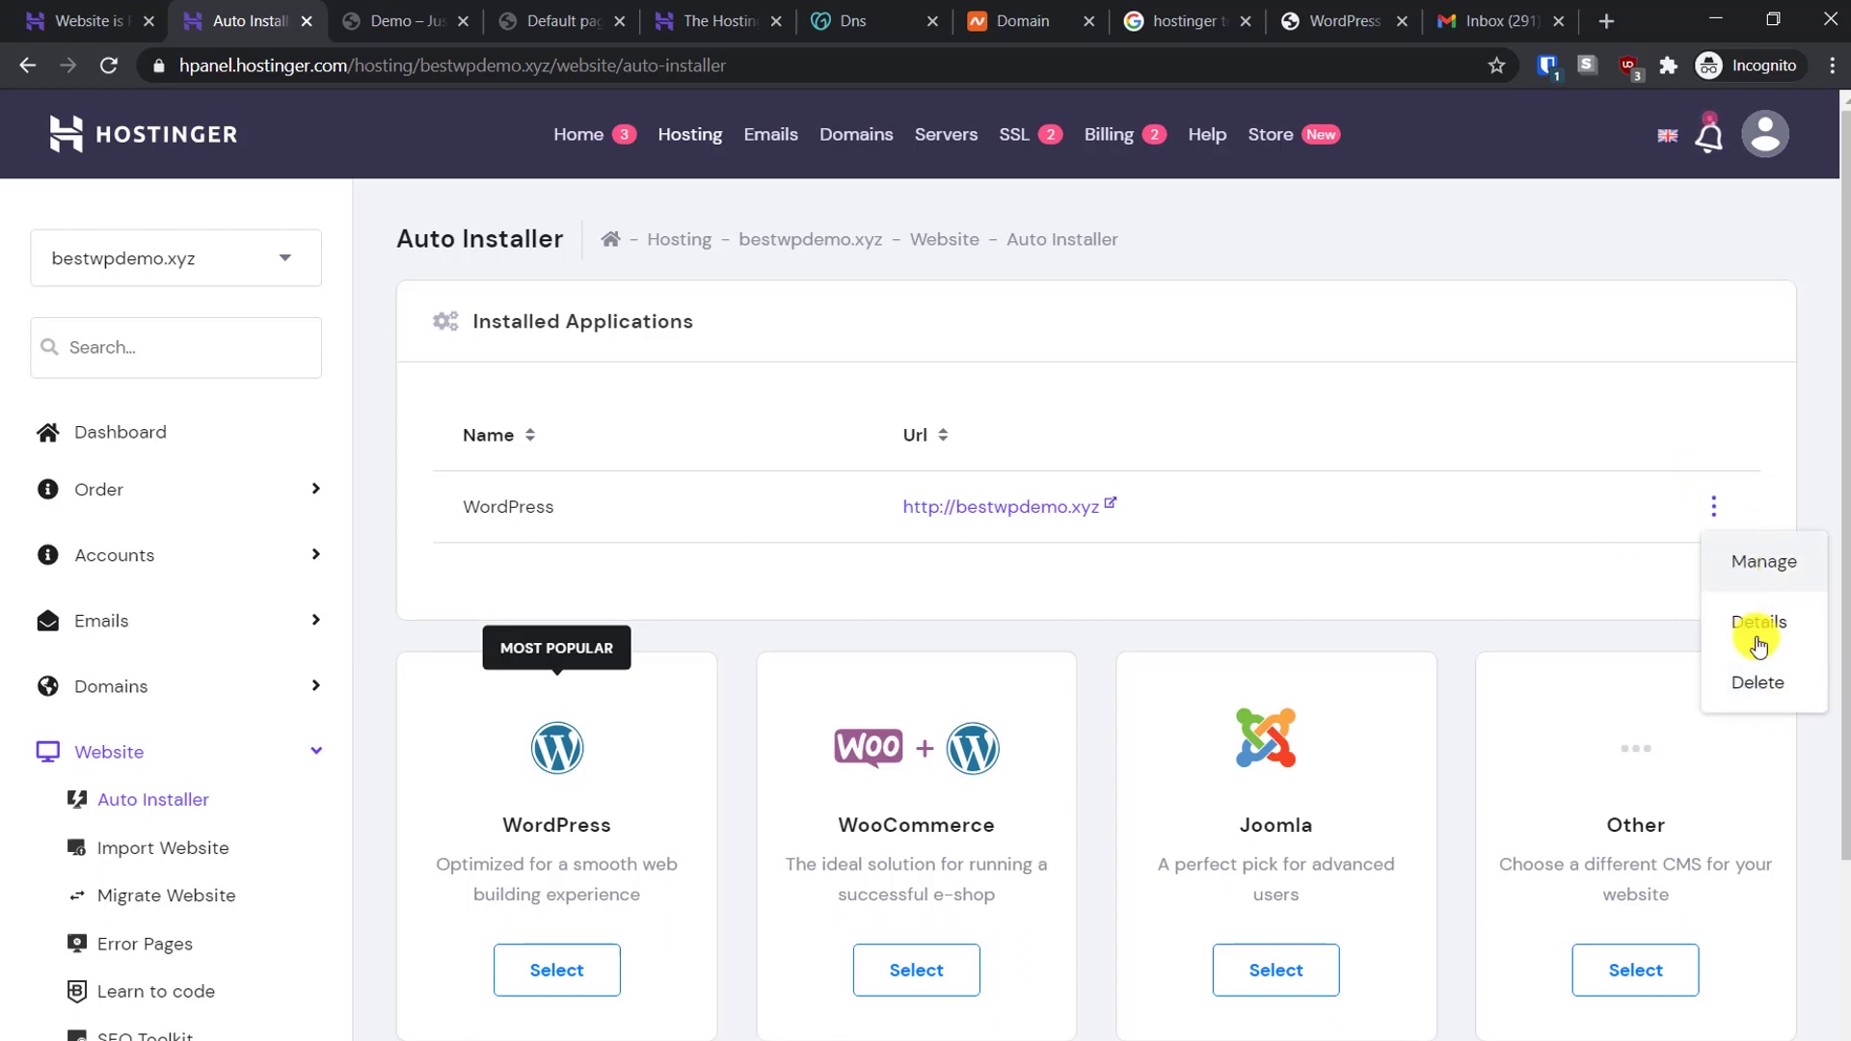
pyautogui.click(1759, 562)
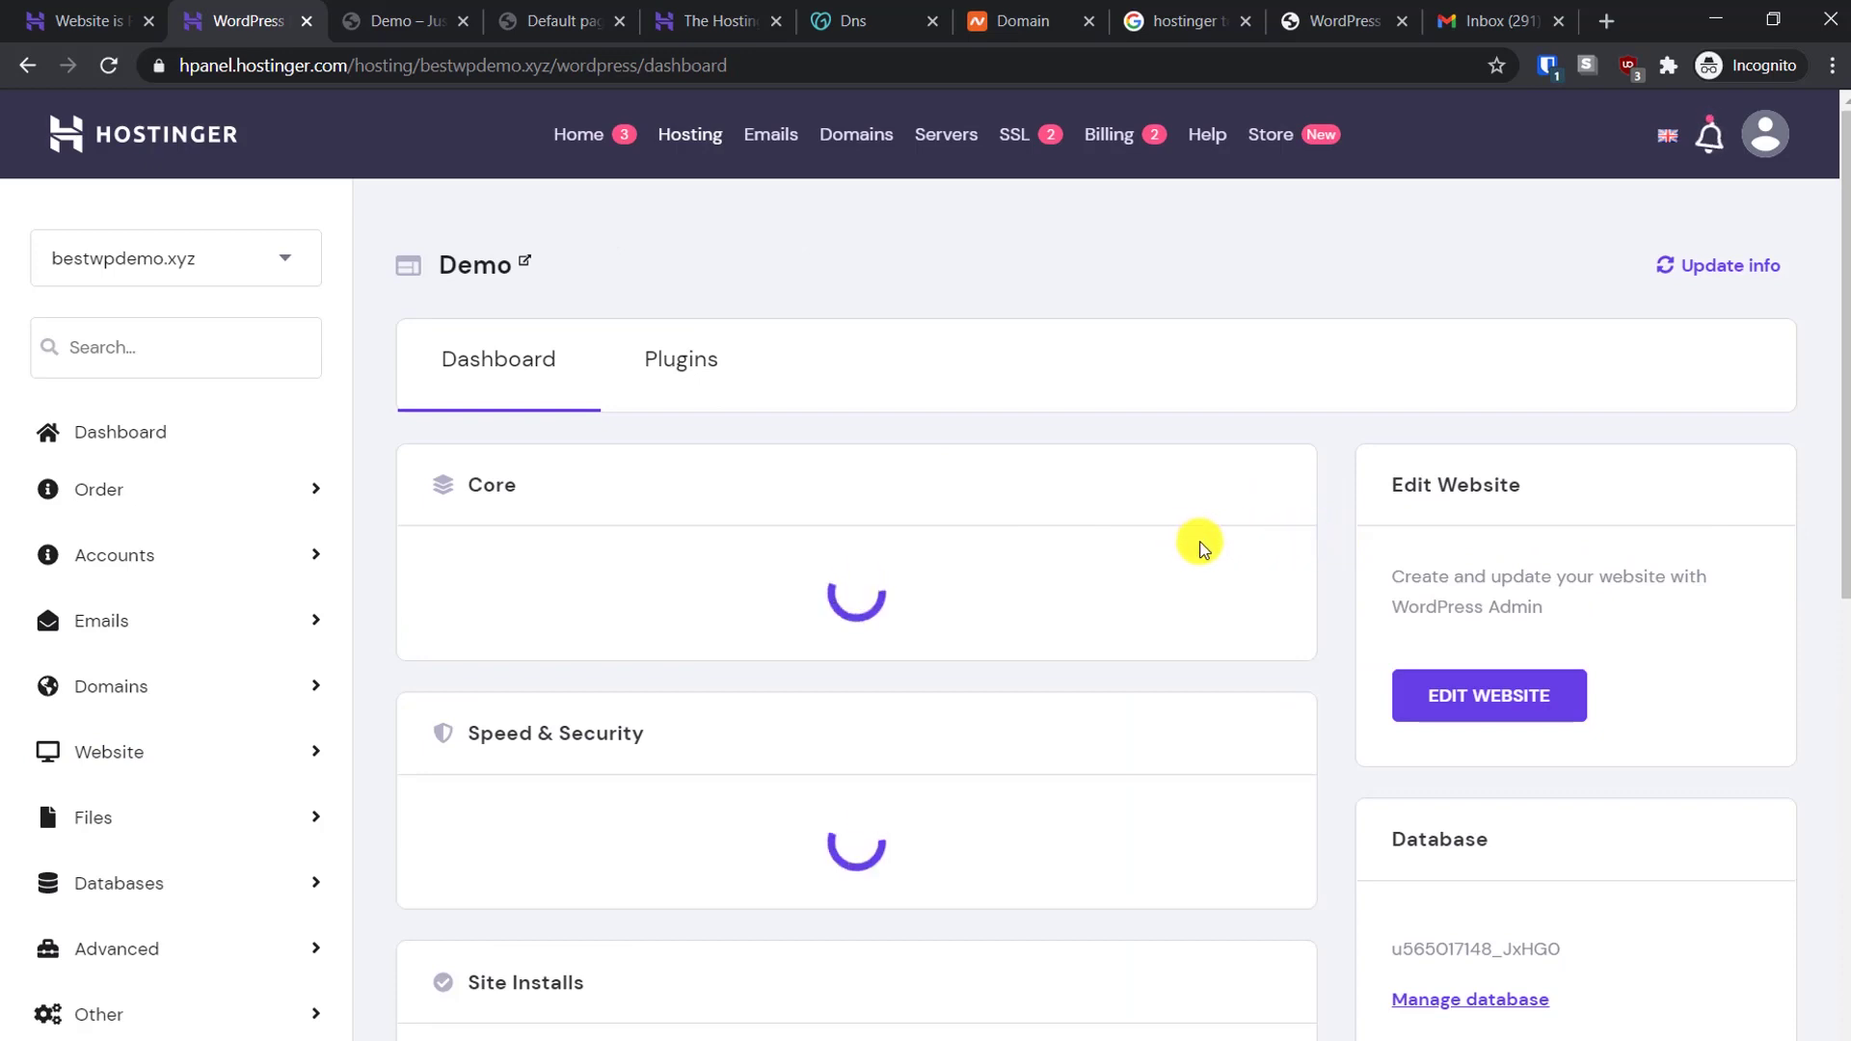
pyautogui.scroll(-1, 1204, 539)
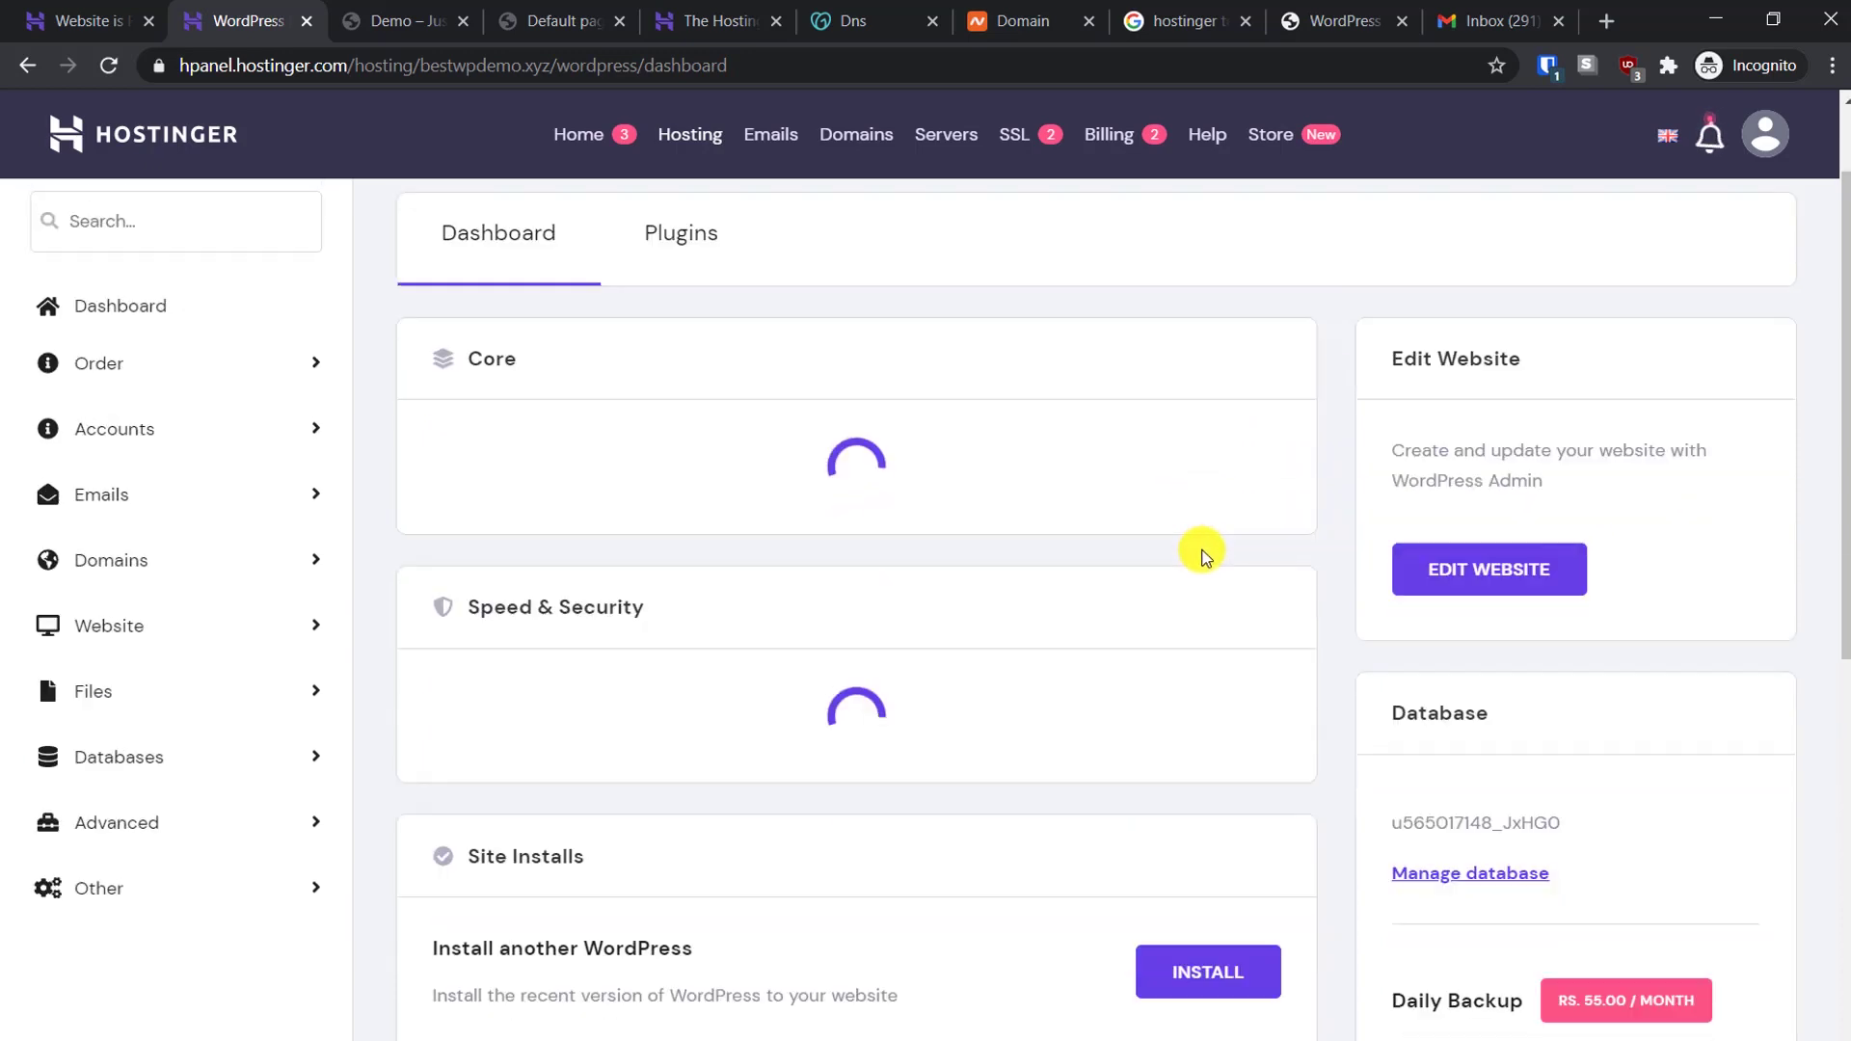
pyautogui.click(1483, 573)
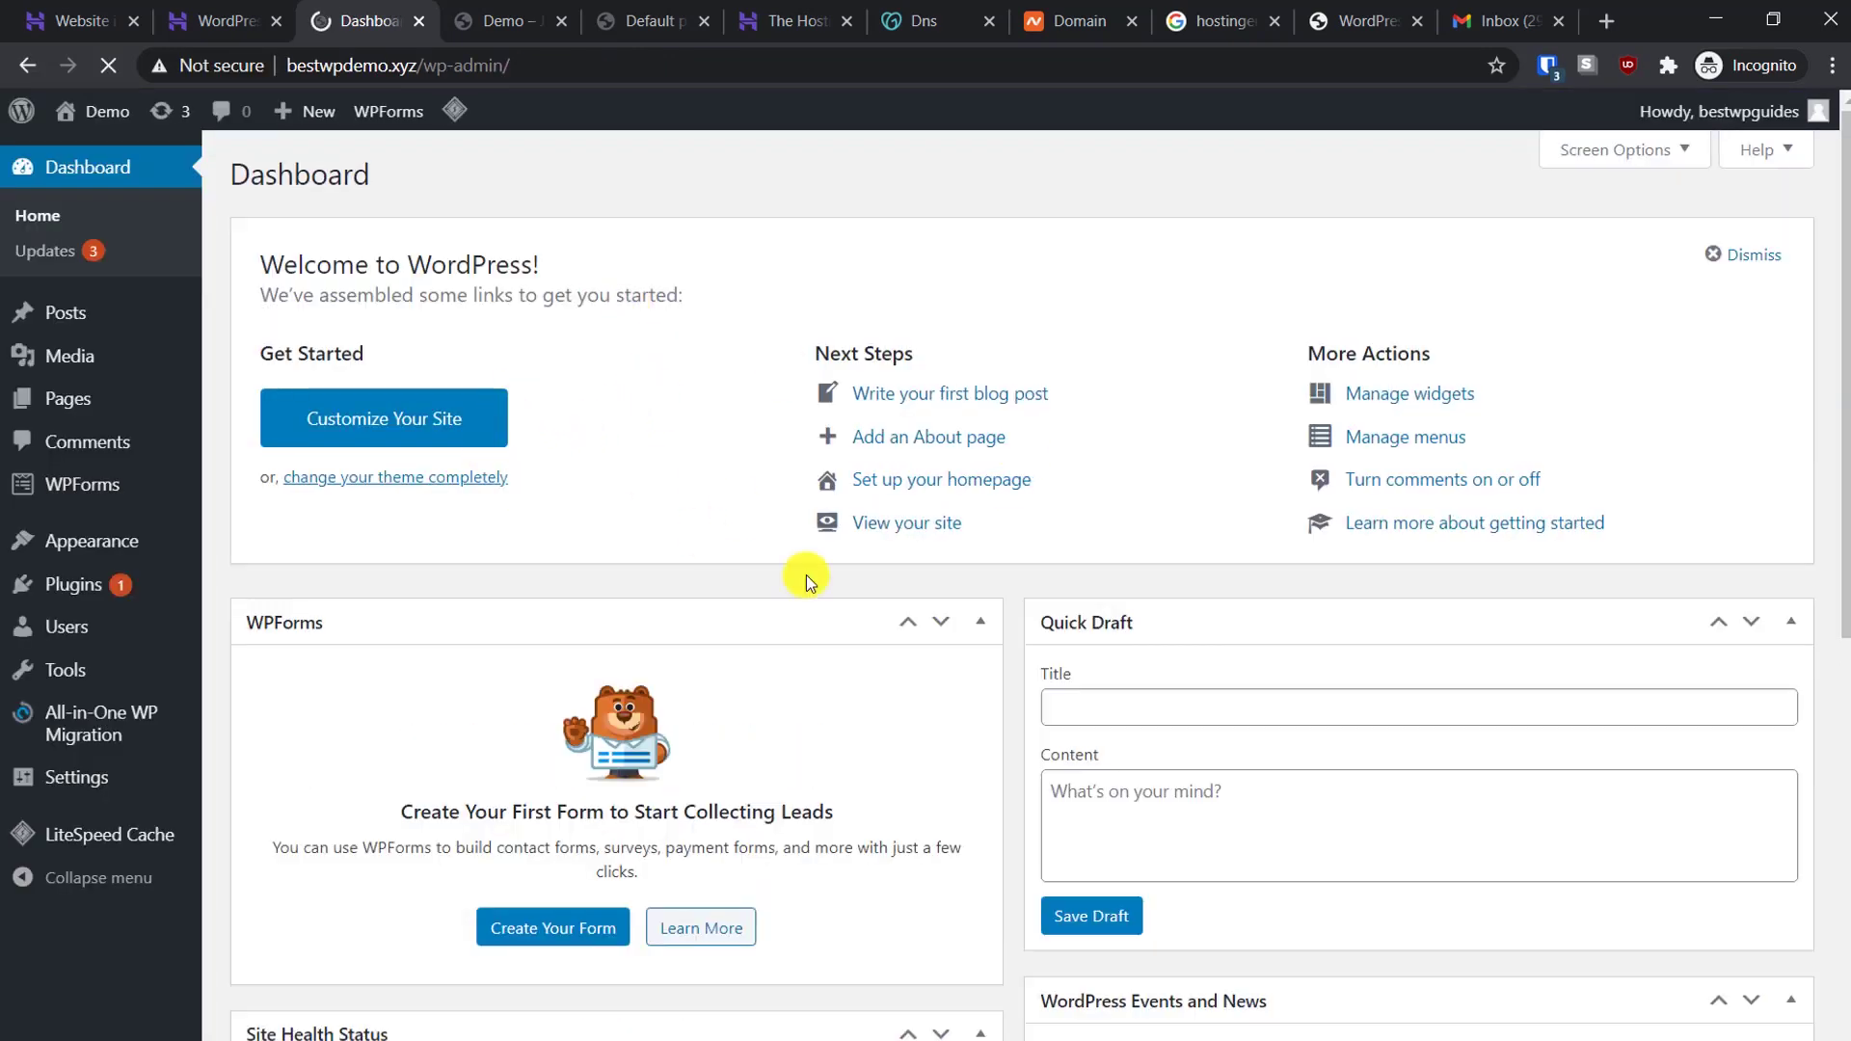
# Search the plugin directory for 'migration' from Plugins > Add New
pyautogui.click(232, 20)
pyautogui.click(390, 14)
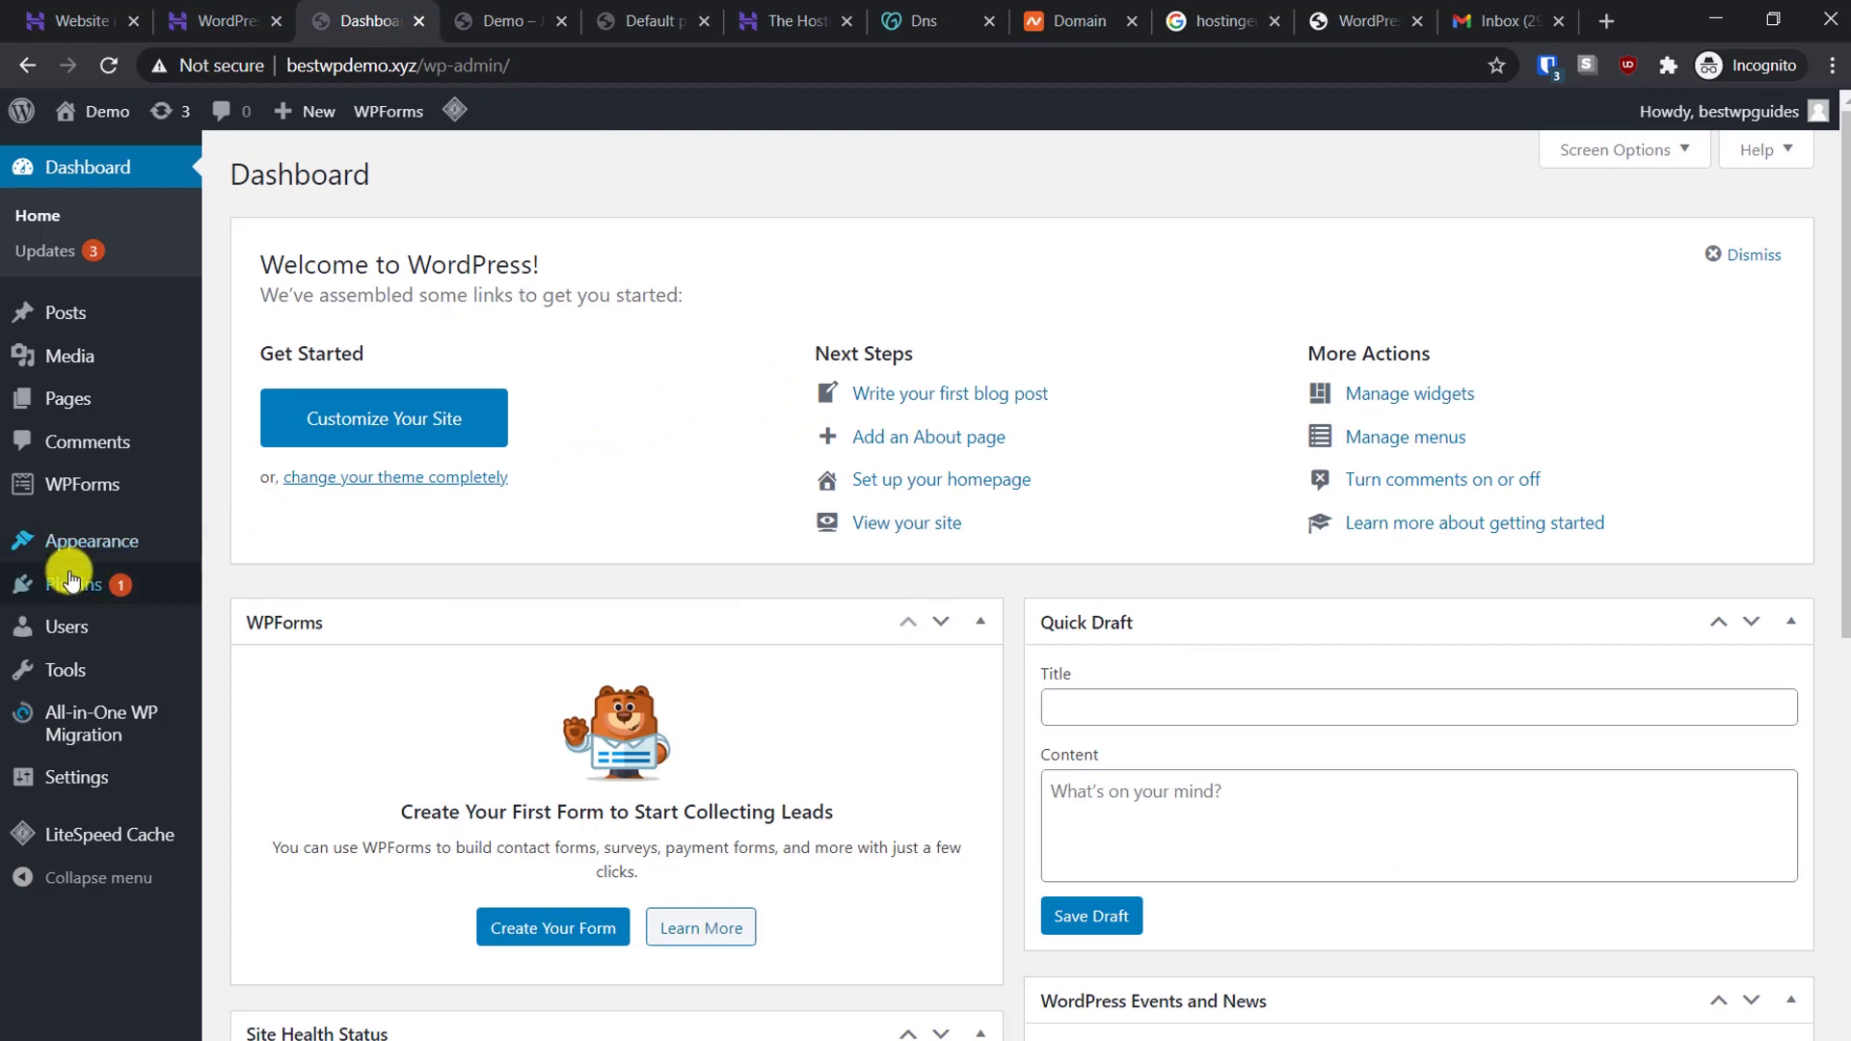
pyautogui.moveTo(121, 583)
pyautogui.click(253, 623)
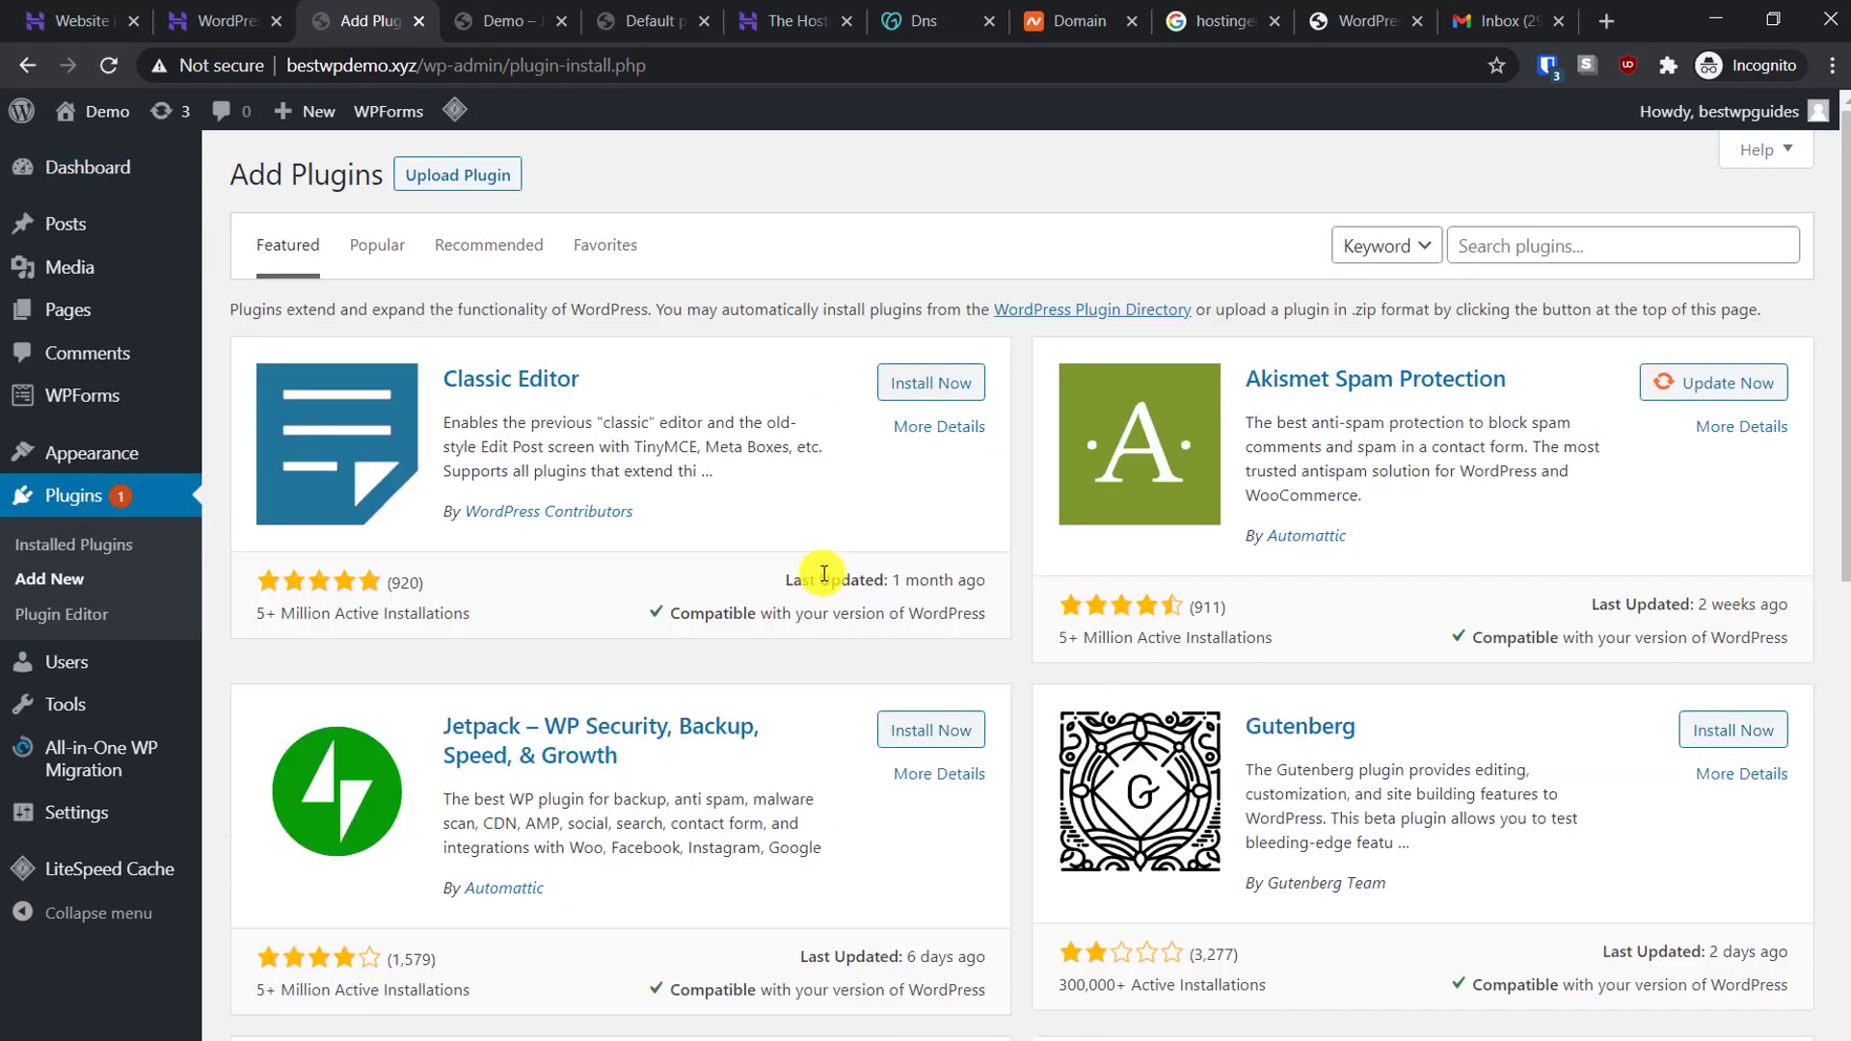
pyautogui.click(1592, 252)
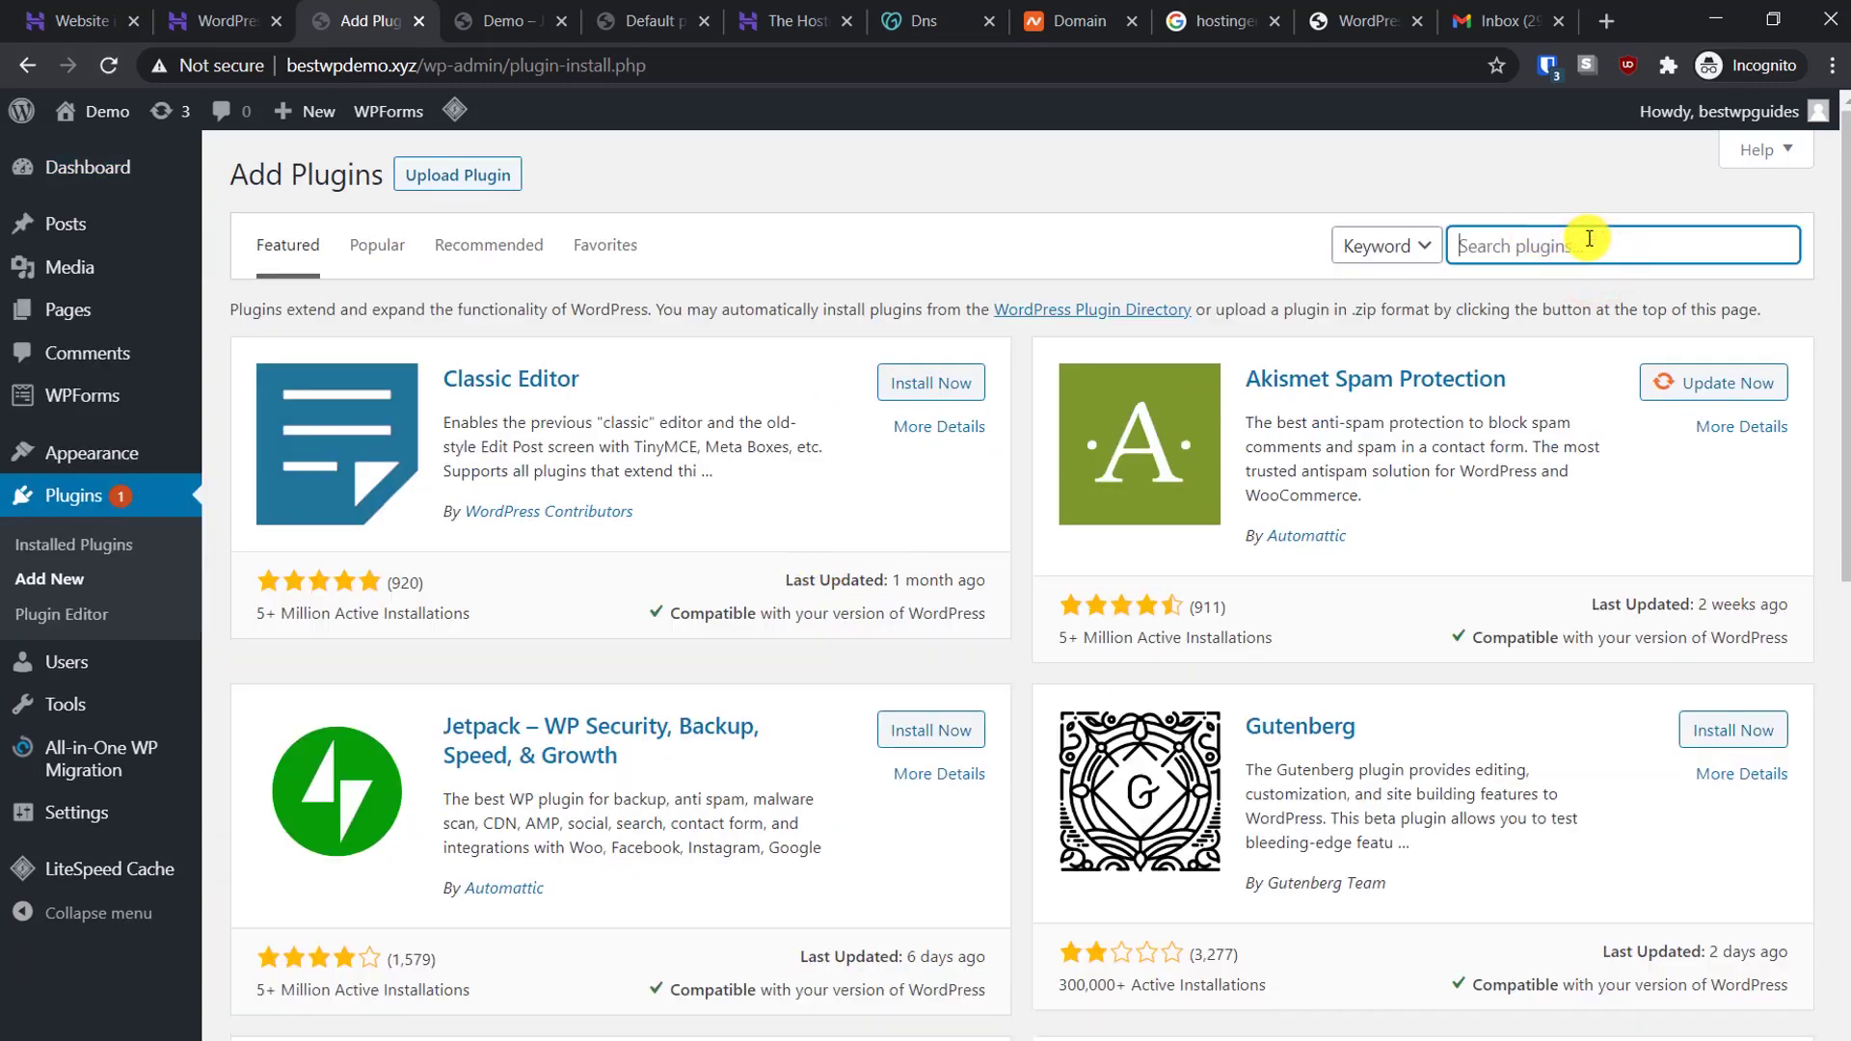
pyautogui.write('migration')
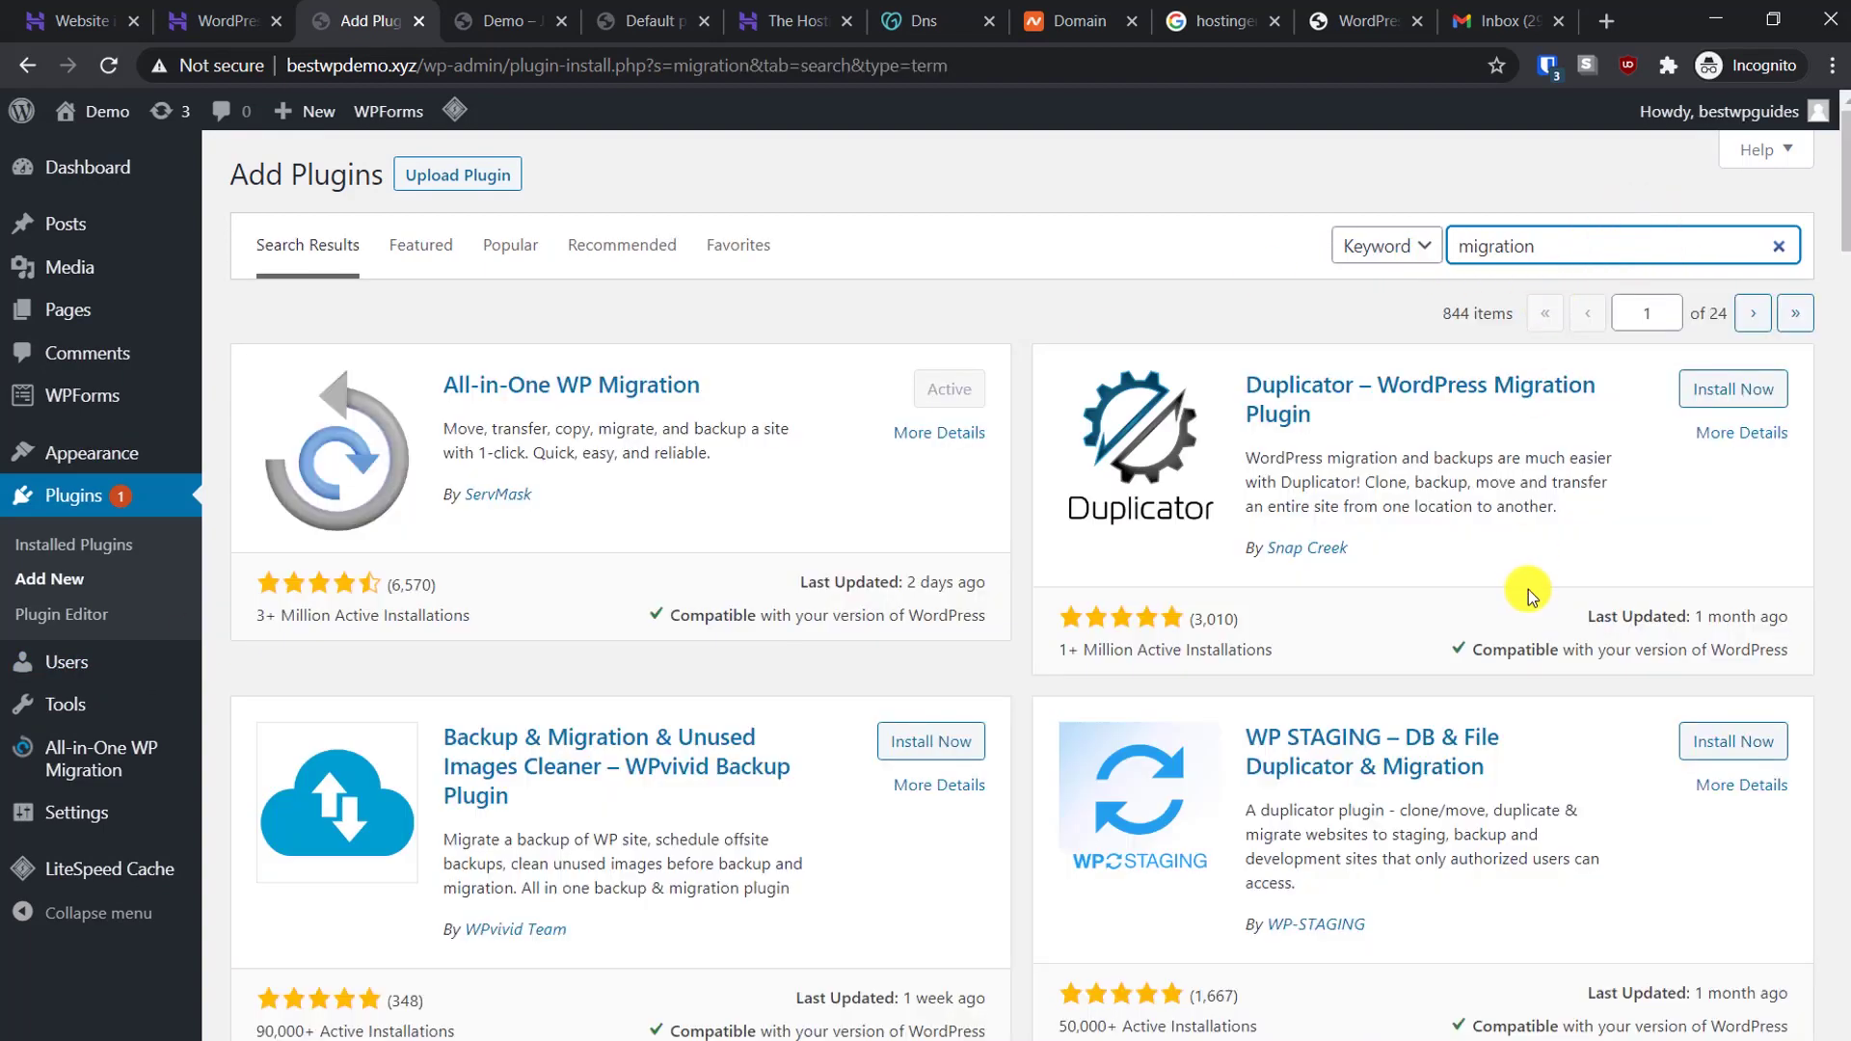
# Install and activate WordPress Migration & Duplicator by WebToffee
pyautogui.scroll(-2, 1531, 617)
pyautogui.scroll(2, 964, 624)
pyautogui.scroll(-4, 1157, 603)
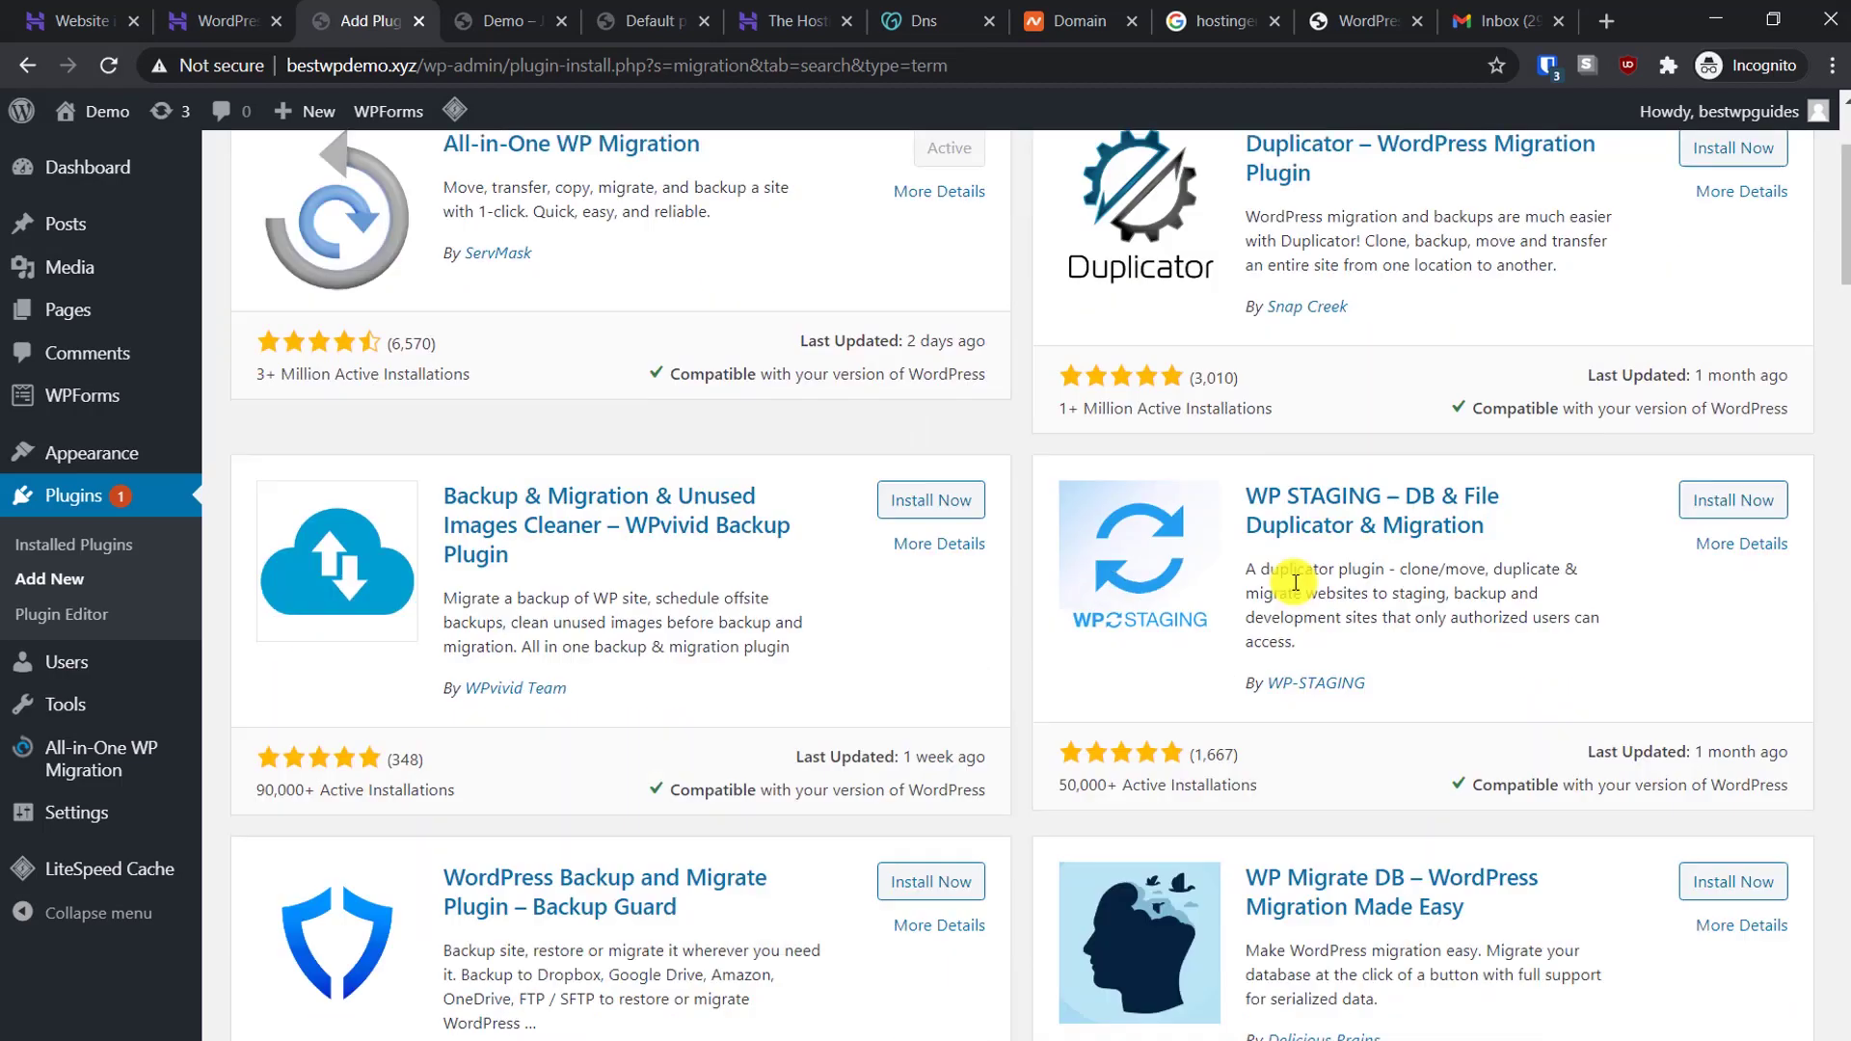
pyautogui.scroll(-5, 1430, 593)
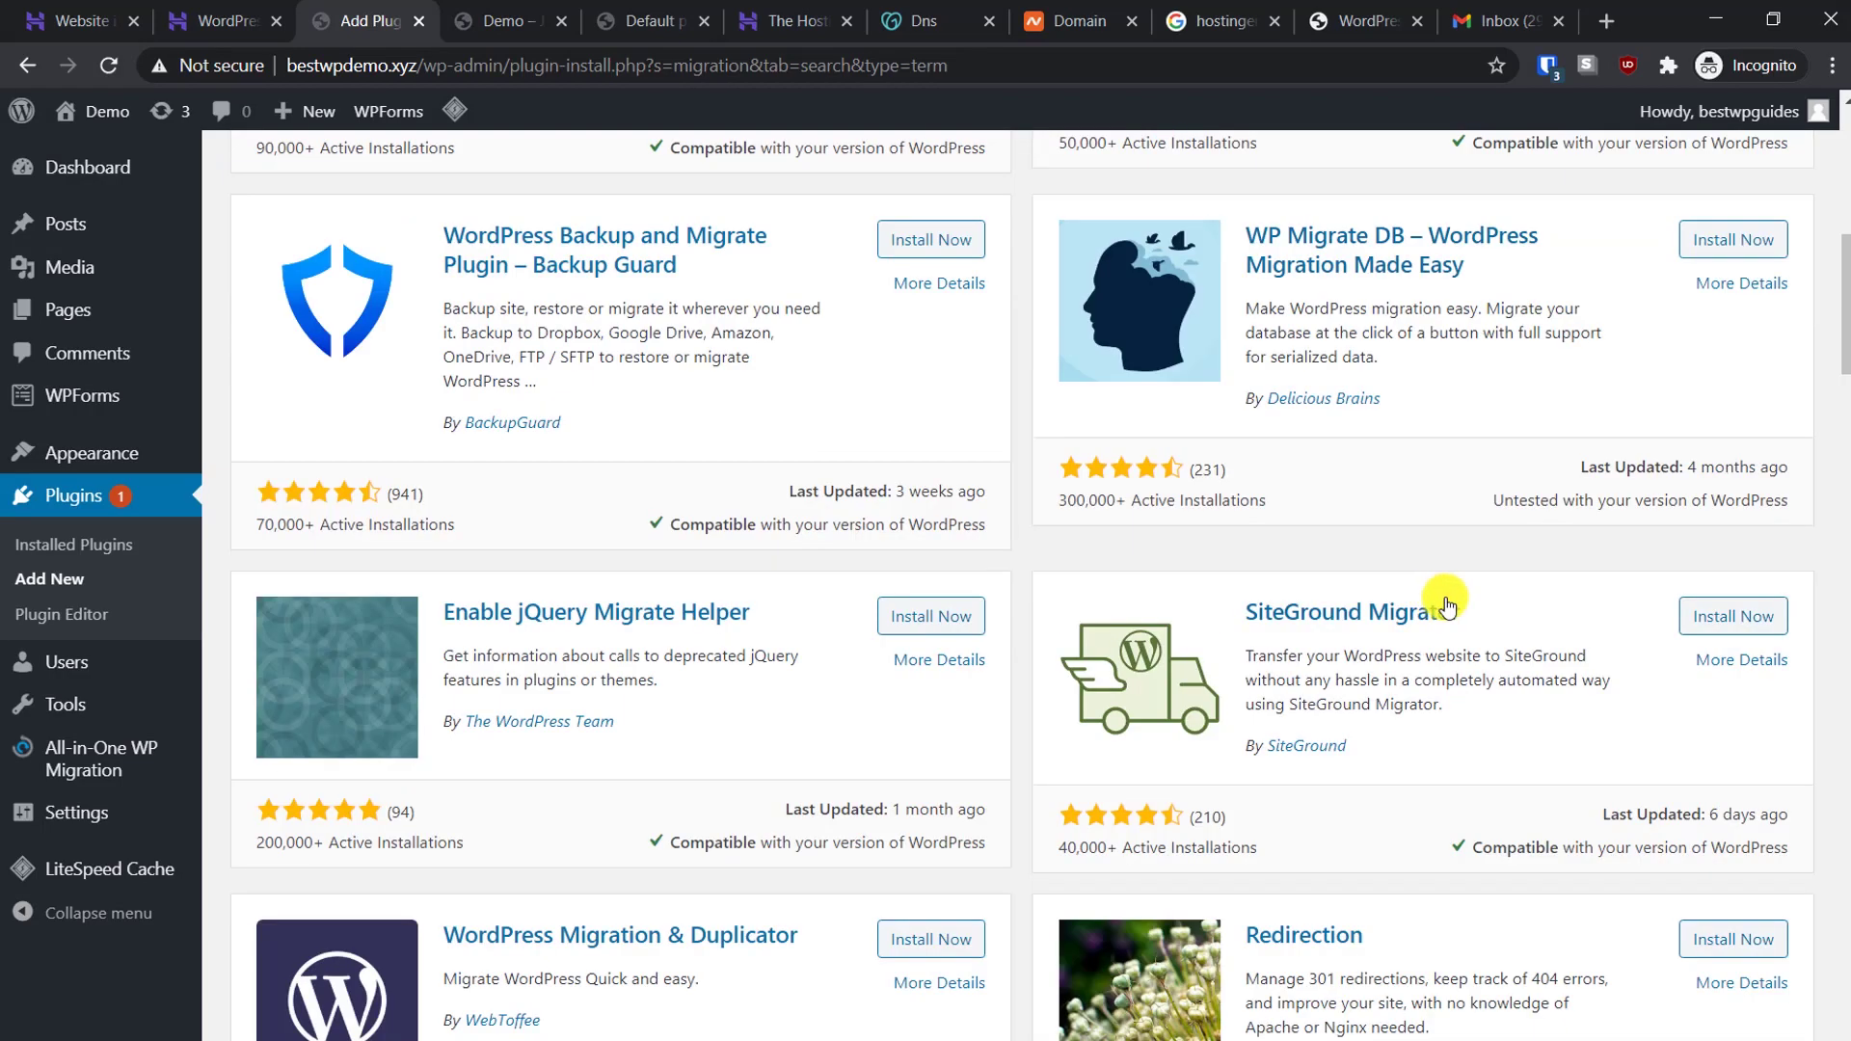
pyautogui.scroll(-3, 1446, 602)
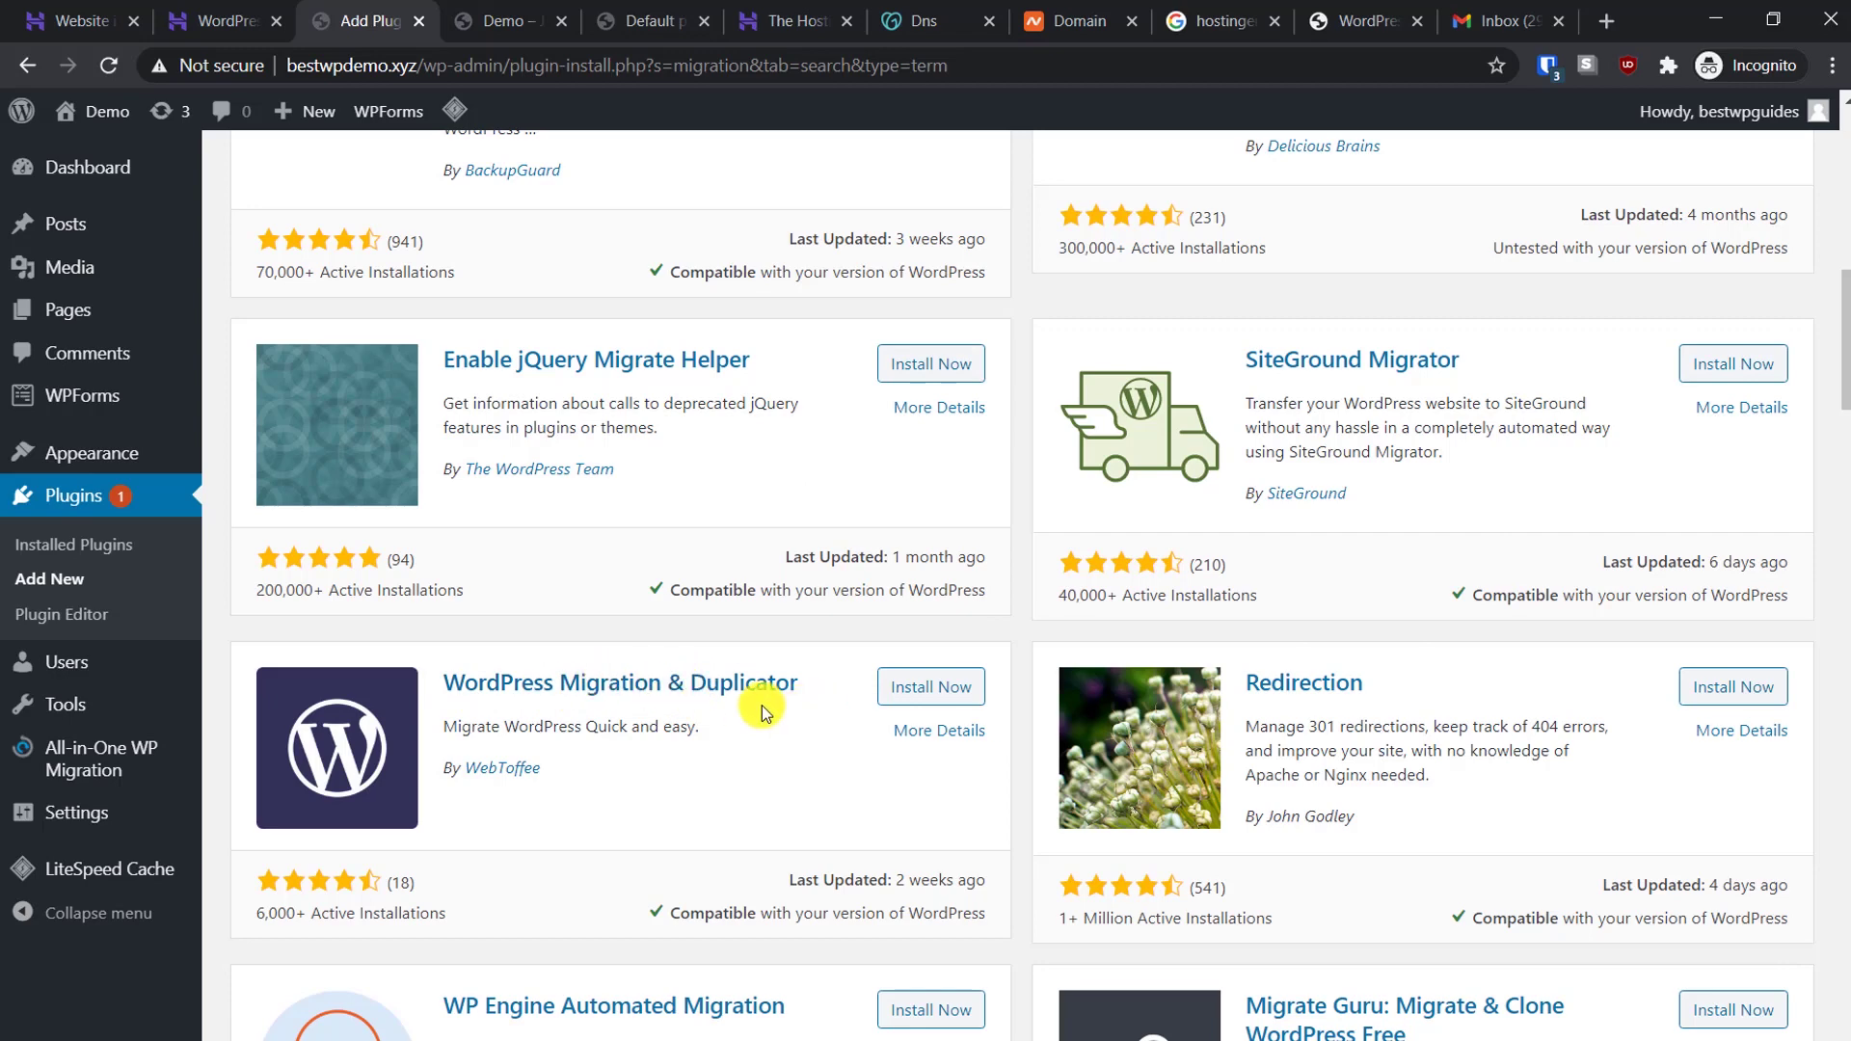
pyautogui.click(909, 686)
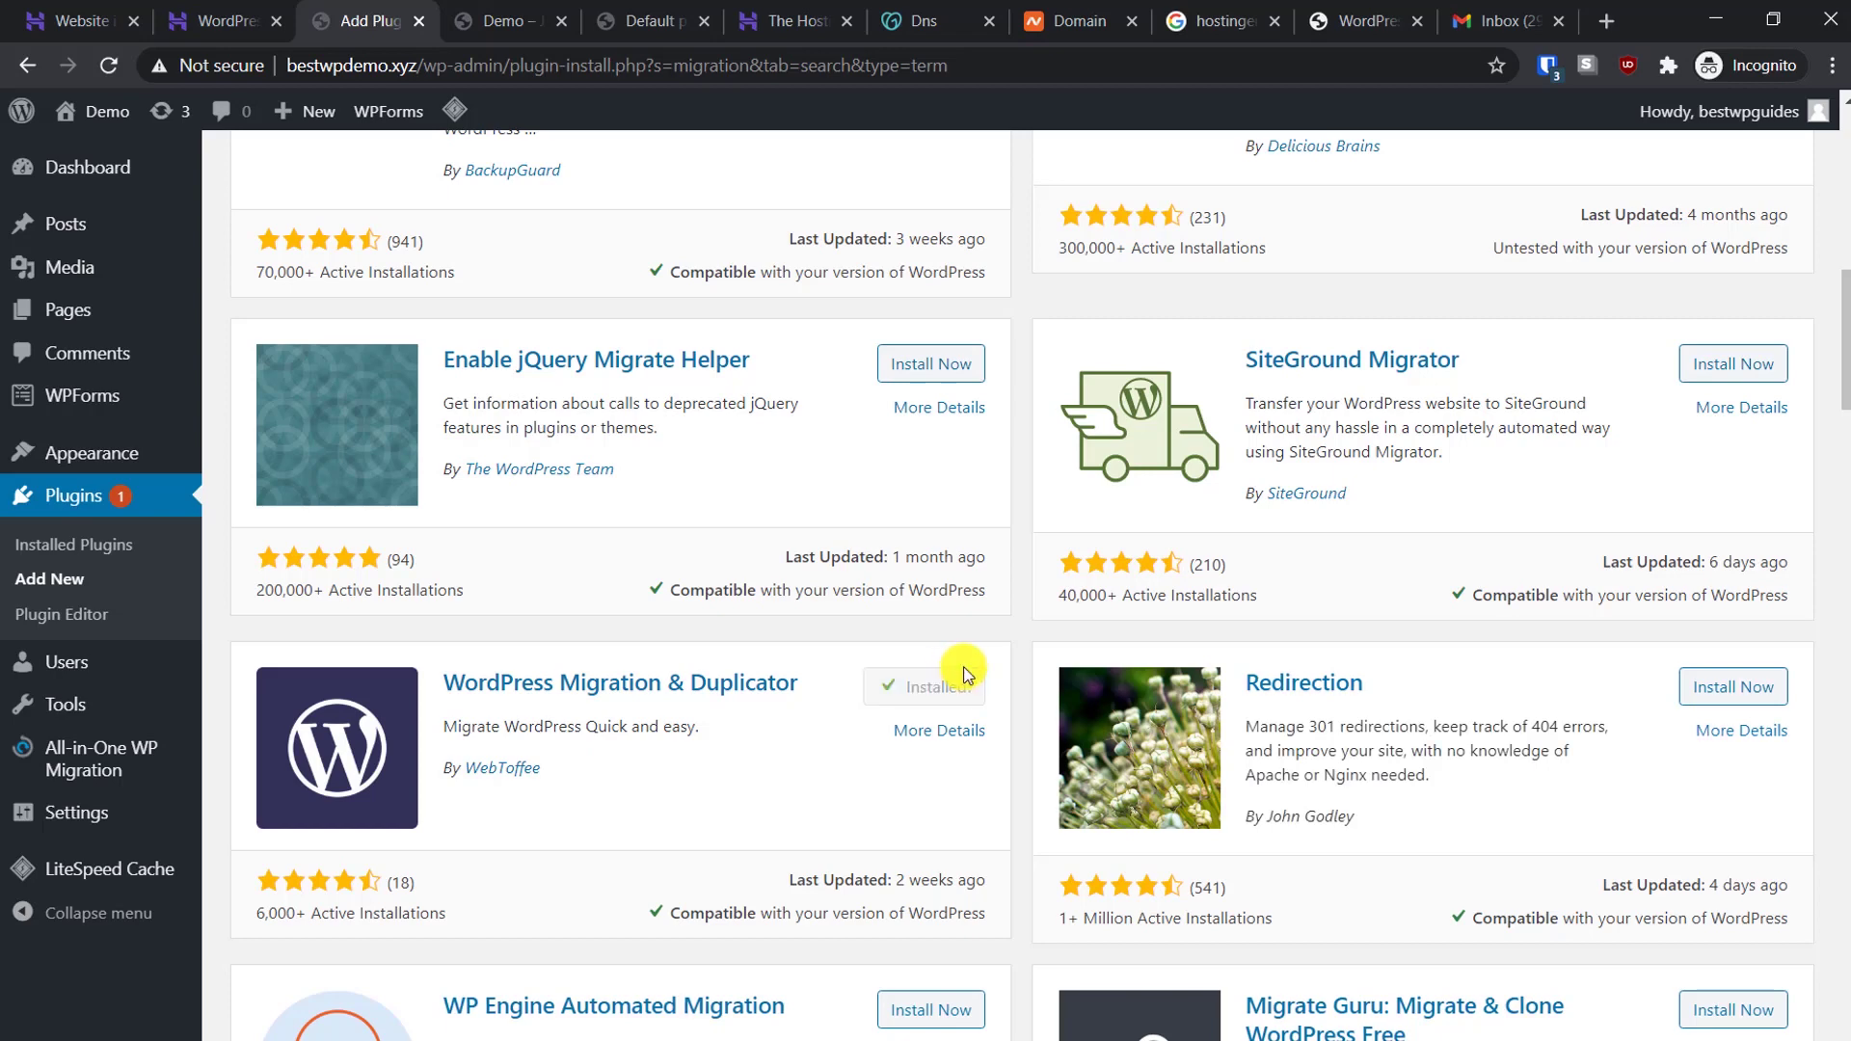
pyautogui.click(908, 687)
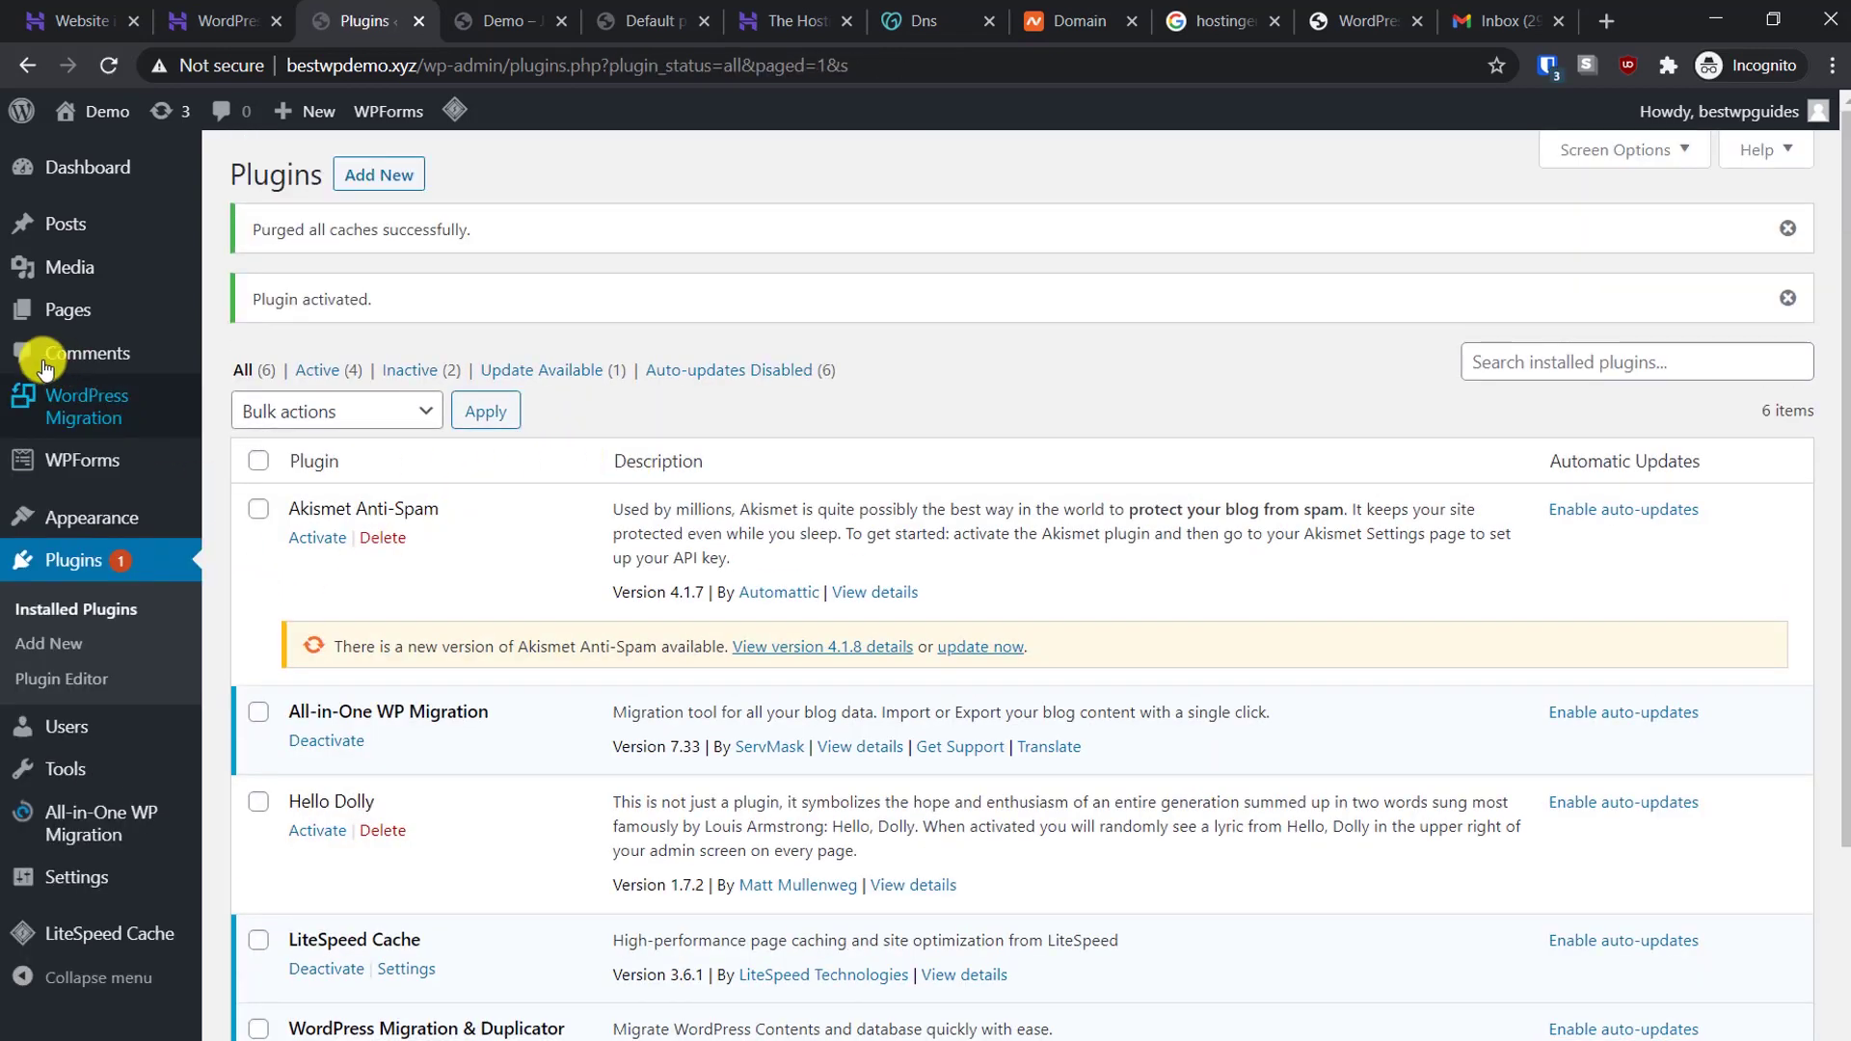
pyautogui.click(109, 396)
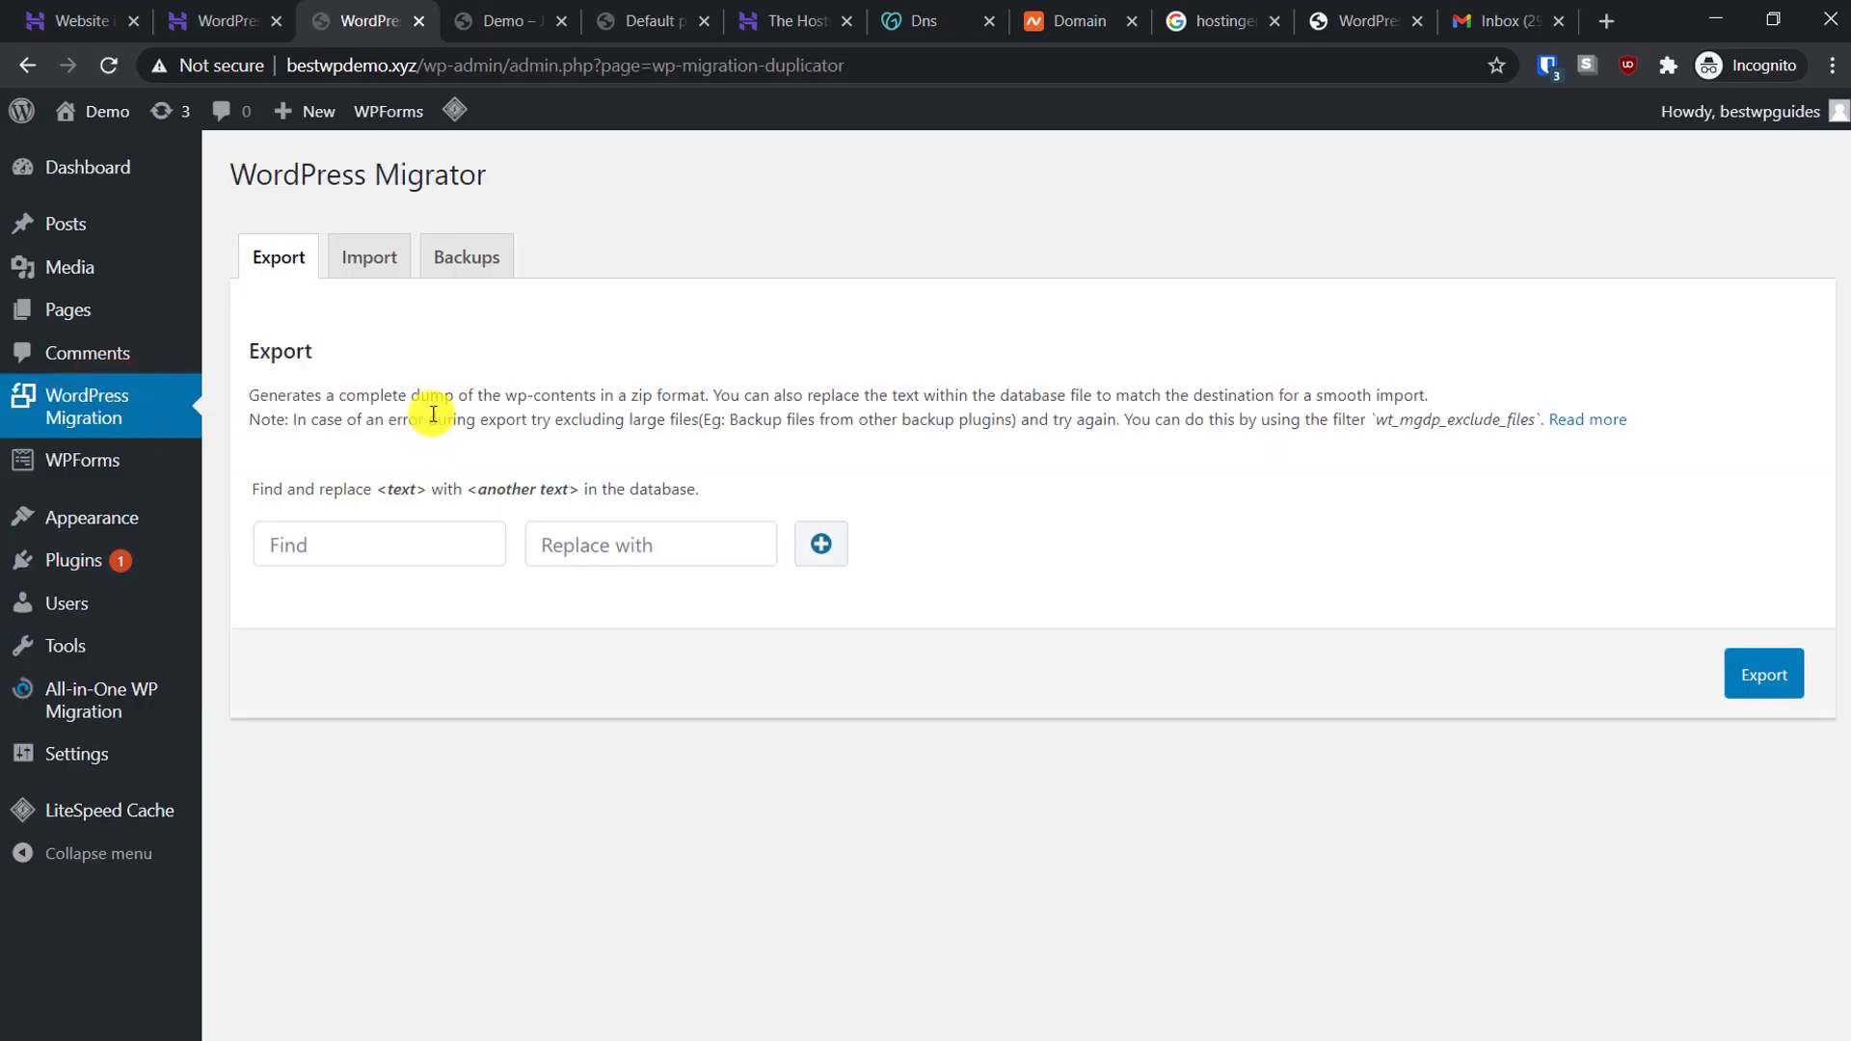
pyautogui.click(374, 256)
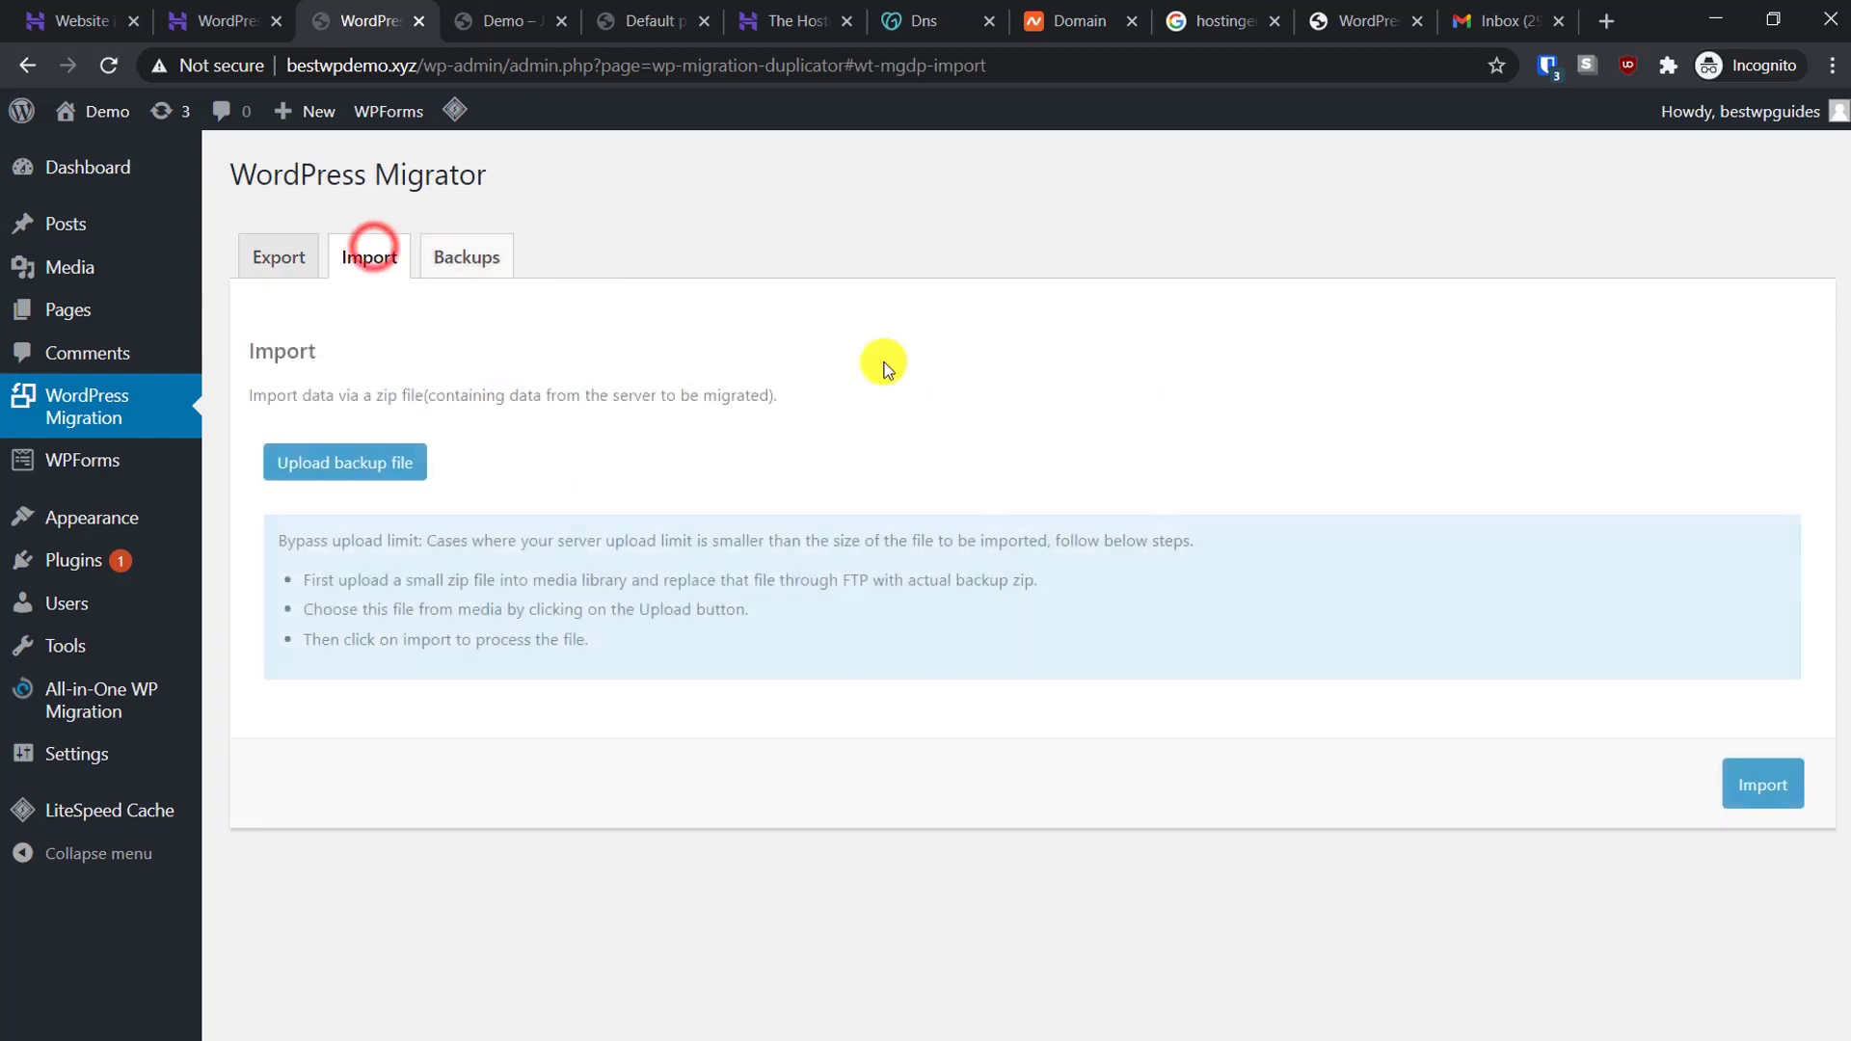
pyautogui.click(342, 467)
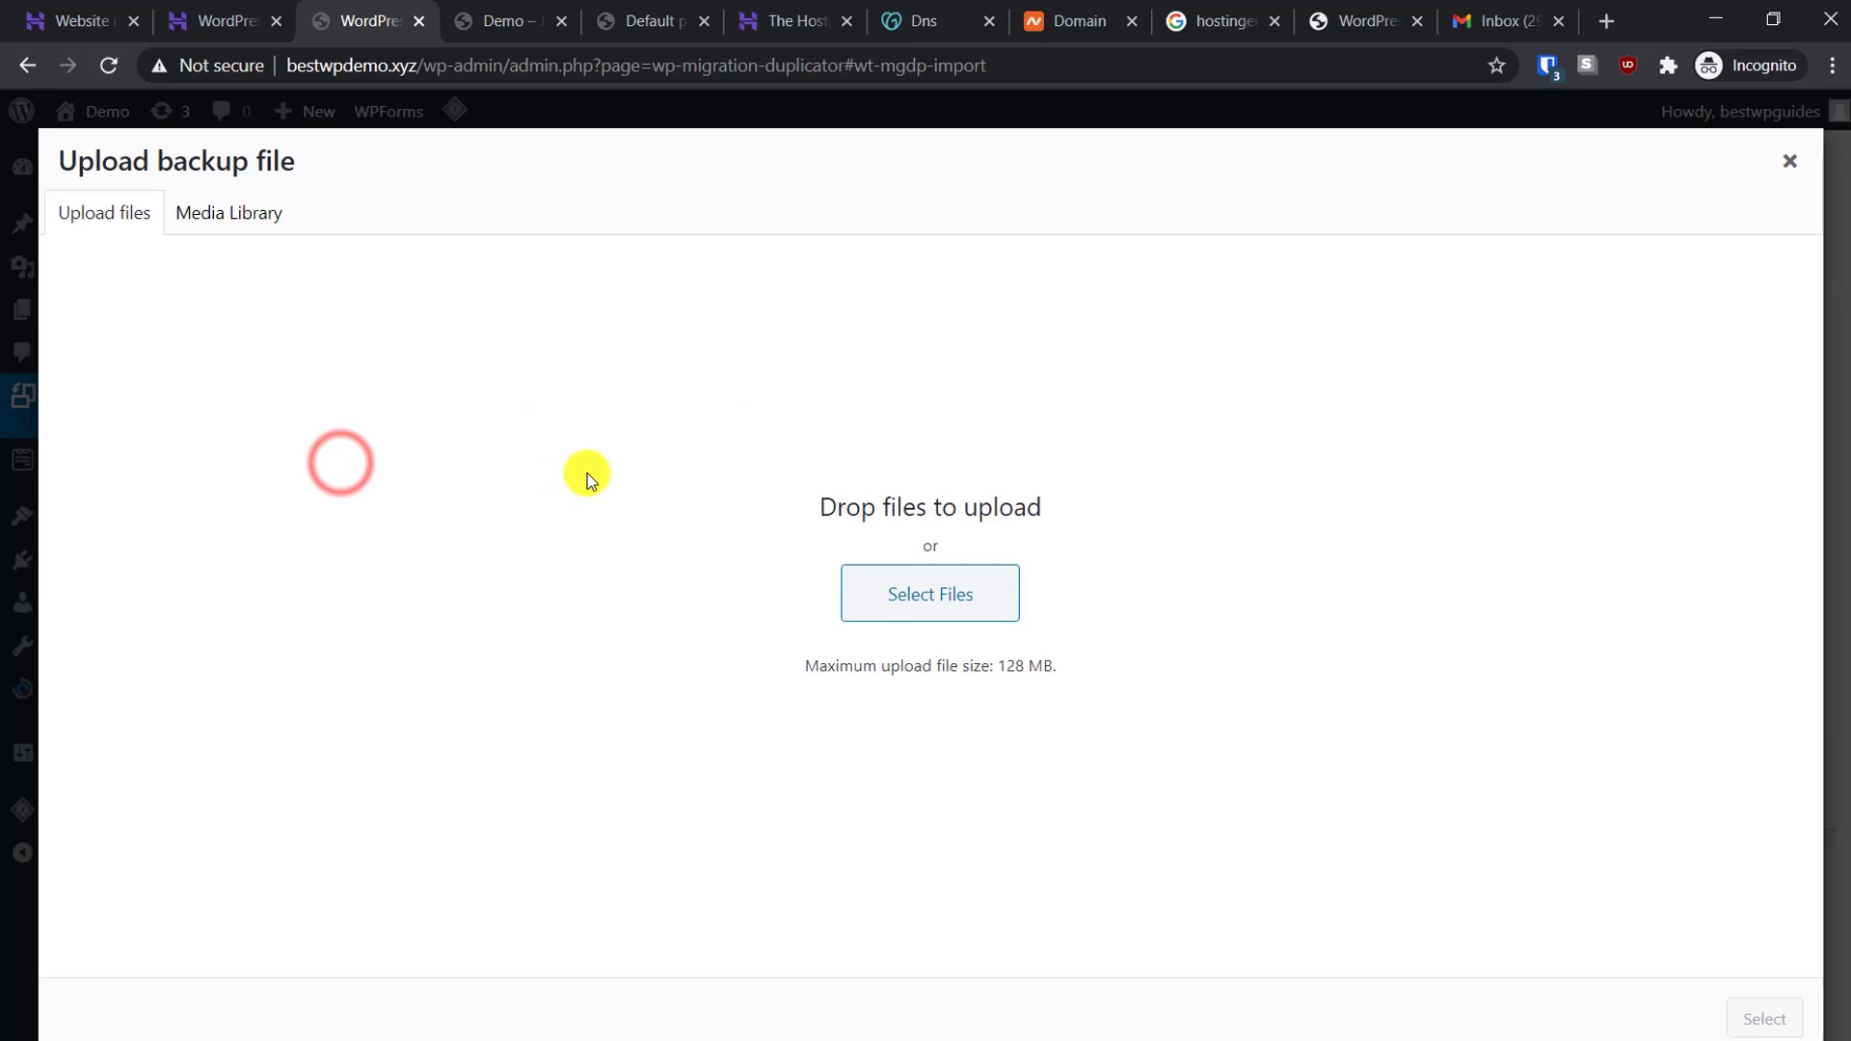
pyautogui.click(927, 580)
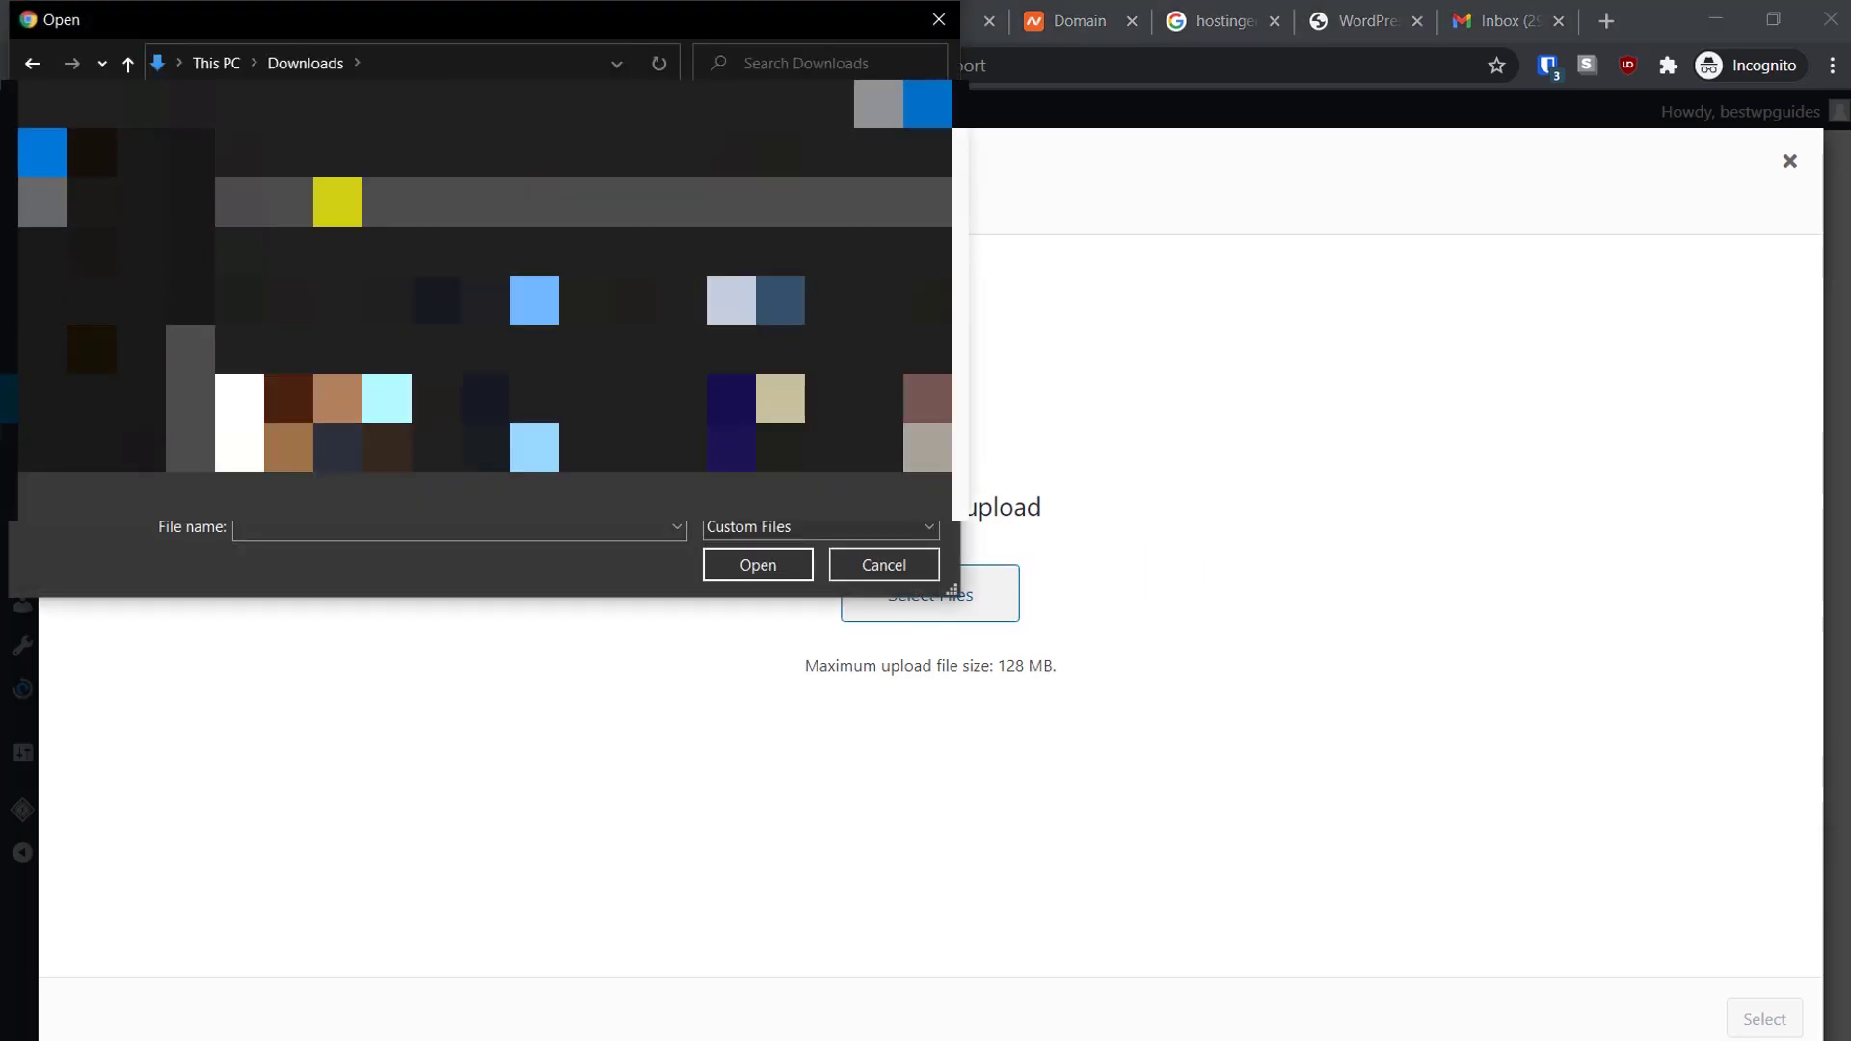
pyautogui.click(337, 203)
pyautogui.click(744, 565)
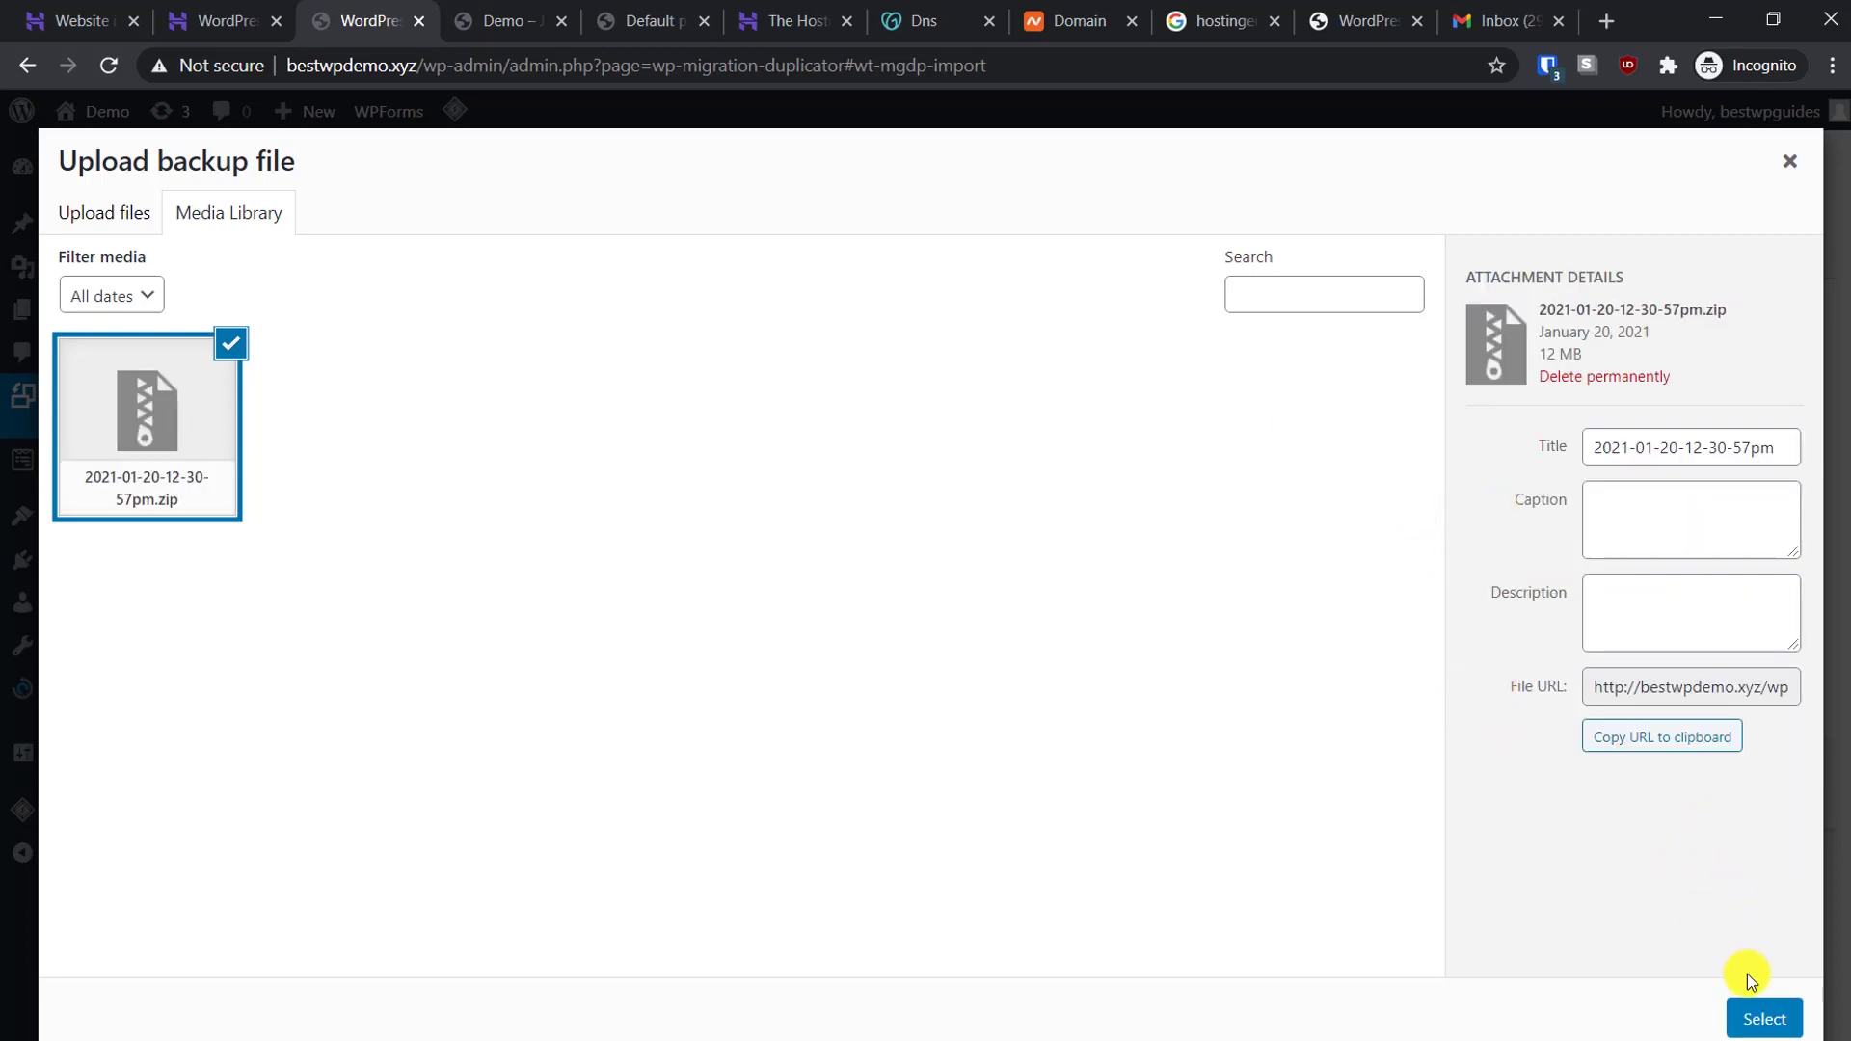
pyautogui.click(1760, 1017)
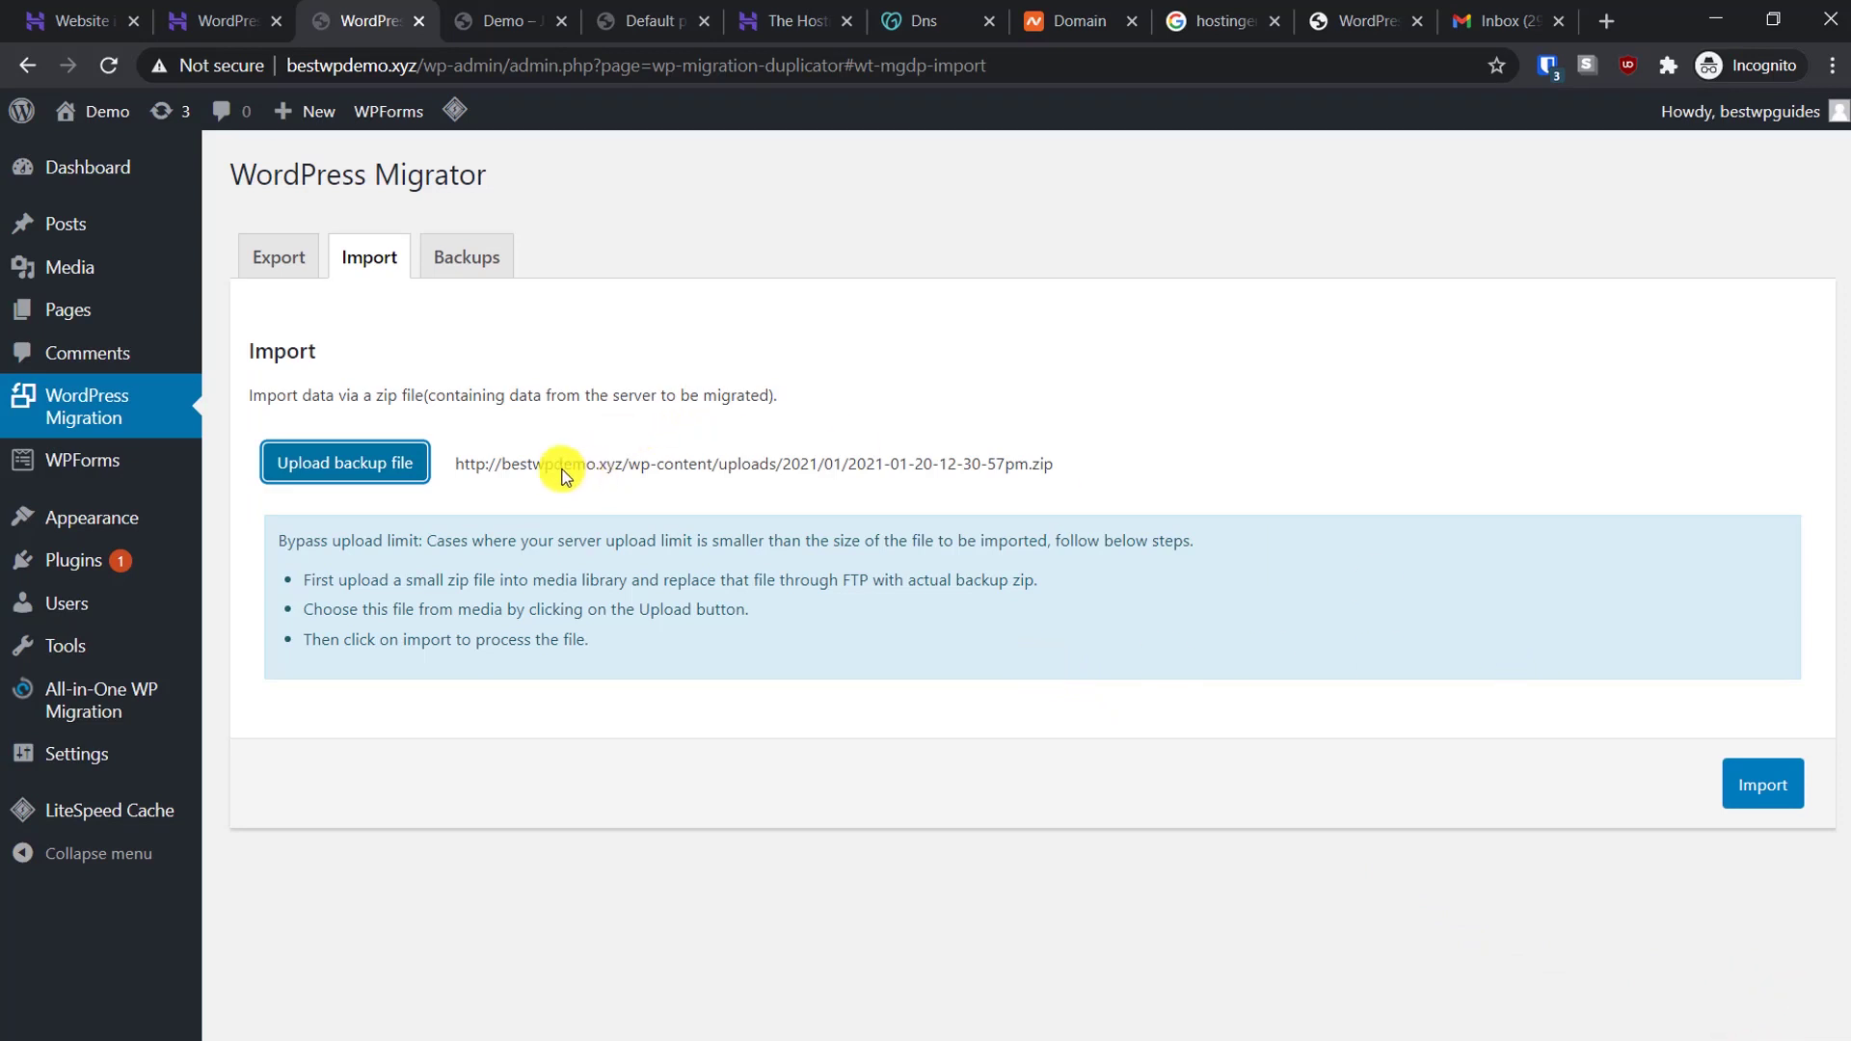
pyautogui.moveTo(554, 465); pyautogui.dragTo(1045, 469)
pyautogui.click(1045, 470)
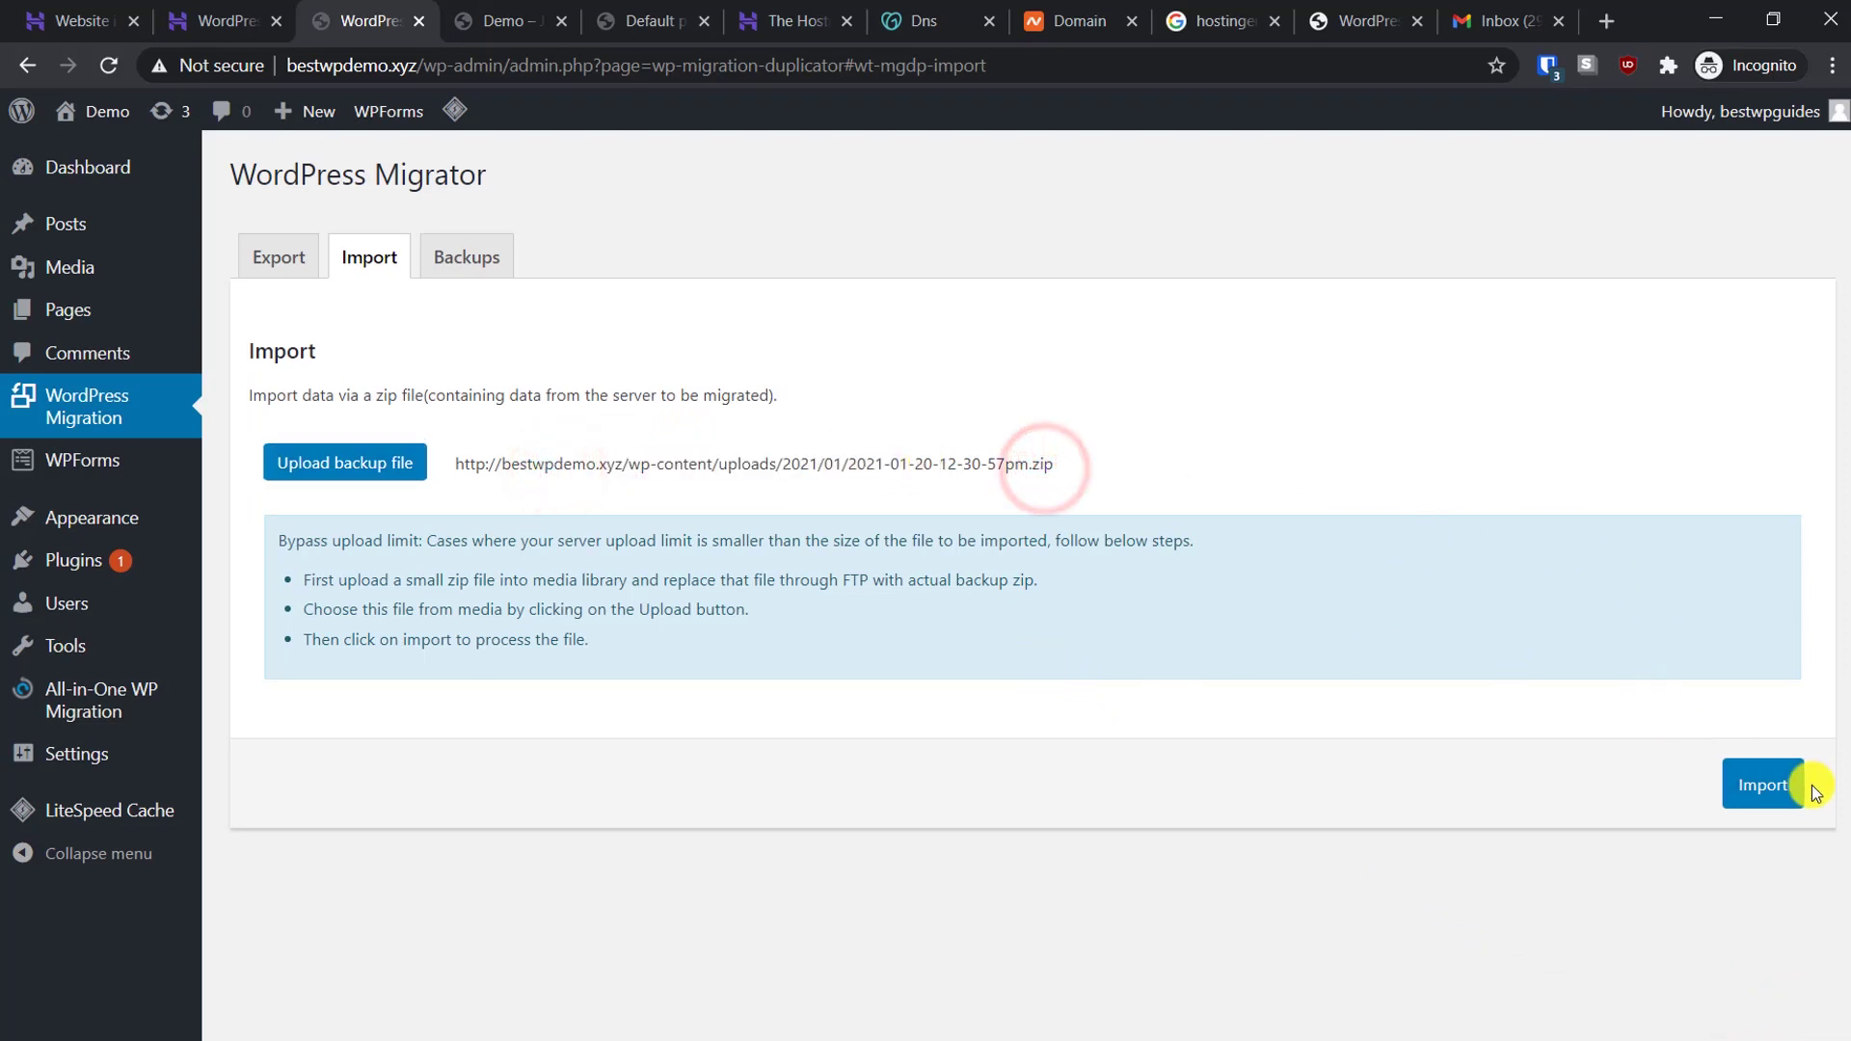
# Run the backup import and point out the finished import log
pyautogui.click(1763, 781)
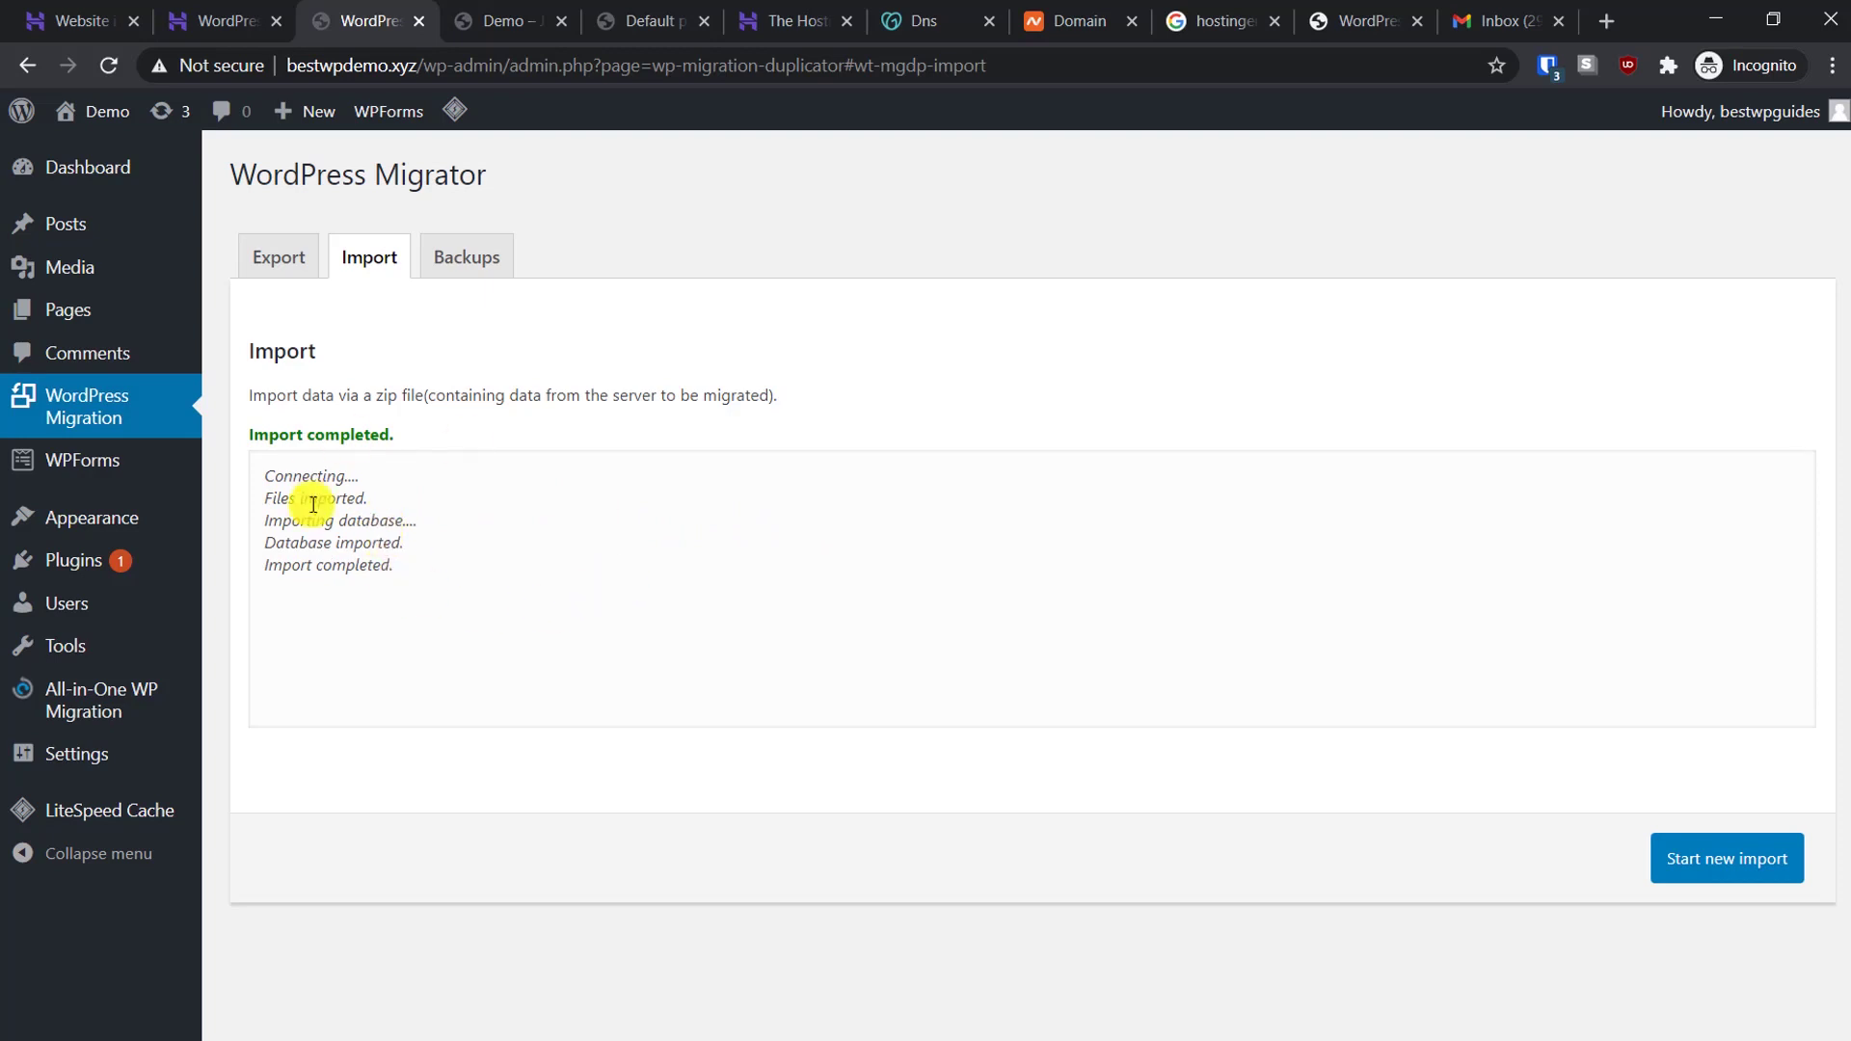
pyautogui.moveTo(402, 563); pyautogui.dragTo(289, 436)
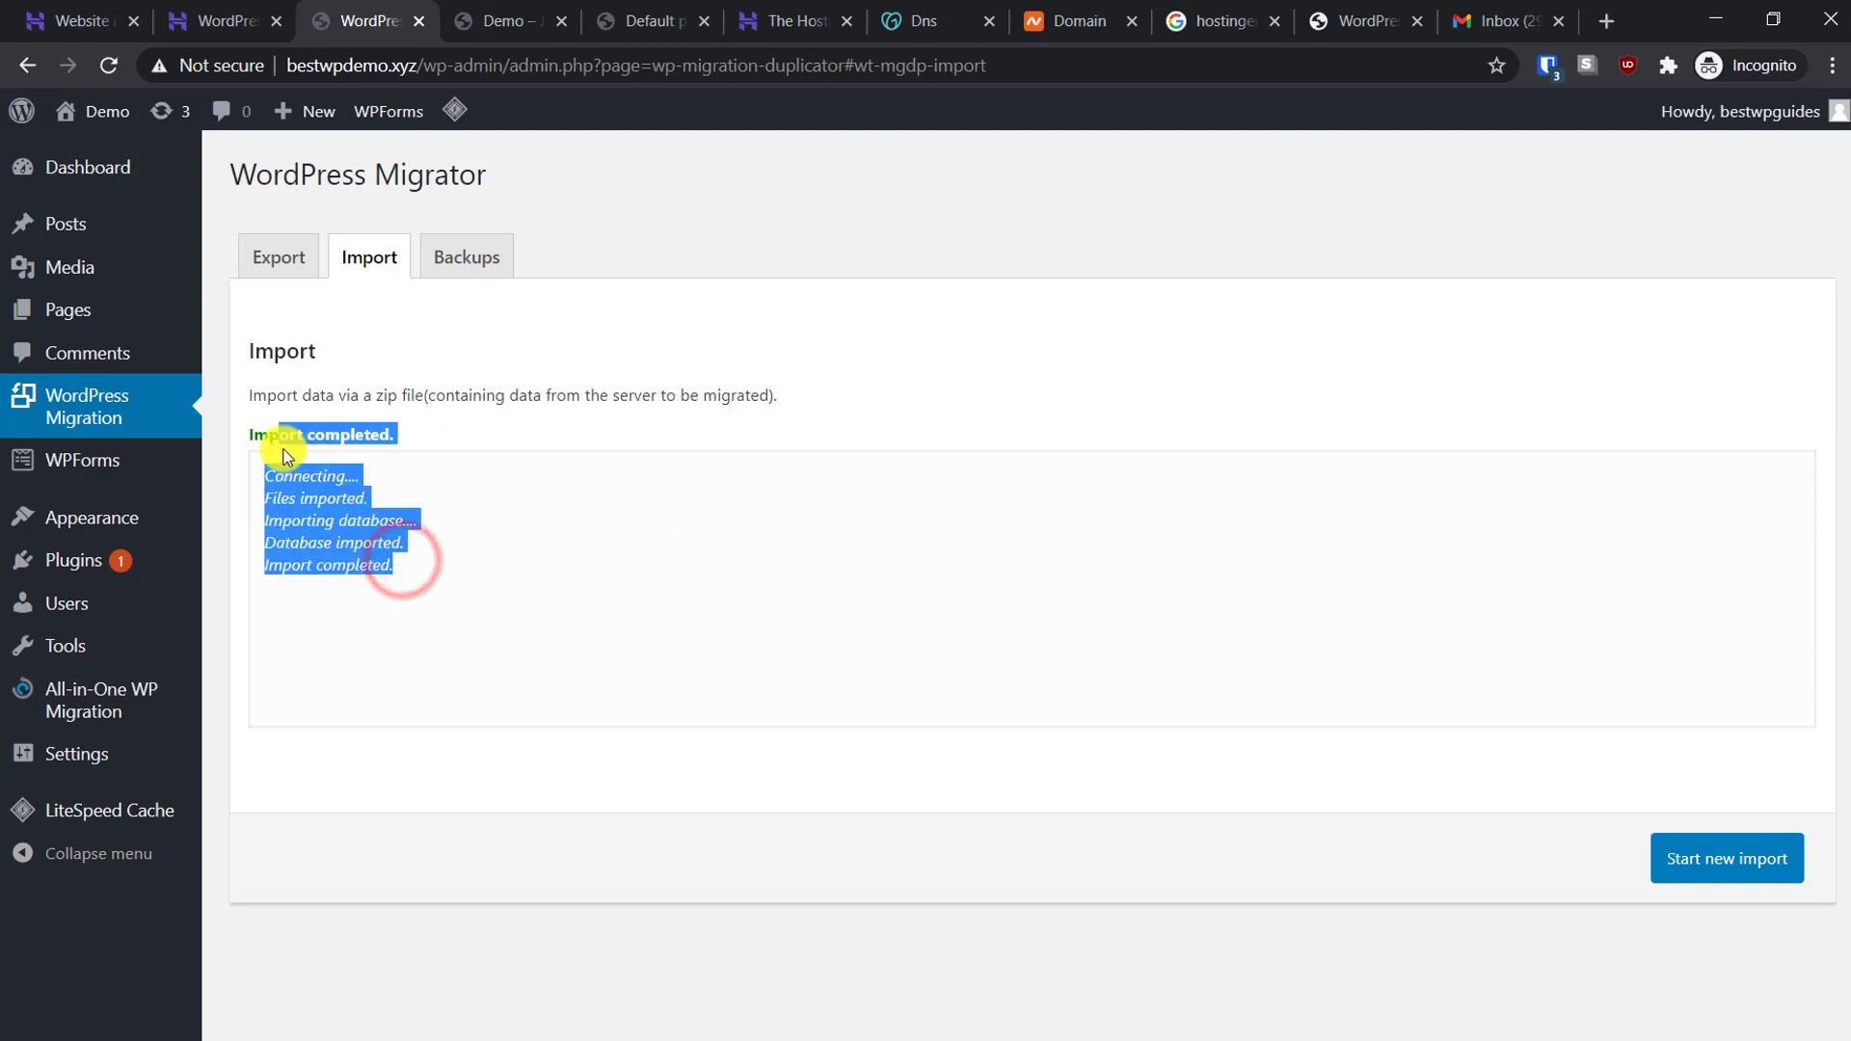
pyautogui.click(393, 498)
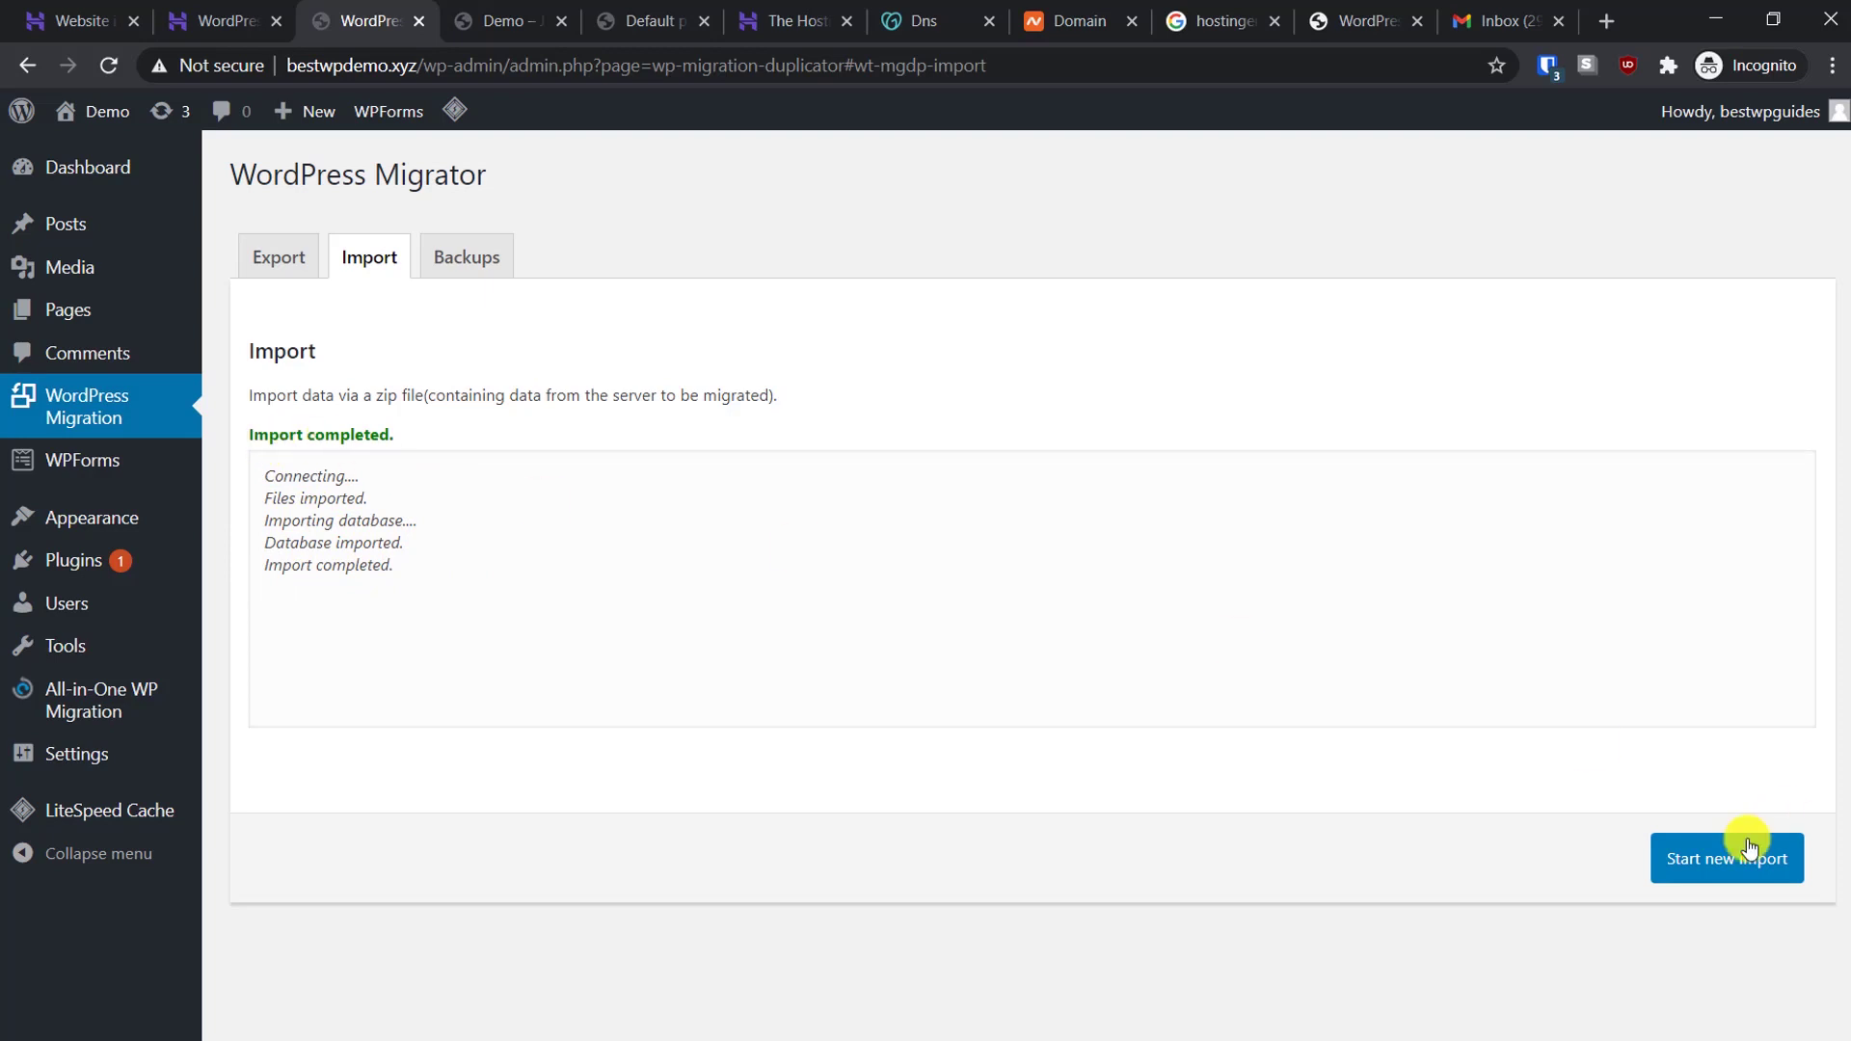
# Visit the bestwpdemo.xyz/demo front end and highlight the migrated 'Migration Test' heading
pyautogui.moveTo(96, 181)
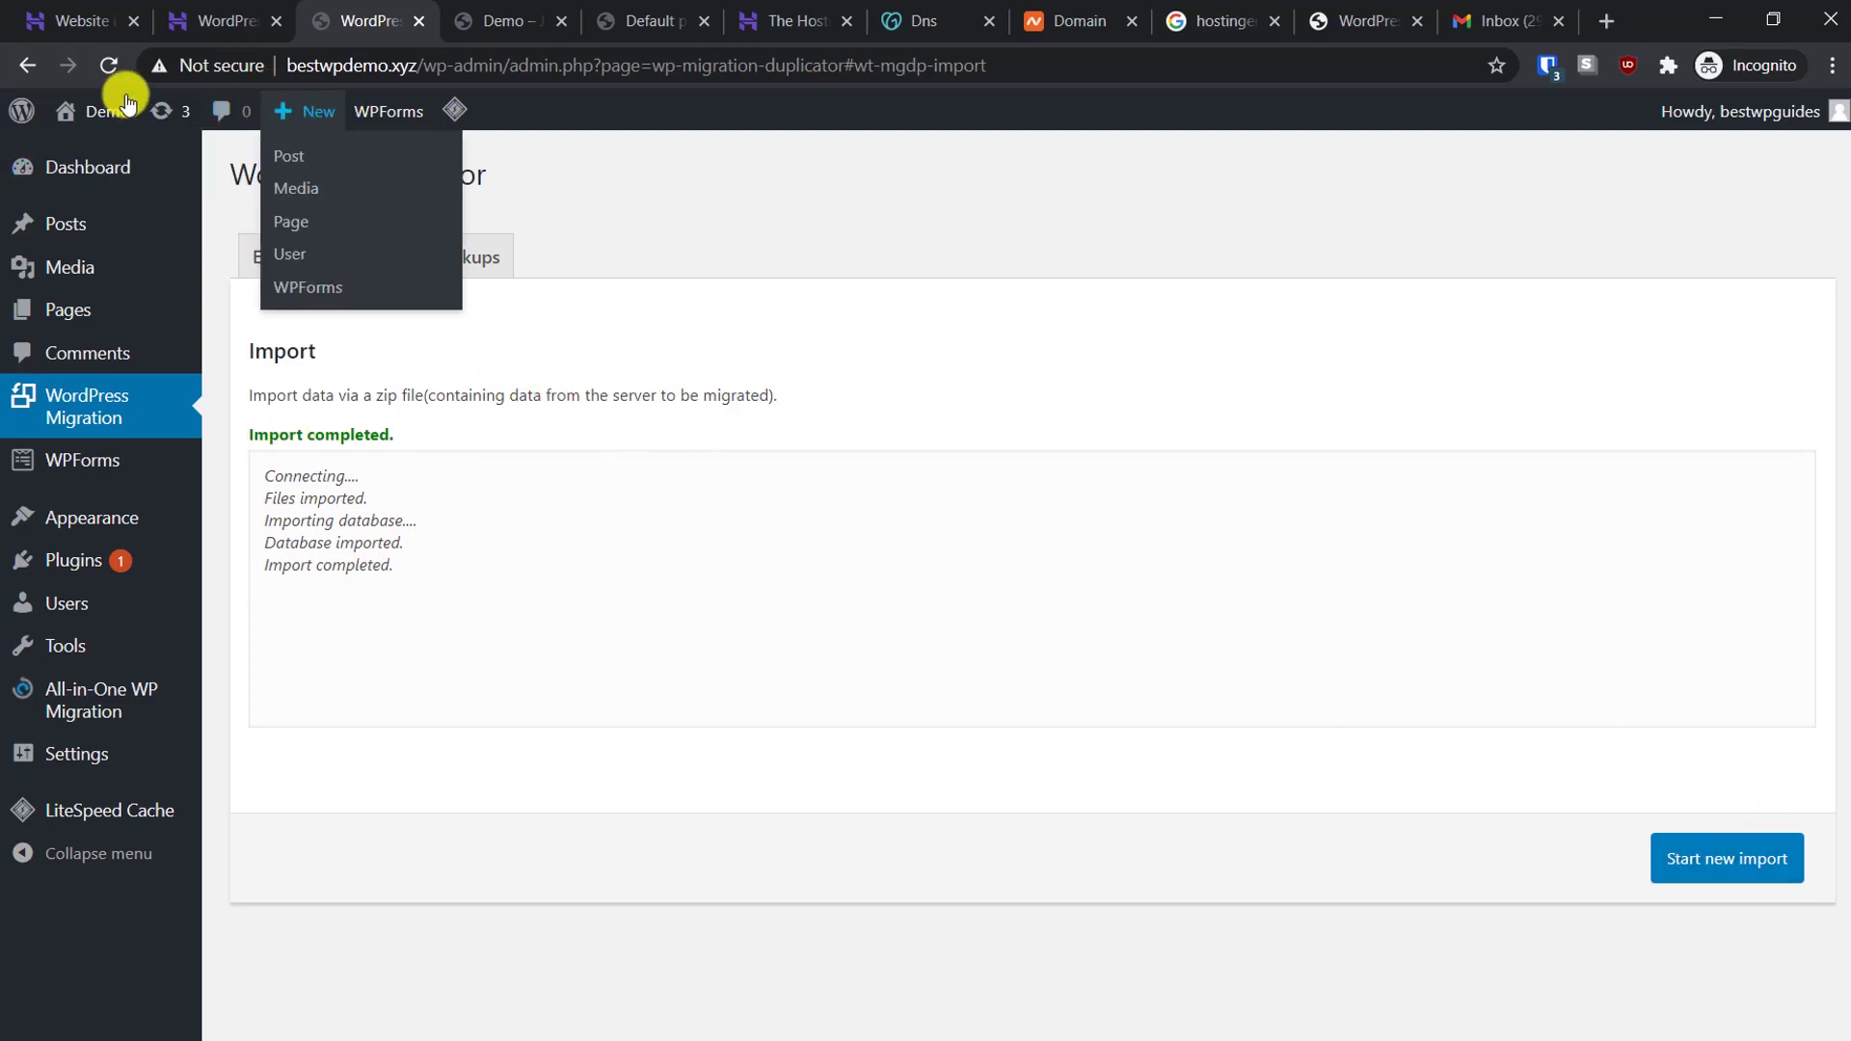
pyautogui.moveTo(91, 114)
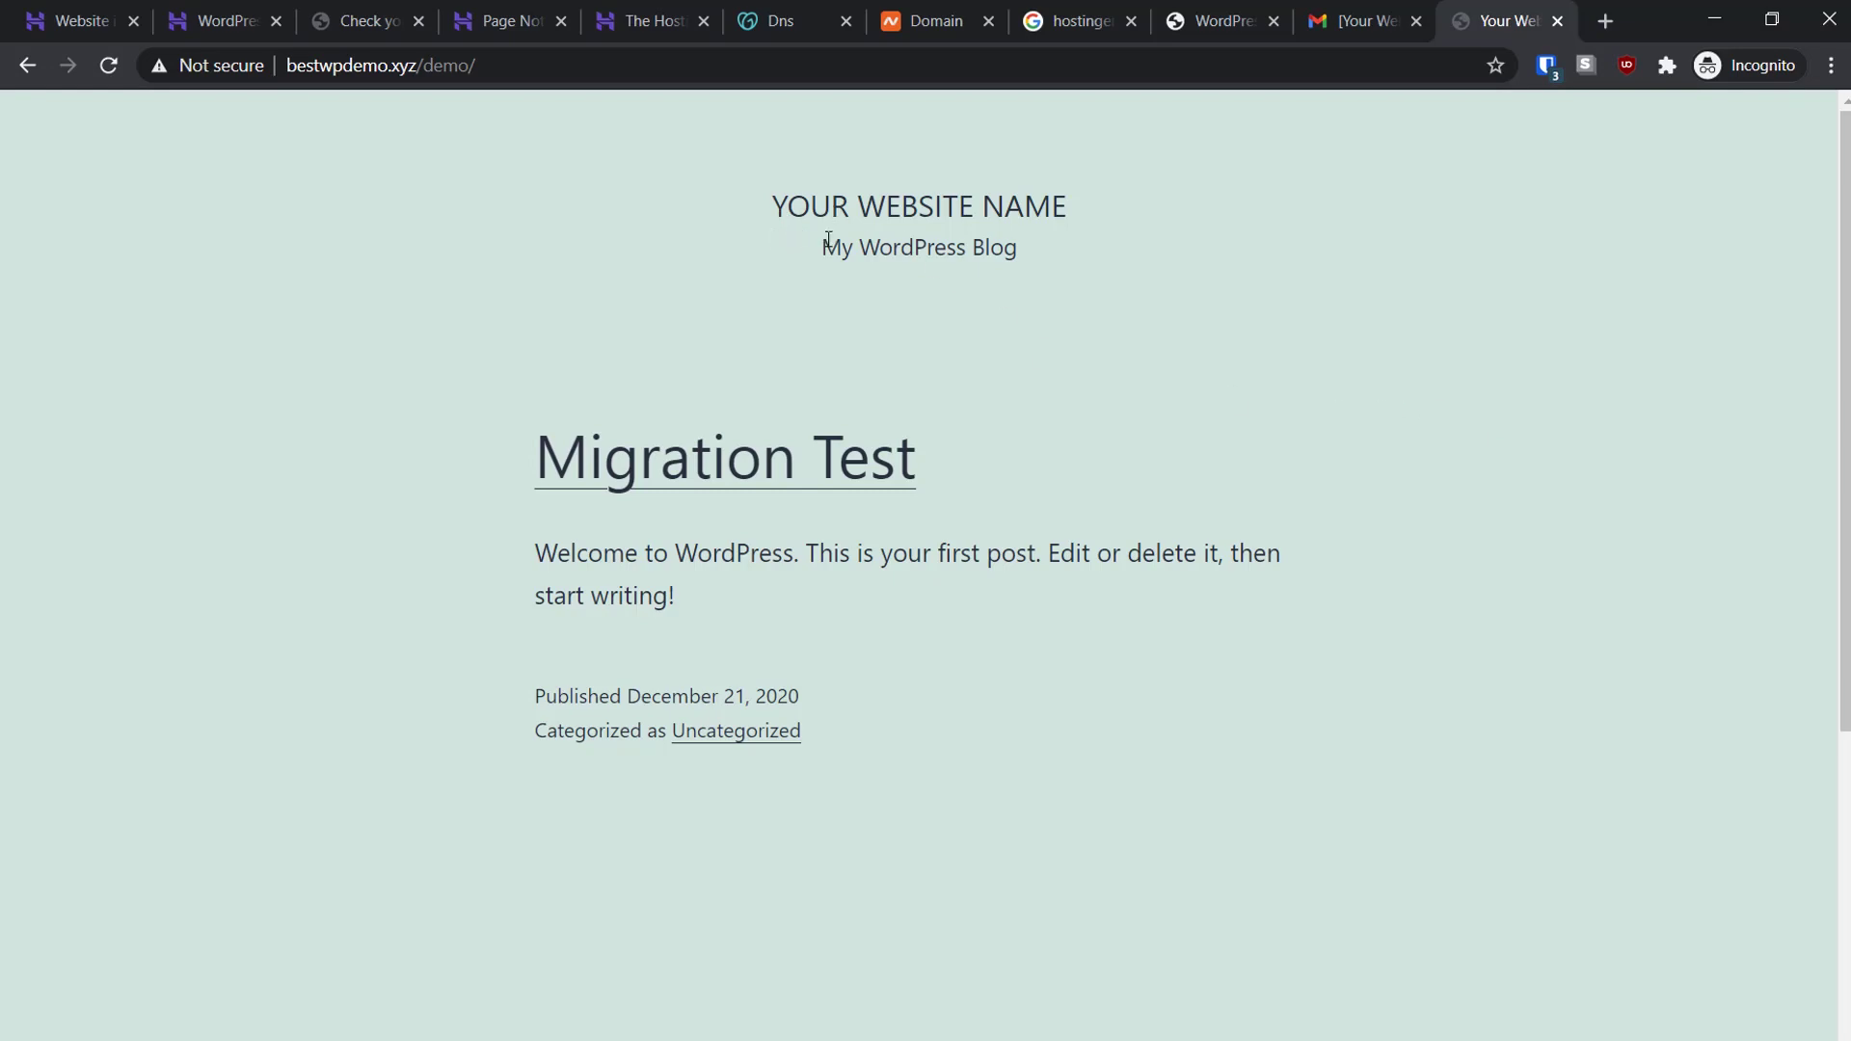
pyautogui.moveTo(1052, 475); pyautogui.dragTo(436, 449)
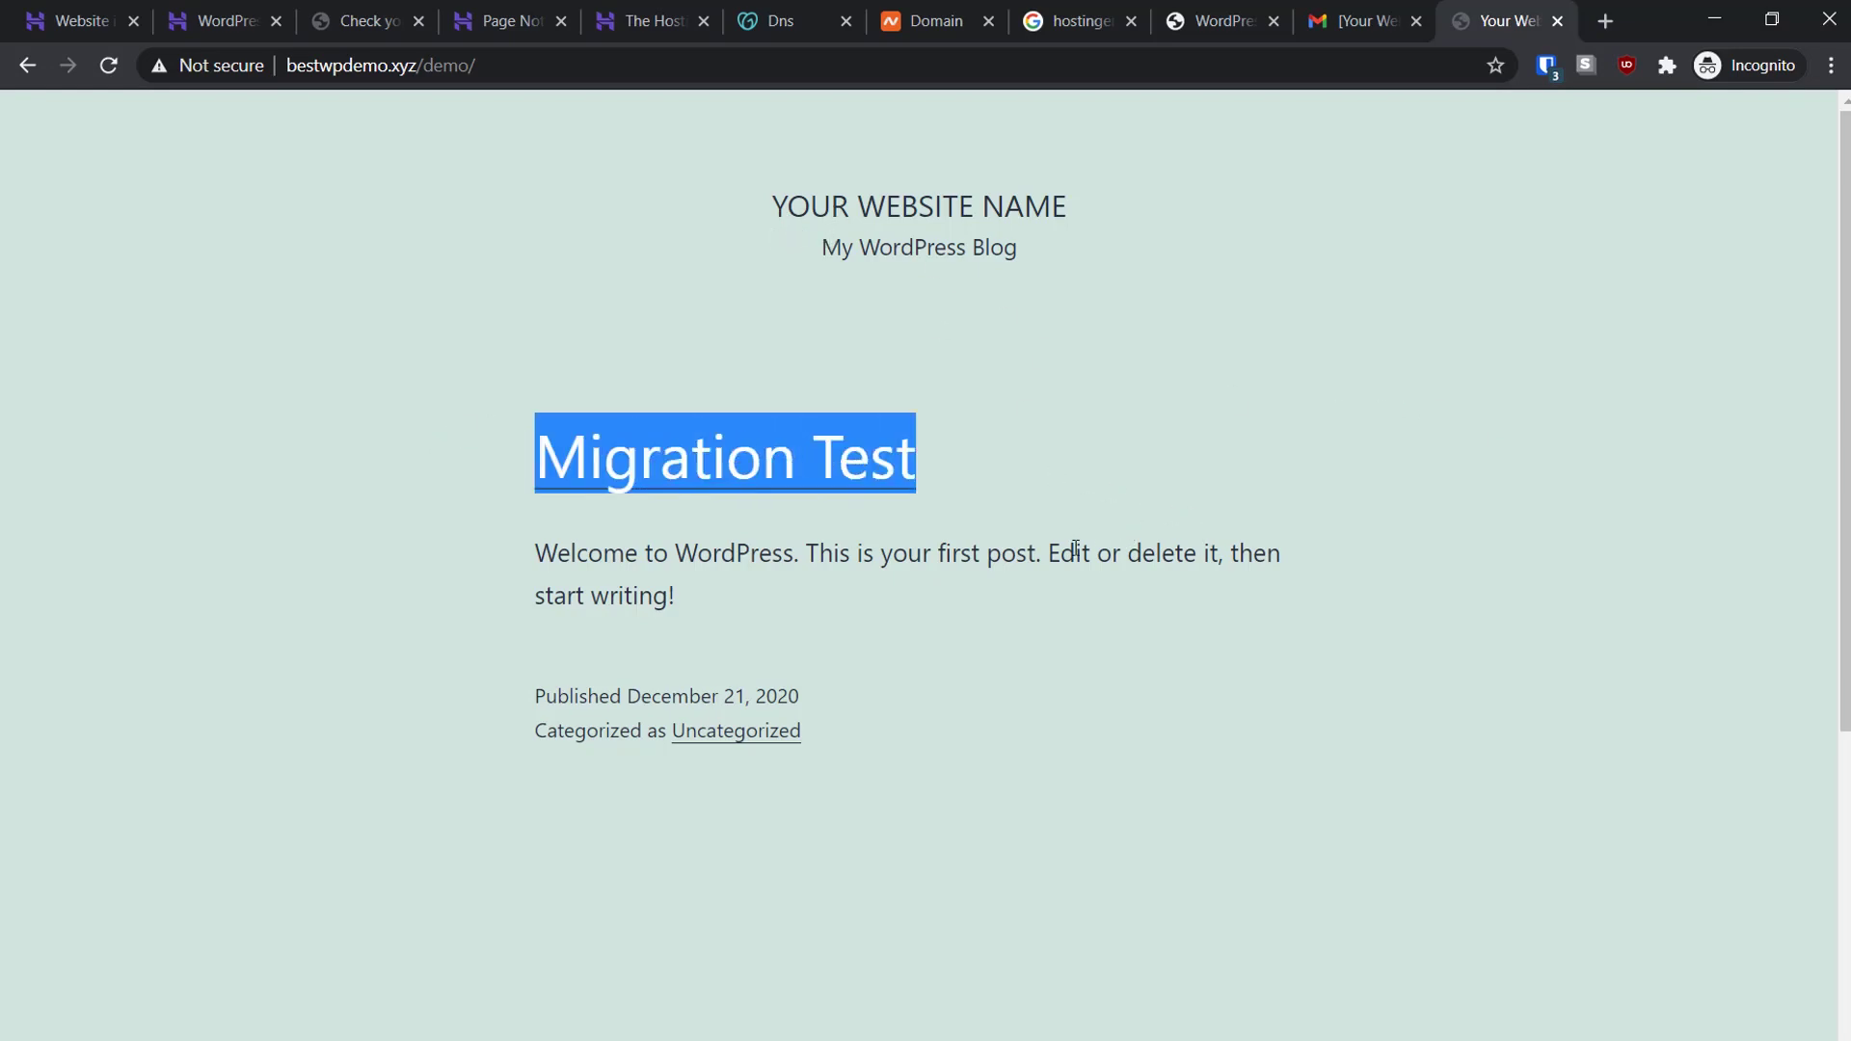
pyautogui.click(1157, 521)
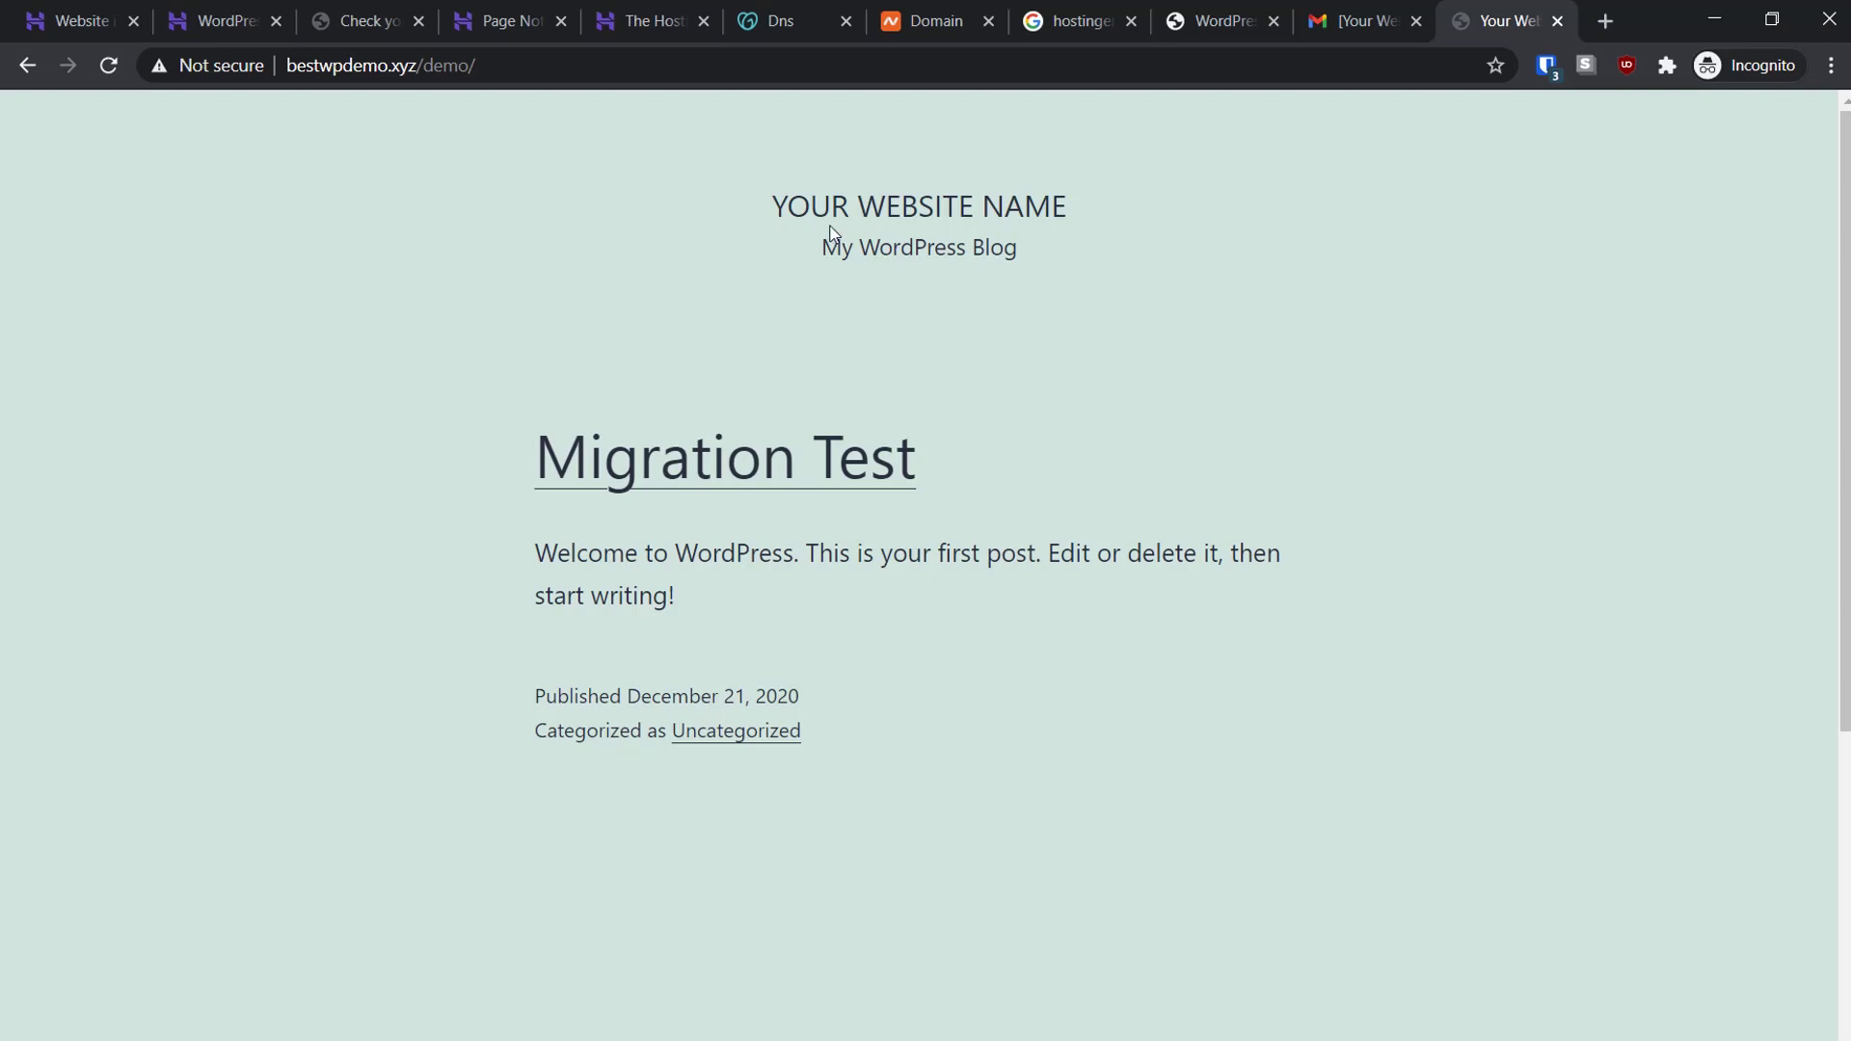
# Check bestwpdemo.xyz nameservers in Namecheap, then return to GoDaddy's ns1/ns2.dns-parking.com nameserver form
pyautogui.click(921, 17)
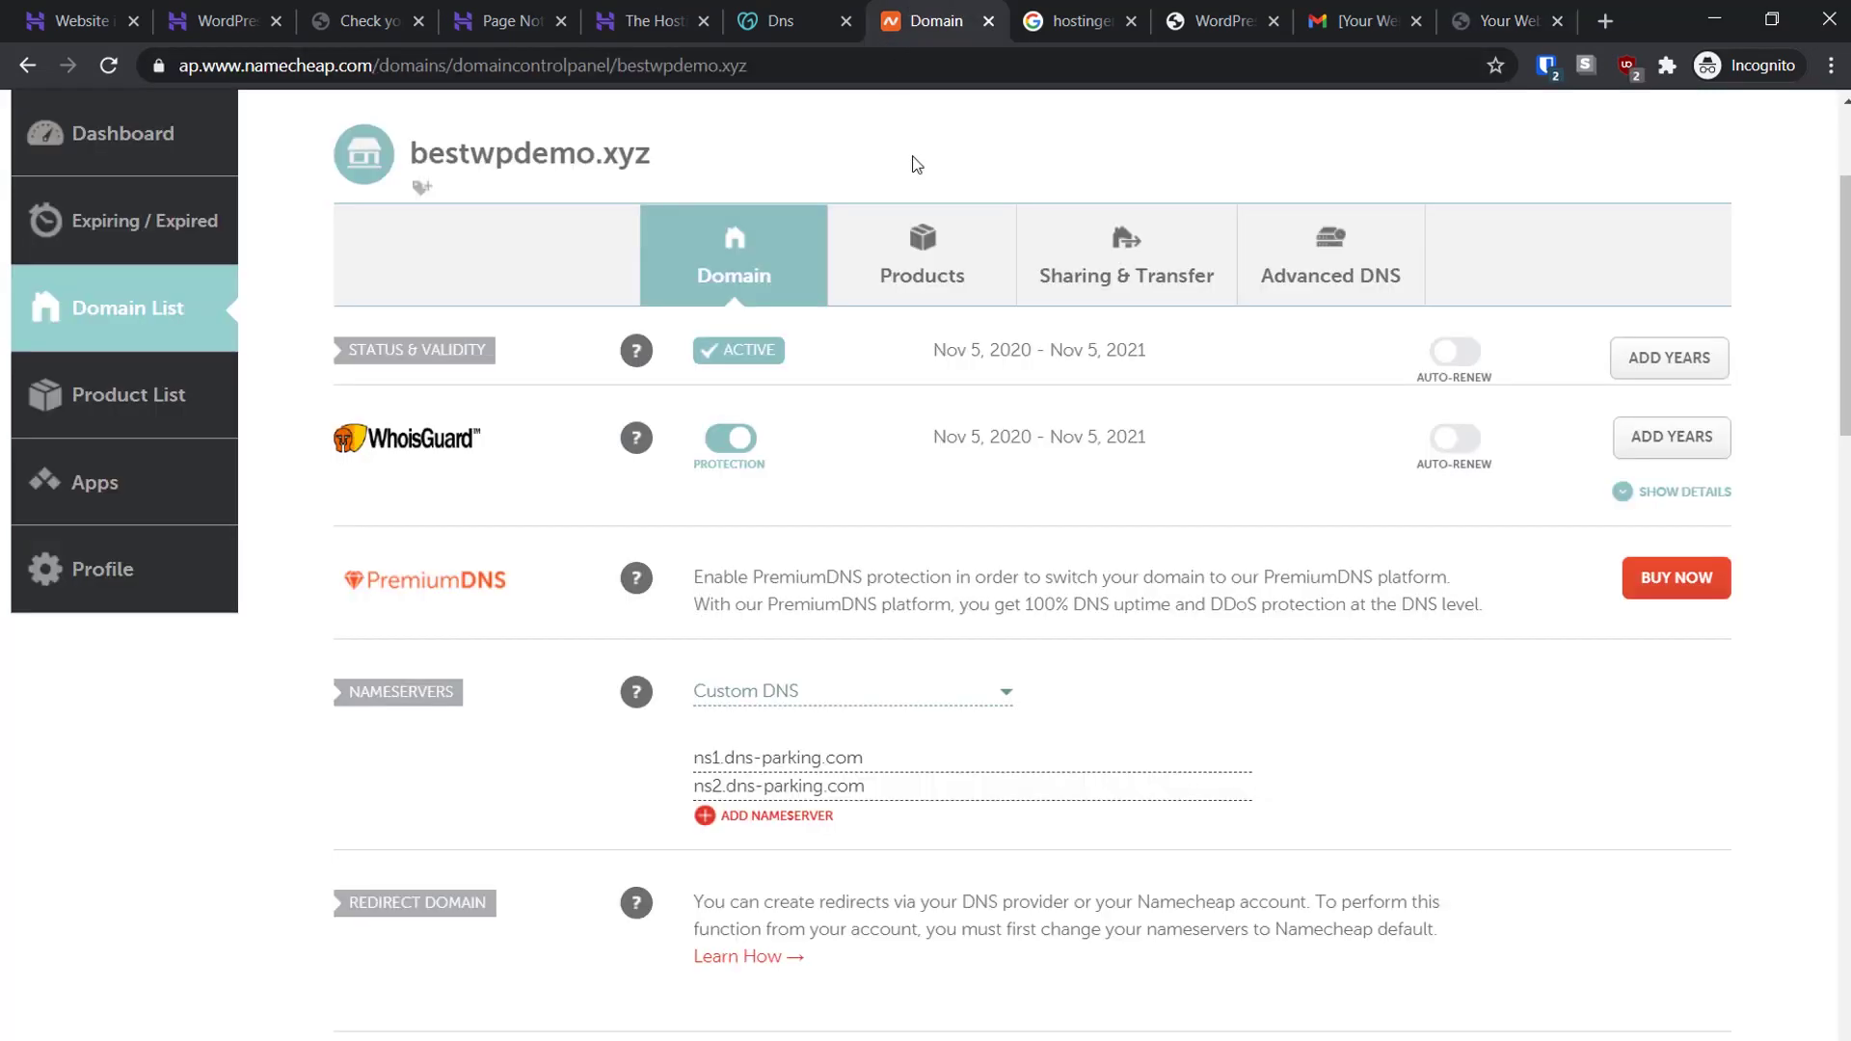
pyautogui.click(781, 19)
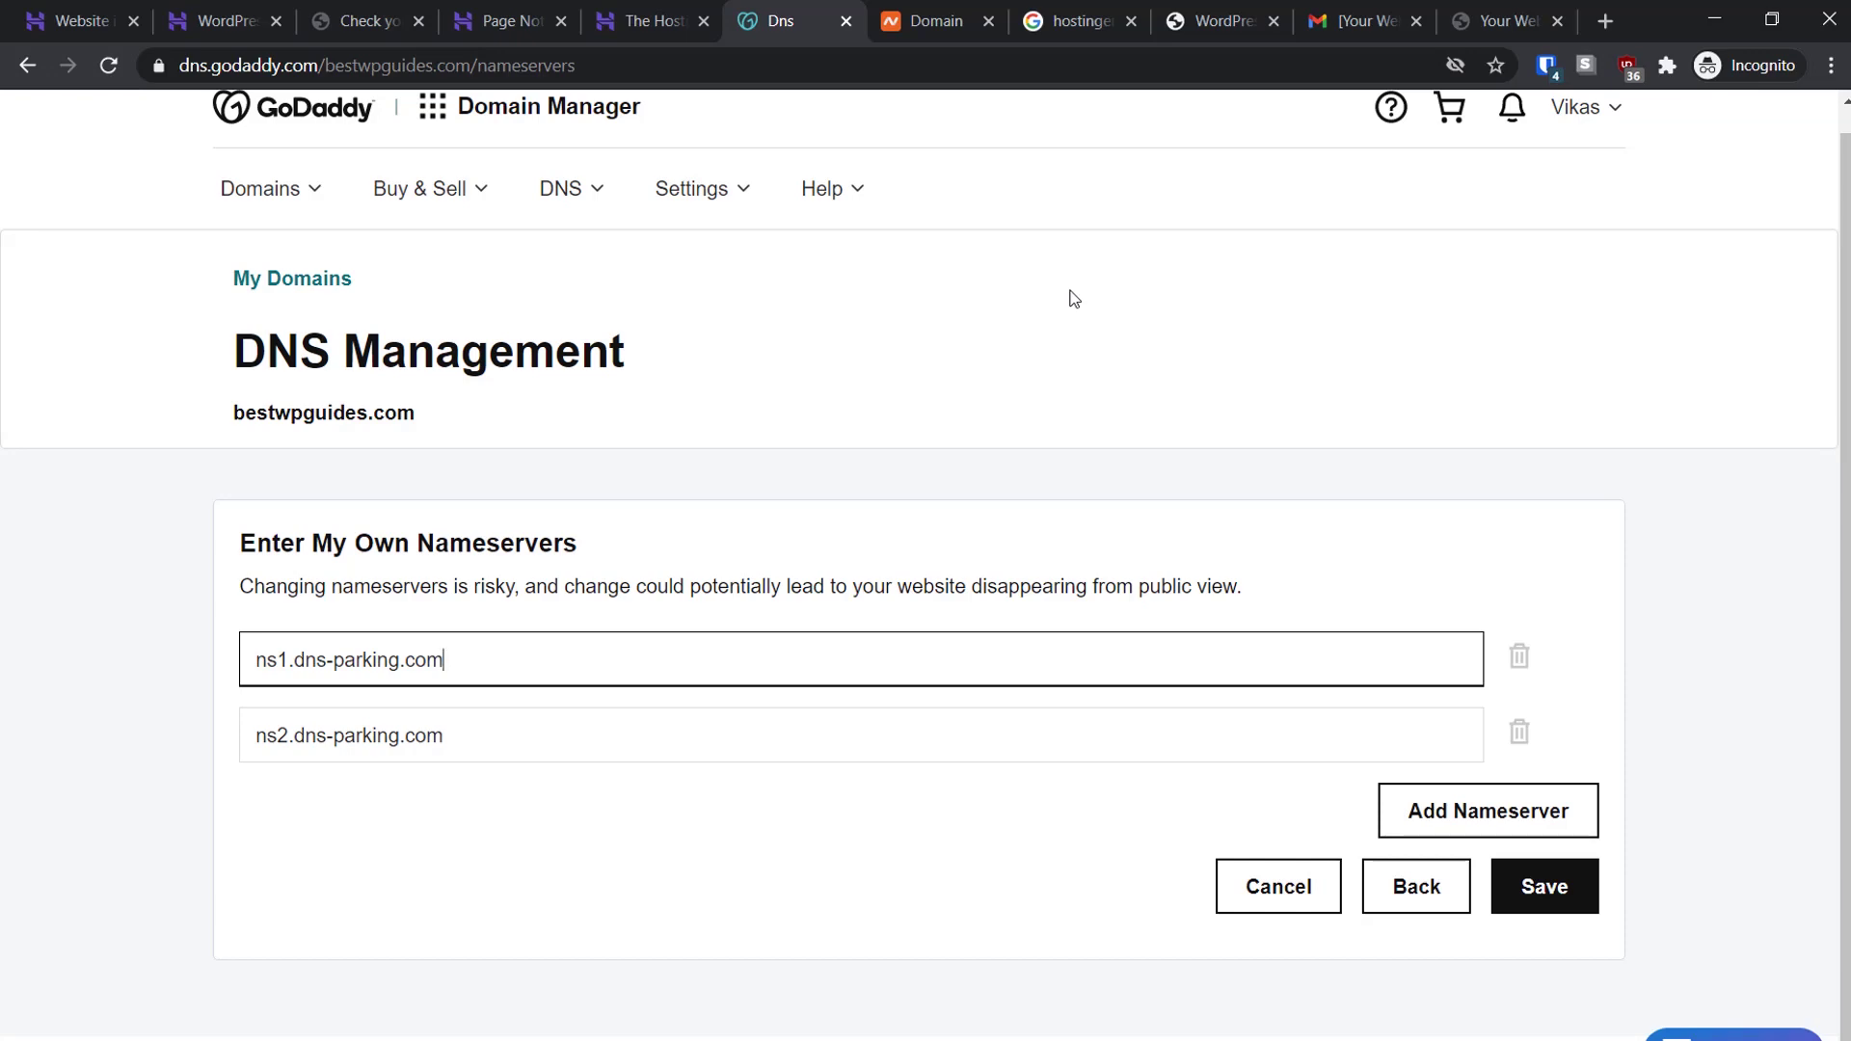
# View the migrated site's front page, then return to the hPanel WordPress dashboard for bestwpdemo.xyz/demo
pyautogui.click(1499, 21)
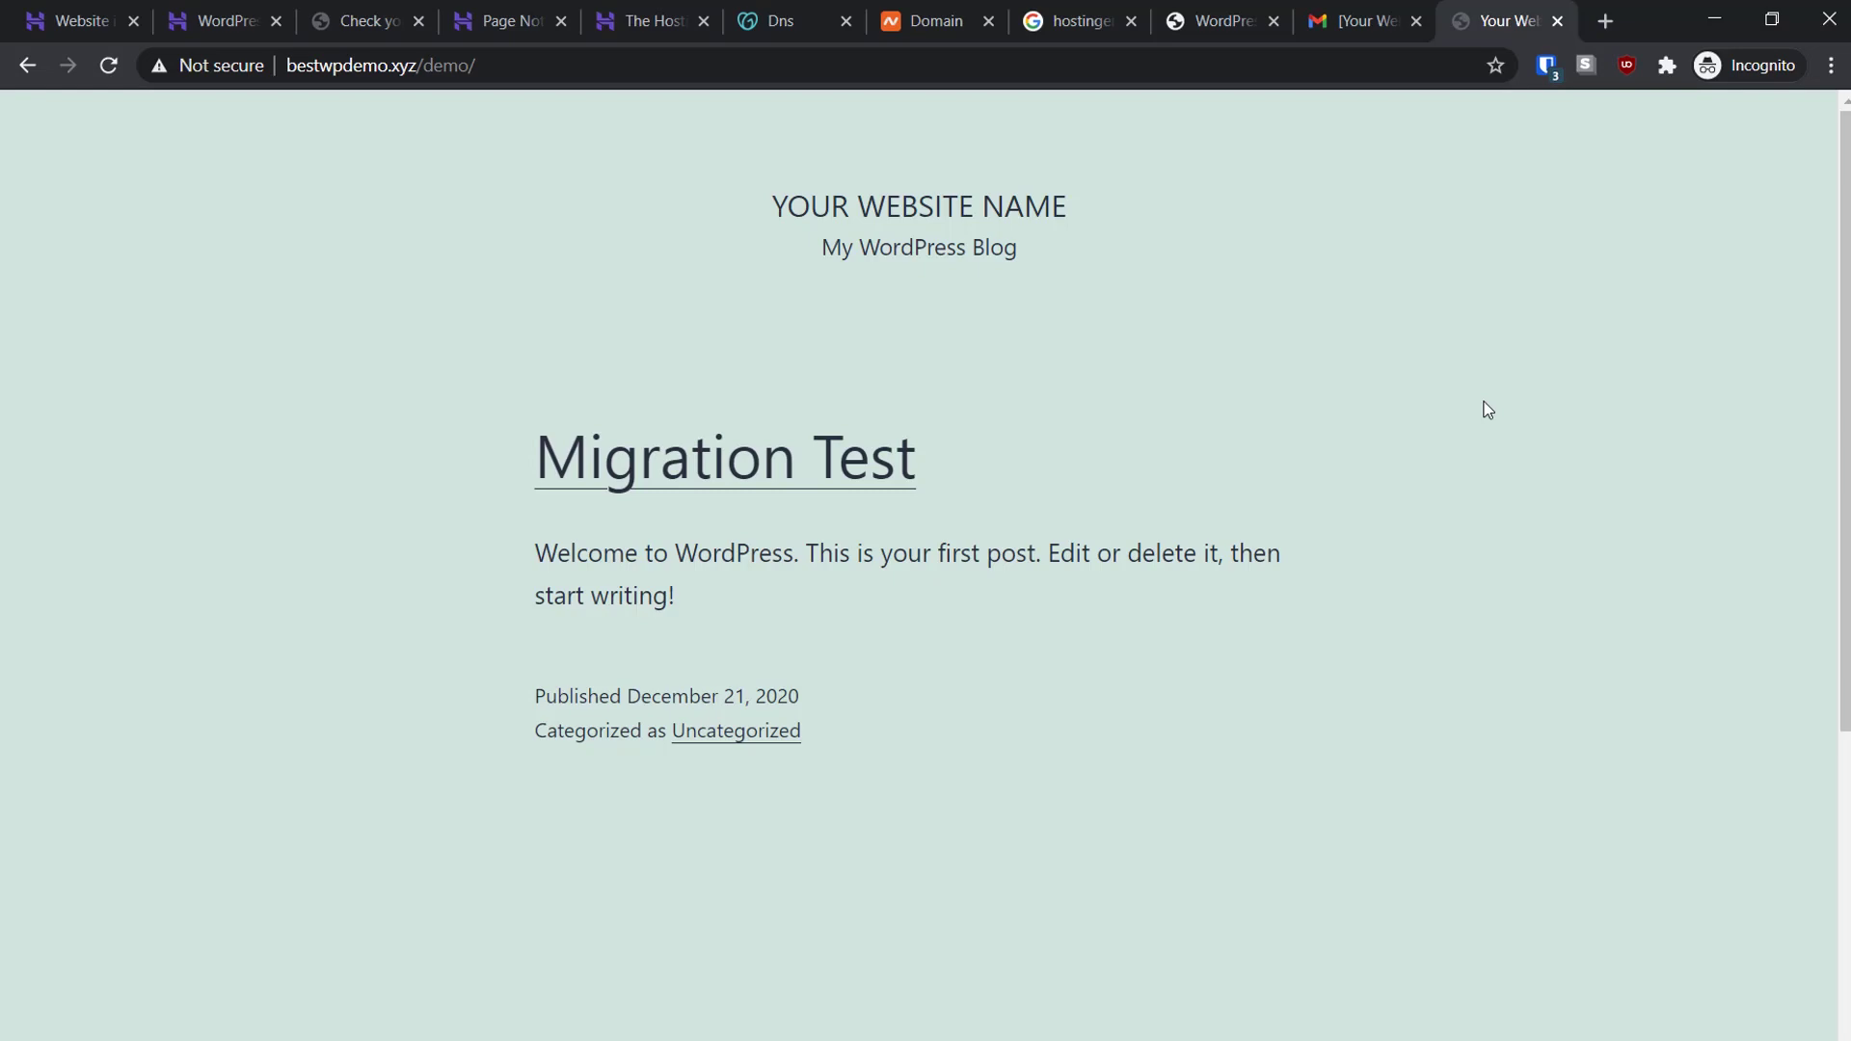
pyautogui.click(183, 14)
pyautogui.click(58, 14)
pyautogui.click(183, 14)
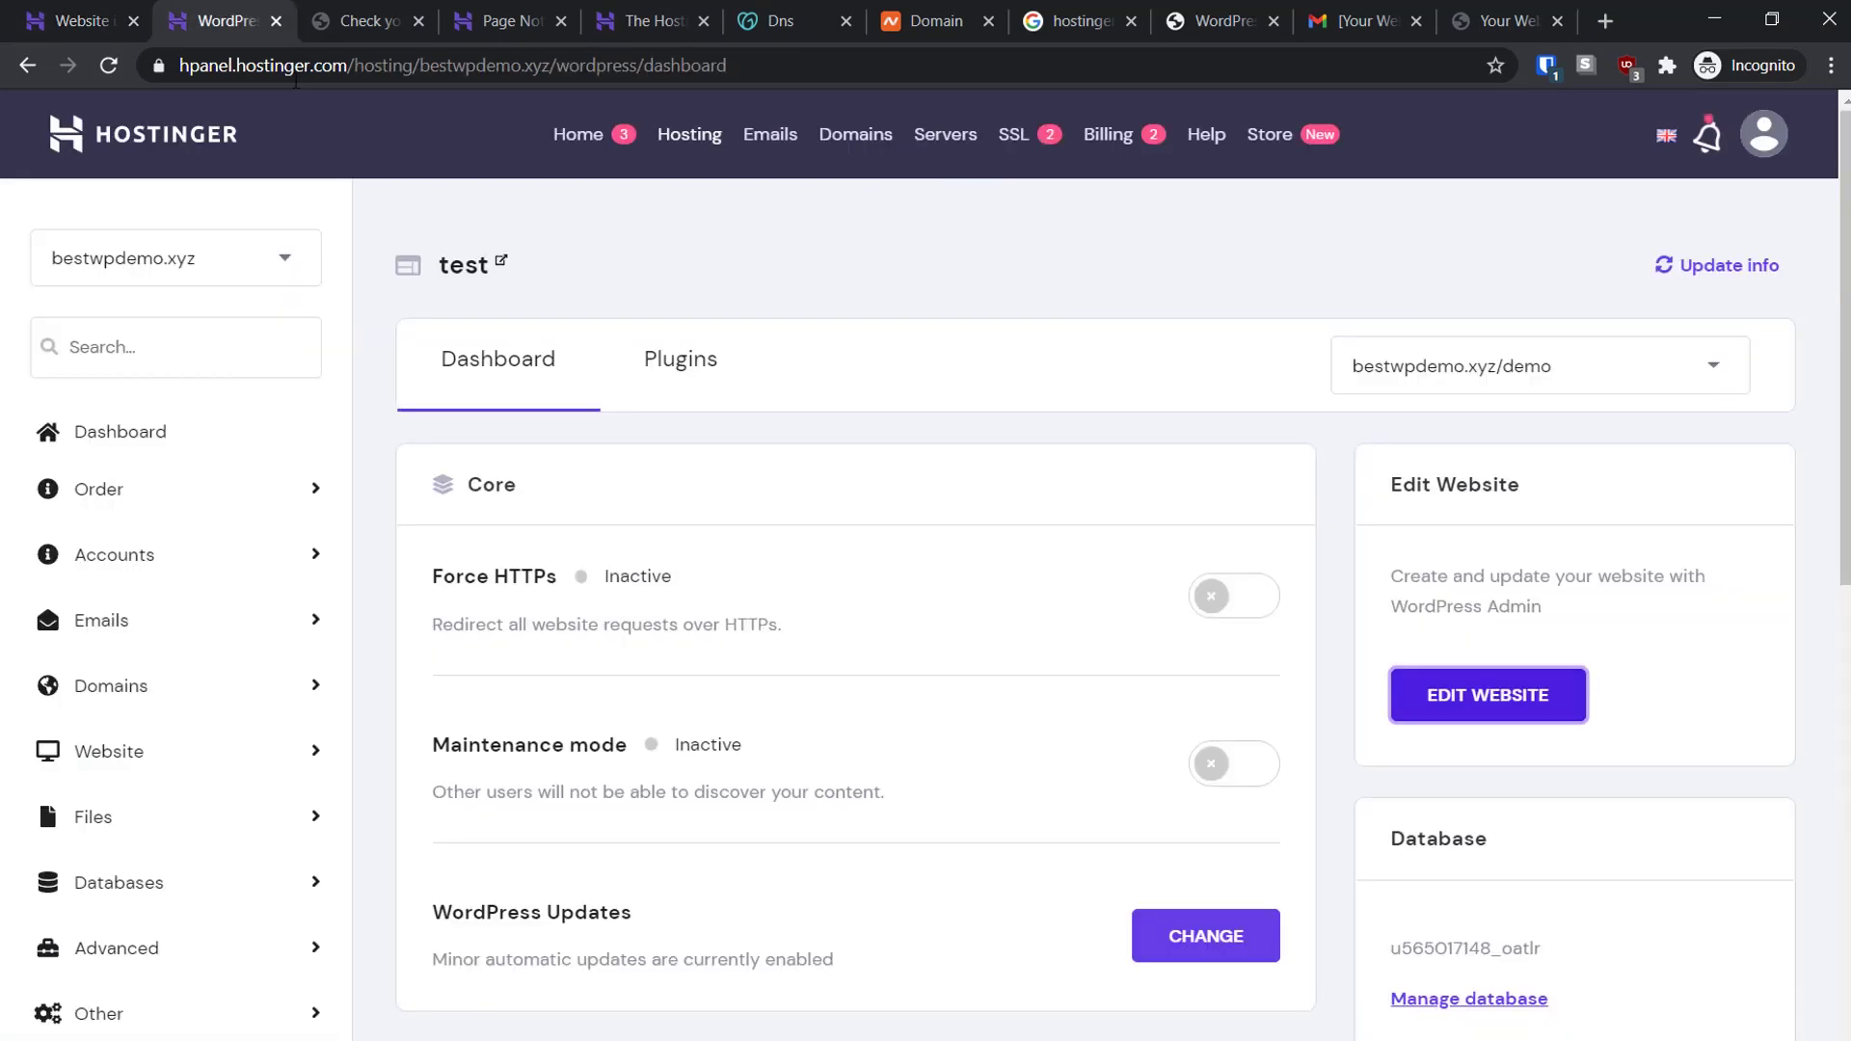